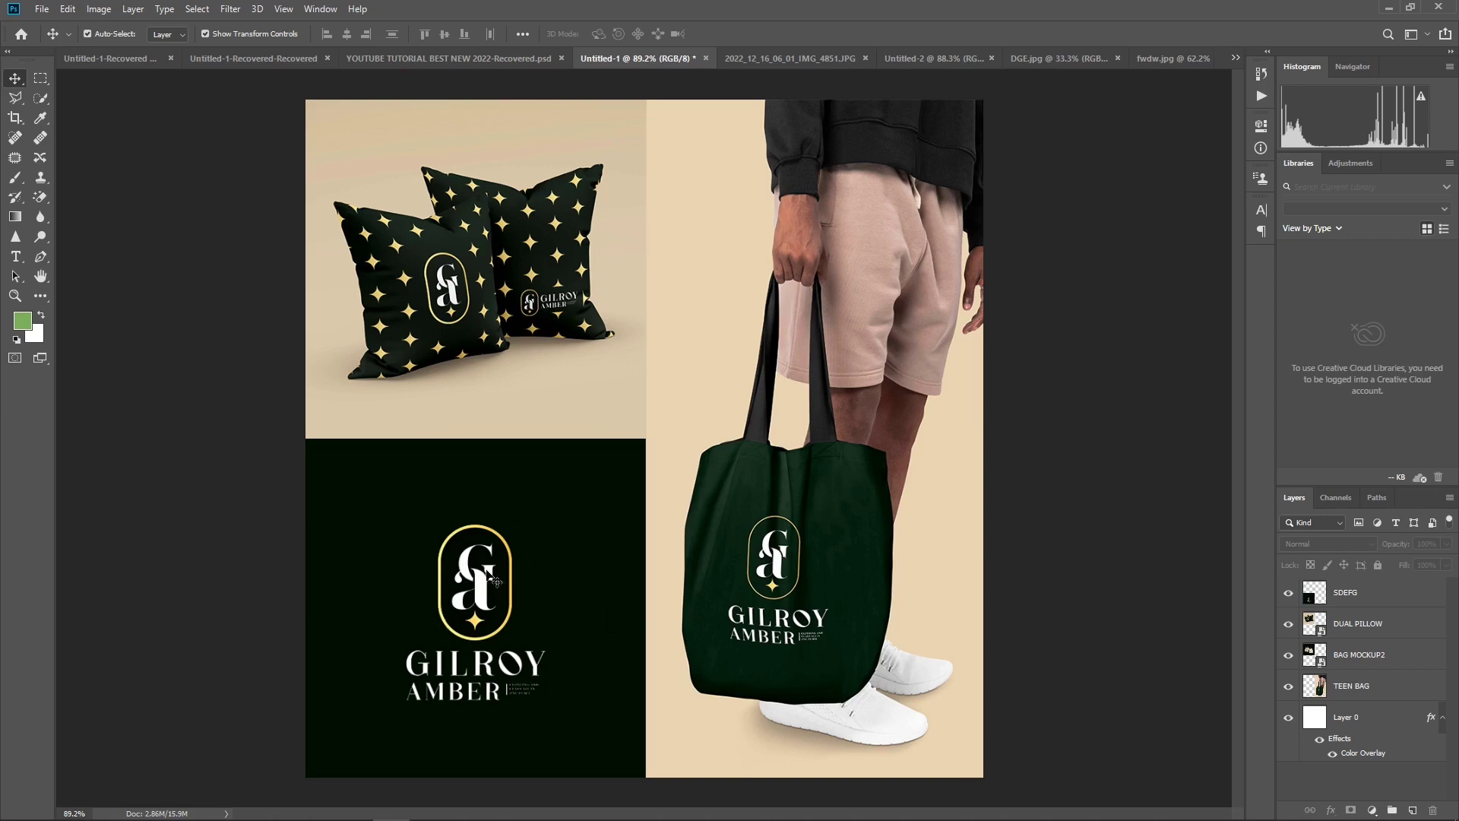
- Compare the Gilroy Amber designs in the open Untitled-1, IMG_4851 and Untitled-2 documents, finishing on Untitled-2
{"action": "left_click", "coordinate": [766, 59]}
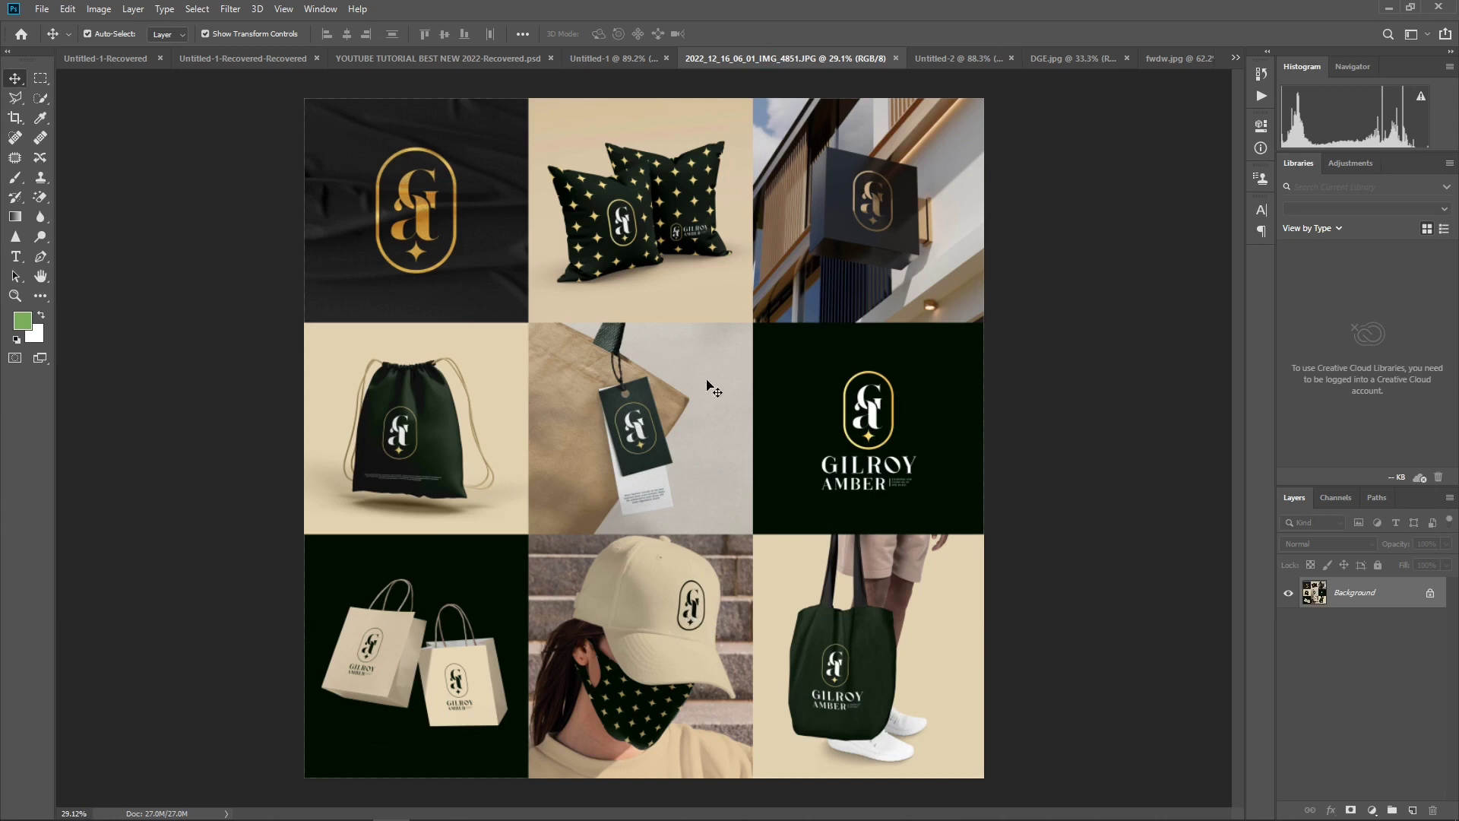
{"action": "left_click", "coordinate": [646, 58]}
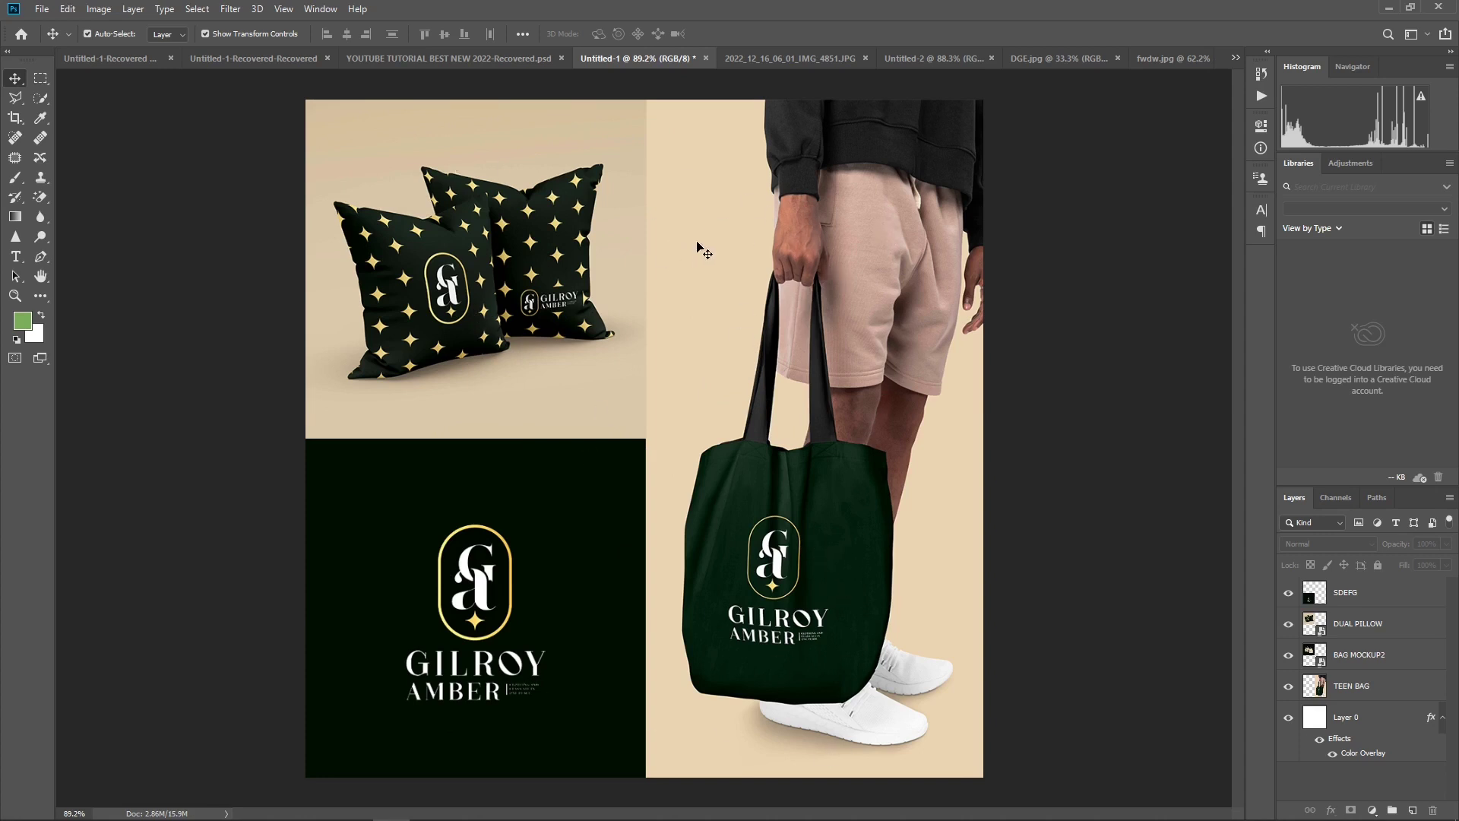
{"action": "left_click", "coordinate": [828, 57]}
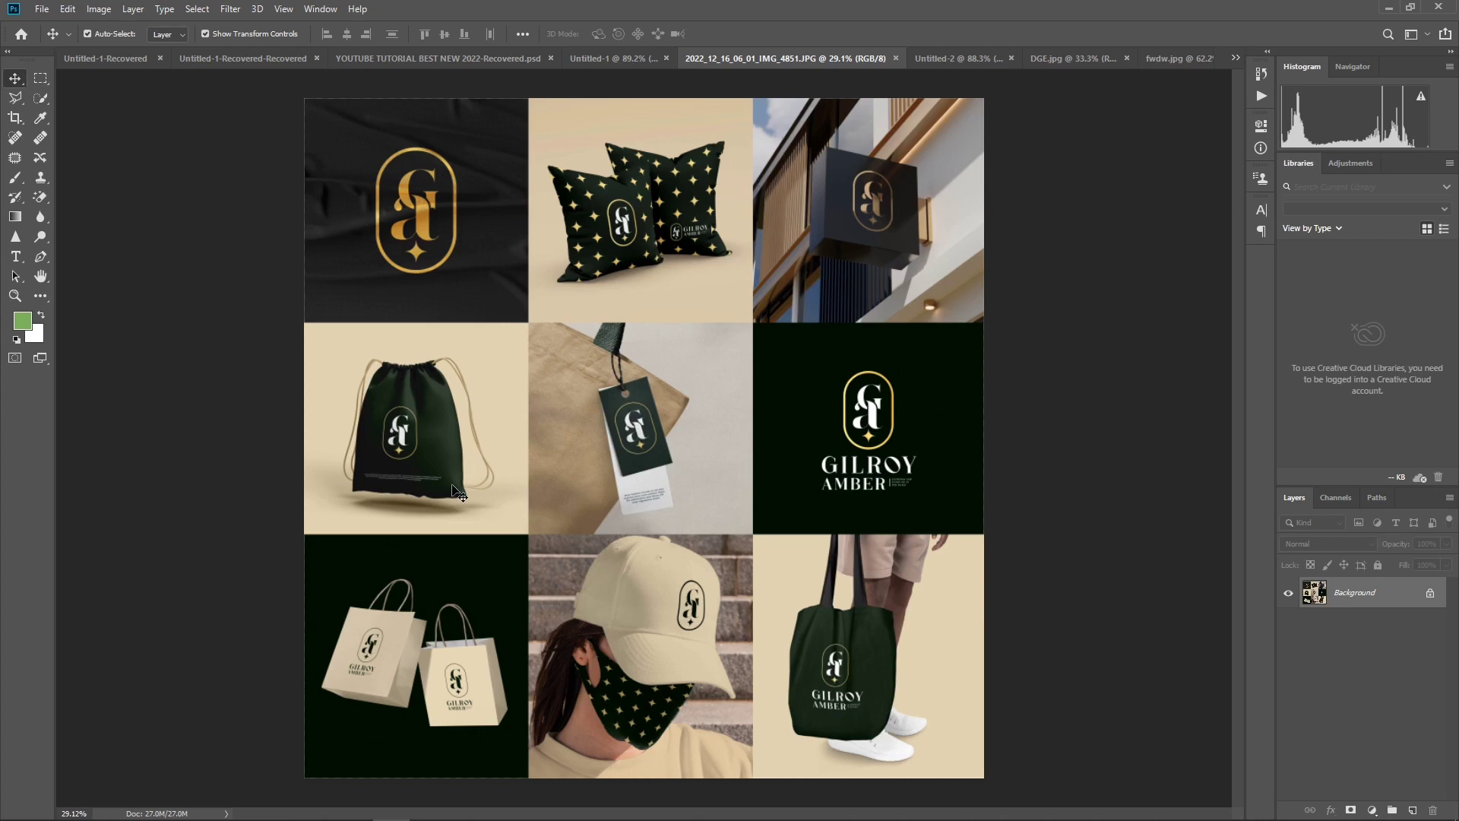
{"action": "left_click", "coordinate": [961, 54]}
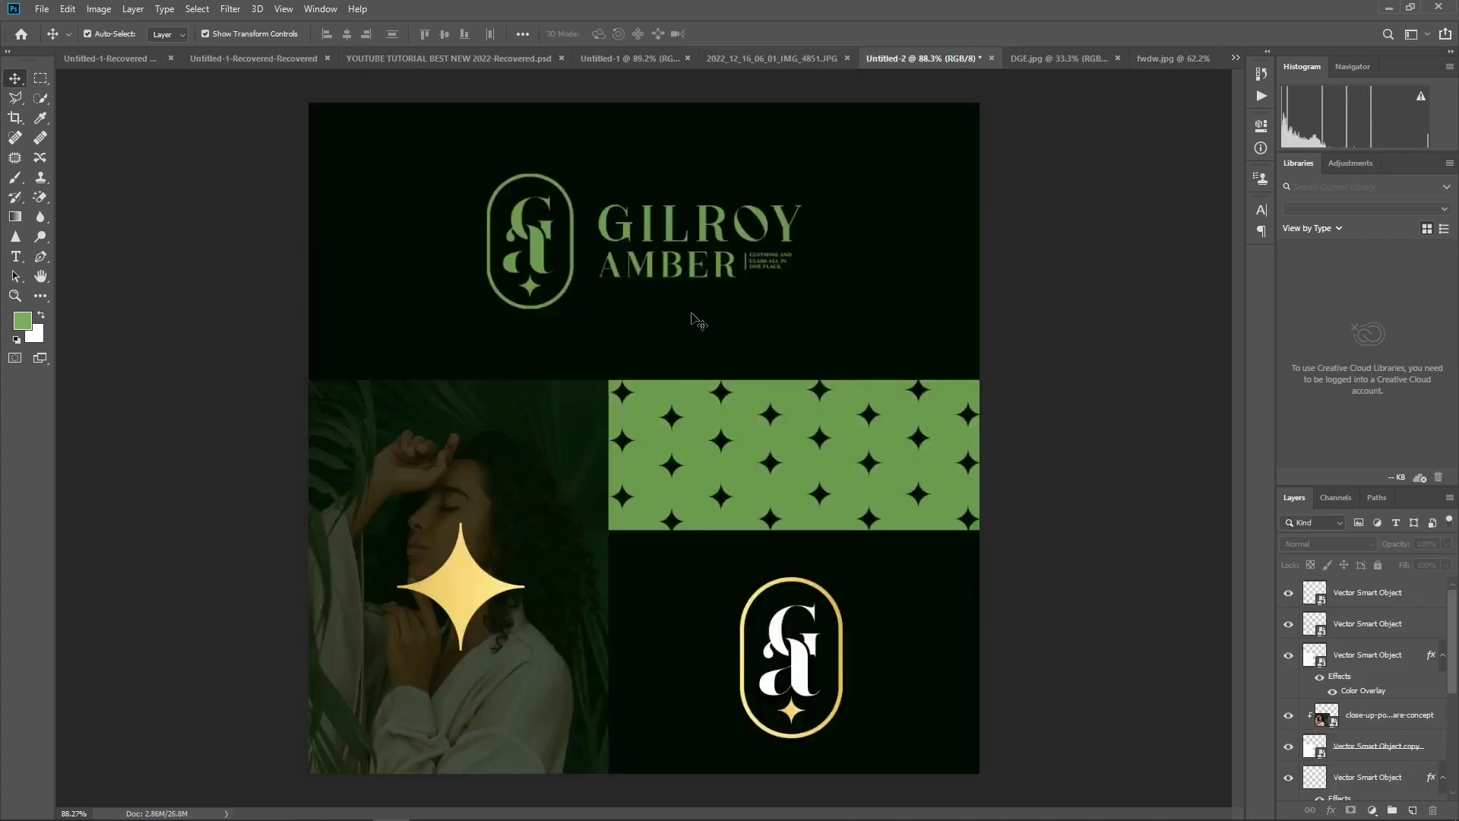
{"action": "left_click", "coordinate": [629, 58]}
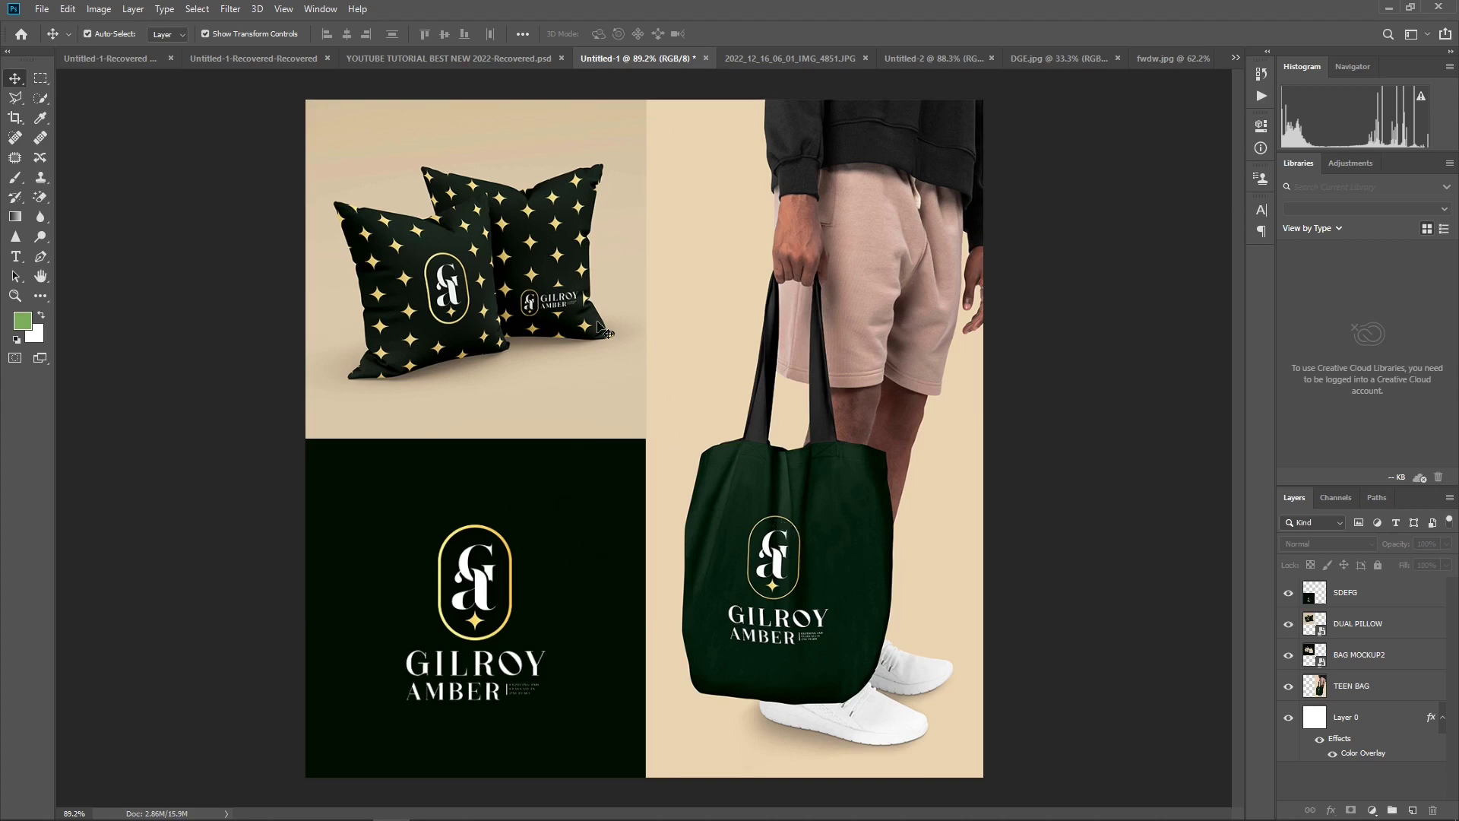
{"action": "left_click", "coordinate": [808, 60]}
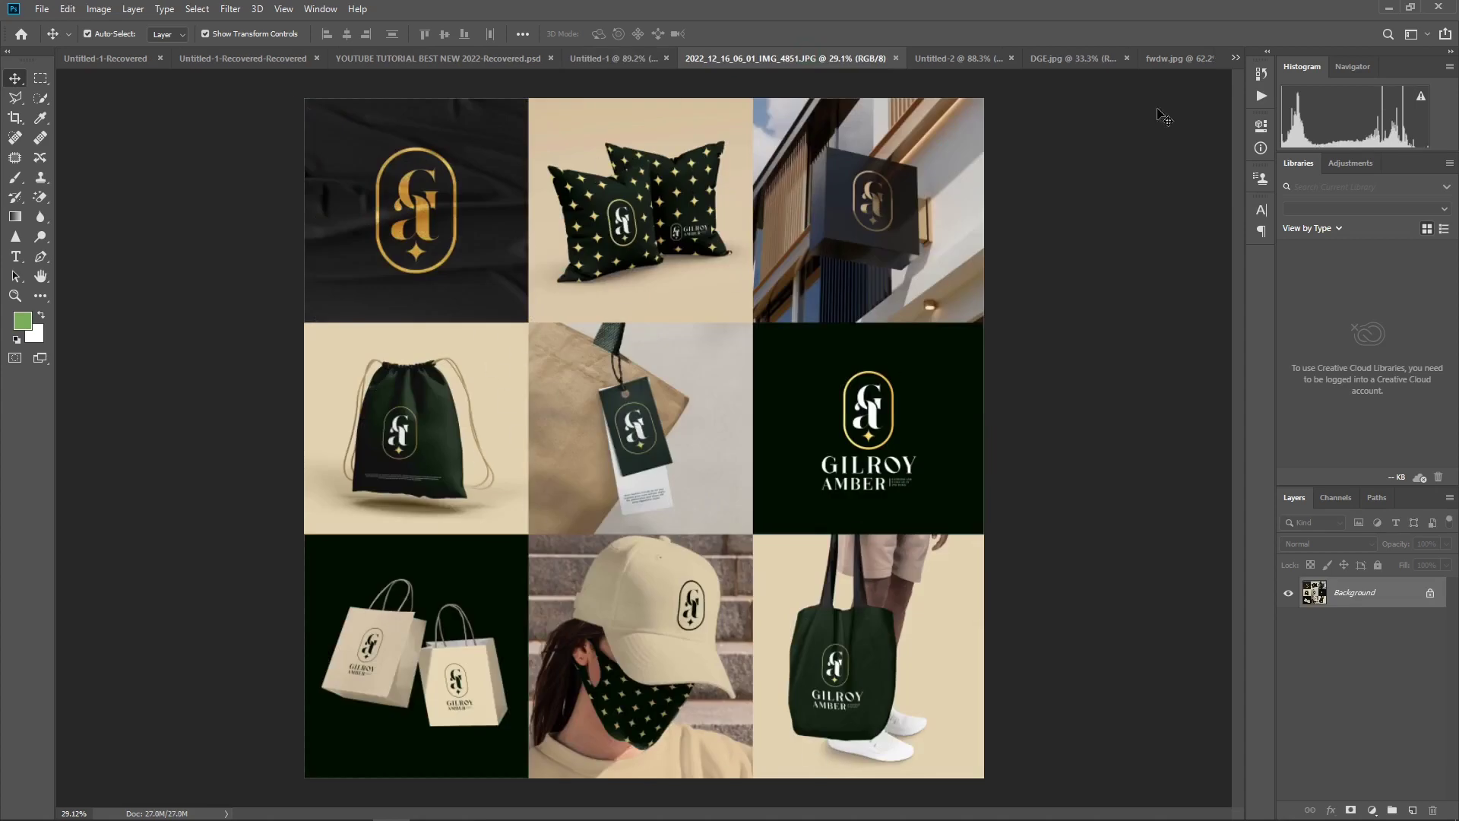
{"action": "left_click", "coordinate": [942, 59]}
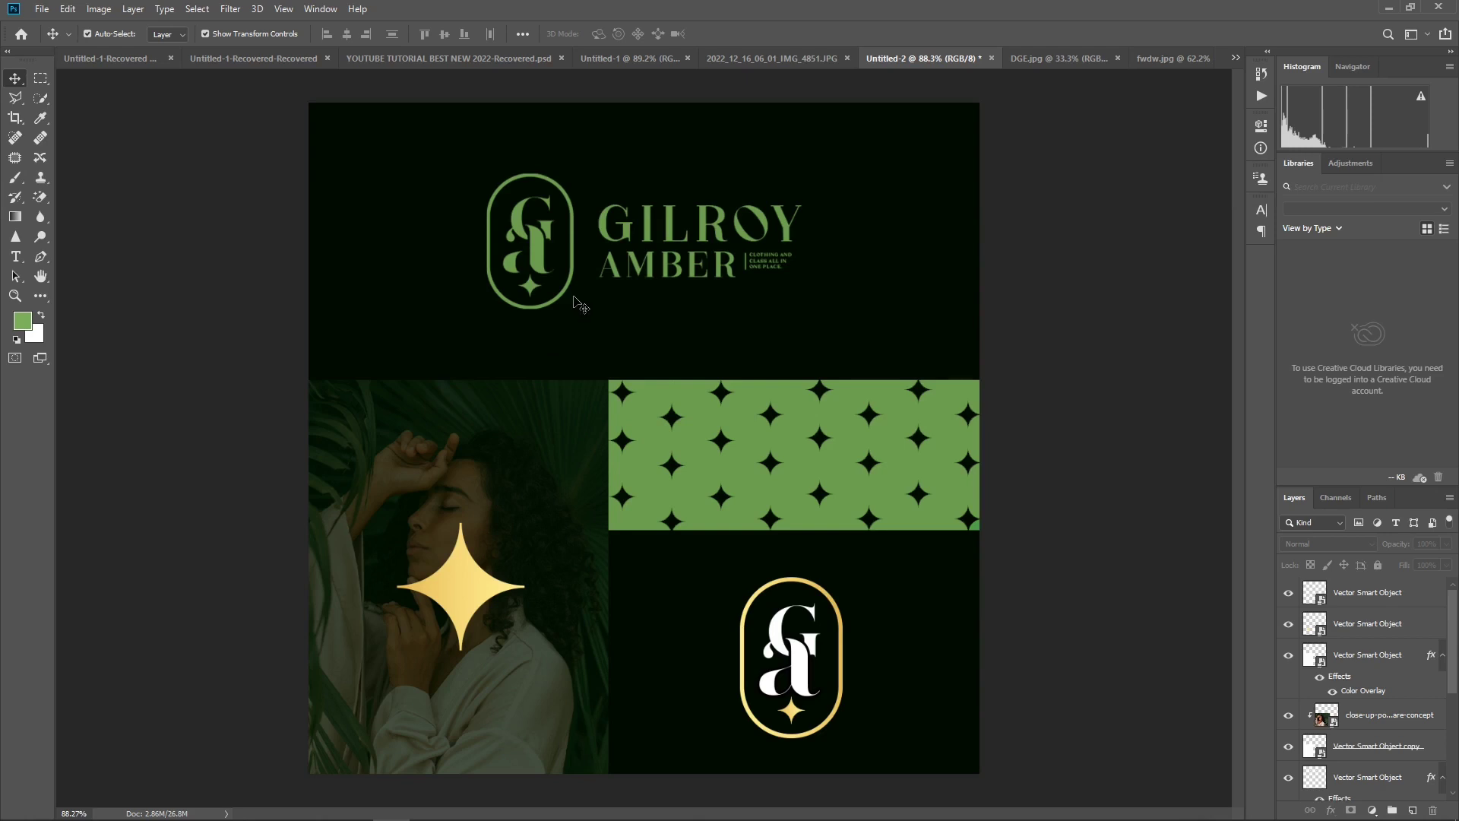
- Switch to Chrome and copy the dark green 283618 from the trending color palettes on Coolors
{"action": "left_click", "coordinate": [466, 807]}
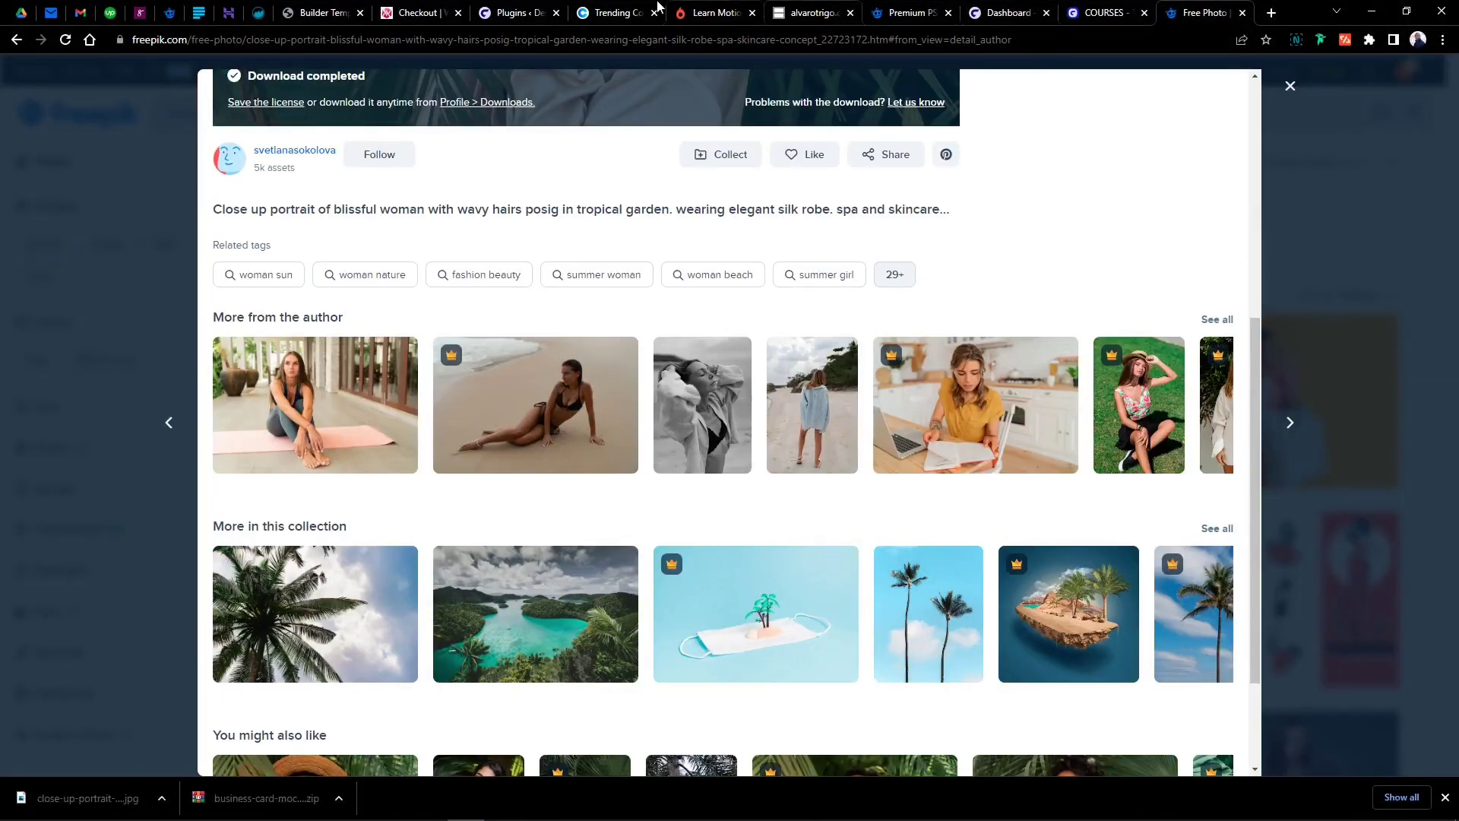
{"action": "left_click", "coordinate": [613, 12]}
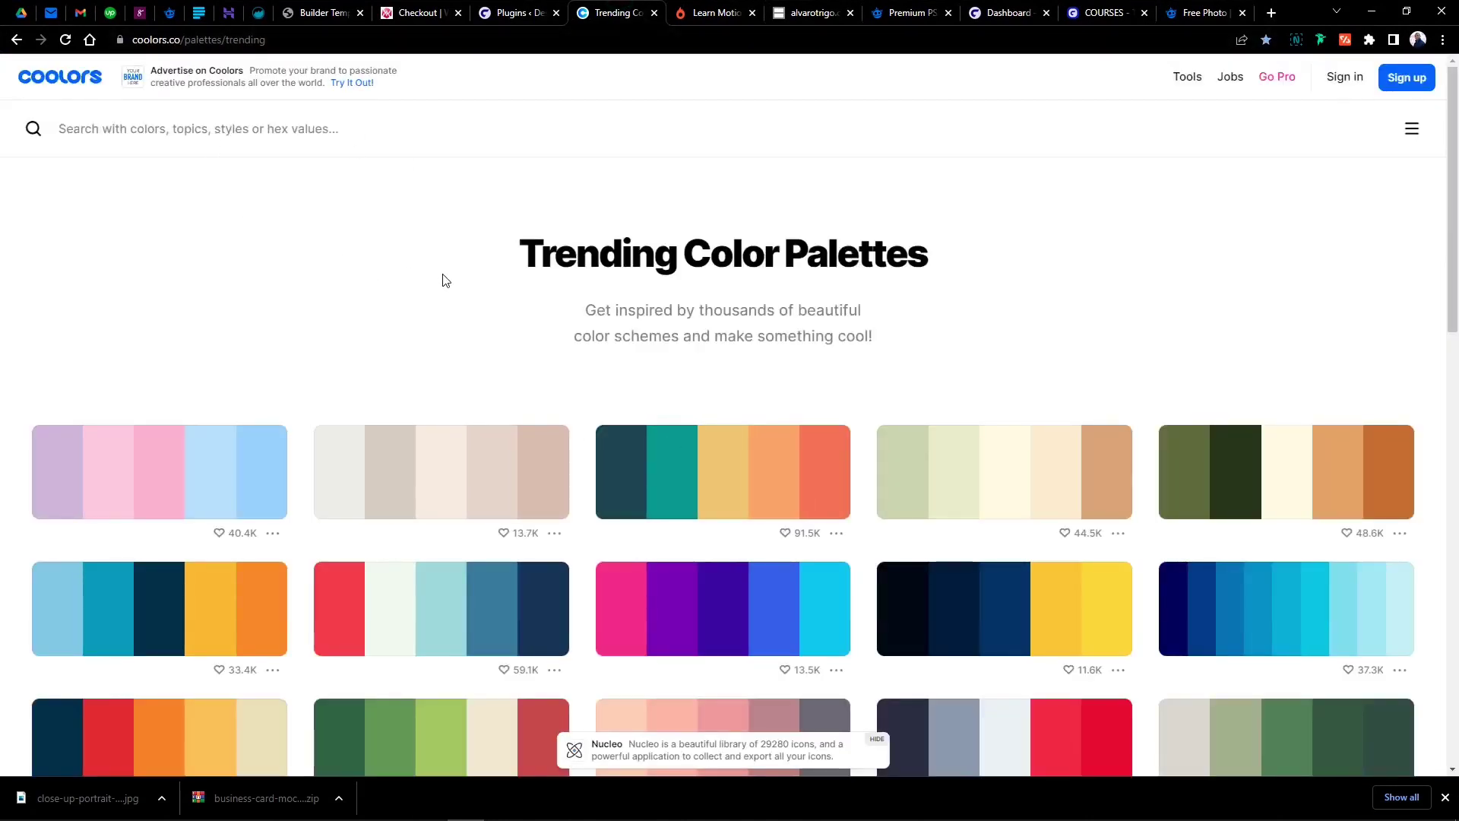
{"action": "scroll", "coordinate": [449, 282], "scroll_direction": "down", "scroll_amount": 3}
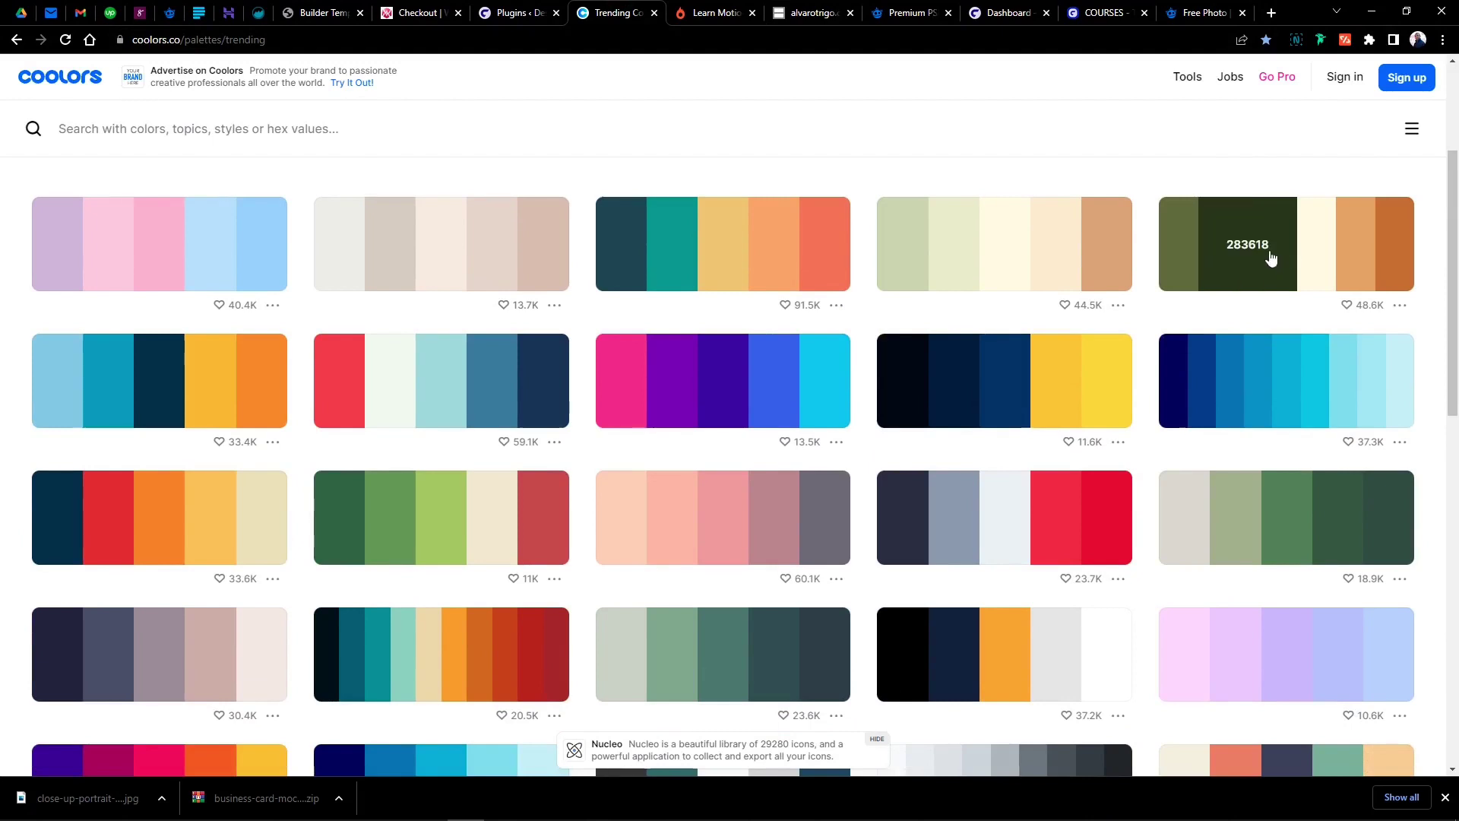
{"action": "left_click", "coordinate": [1251, 249]}
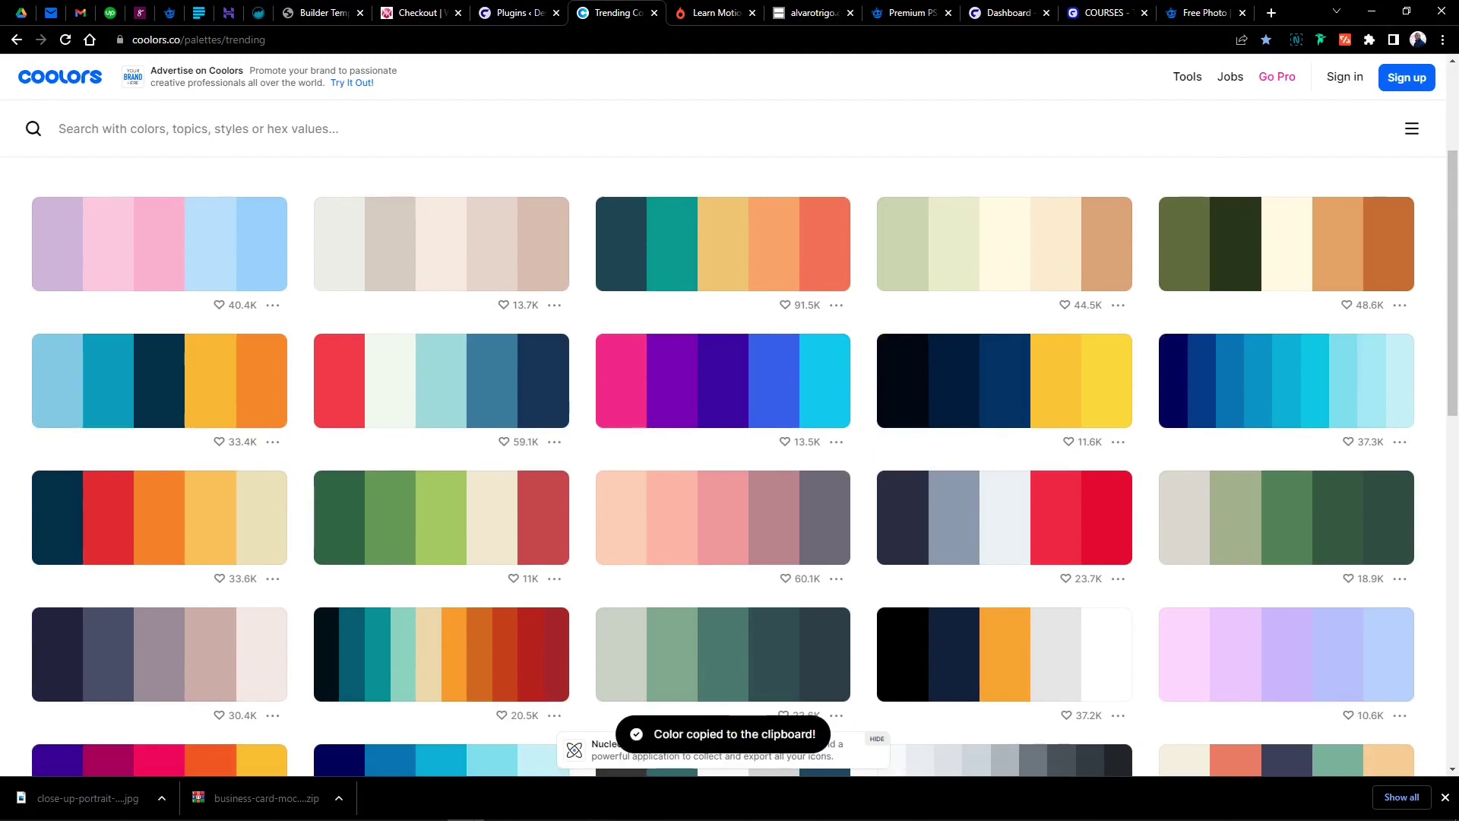
- Switch to Photoshop and try 283618 as the Color Overlay color of the dark background behind the green Gilroy Amber logo
{"action": "mouse_move", "coordinate": [429, 809]}
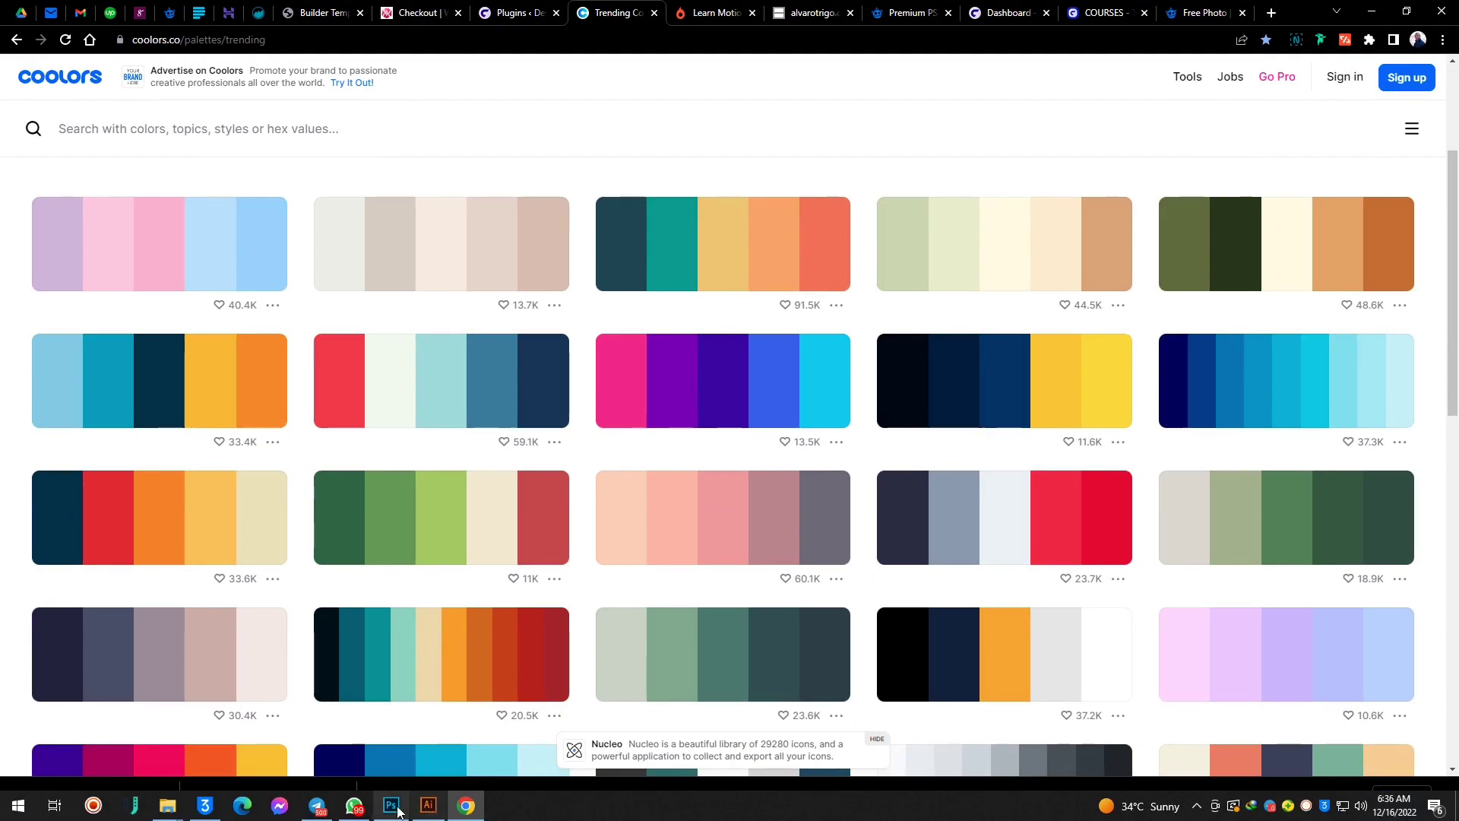
{"action": "left_click", "coordinate": [390, 806]}
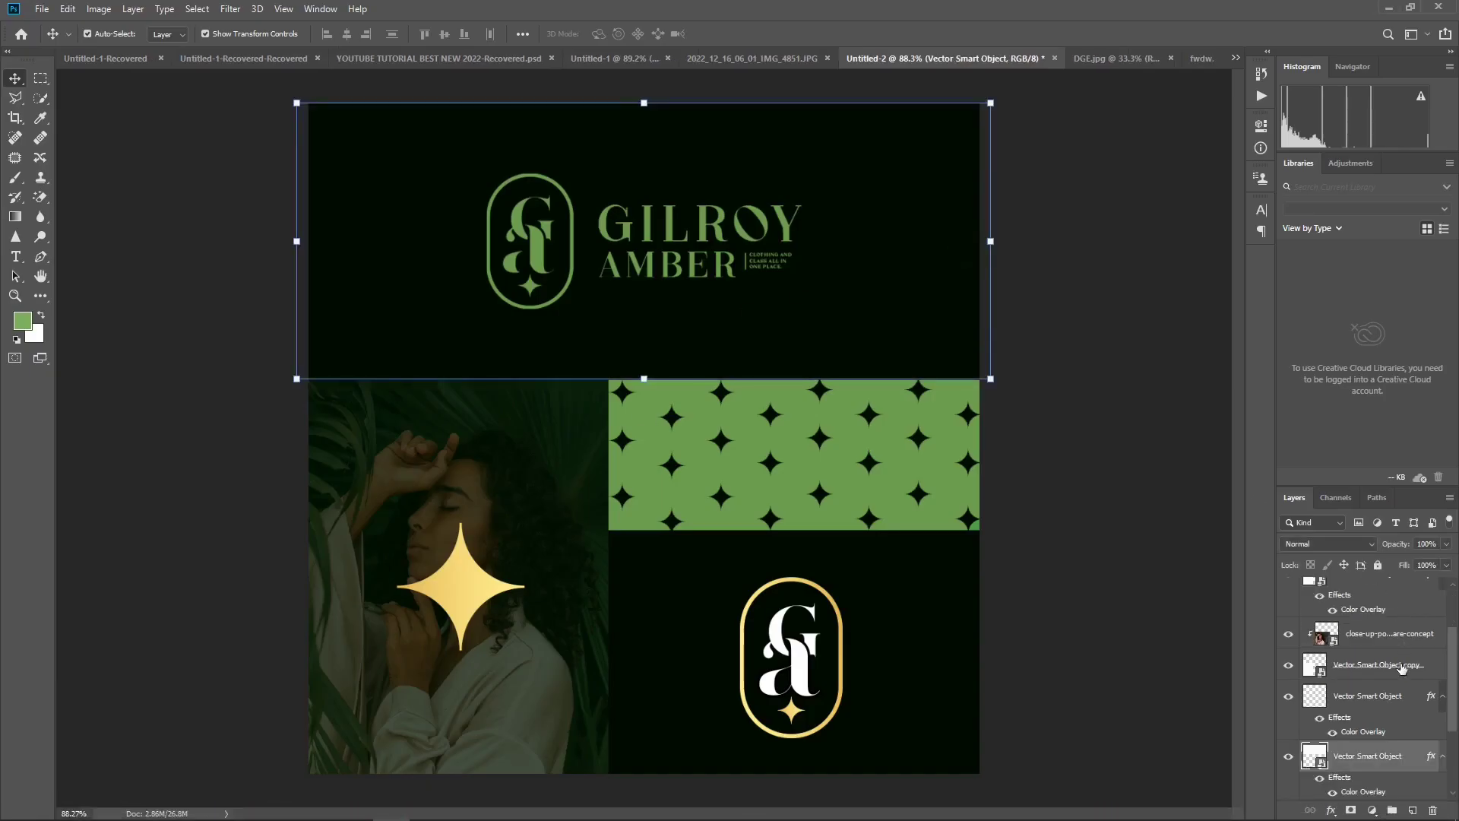
{"action": "double_click", "coordinate": [1420, 758]}
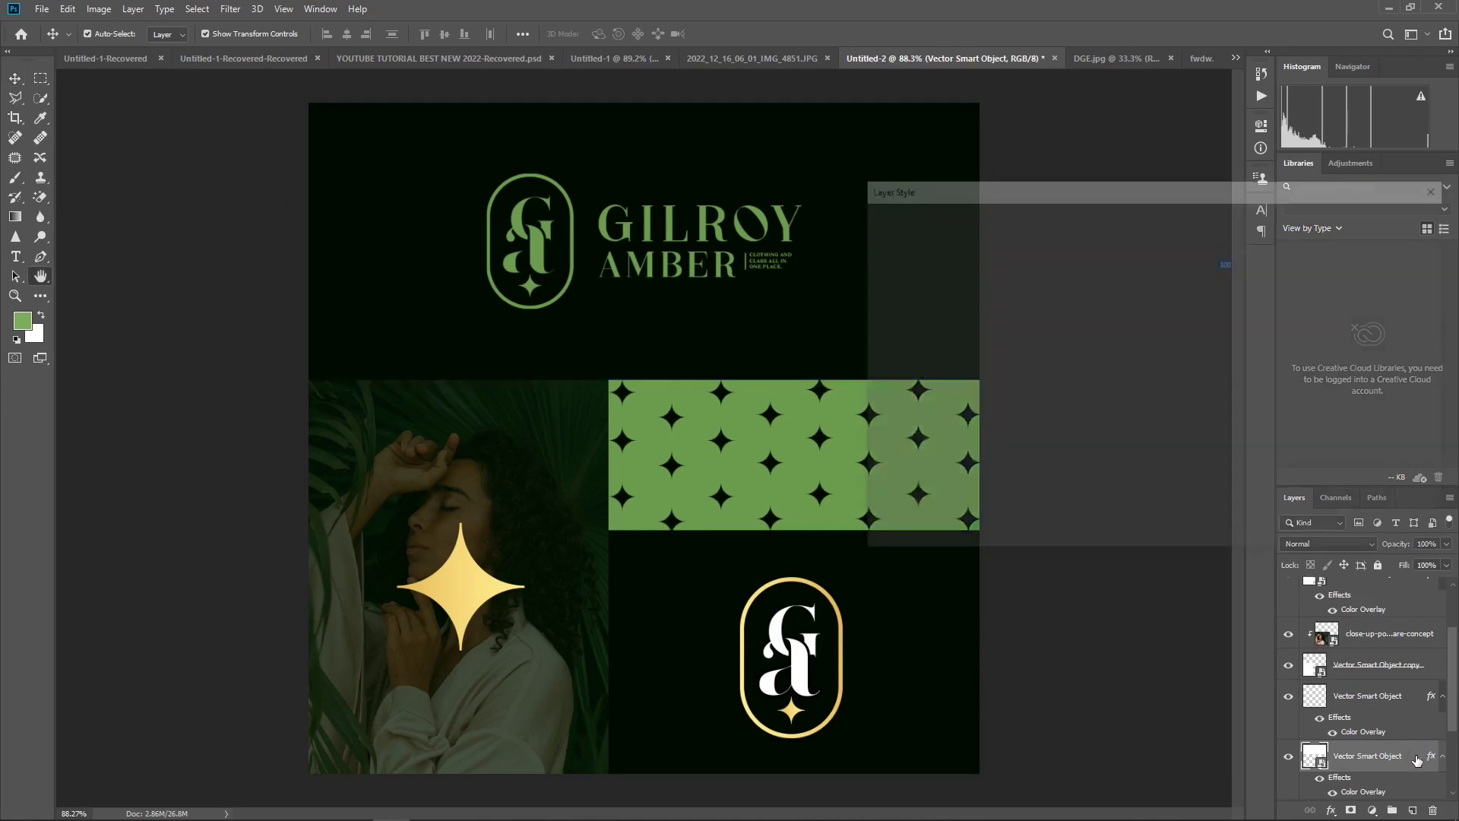
{"action": "left_click", "coordinate": [924, 401]}
{"action": "left_click", "coordinate": [1225, 247]}
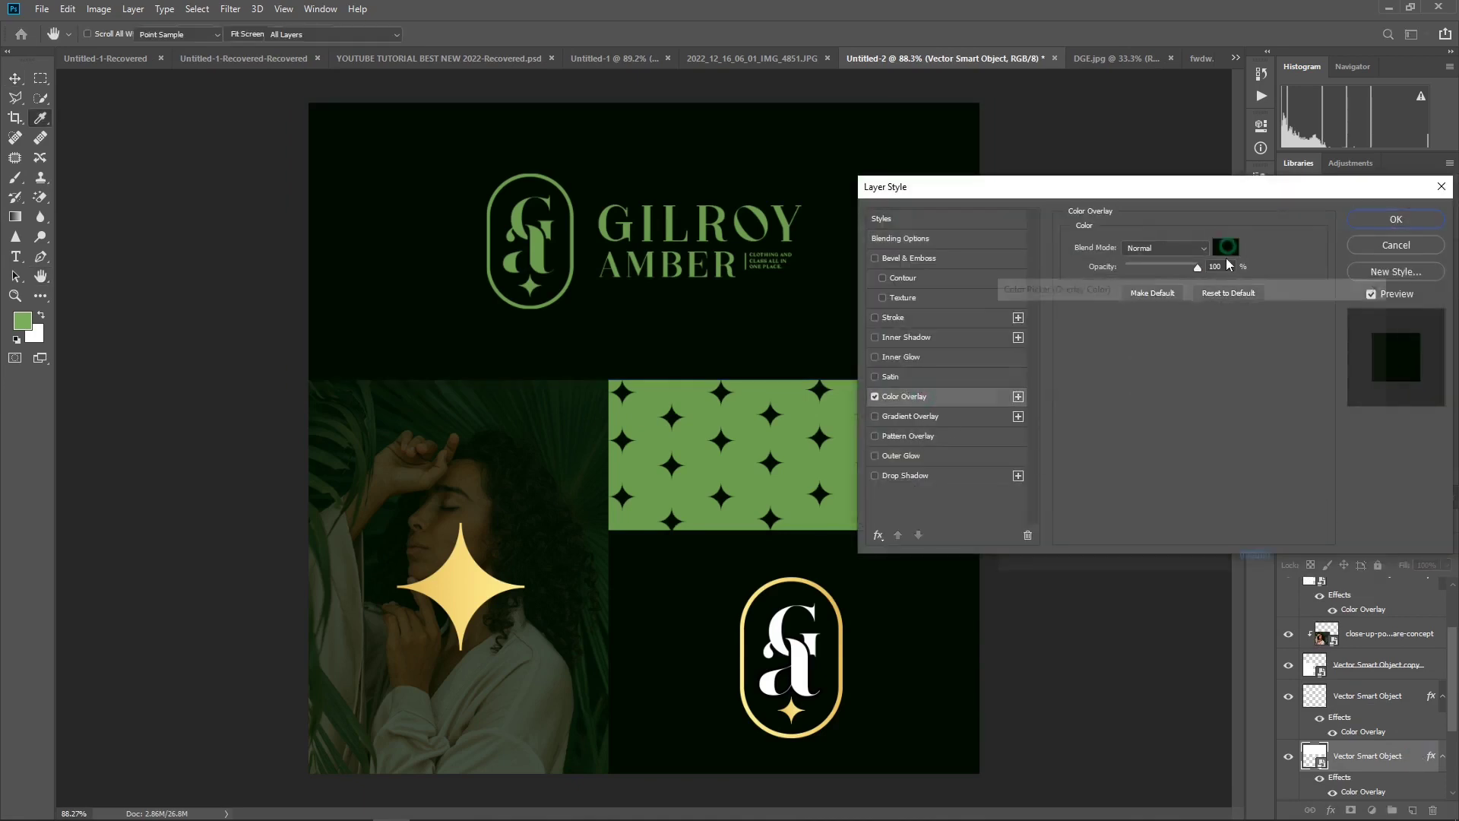
{"action": "right_click", "coordinate": [1255, 566]}
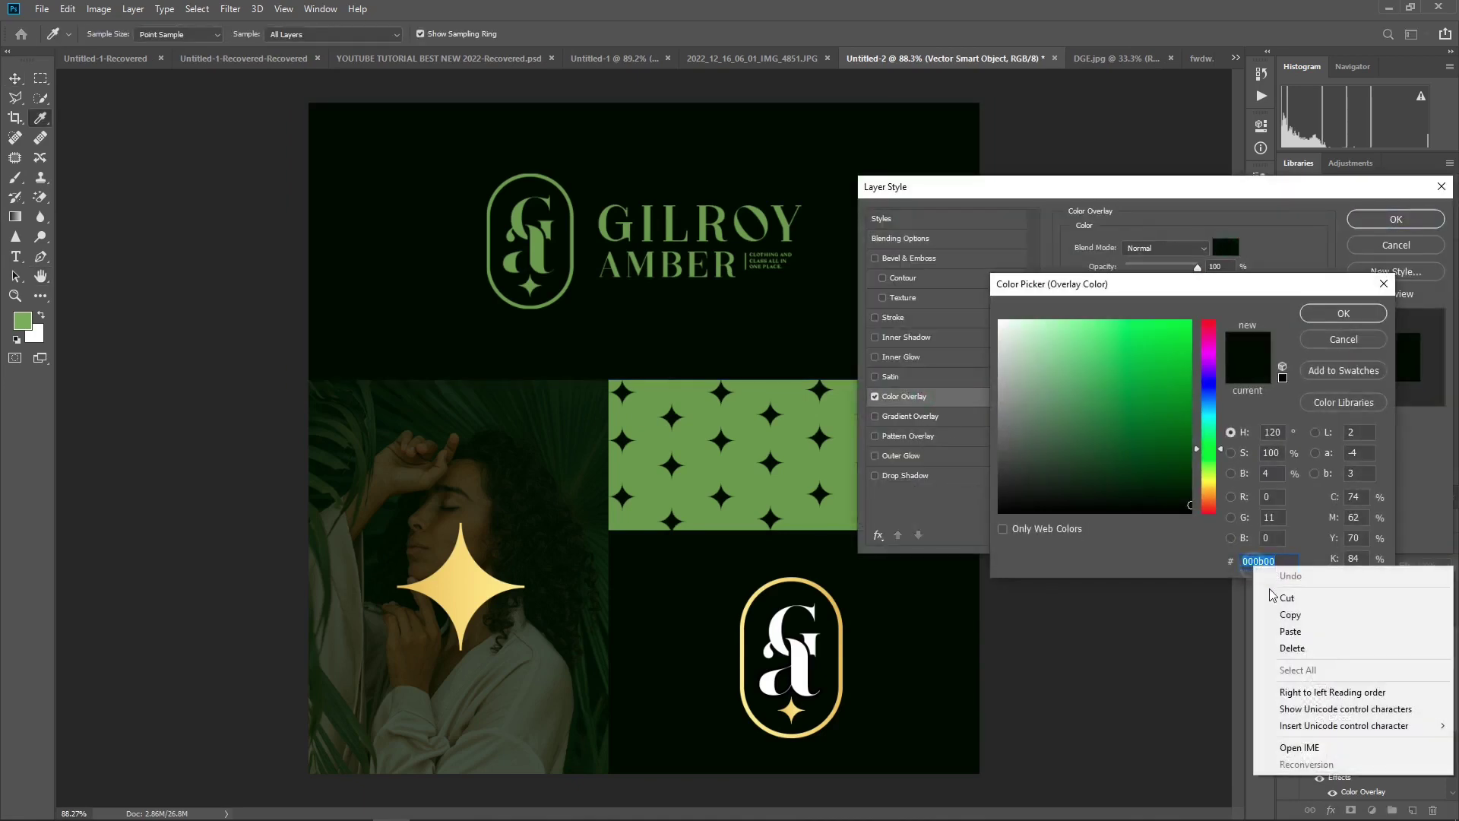
{"action": "left_click", "coordinate": [1292, 632]}
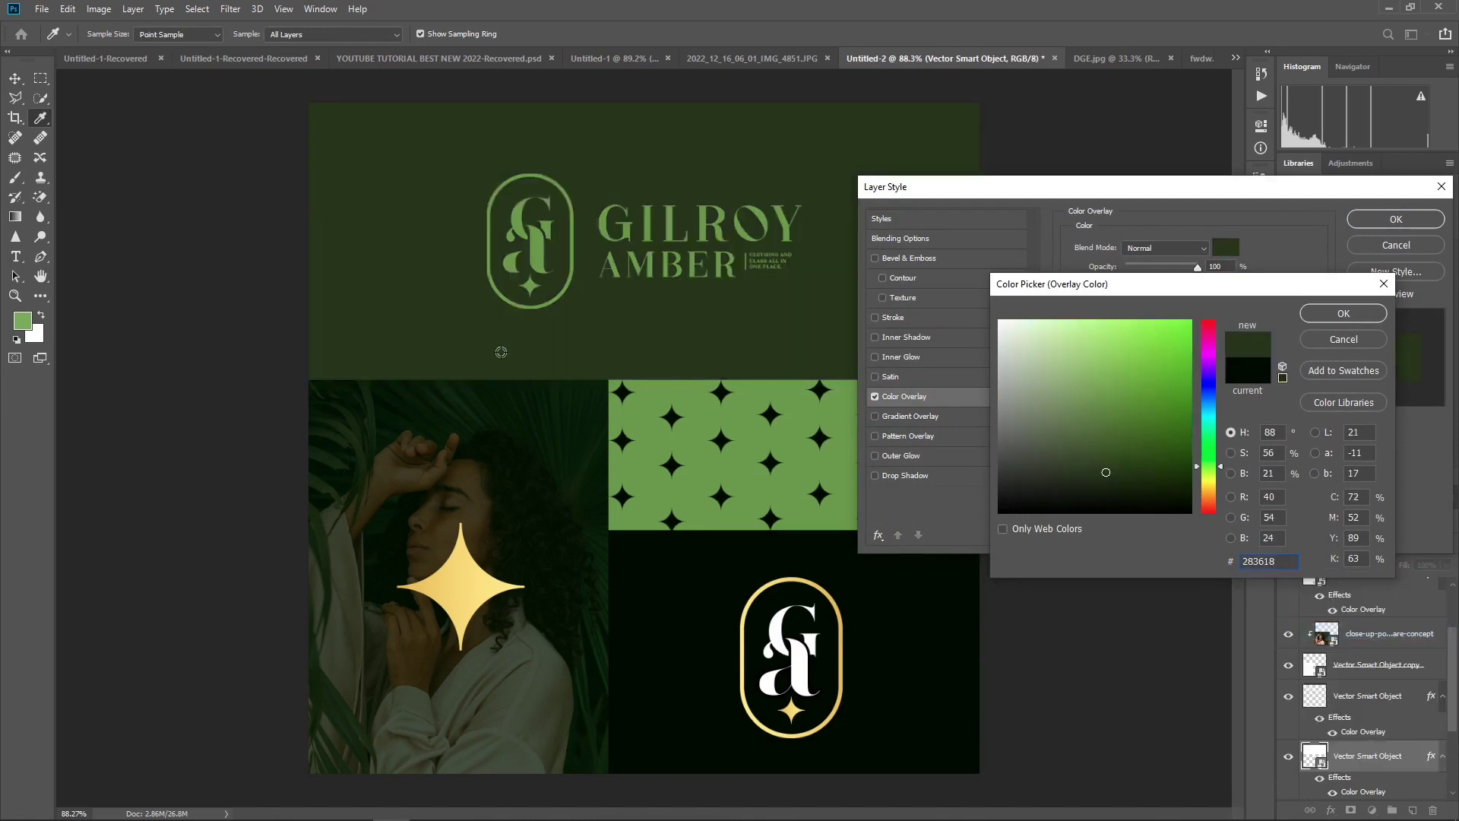
{"action": "left_click", "coordinate": [1343, 339]}
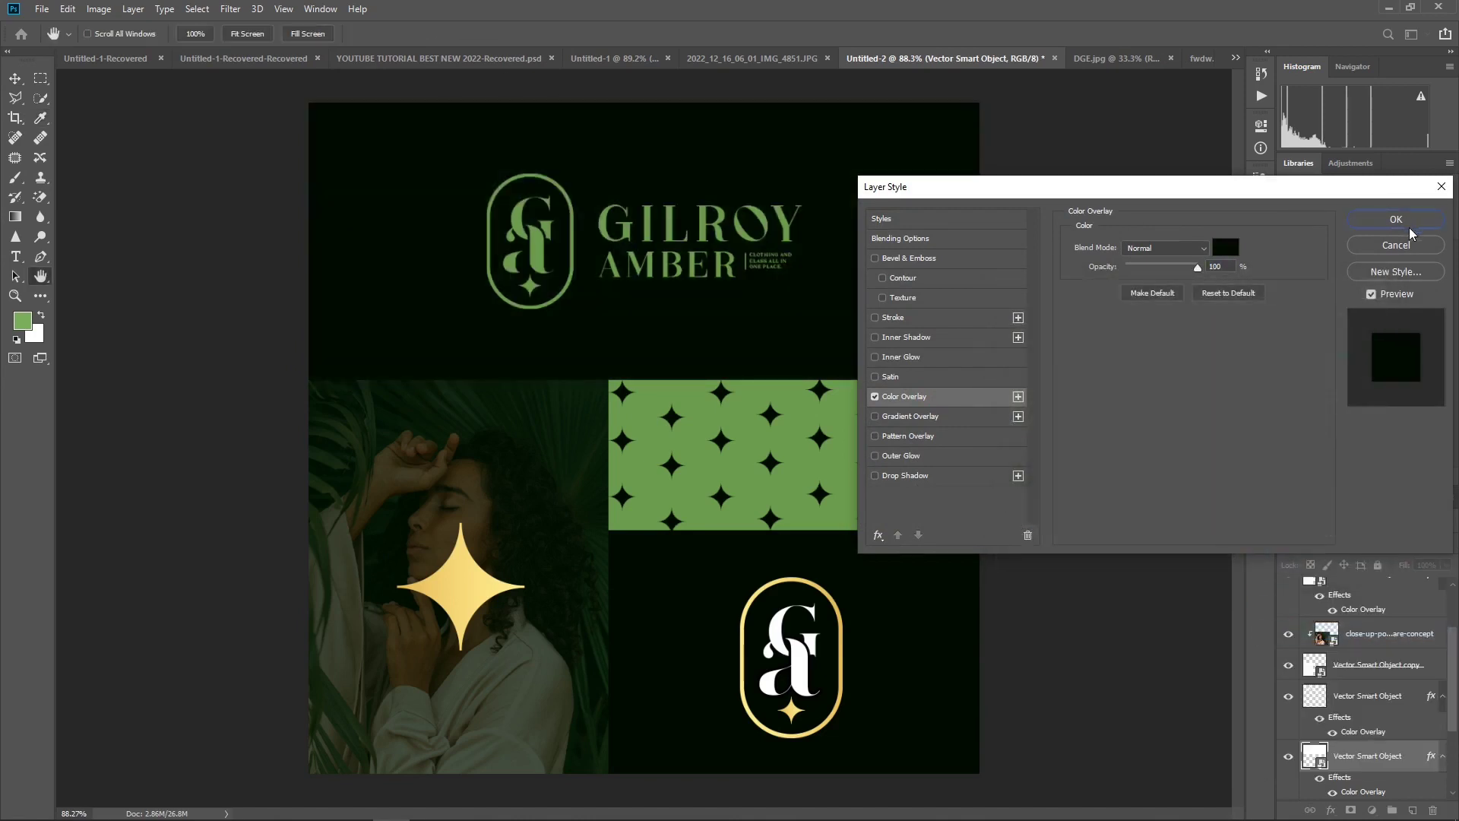
{"action": "key", "text": "Return"}
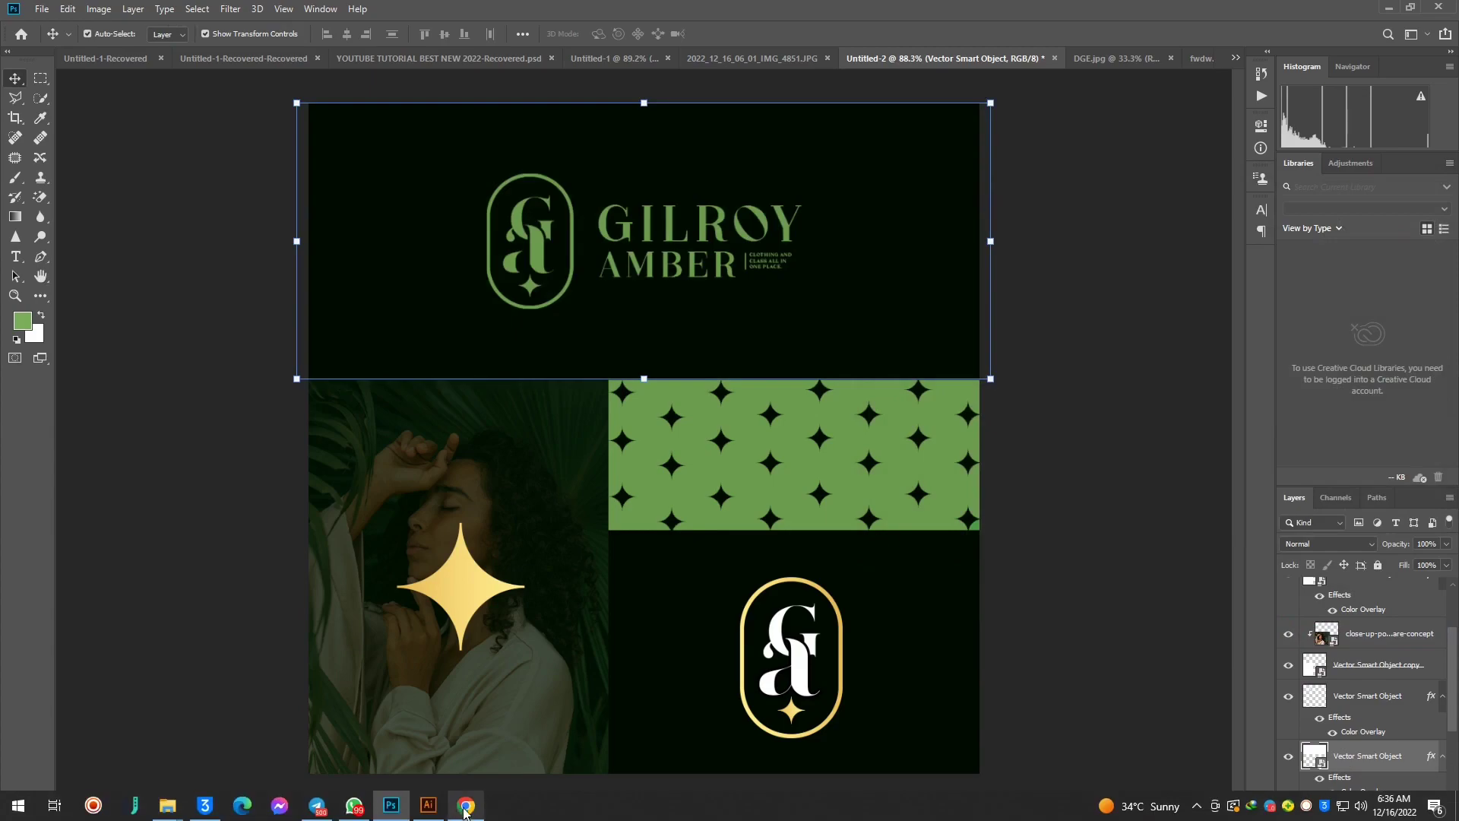
- Switch to Chrome, find the cream, green and brown palette on Coolors and copy its dark brown 6C584C
{"action": "left_click", "coordinate": [465, 805]}
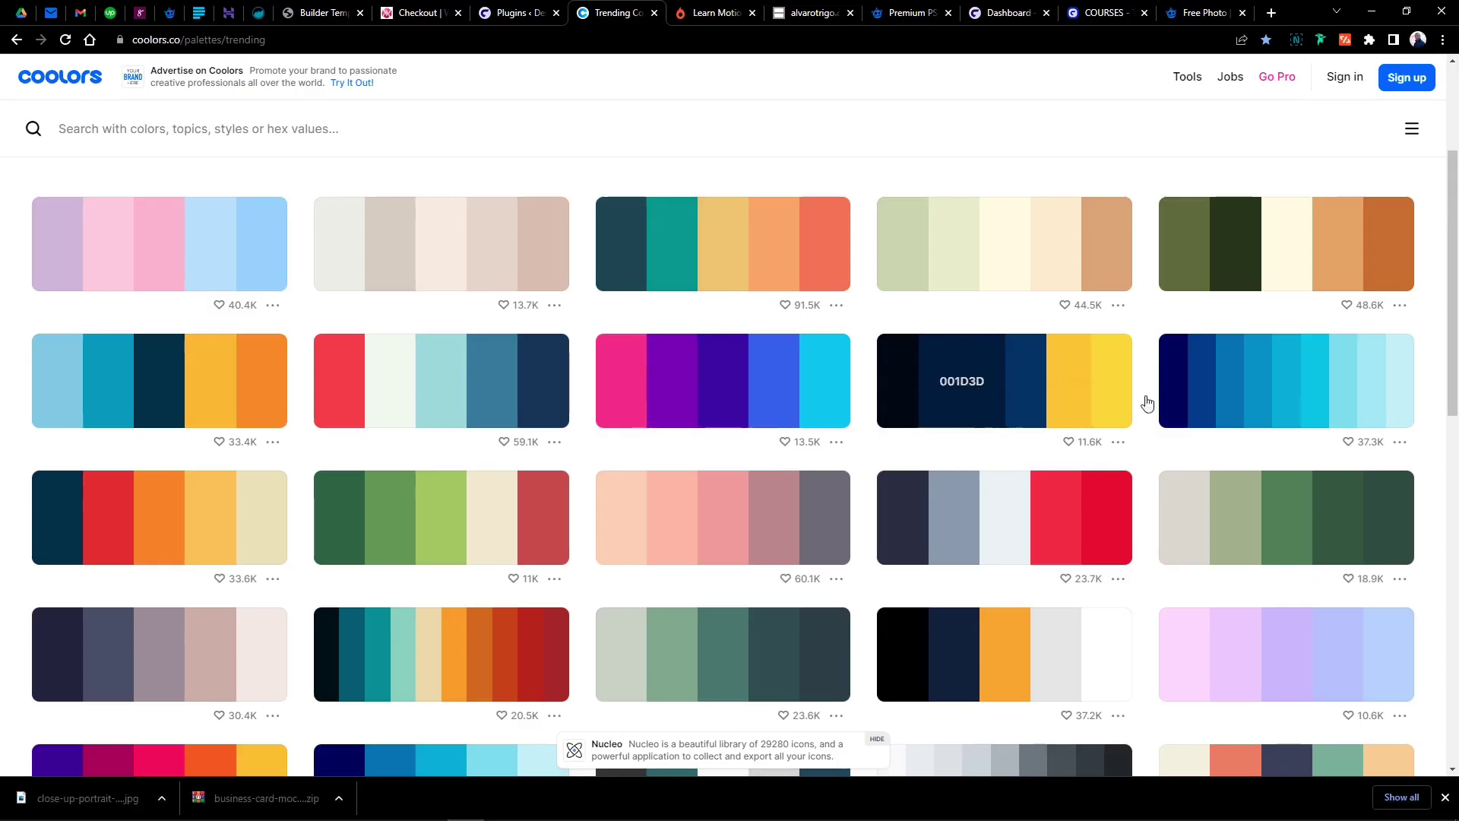
{"action": "scroll", "coordinate": [699, 431], "scroll_direction": "down", "scroll_amount": 4}
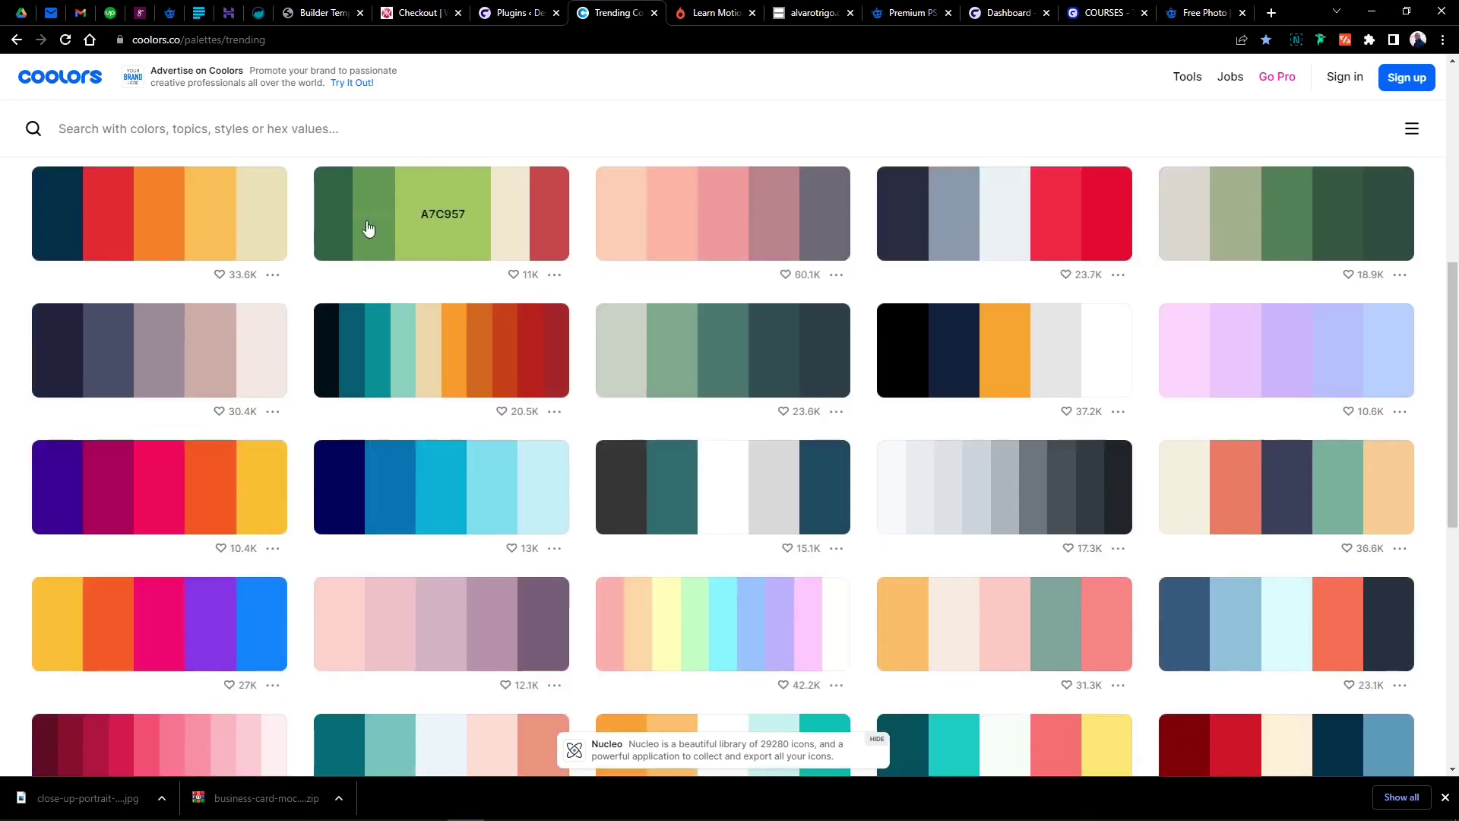
{"action": "scroll", "coordinate": [797, 477], "scroll_direction": "down", "scroll_amount": 2}
{"action": "scroll", "coordinate": [794, 475], "scroll_direction": "down", "scroll_amount": 3}
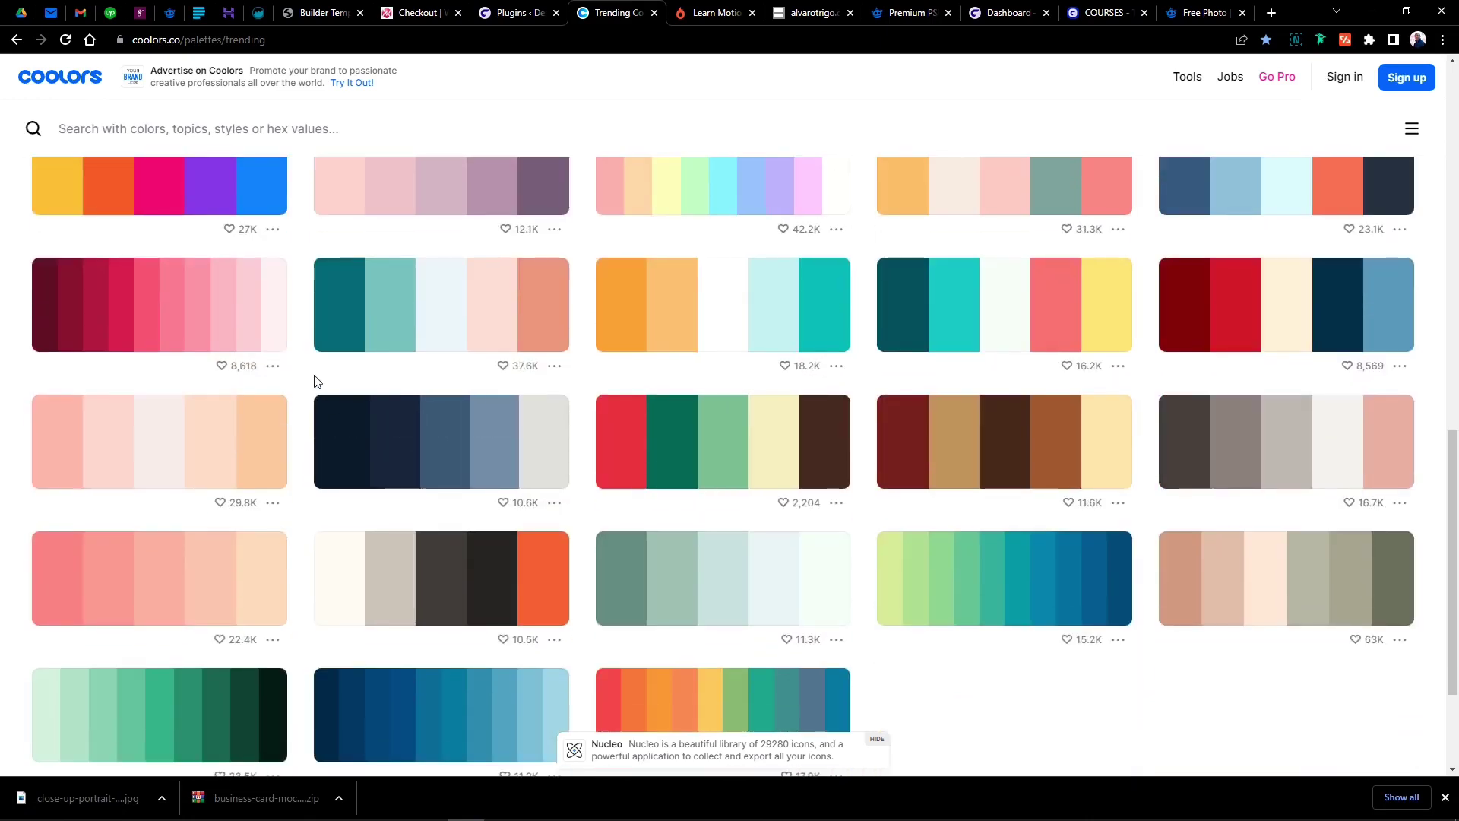
{"action": "scroll", "coordinate": [707, 422], "scroll_direction": "down", "scroll_amount": 5}
{"action": "scroll", "coordinate": [716, 444], "scroll_direction": "down", "scroll_amount": 4}
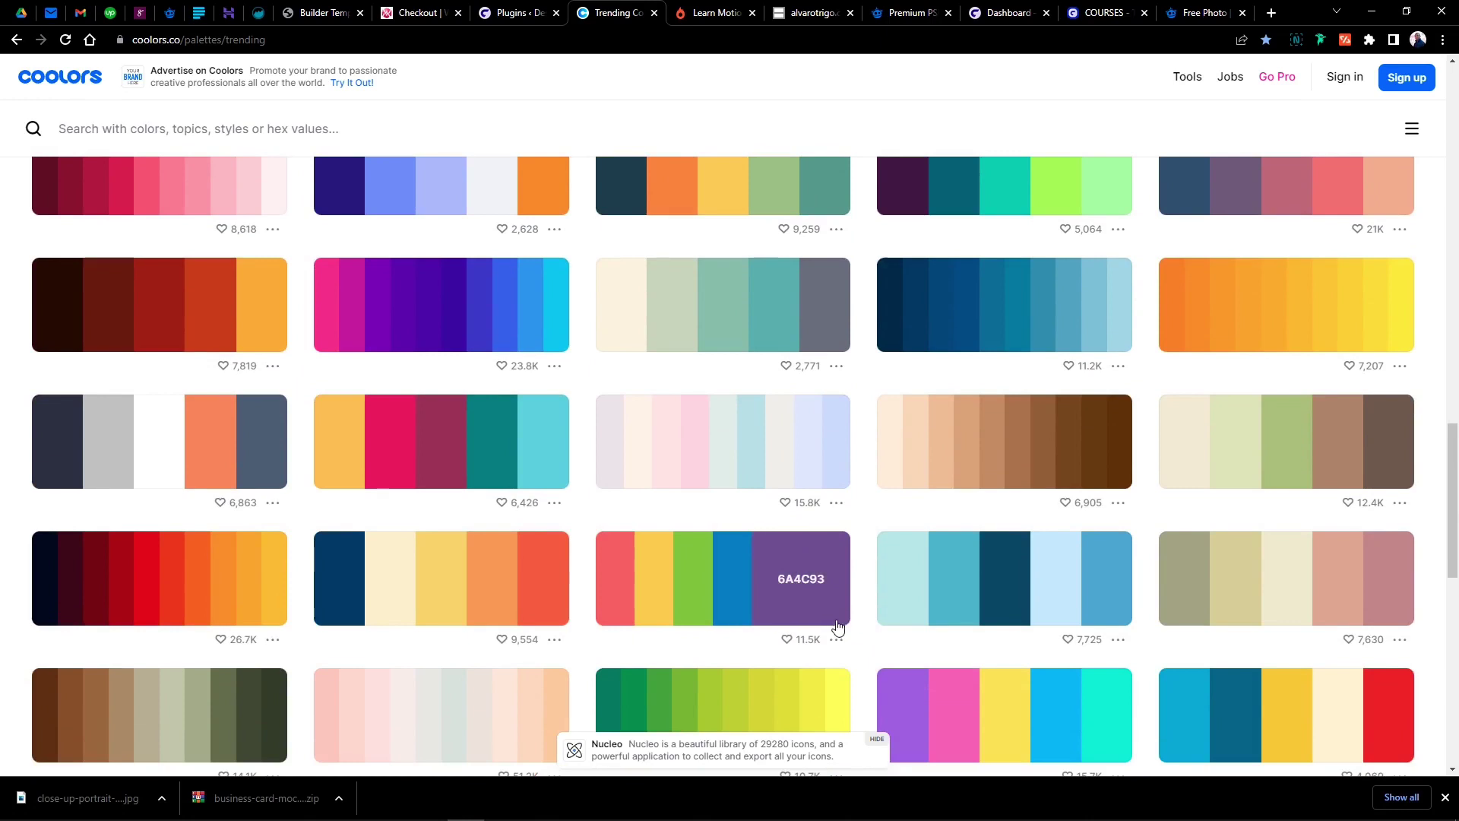
{"action": "left_click", "coordinate": [1372, 446]}
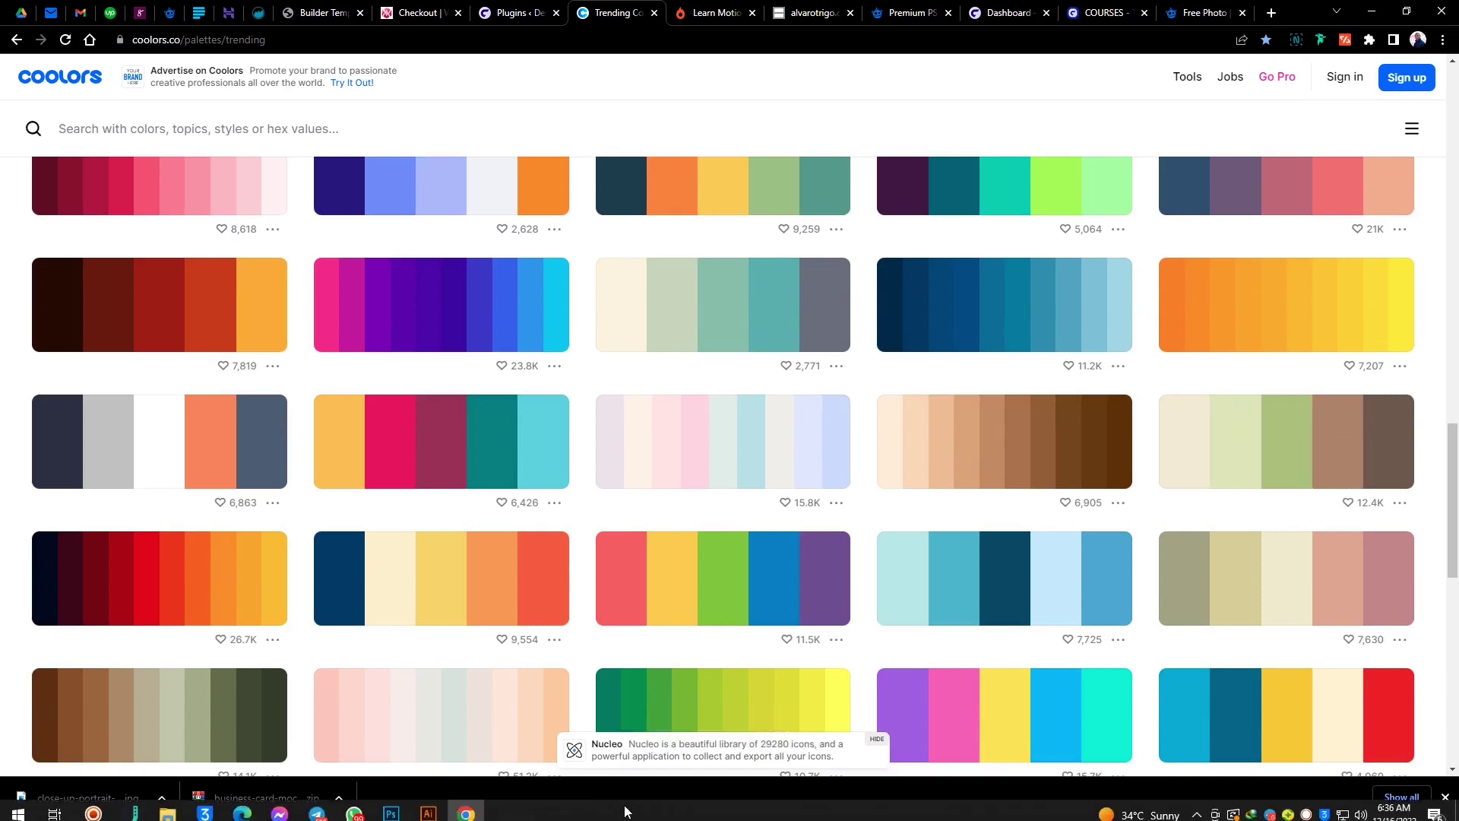
- Switch to Photoshop and set the Color Overlay of the background behind the green Gilroy Amber logo to 6c584c
{"action": "left_click", "coordinate": [426, 807]}
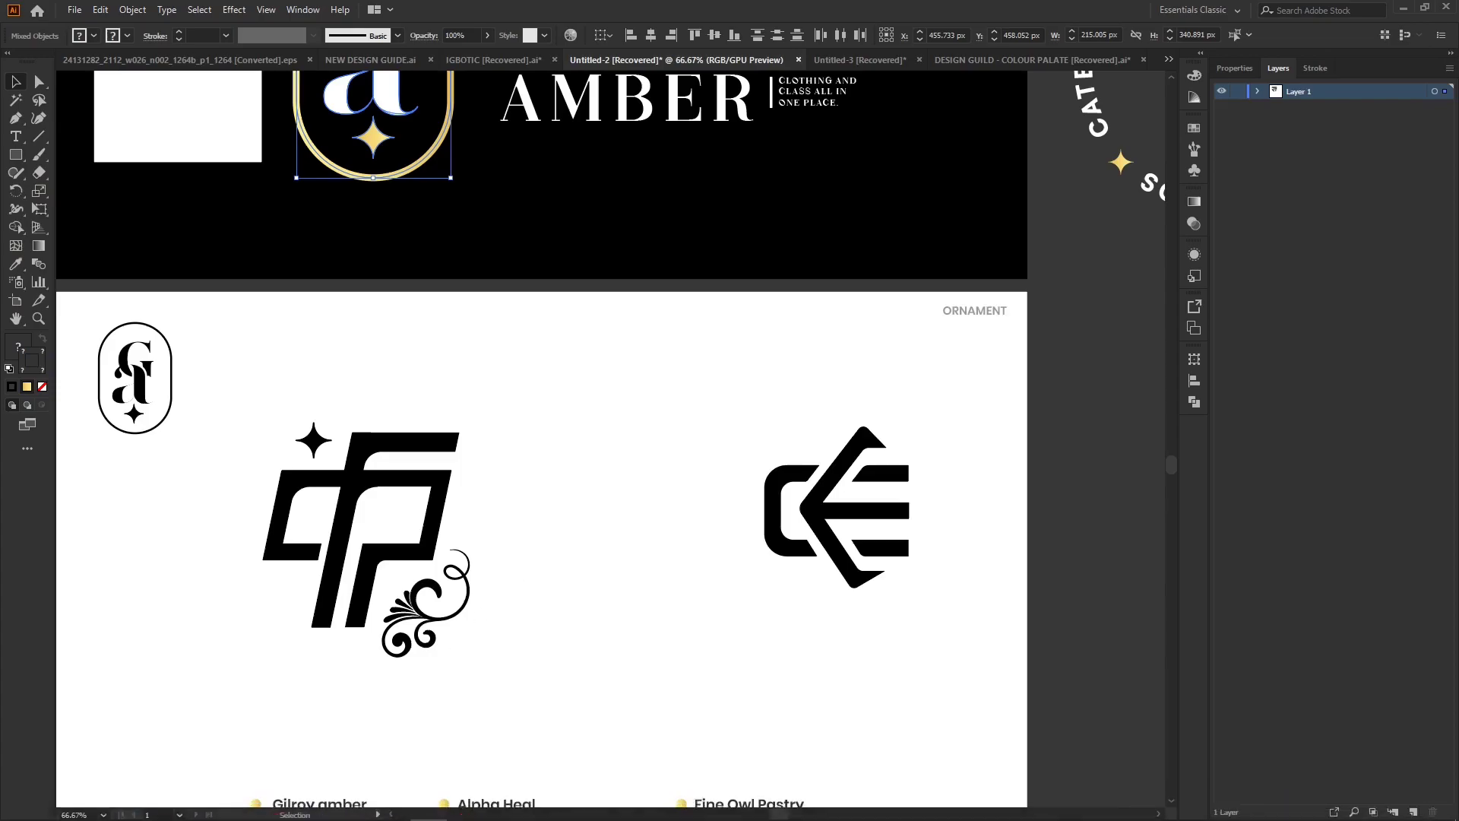
{"action": "left_click", "coordinate": [388, 807]}
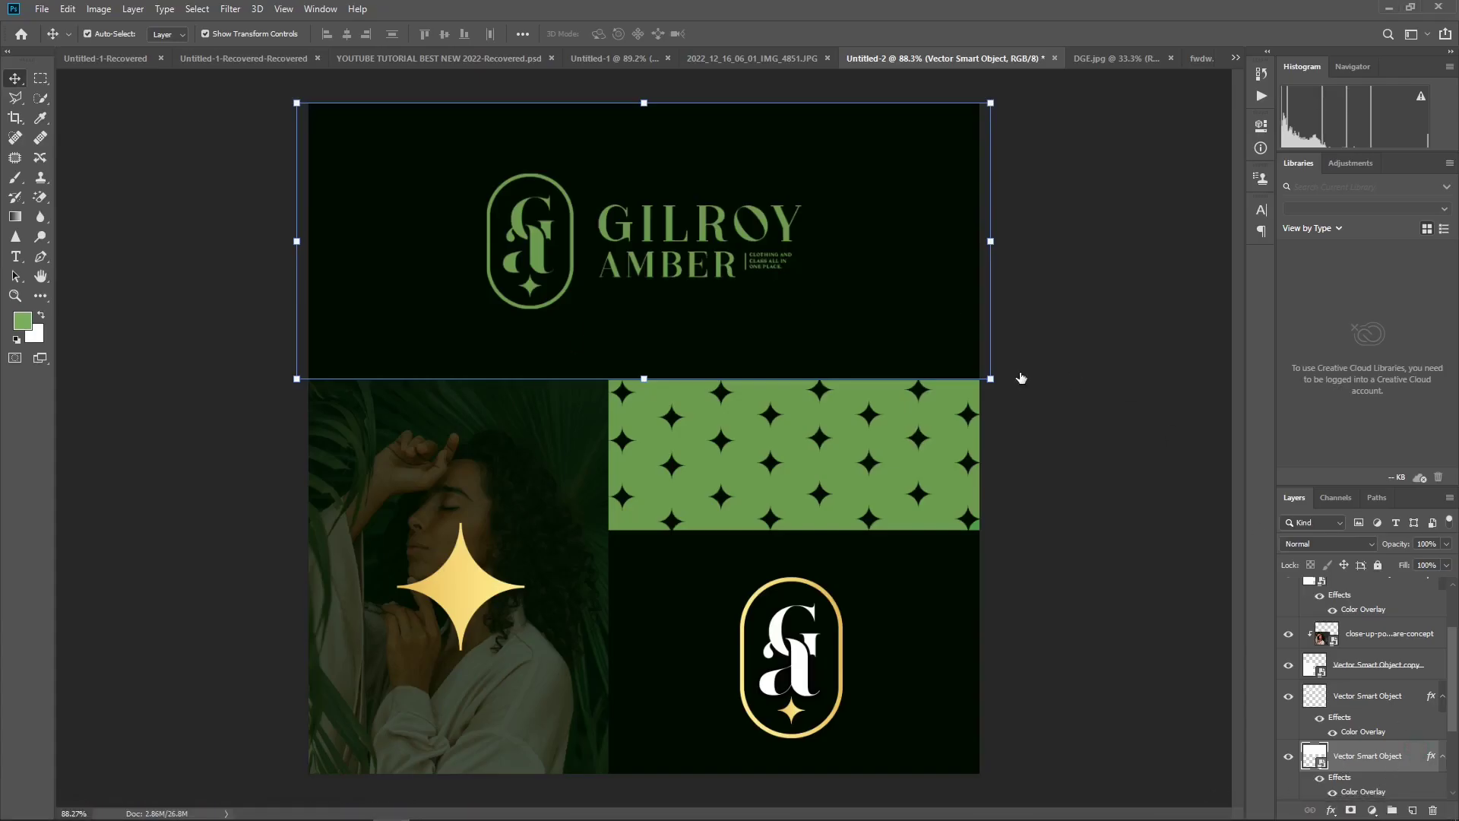
{"action": "key", "text": "ctrl+alt+b"}
{"action": "left_click", "coordinate": [937, 393]}
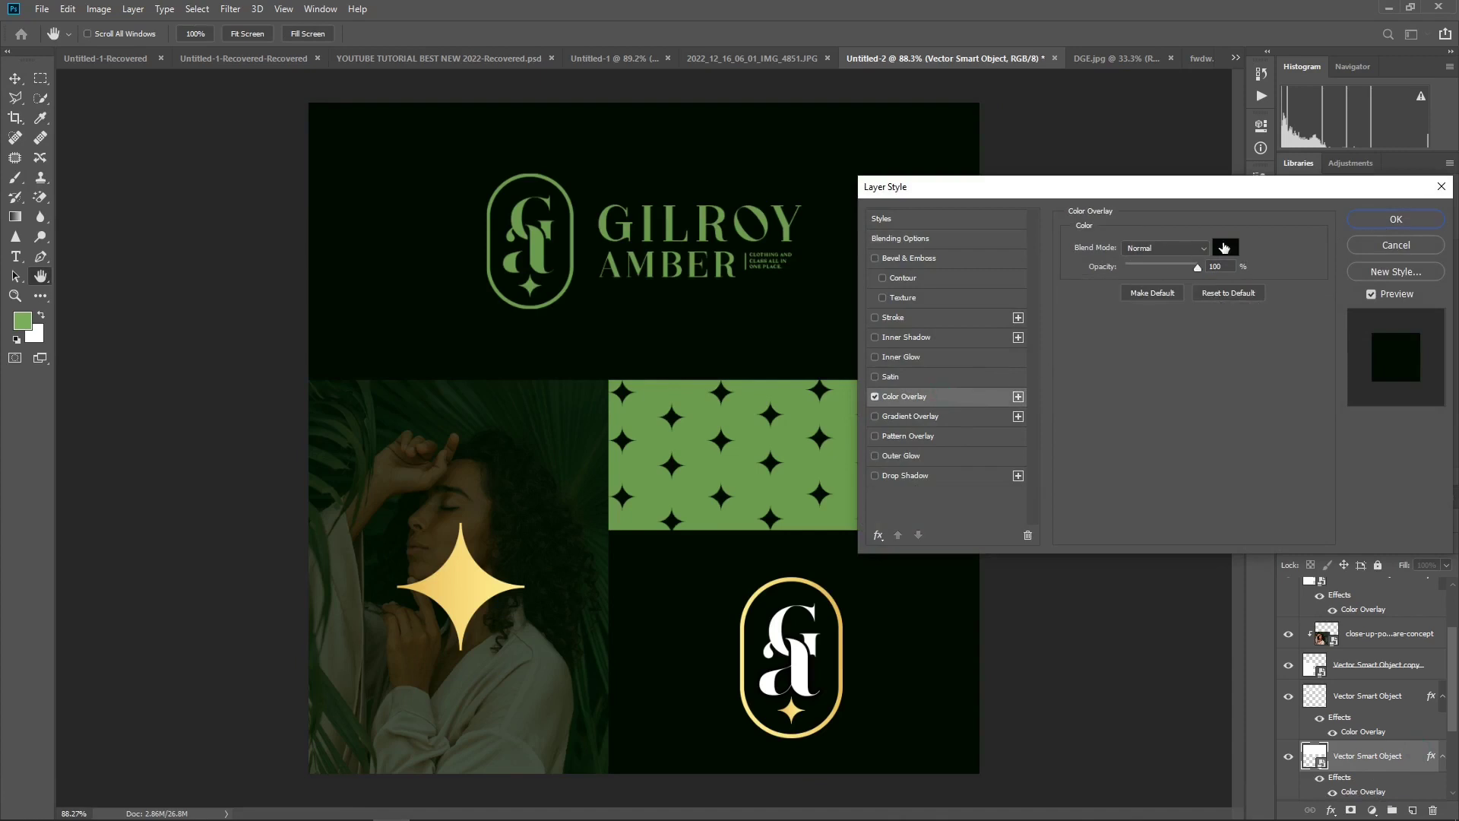
{"action": "left_click", "coordinate": [1225, 246]}
{"action": "right_click", "coordinate": [1279, 561]}
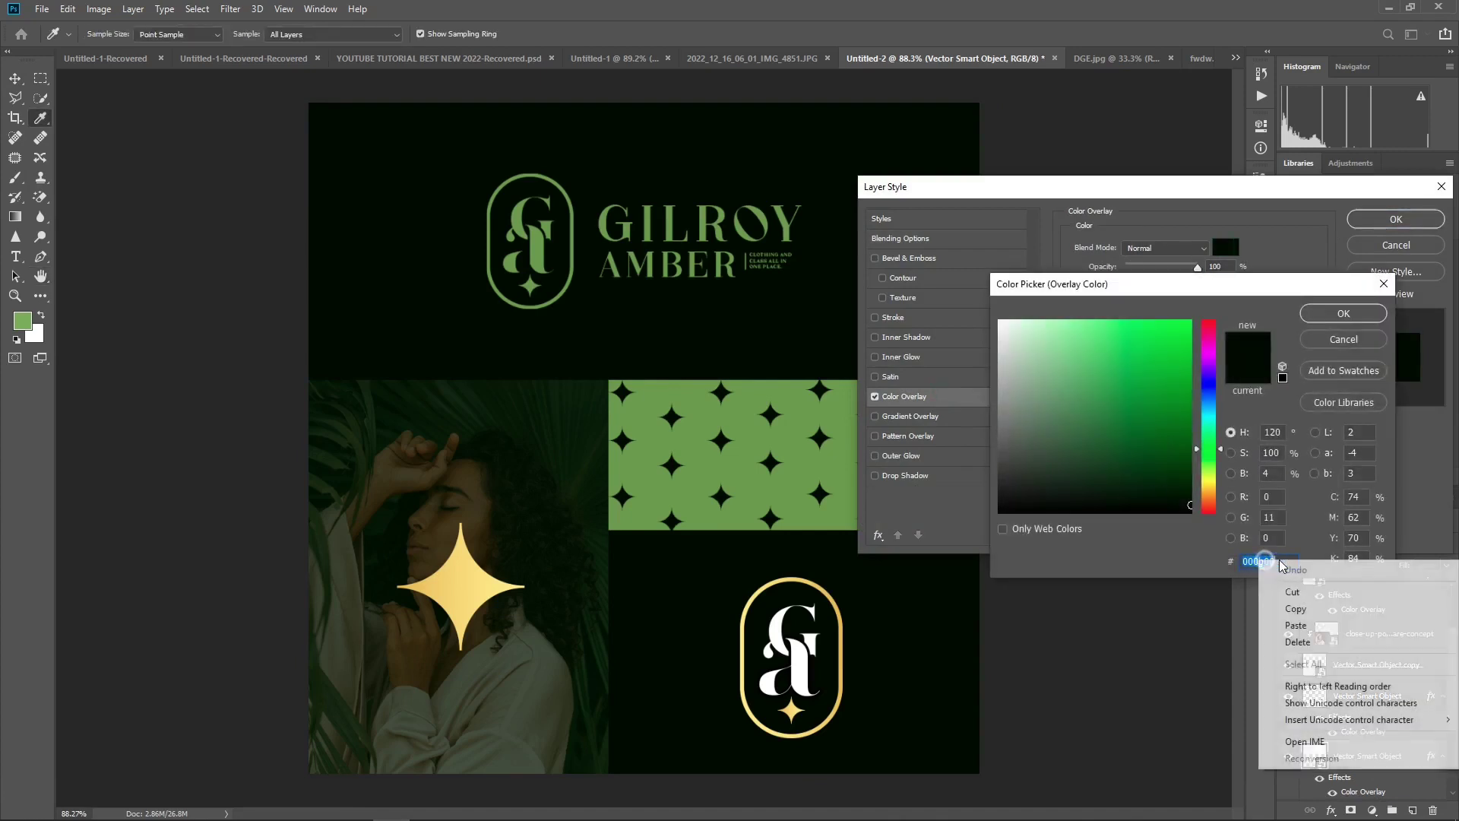
{"action": "left_click", "coordinate": [1292, 620]}
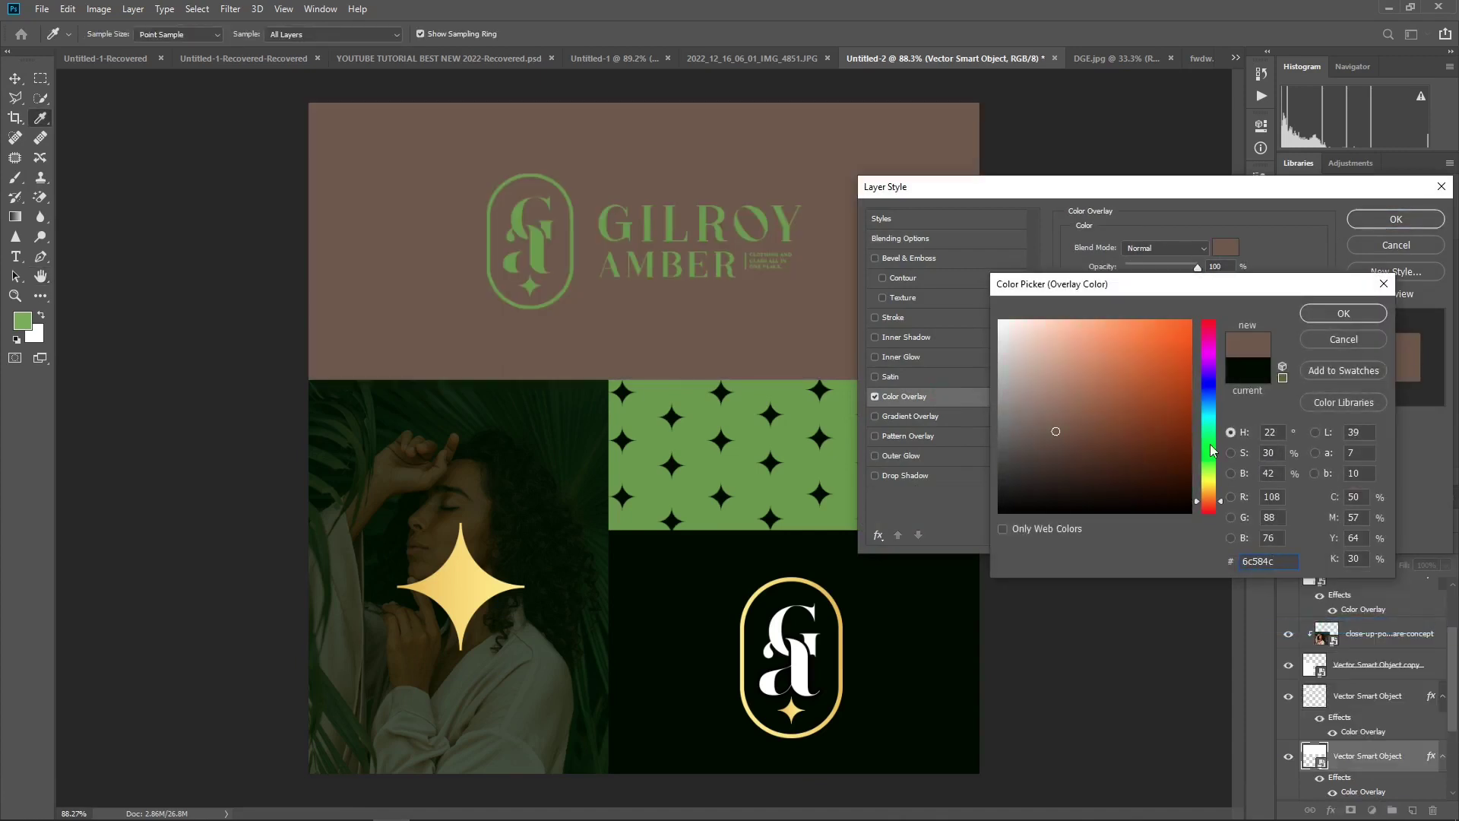
{"action": "left_click", "coordinate": [1338, 314]}
{"action": "left_click", "coordinate": [1382, 222]}
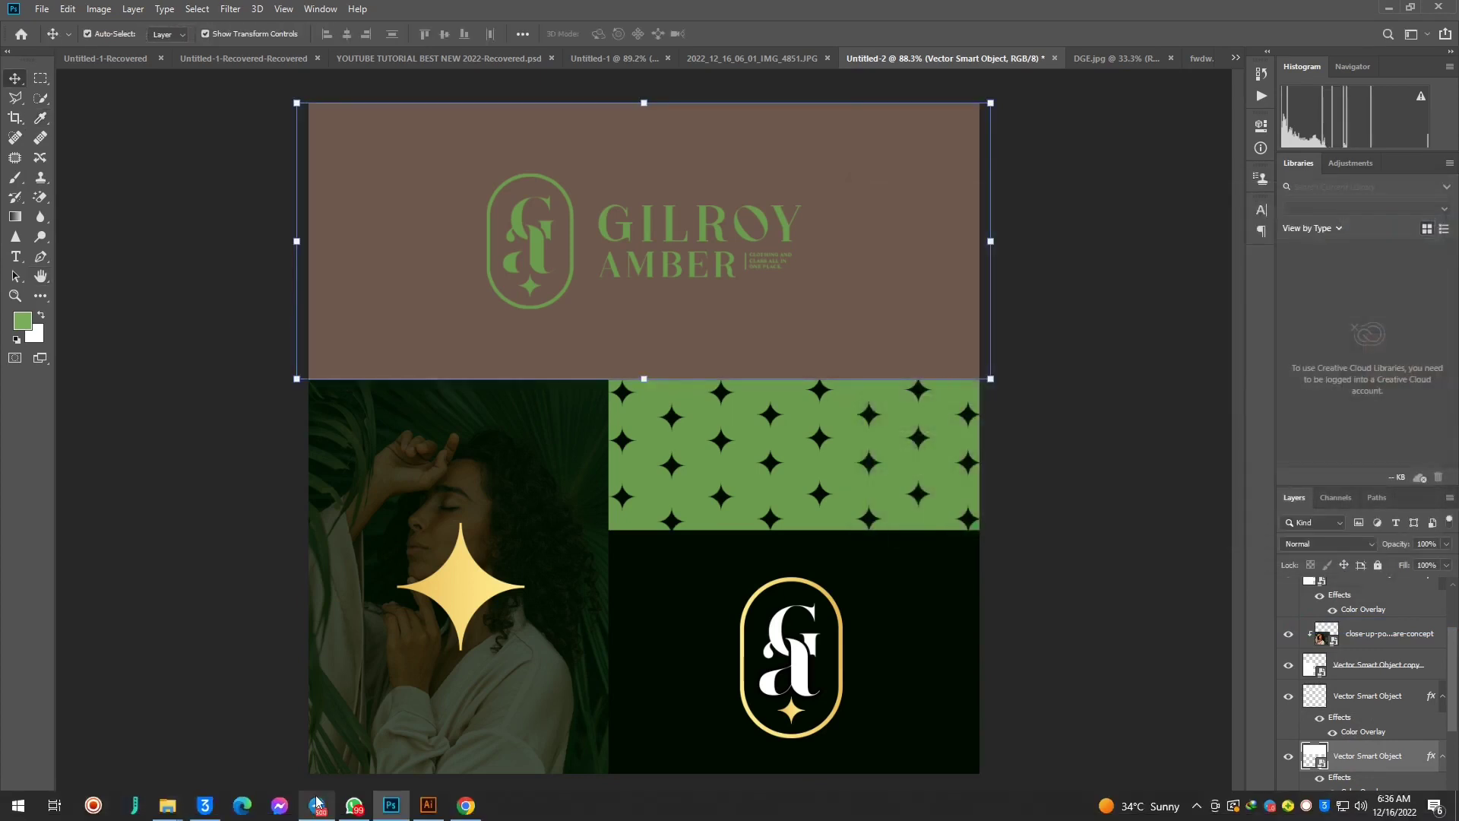
- Switch to Chrome and copy the tan D4A276 from the brown palette among the trending palettes on Coolors
{"action": "left_click", "coordinate": [466, 815]}
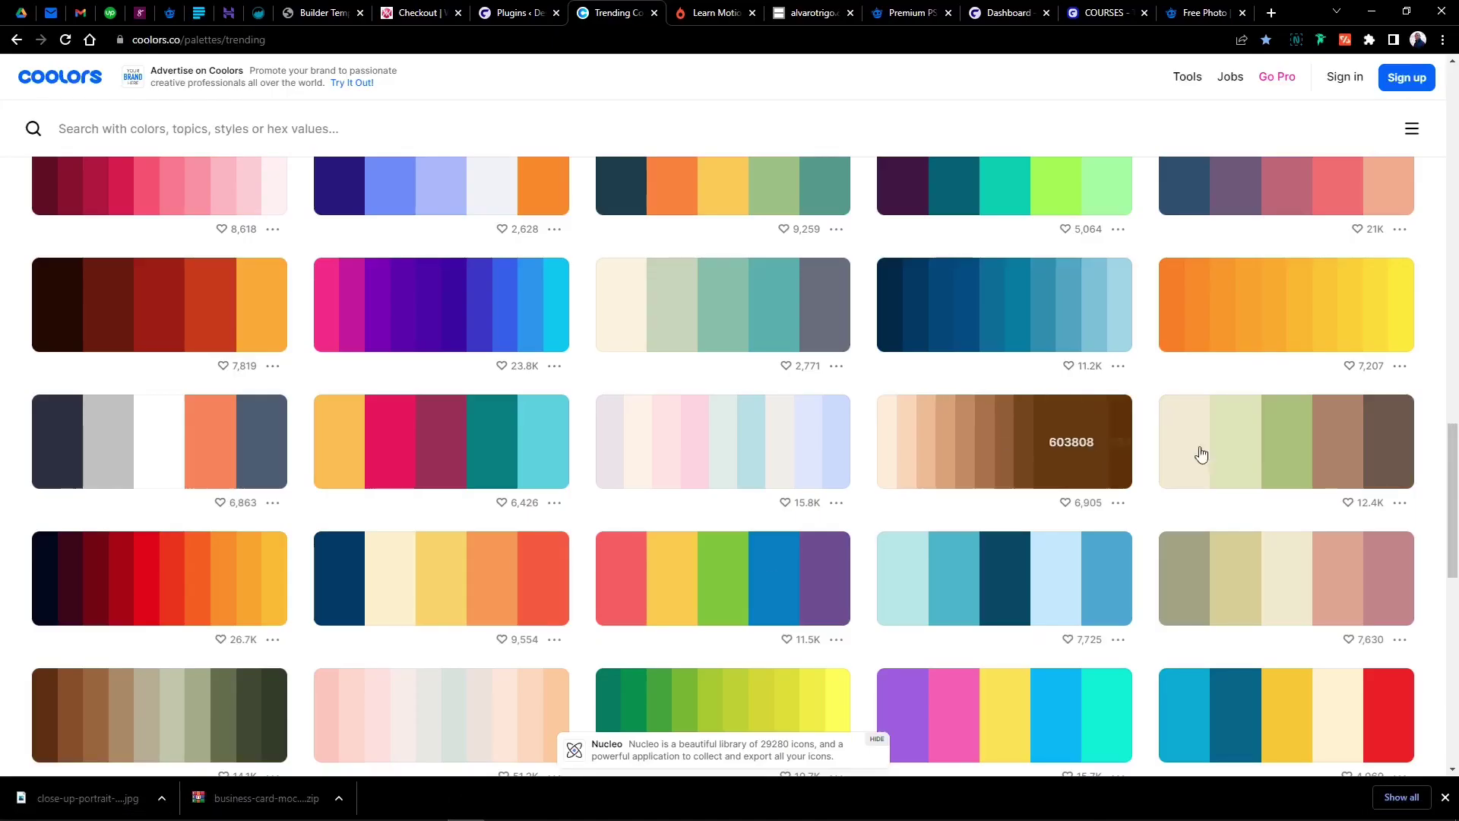
{"action": "left_click", "coordinate": [1329, 447]}
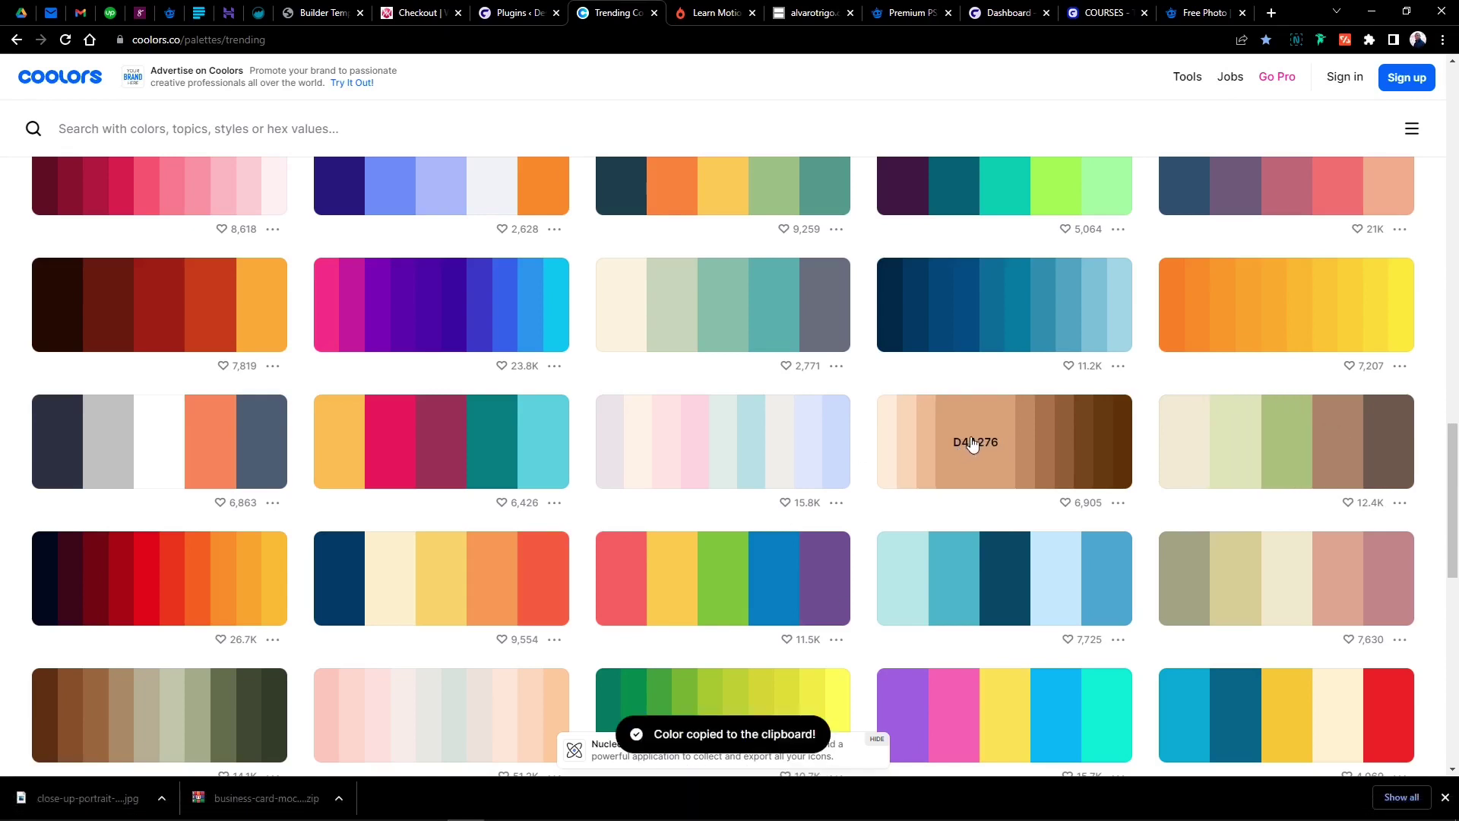
{"action": "mouse_move", "coordinate": [440, 805]}
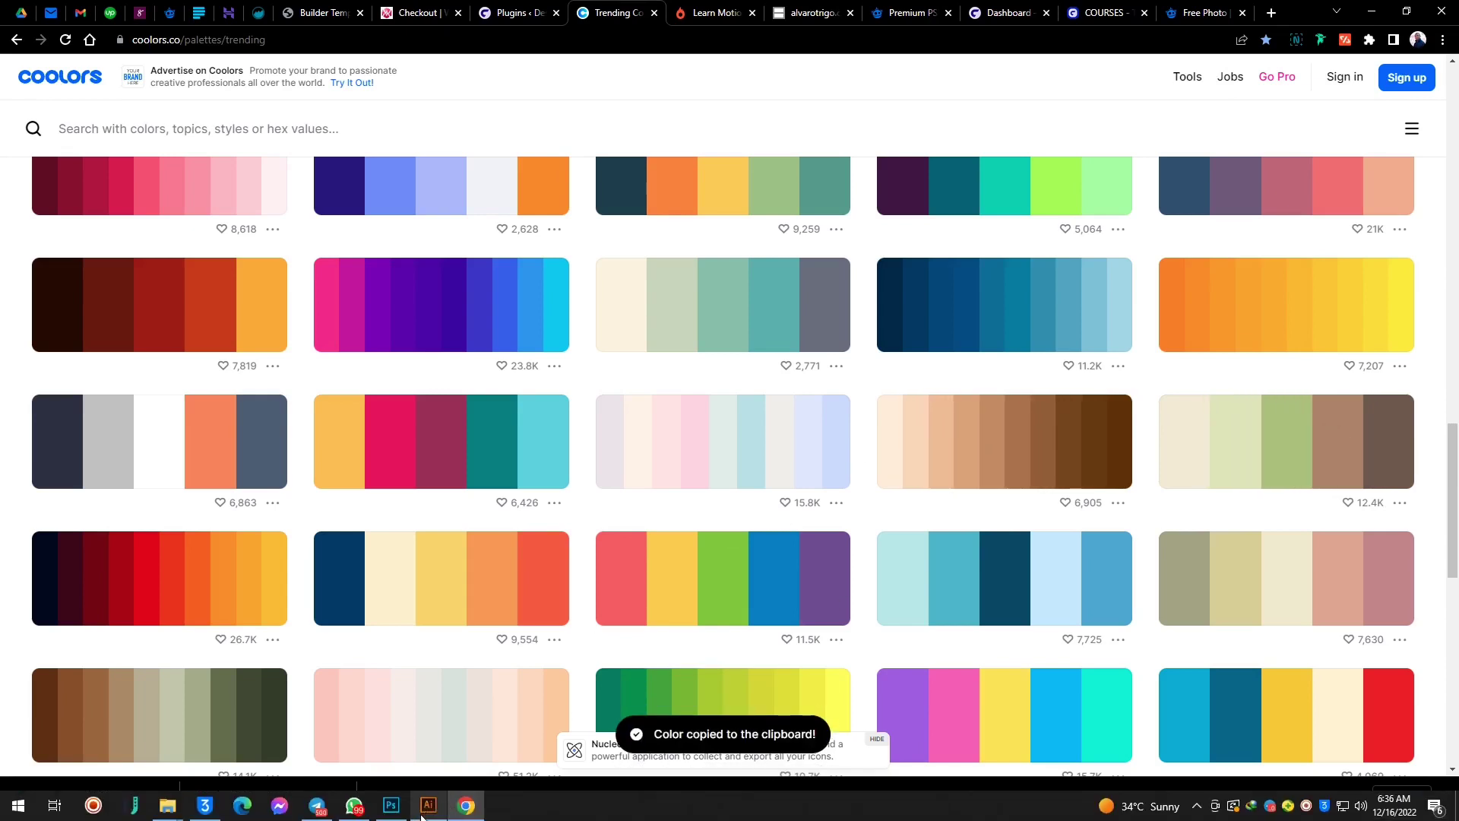
- Switch to Photoshop and set the Color Overlay of the green Gilroy Amber logo to the copied tan D4A276
{"action": "left_click", "coordinate": [390, 806]}
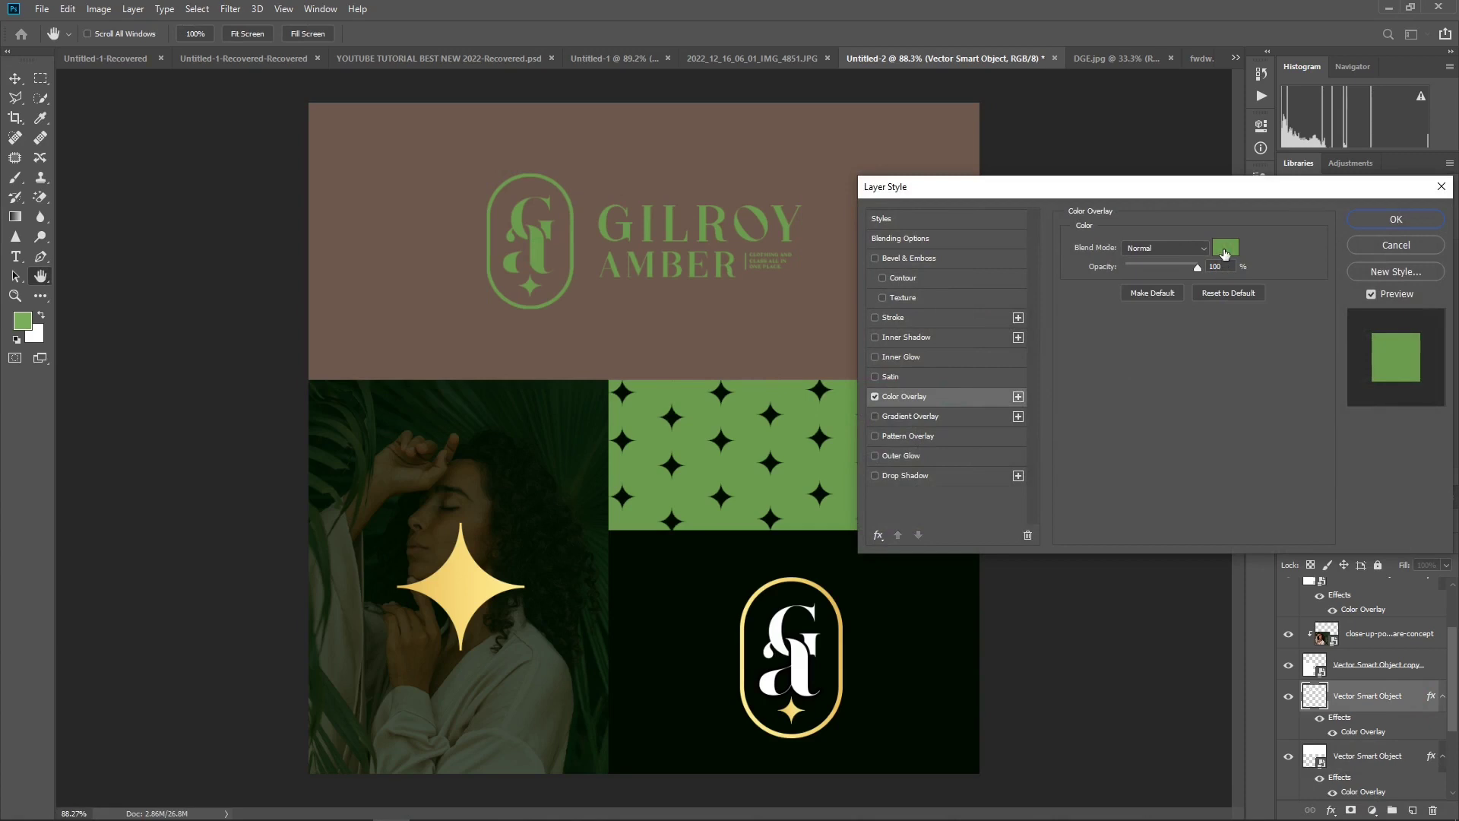
{"action": "left_click", "coordinate": [1224, 248]}
{"action": "right_click", "coordinate": [1269, 562]}
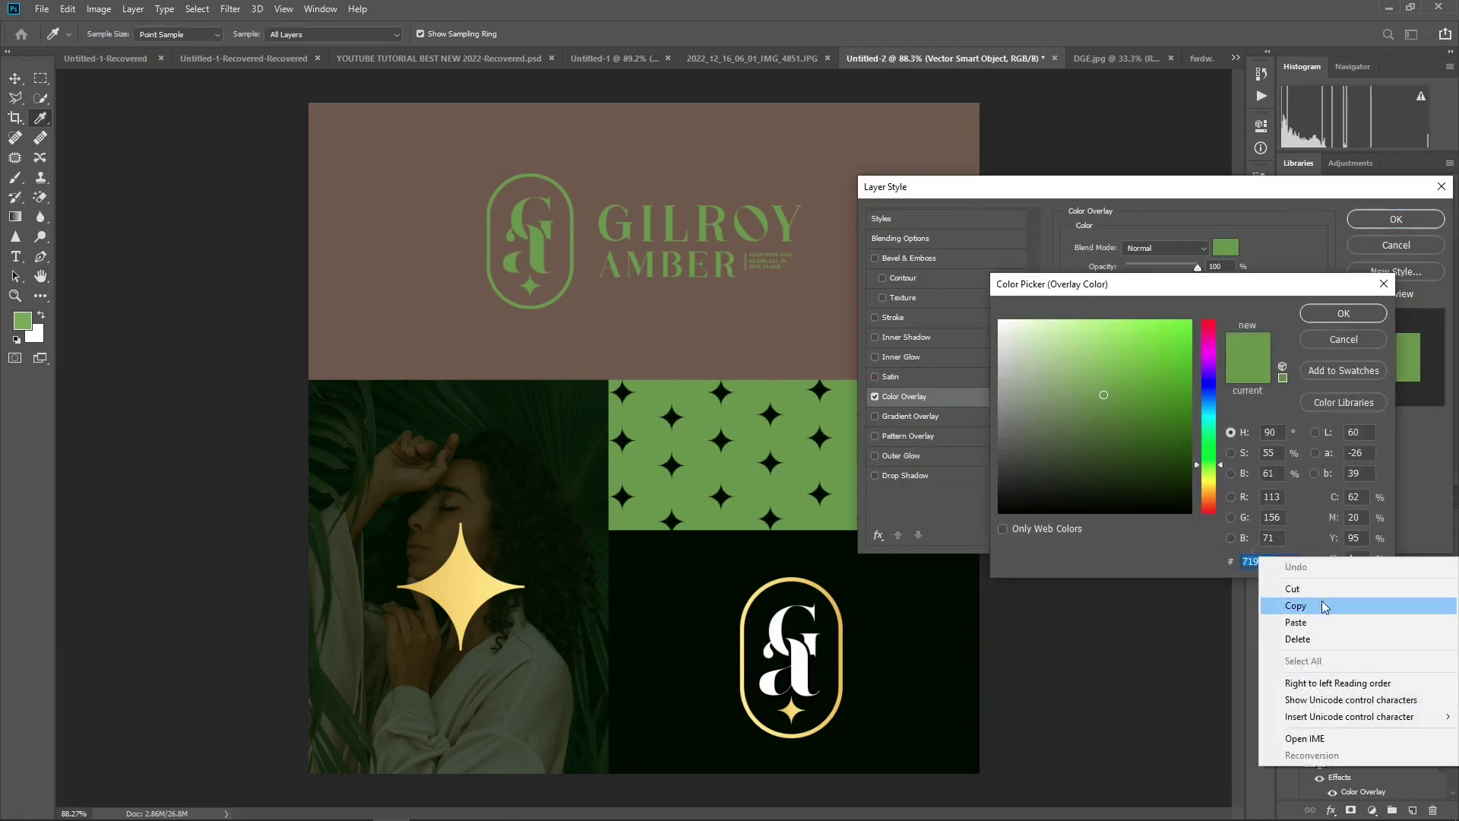
{"action": "left_click", "coordinate": [1320, 623]}
{"action": "left_click", "coordinate": [1335, 313]}
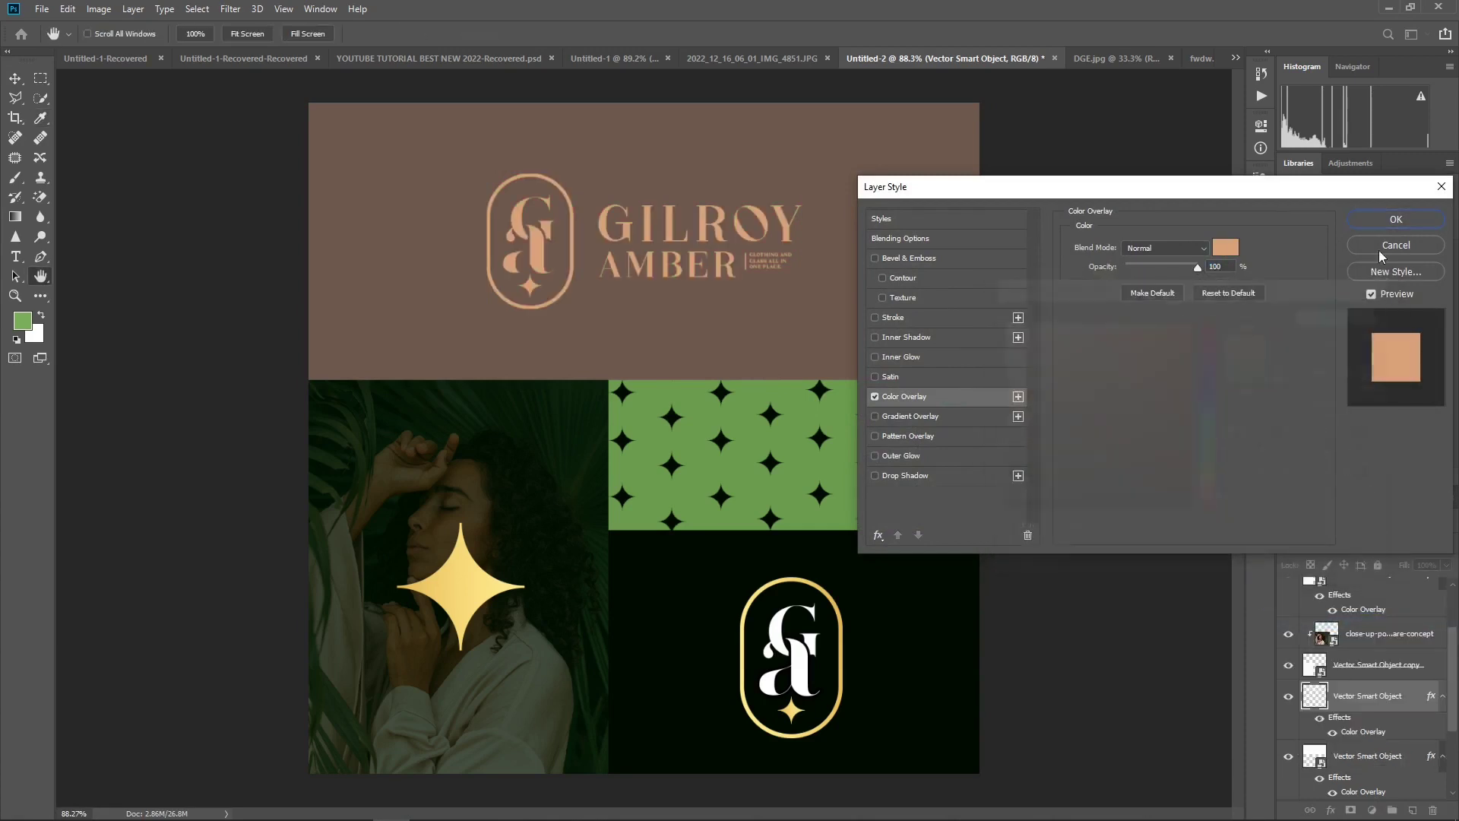
{"action": "left_click", "coordinate": [1390, 219]}
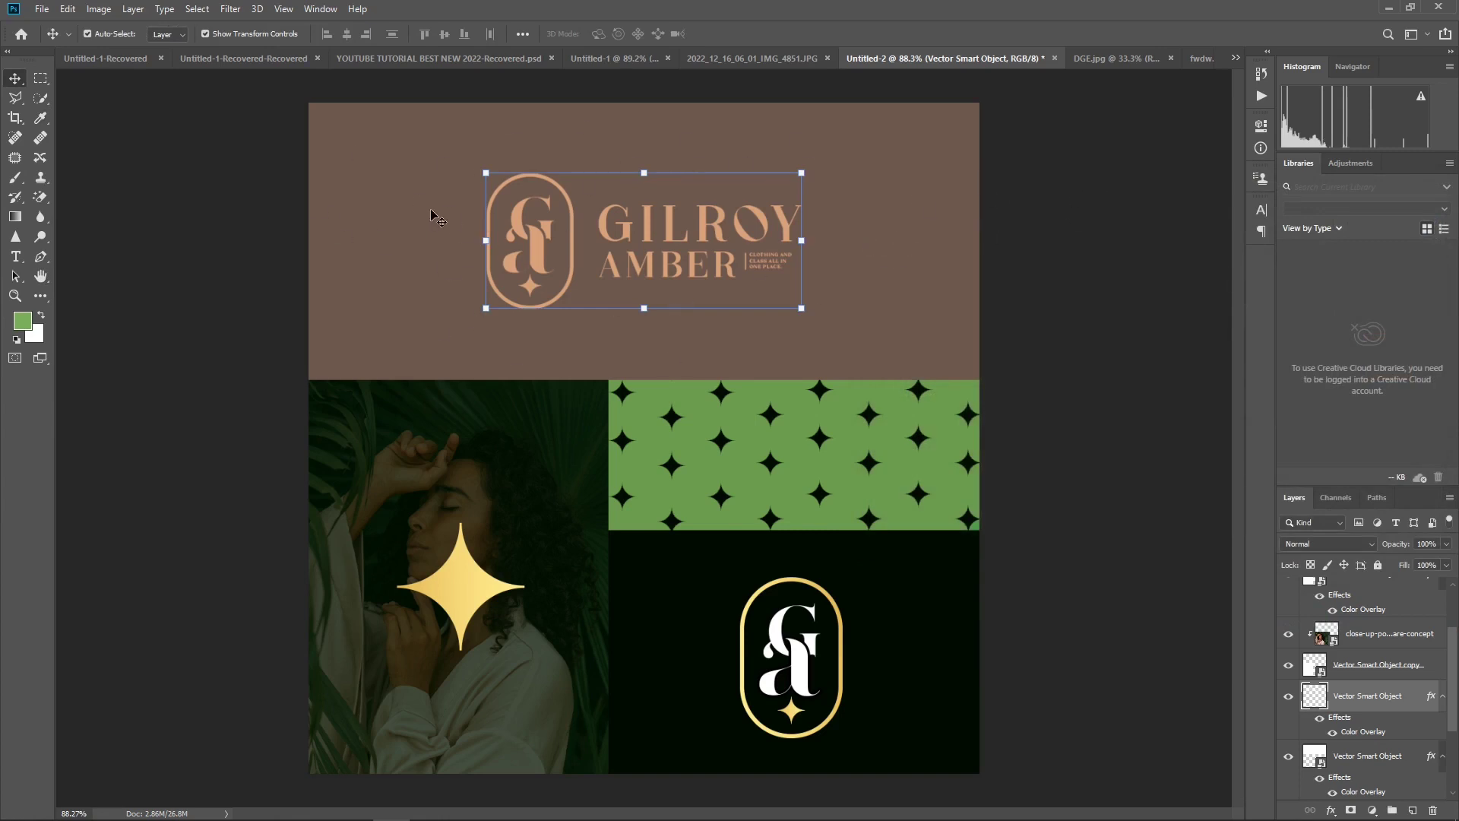
{"action": "left_click", "coordinate": [895, 218]}
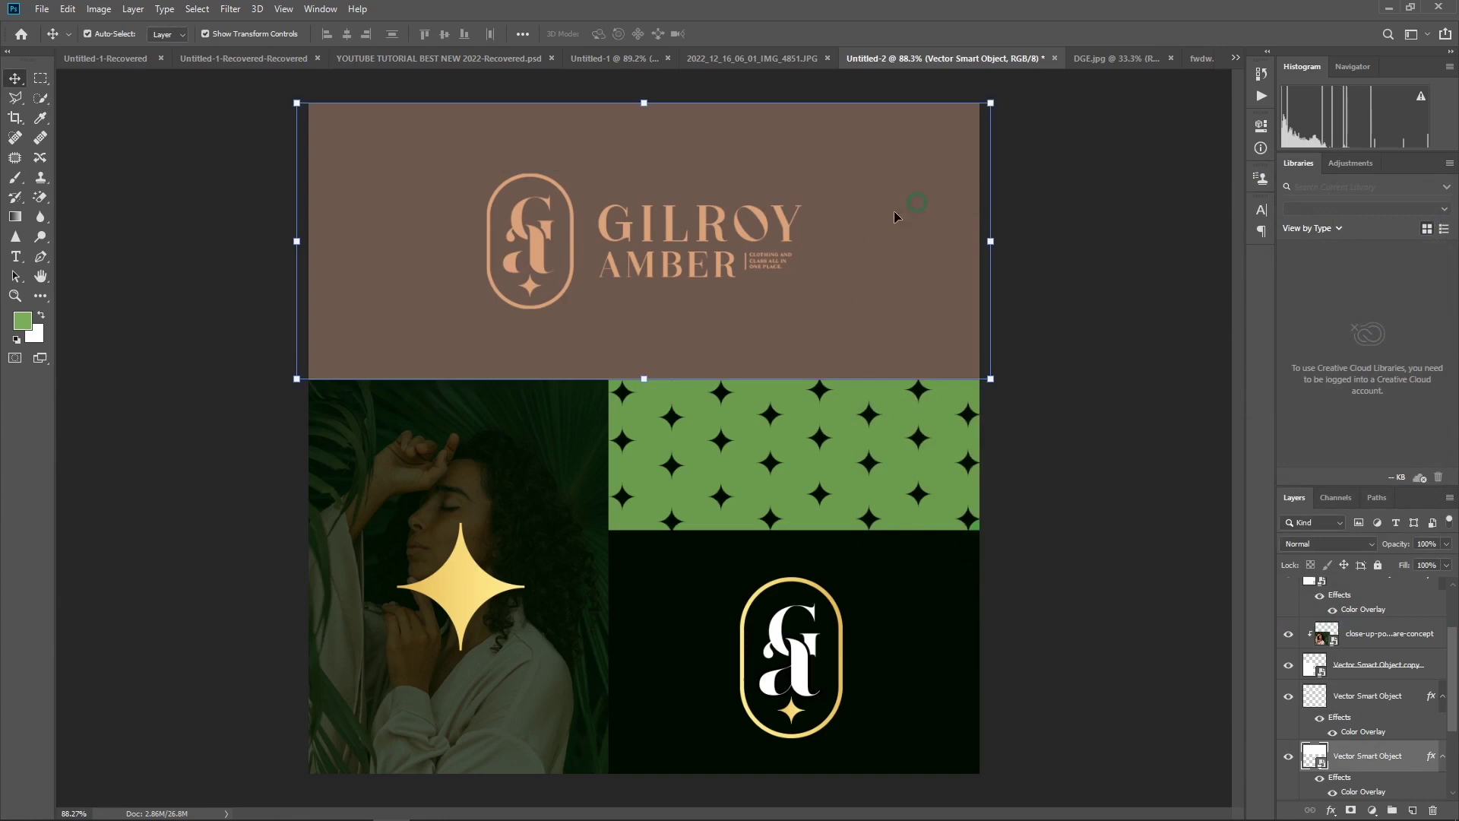
{"action": "left_click", "coordinate": [533, 238]}
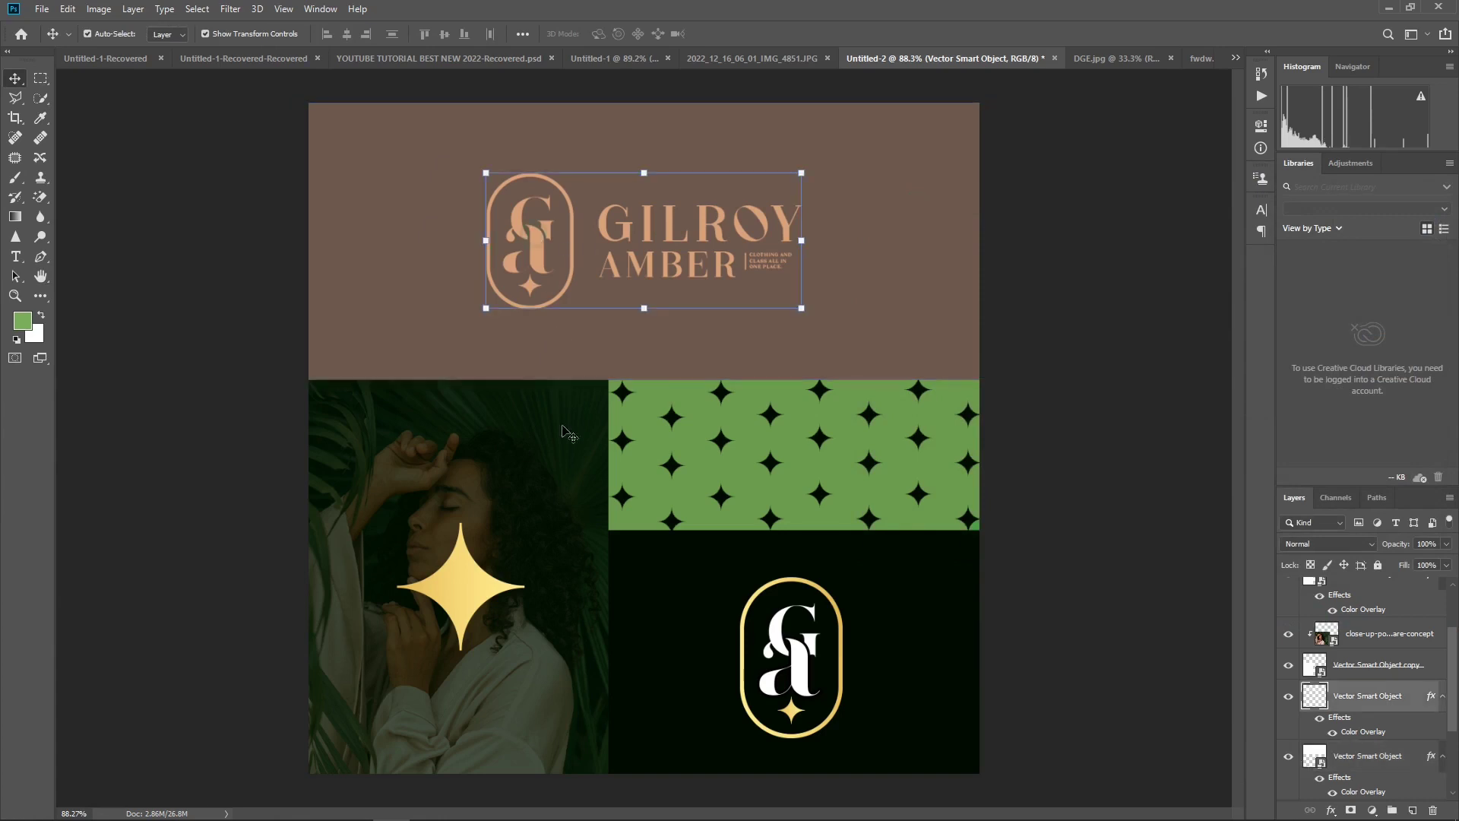
{"action": "left_click", "coordinate": [466, 804]}
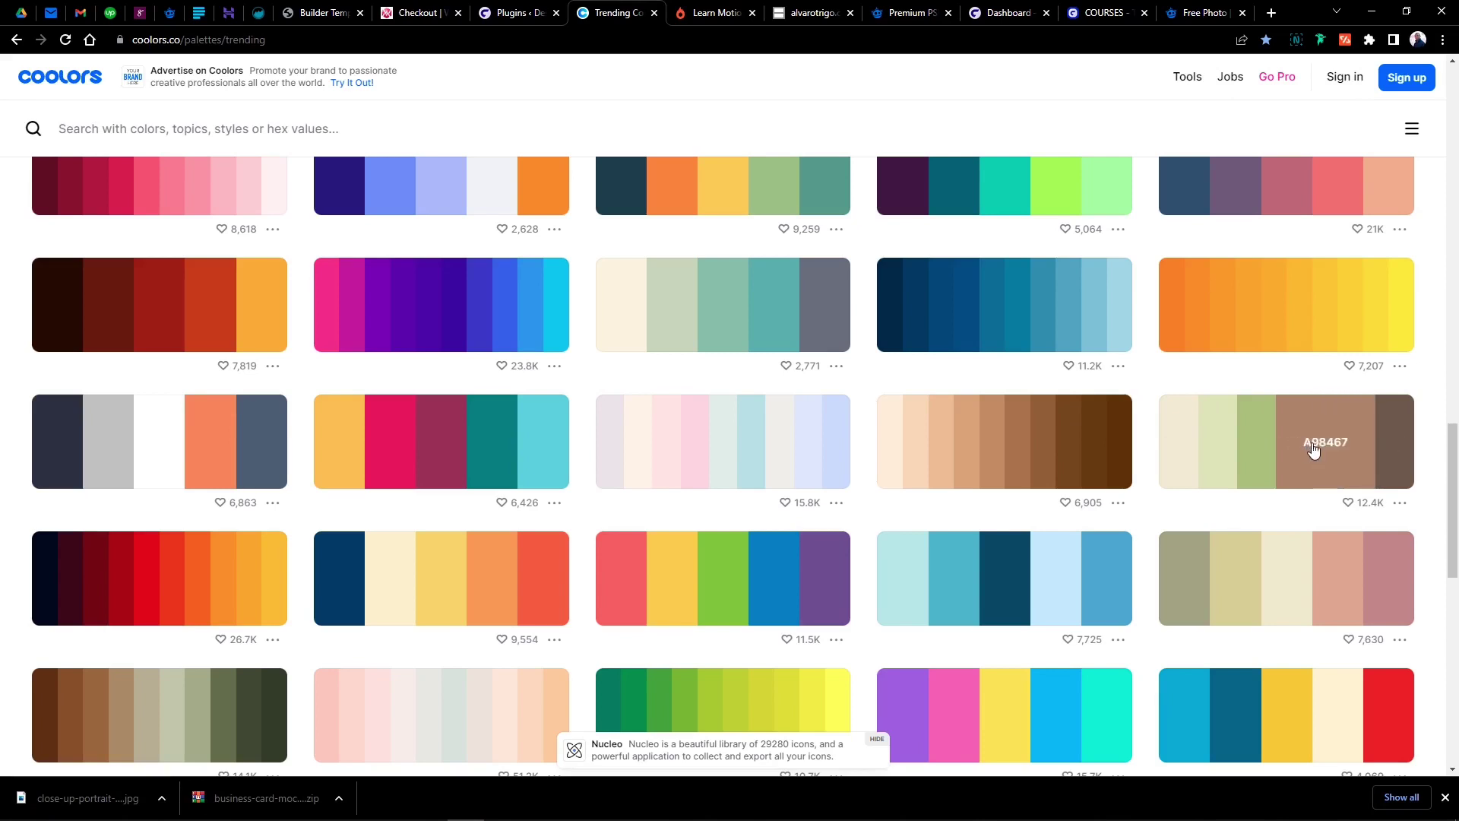
{"action": "left_click", "coordinate": [1371, 12]}
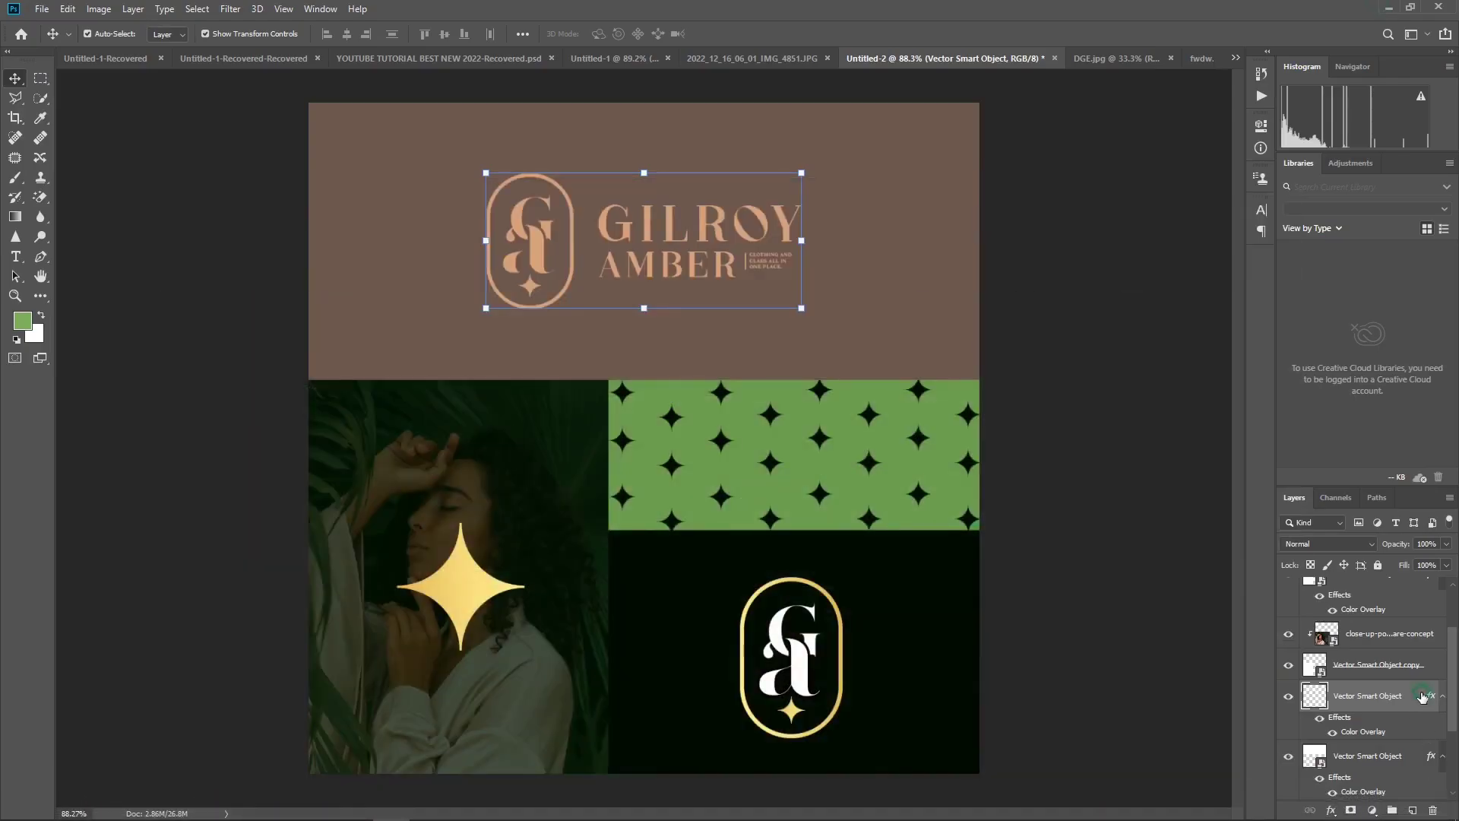
{"action": "double_click", "coordinate": [1368, 696]}
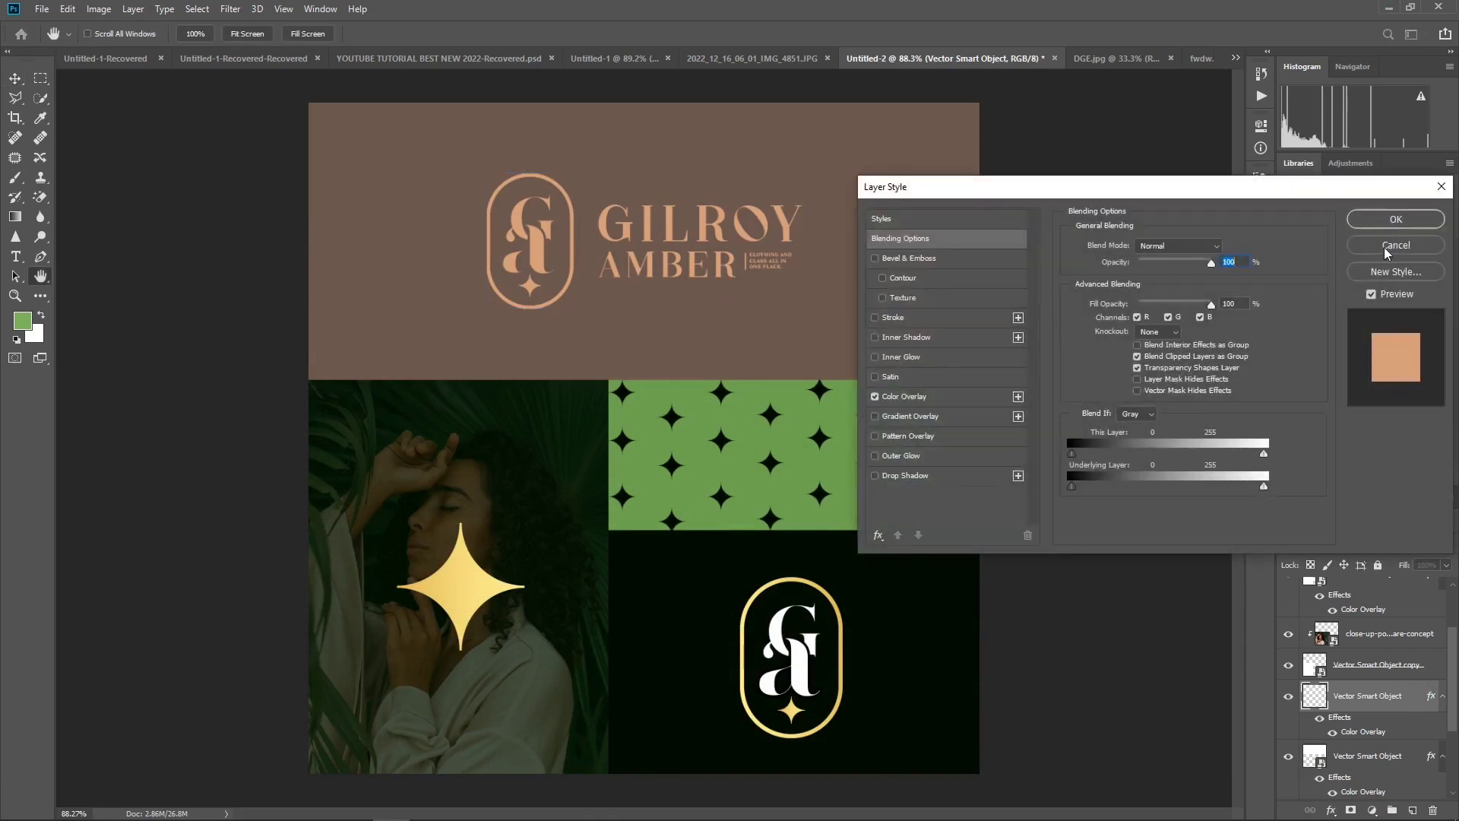
{"action": "left_click", "coordinate": [1384, 247]}
- Set the Color Overlay of the brown background behind the tan Gilroy Amber logo to the very dark brown 170a02
{"action": "left_click", "coordinate": [1349, 759]}
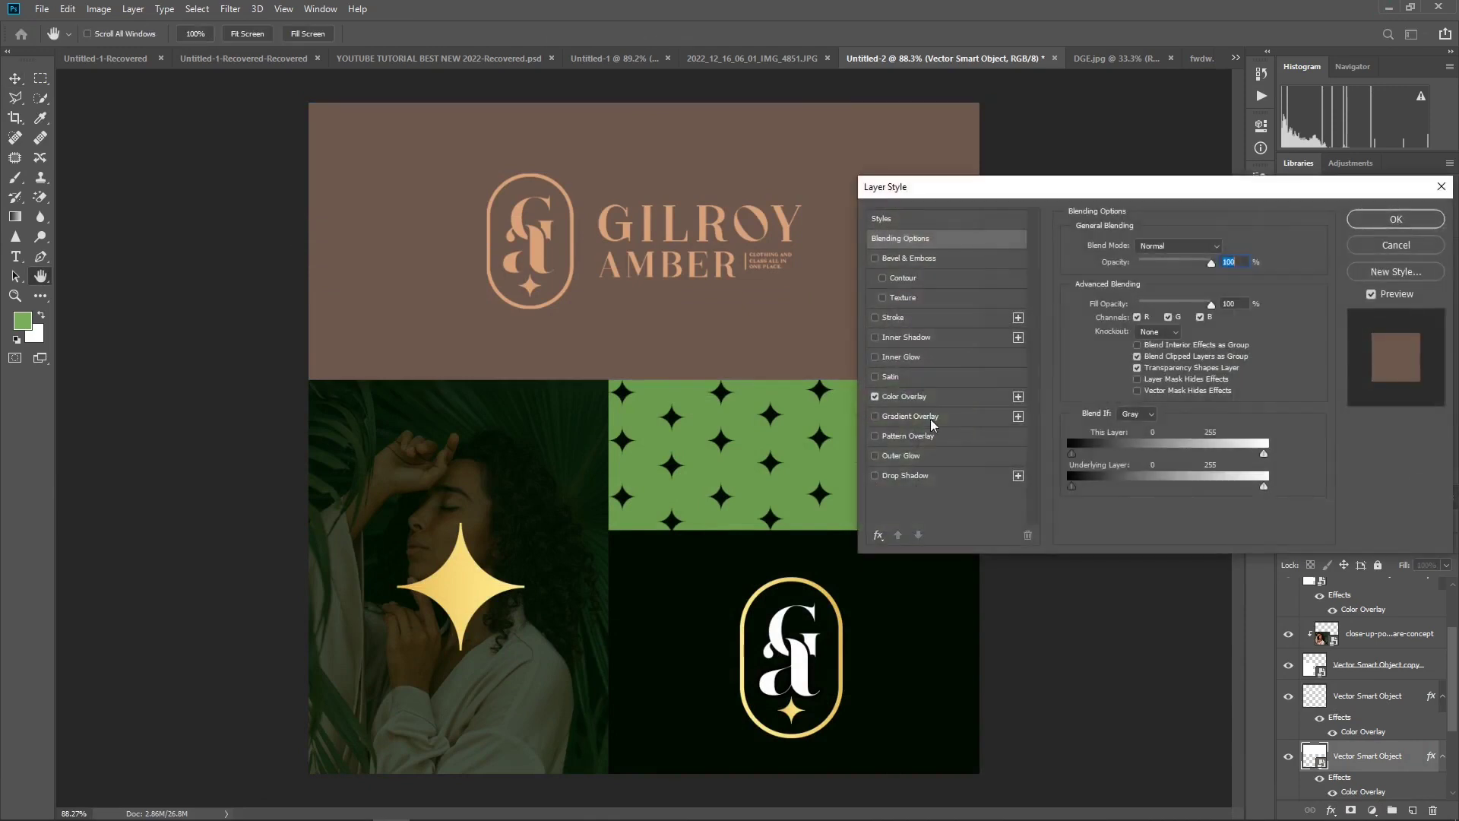
{"action": "left_click", "coordinate": [1225, 248]}
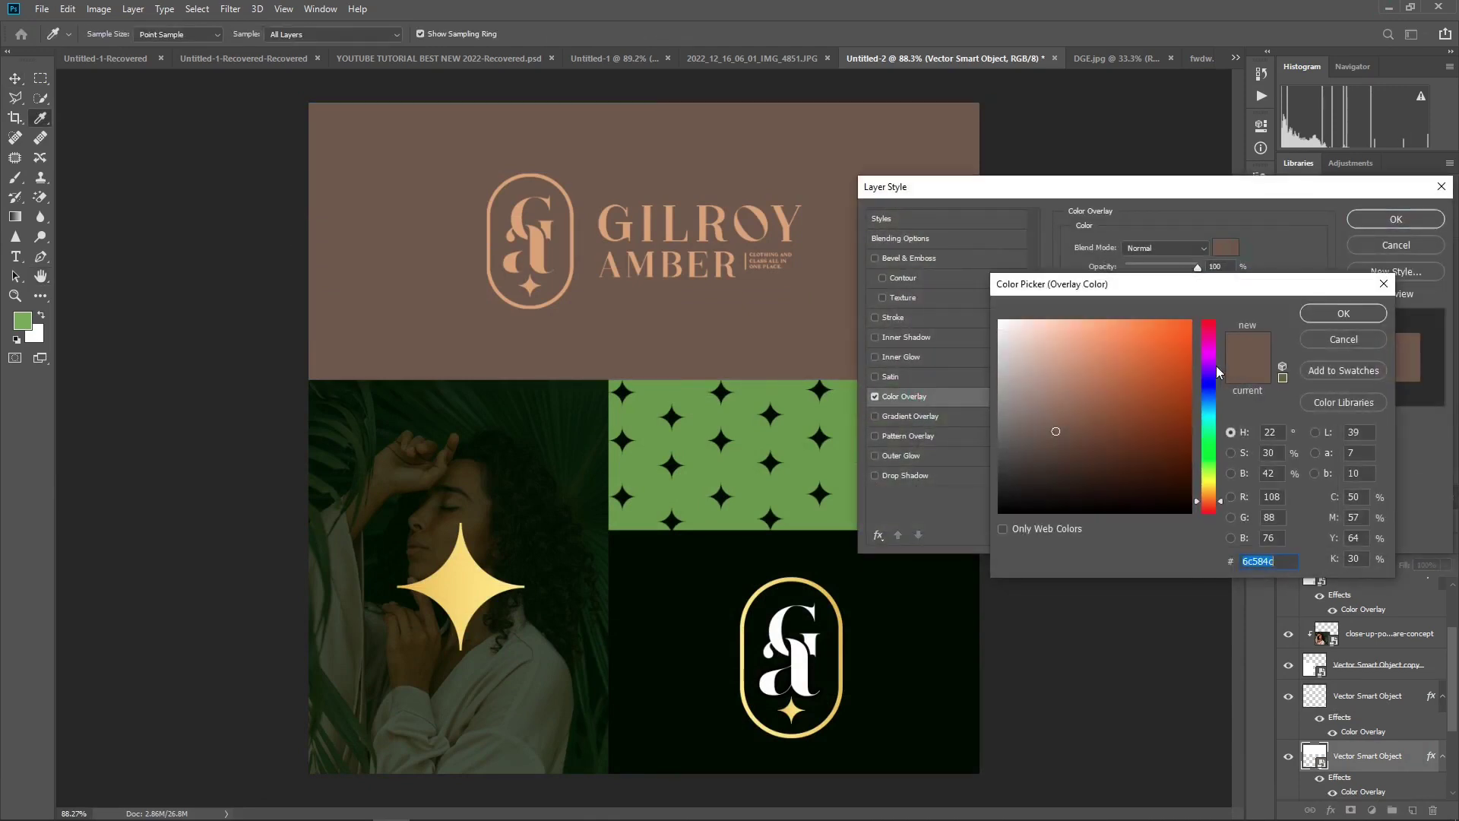
{"action": "left_click", "coordinate": [1159, 466]}
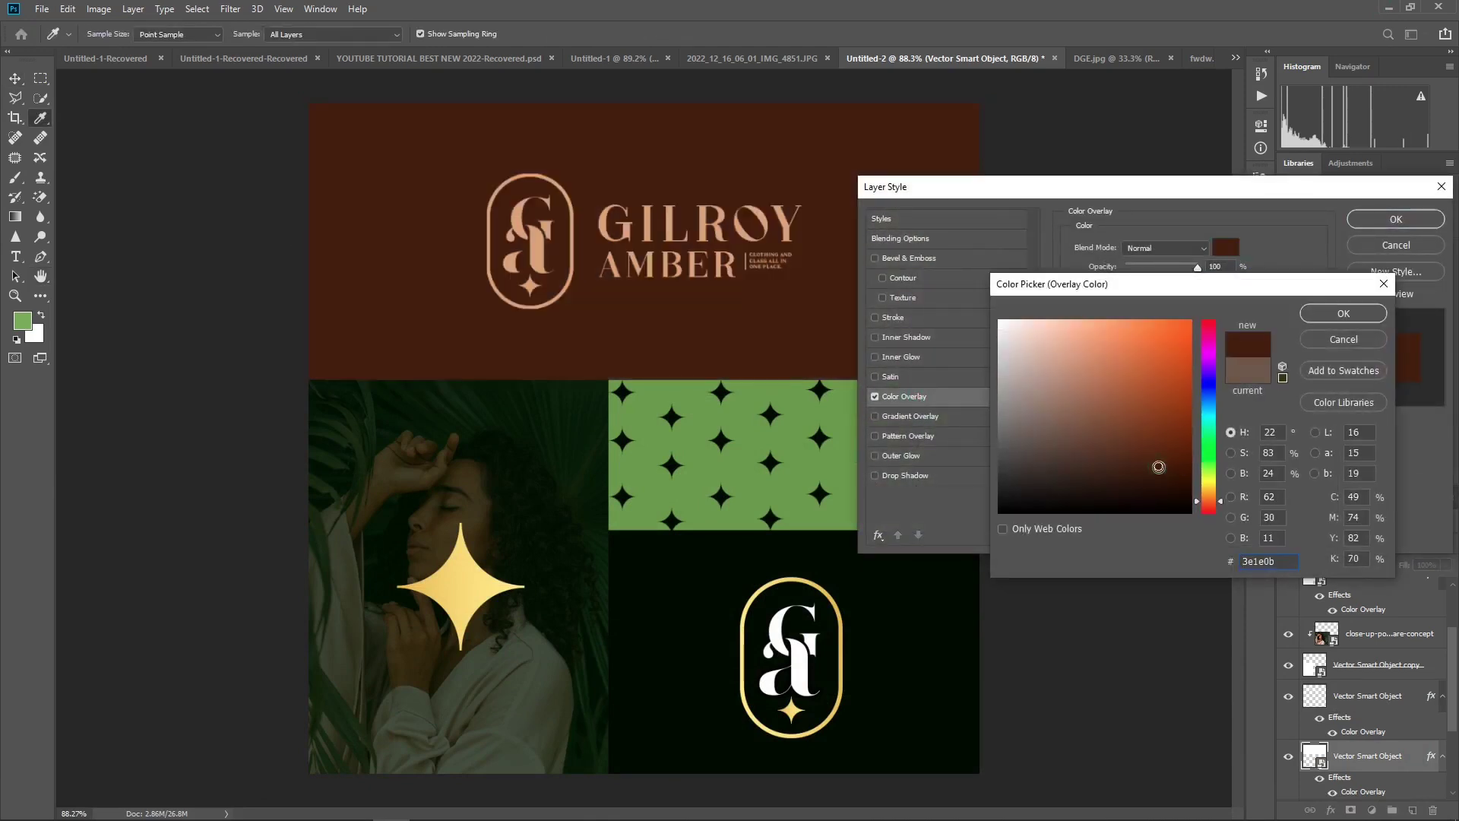
{"action": "left_click", "coordinate": [1178, 489]}
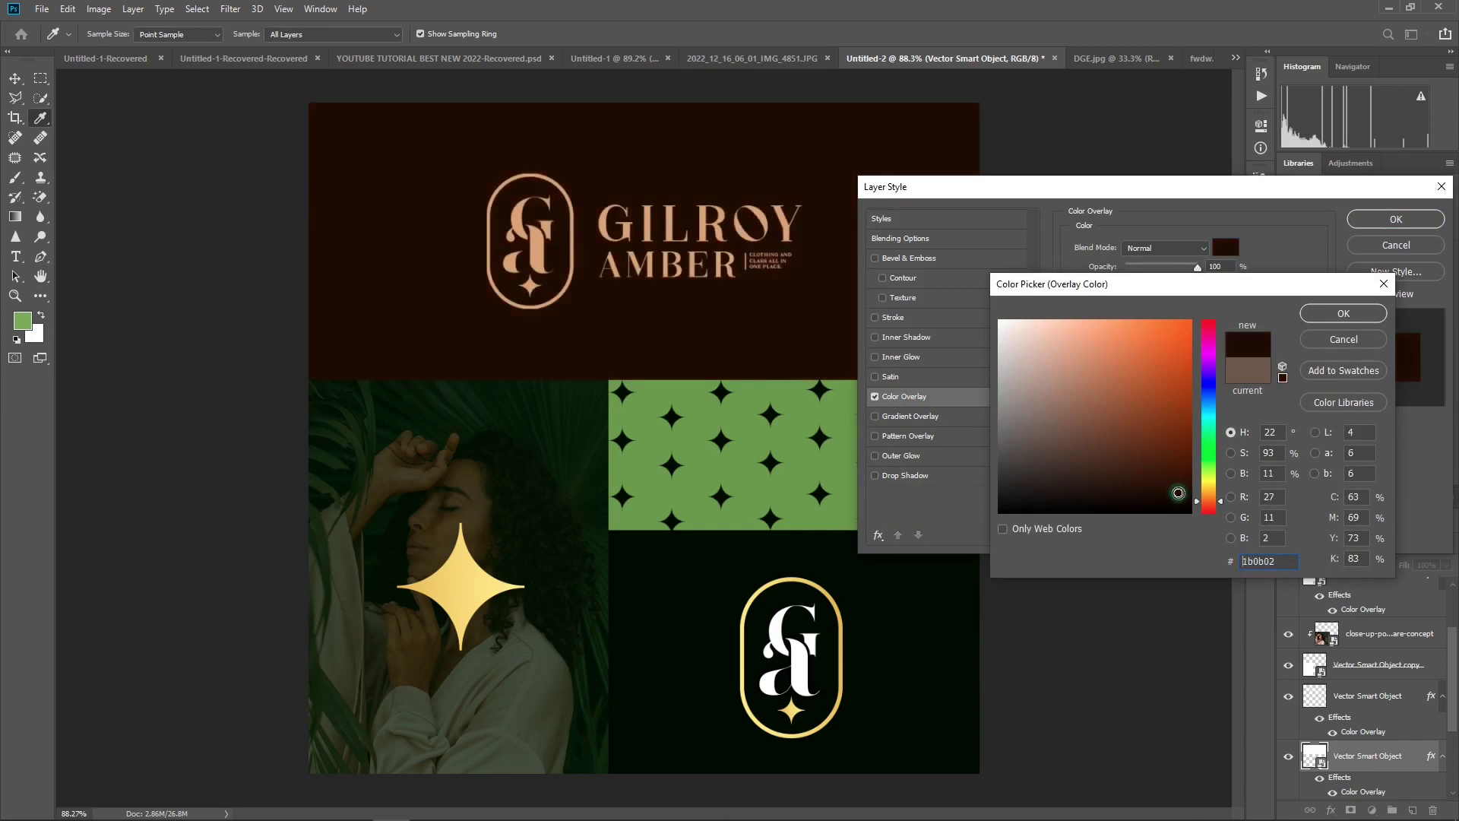
{"action": "left_click", "coordinate": [1177, 497]}
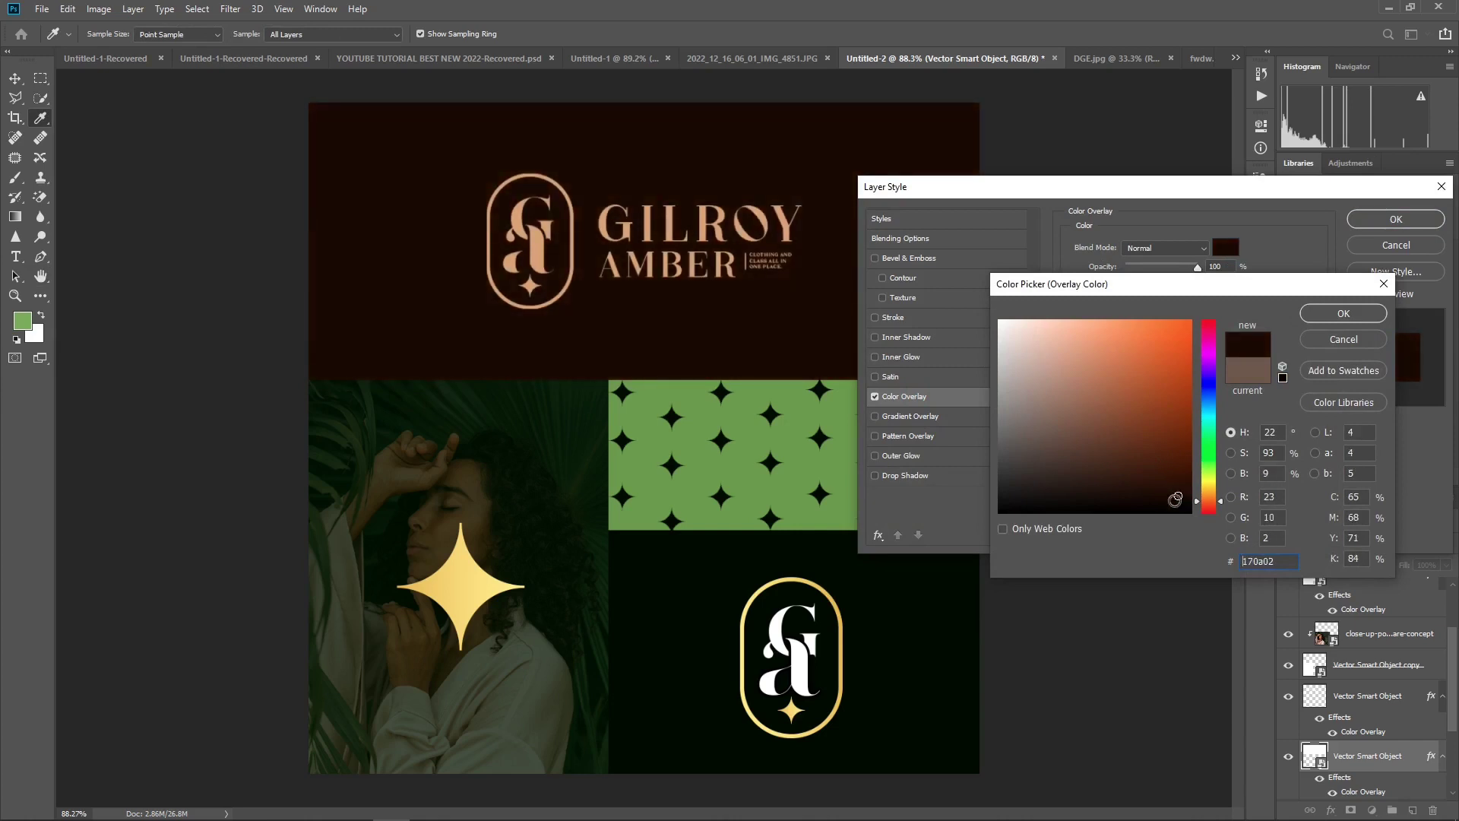
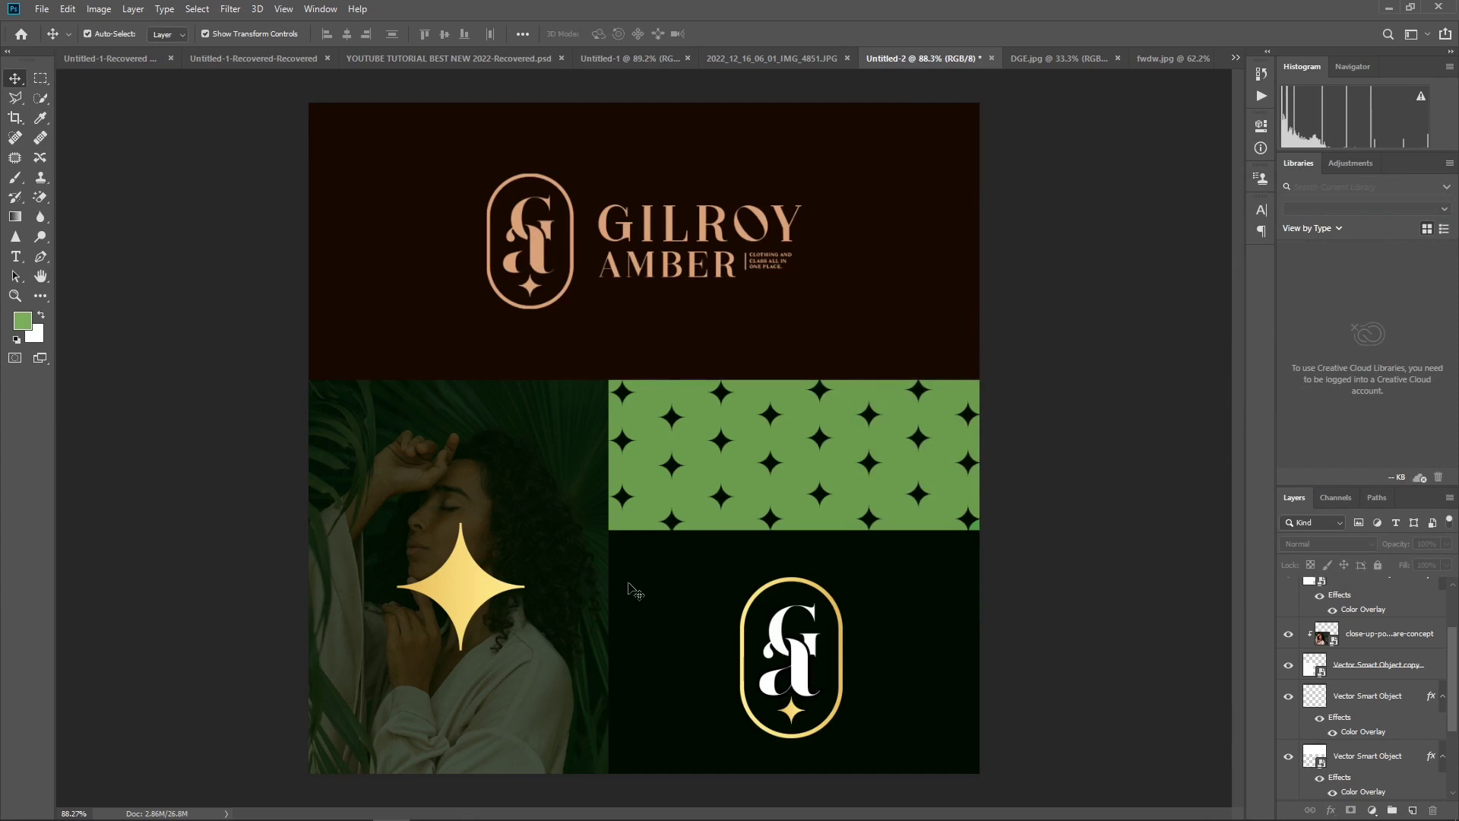
- Set the Color Overlay of the GOLDEN SIGN layer, the near-black background behind the badge logo, to the very dark purple 09001a
{"action": "left_click", "coordinate": [946, 570]}
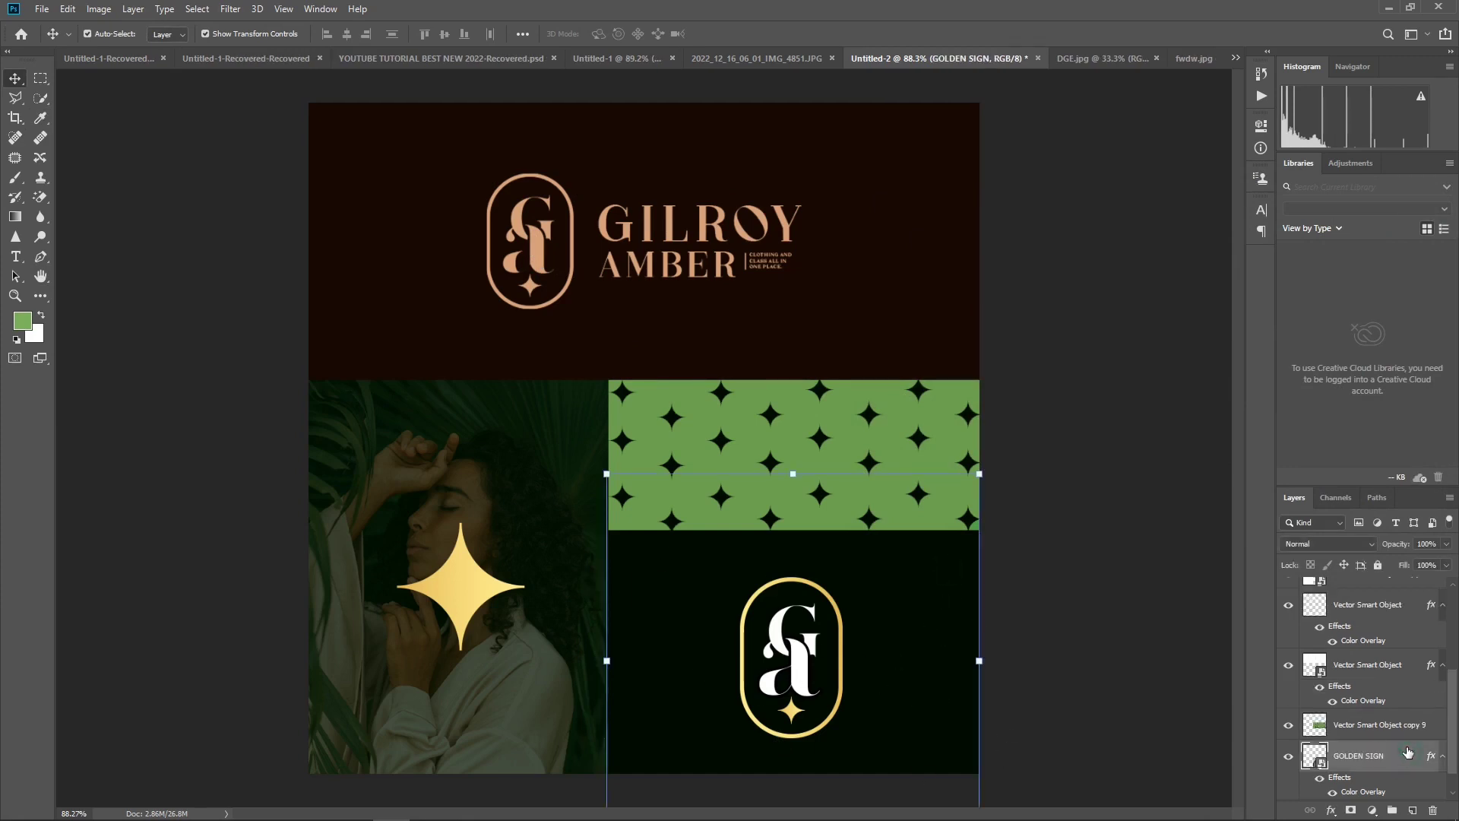
{"action": "key", "text": "h"}
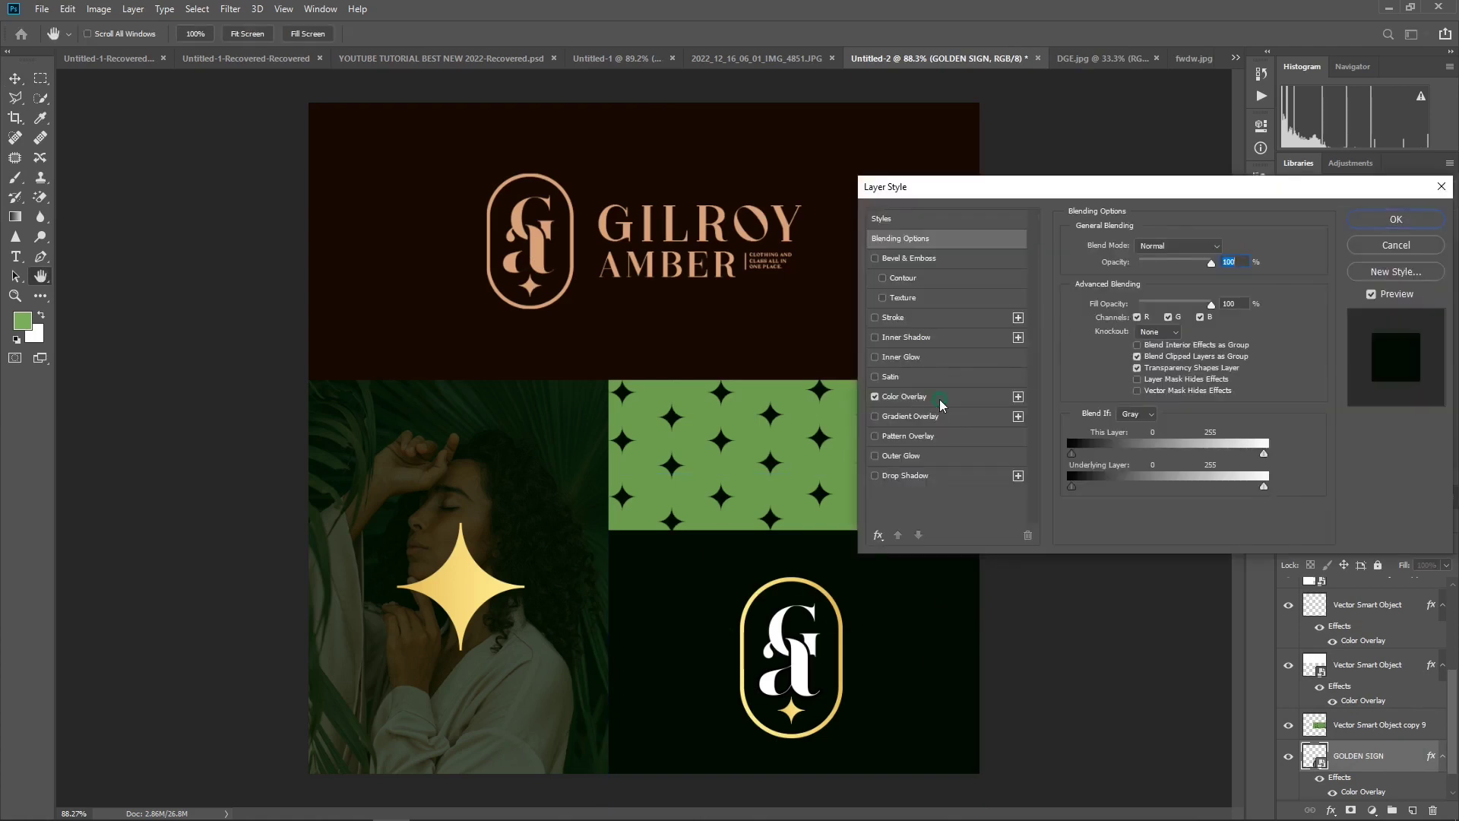
{"action": "left_click", "coordinate": [939, 398]}
{"action": "left_click", "coordinate": [1225, 247]}
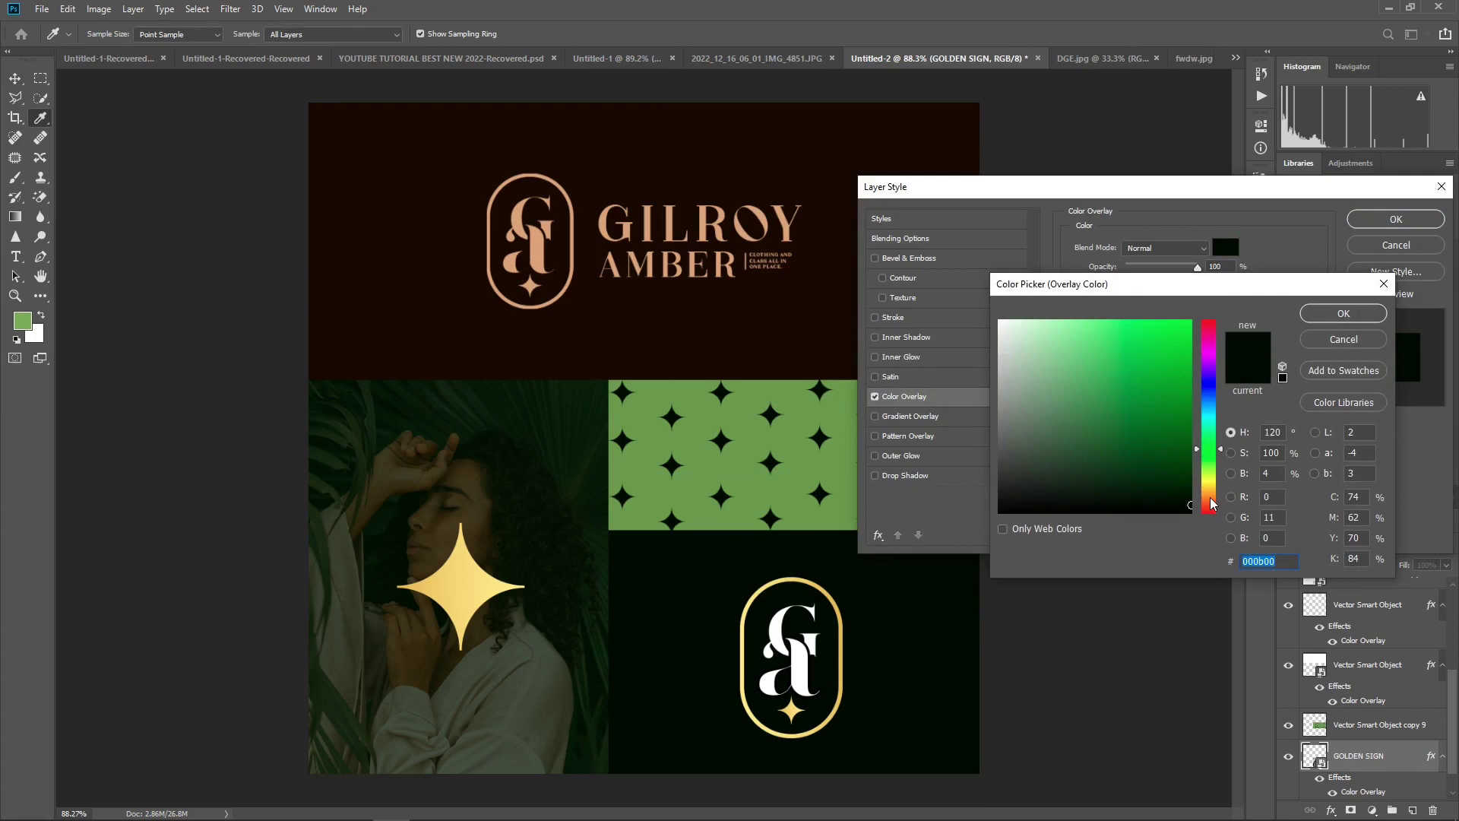
{"action": "left_click", "coordinate": [1209, 375]}
{"action": "left_click", "coordinate": [1190, 483]}
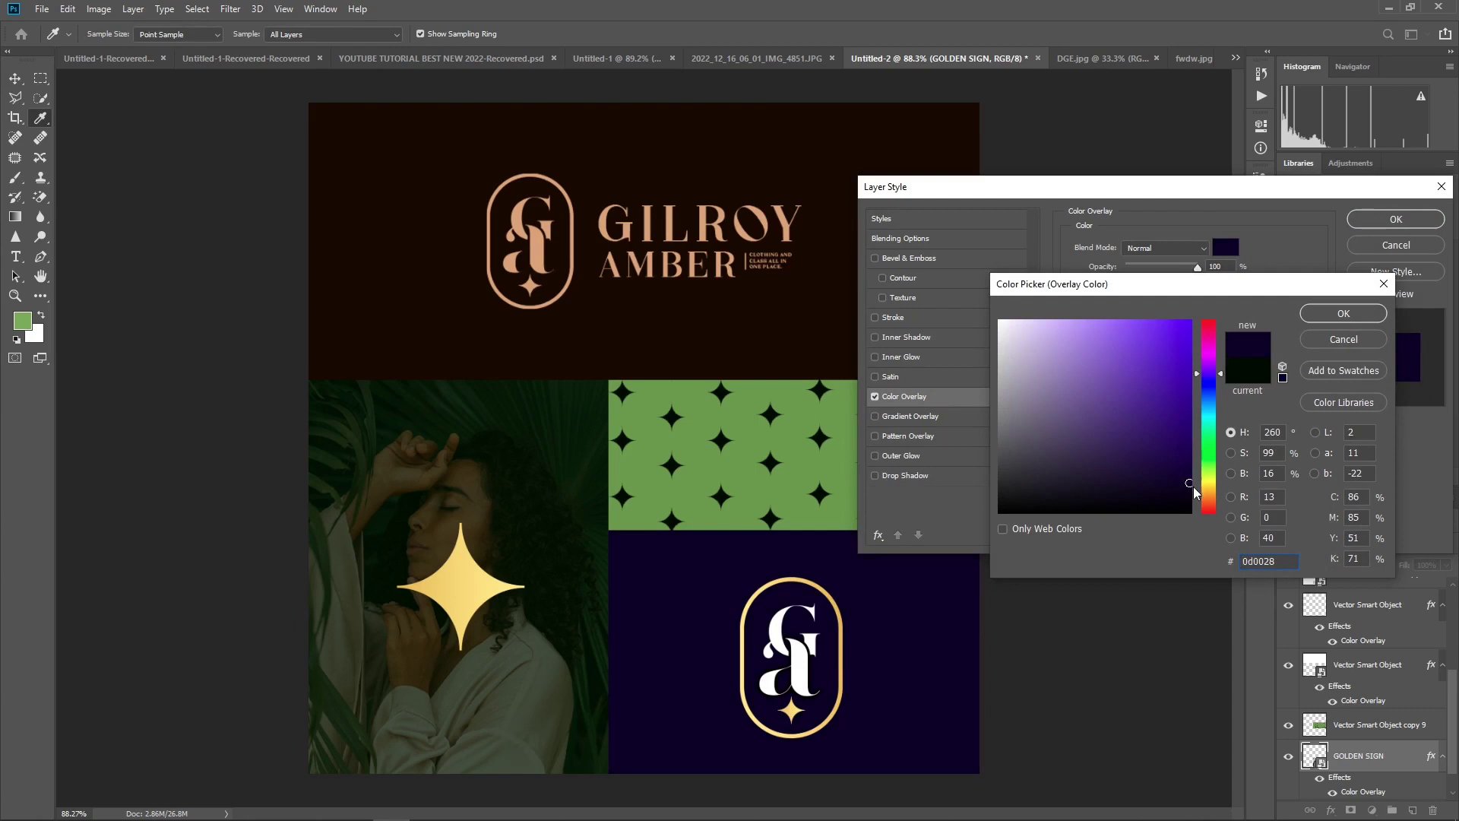
{"action": "left_click_drag", "start_coordinate": [1193, 486], "coordinate": [1200, 493]}
{"action": "left_click", "coordinate": [1343, 313]}
{"action": "left_click", "coordinate": [1396, 219]}
- Add a Color Overlay to the white and gold badge logo in a light lavender close to c3a6ff
{"action": "left_click", "coordinate": [799, 667]}
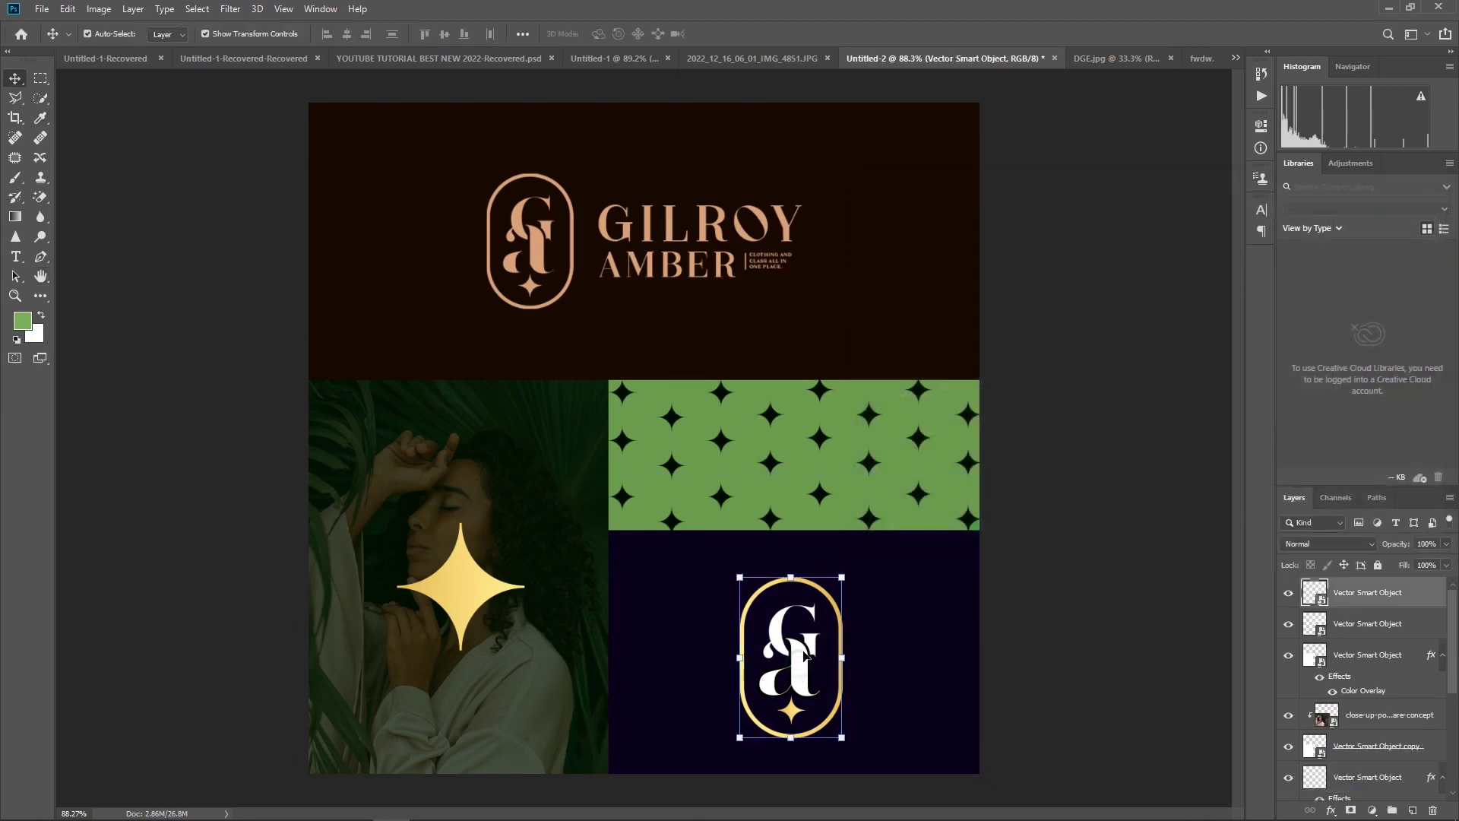
{"action": "double_click", "coordinate": [1425, 590]}
{"action": "left_click", "coordinate": [940, 396]}
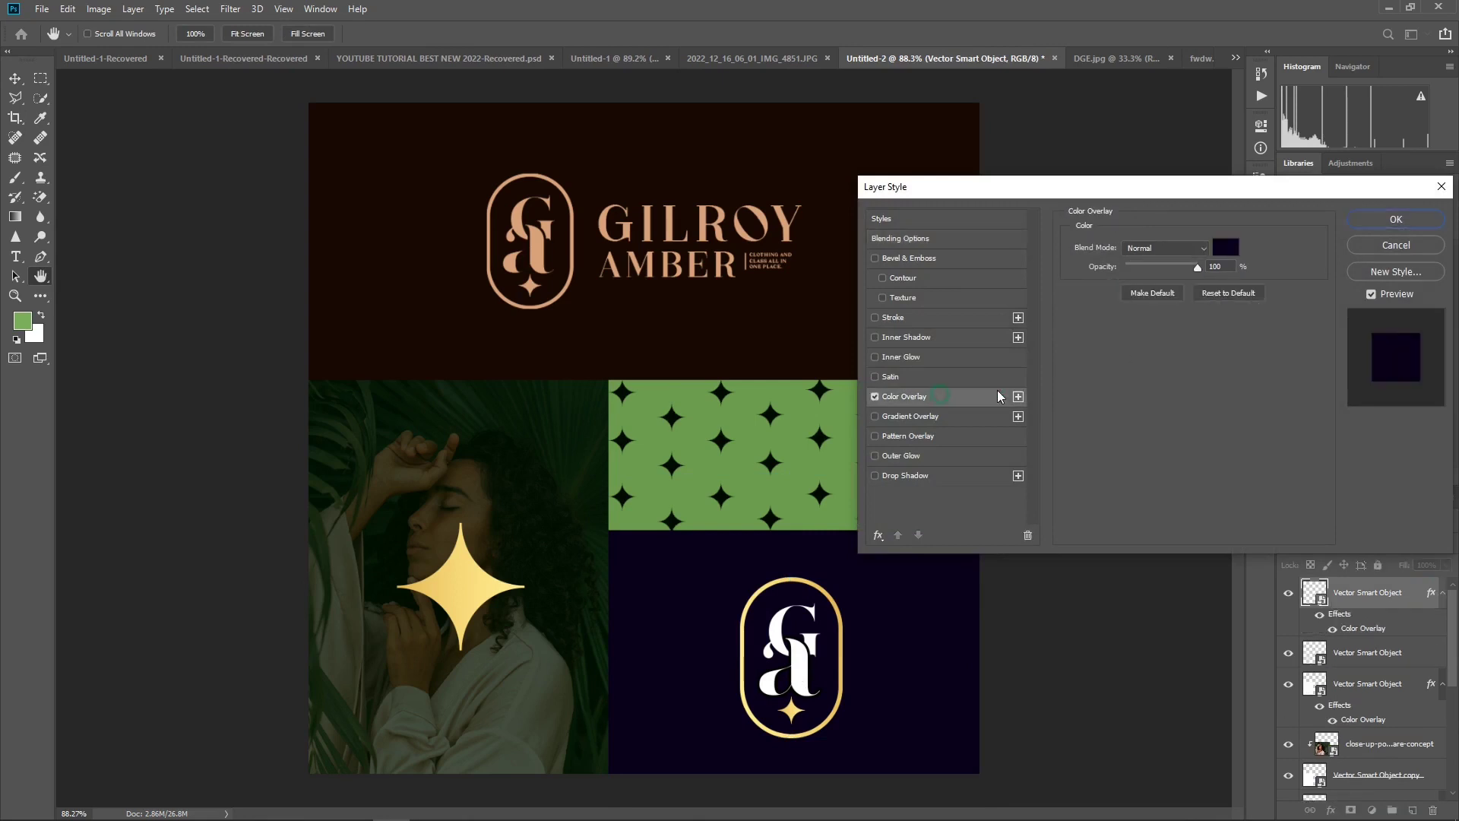
{"action": "left_click", "coordinate": [1233, 250]}
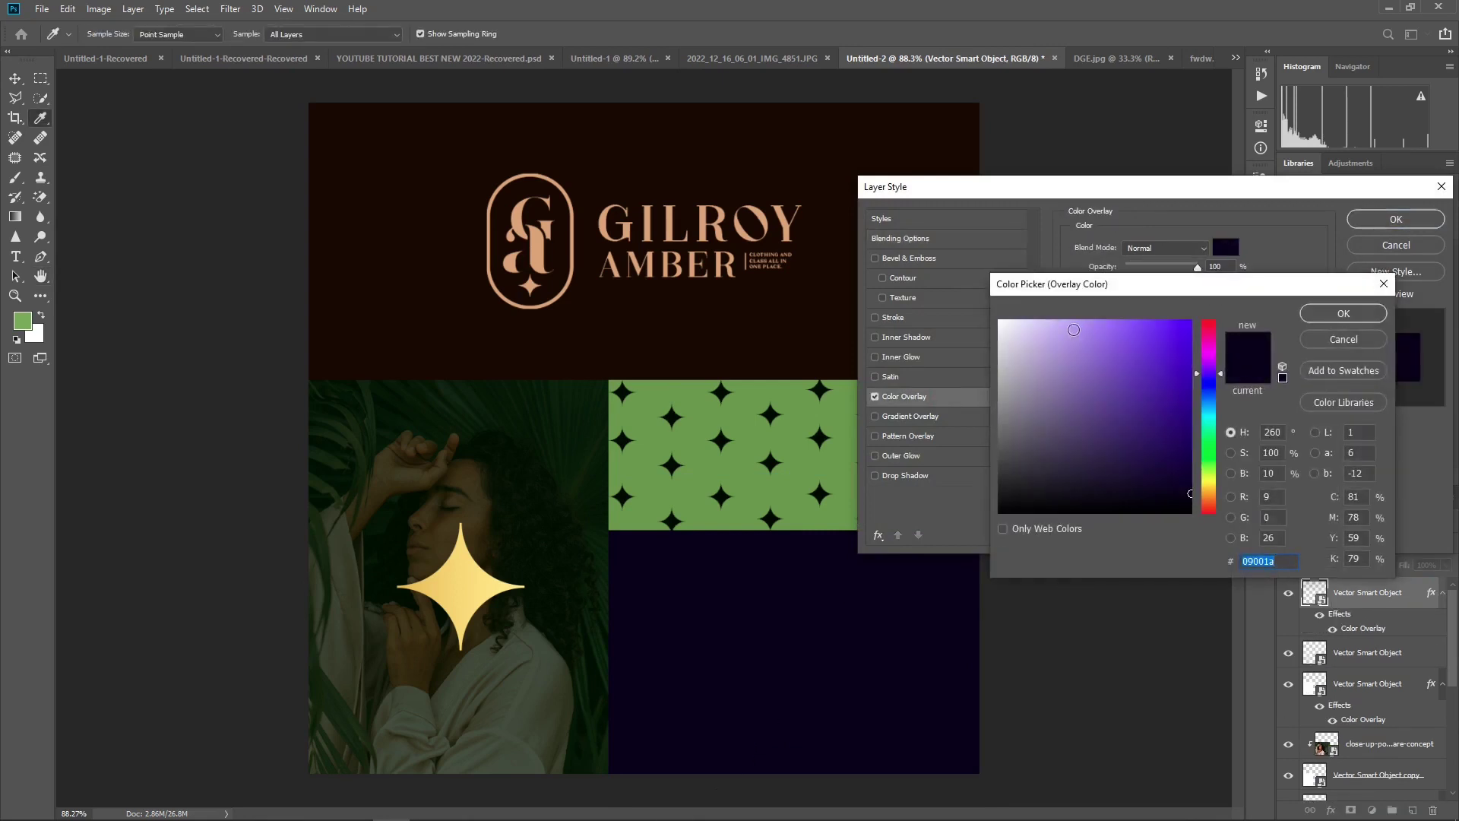
{"action": "left_click", "coordinate": [1065, 319]}
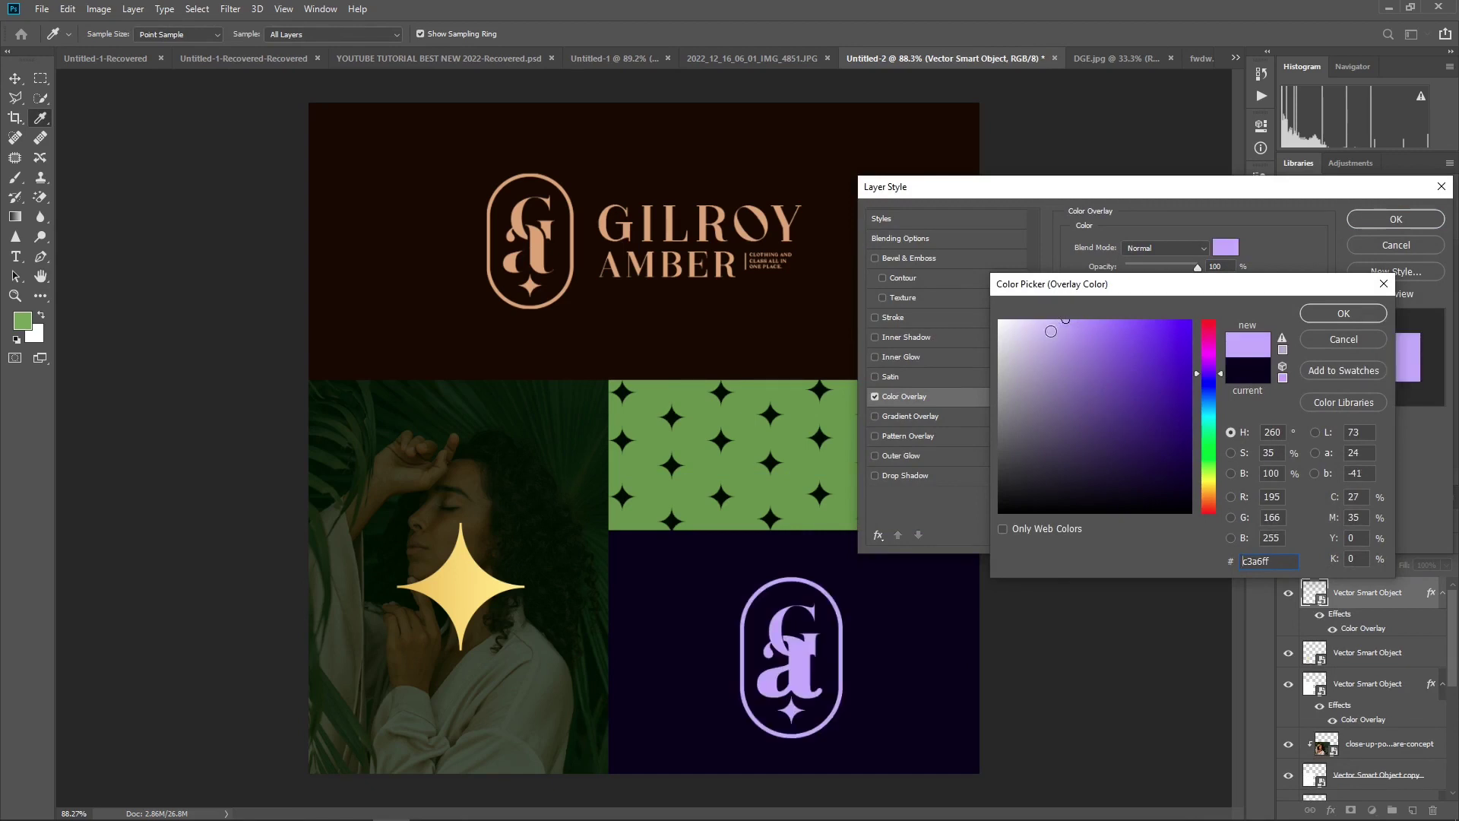
{"action": "left_click_drag", "start_coordinate": [1060, 327], "coordinate": [1061, 311]}
{"action": "left_click", "coordinate": [1322, 314]}
{"action": "left_click", "coordinate": [1379, 215]}
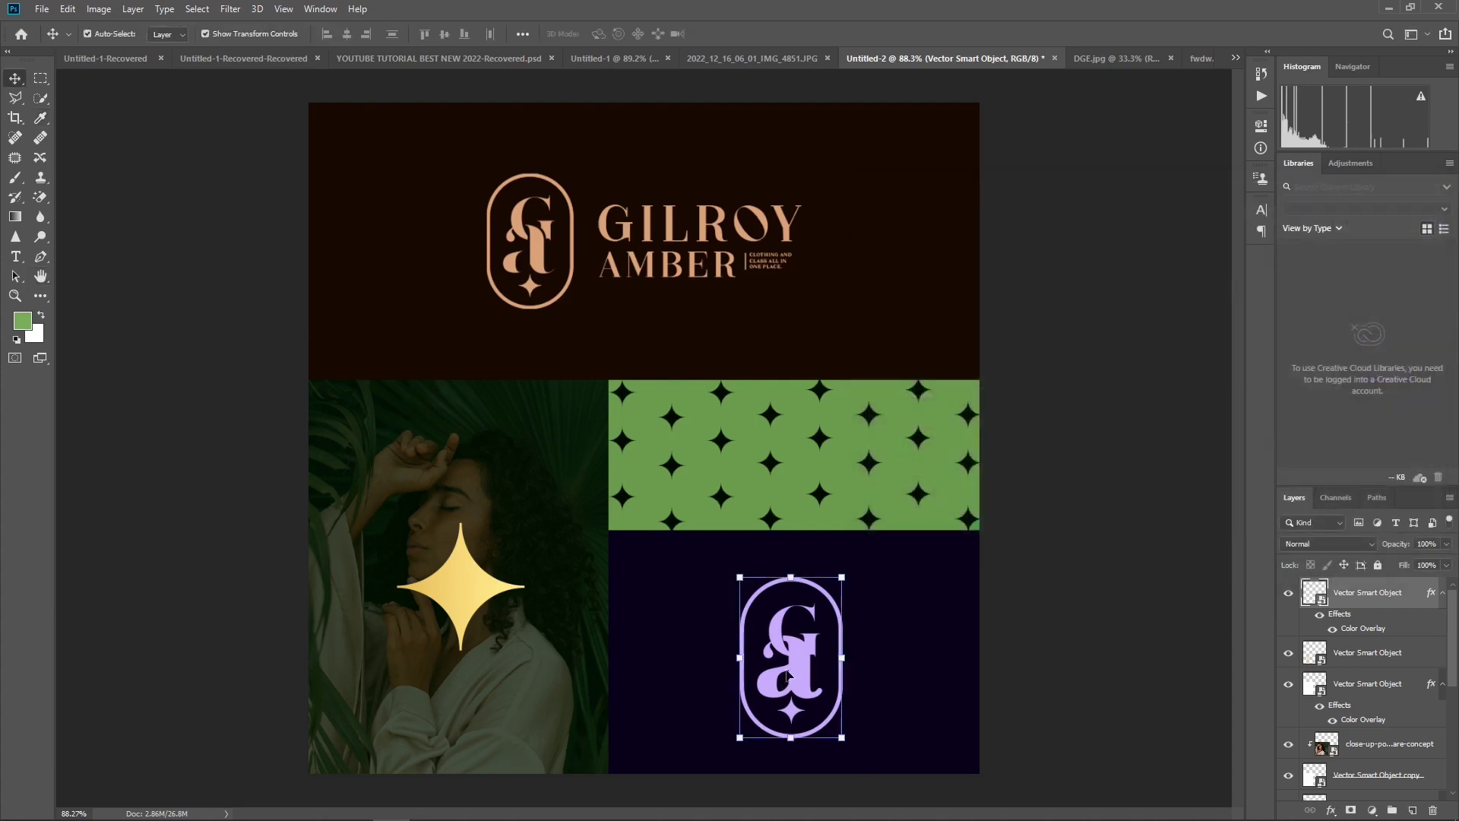
- Rasterize the lavender badge logo and erase the filler areas around its monogram letters with the Magic Eraser
{"action": "left_click", "coordinate": [41, 197]}
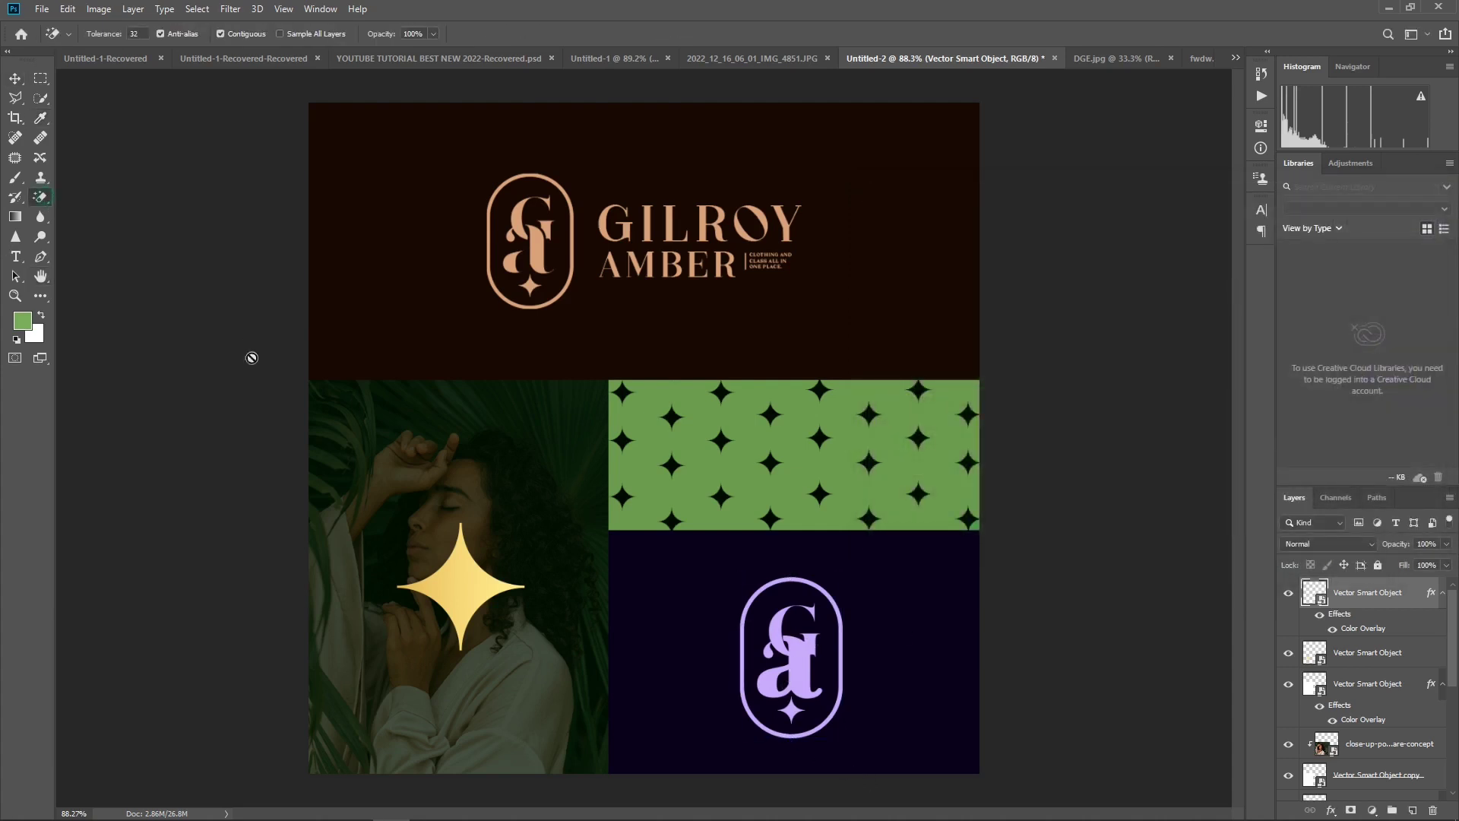
{"action": "left_click", "coordinate": [782, 652]}
{"action": "left_click", "coordinate": [705, 320]}
{"action": "left_click", "coordinate": [807, 657]}
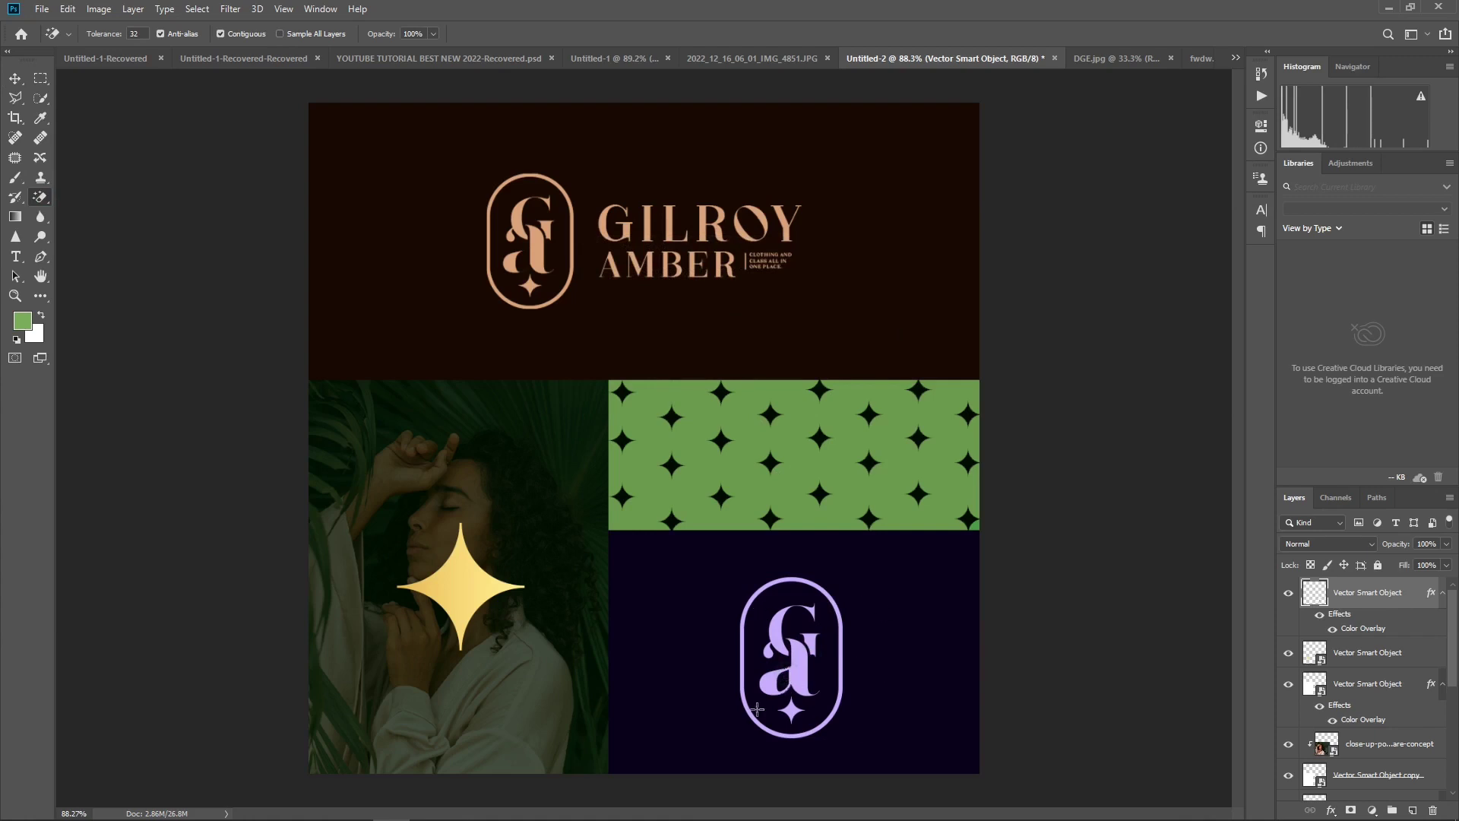
{"action": "left_click", "coordinate": [14, 78]}
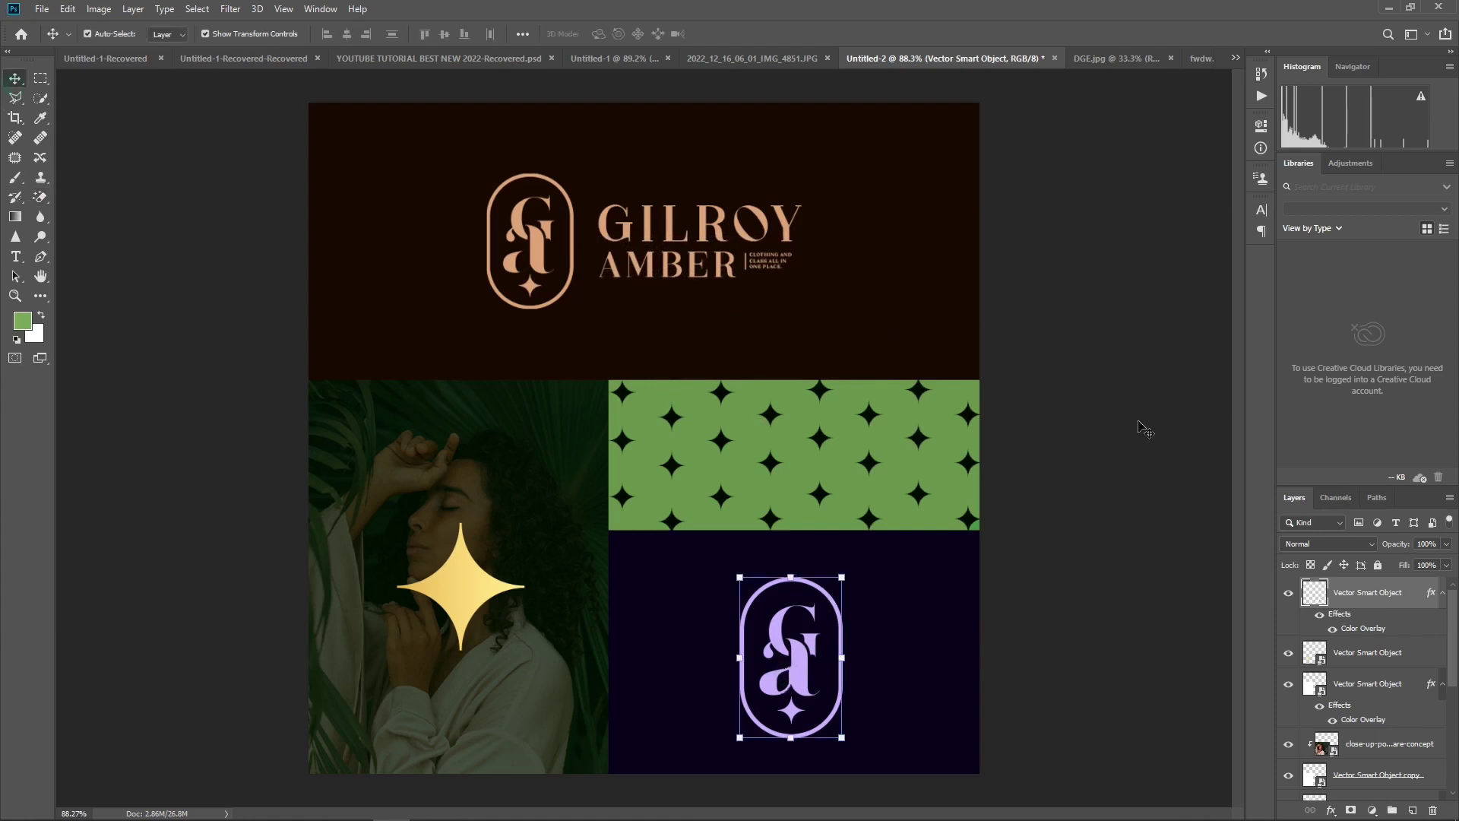
{"action": "left_click", "coordinate": [1097, 433]}
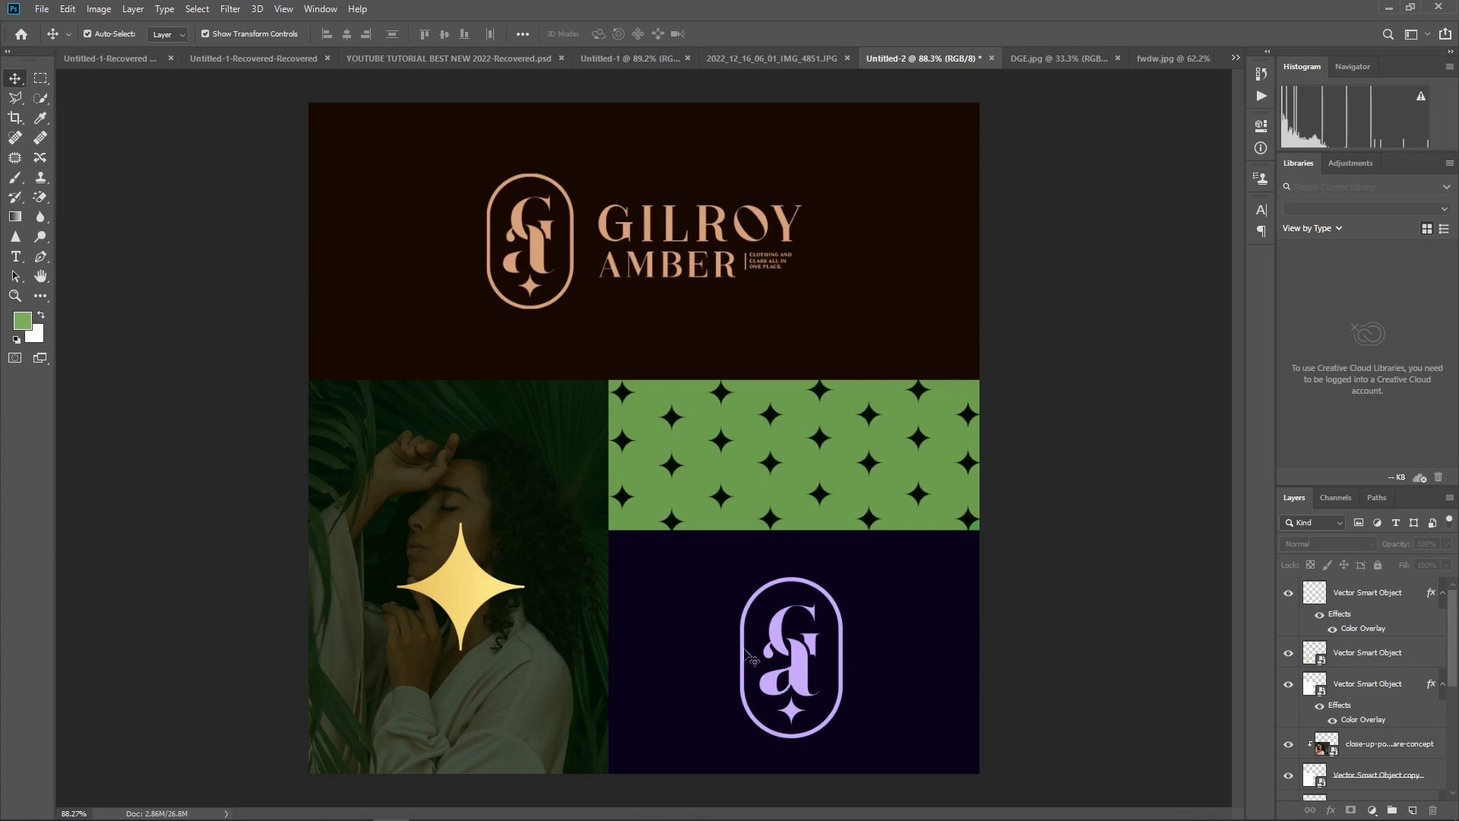
- Review the Gilroy Amber mockups in 2022_12_16_06_01_IMG_4851.JPG and Untitled-1, and return to Untitled-2
{"action": "left_click", "coordinate": [741, 57]}
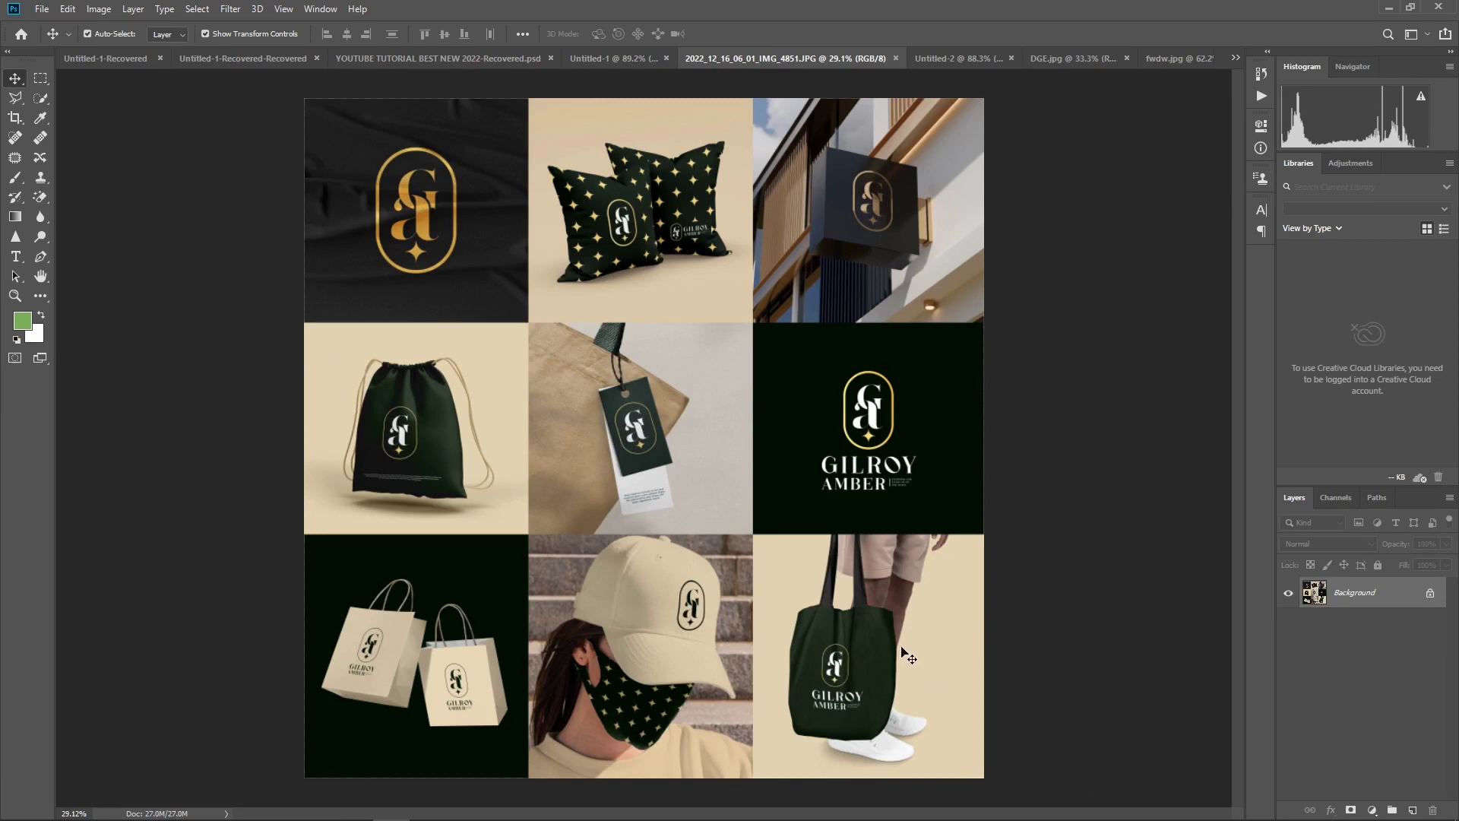
{"action": "left_click", "coordinate": [594, 61]}
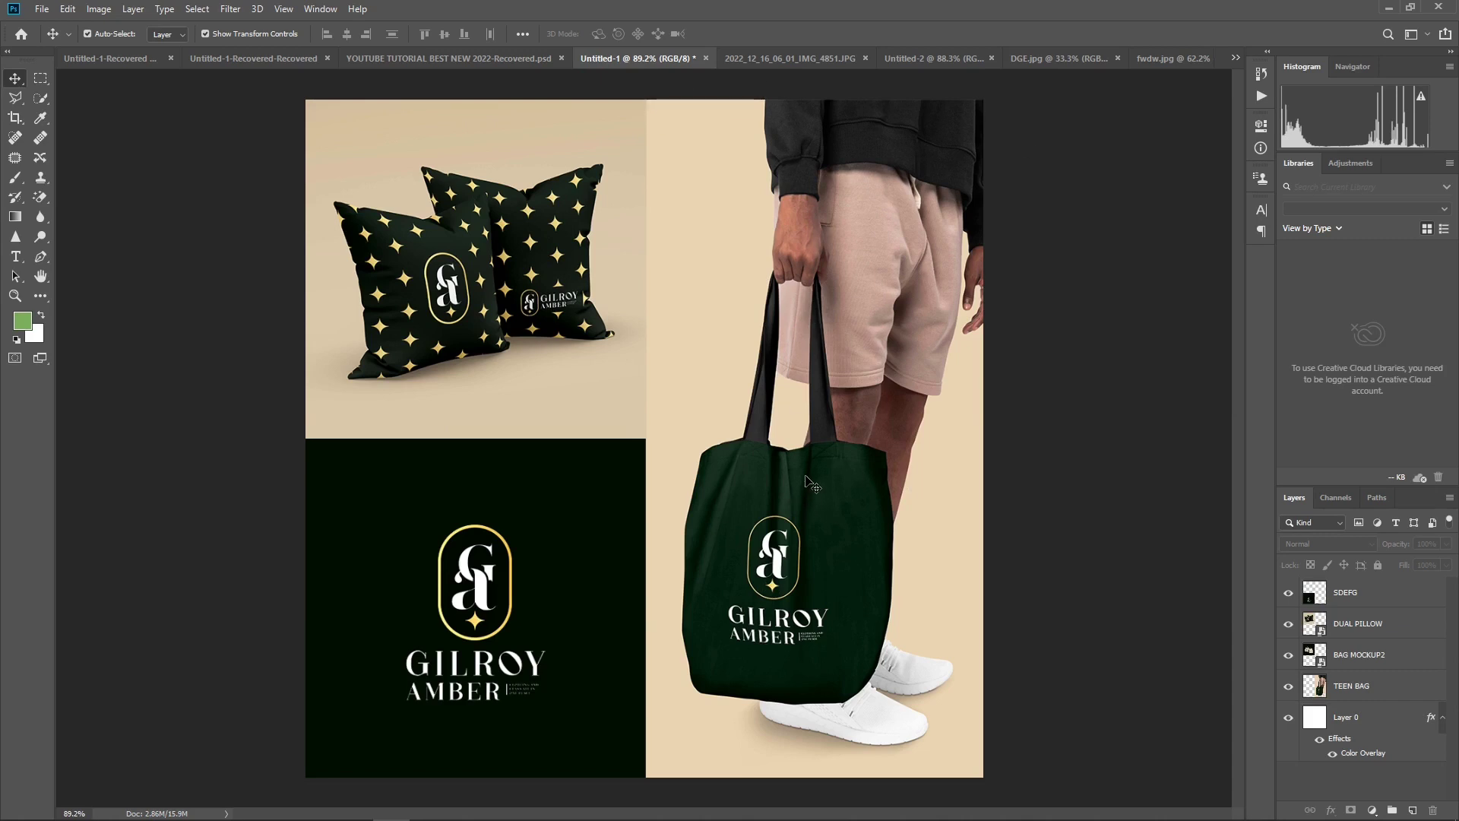
{"action": "left_click", "coordinate": [931, 58]}
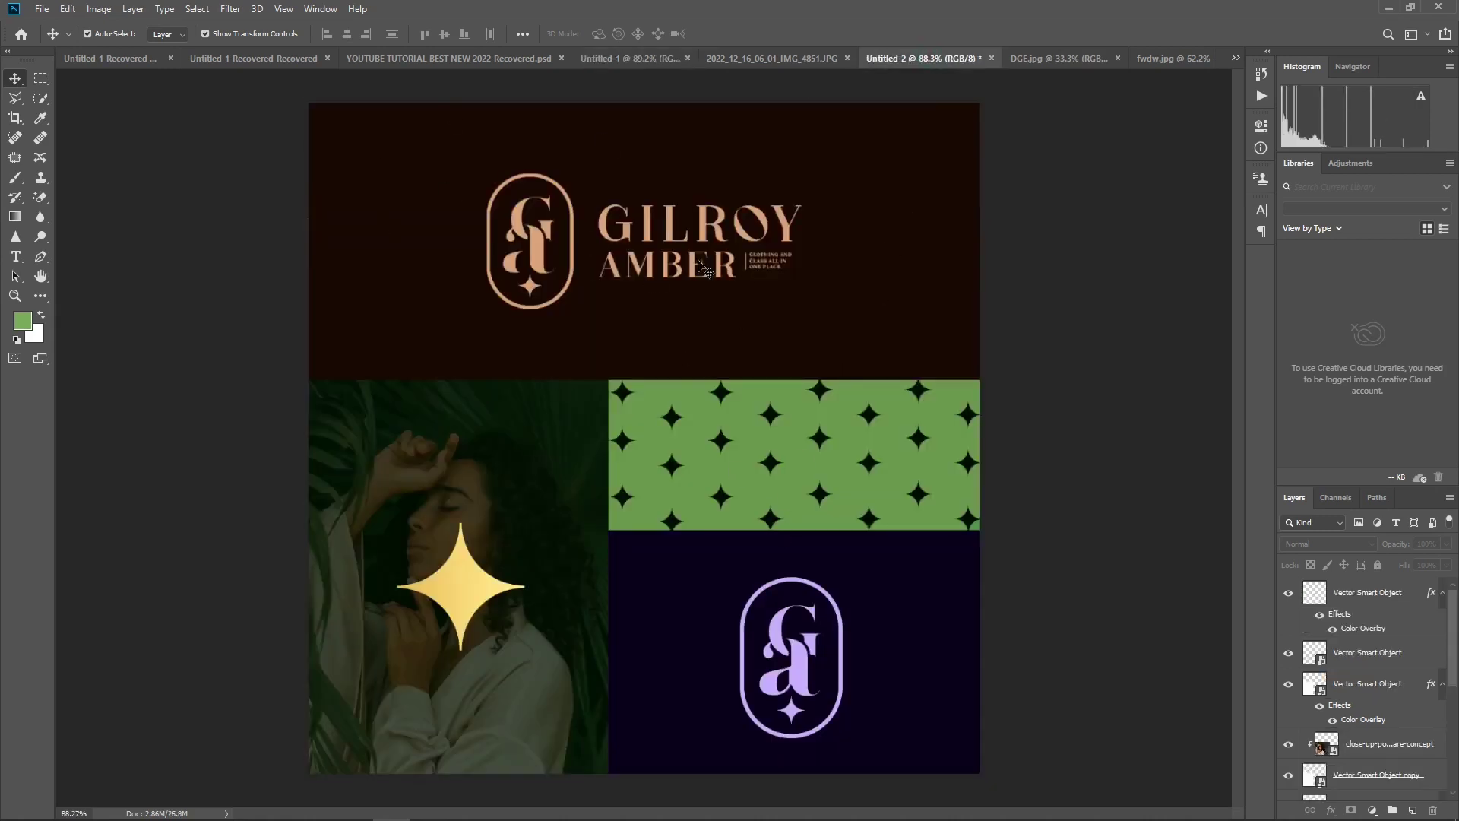
- Browse the trending palettes on Coolors in the web browser for color ideas and return to the Photoshop presentation
{"action": "left_click", "coordinate": [466, 805]}
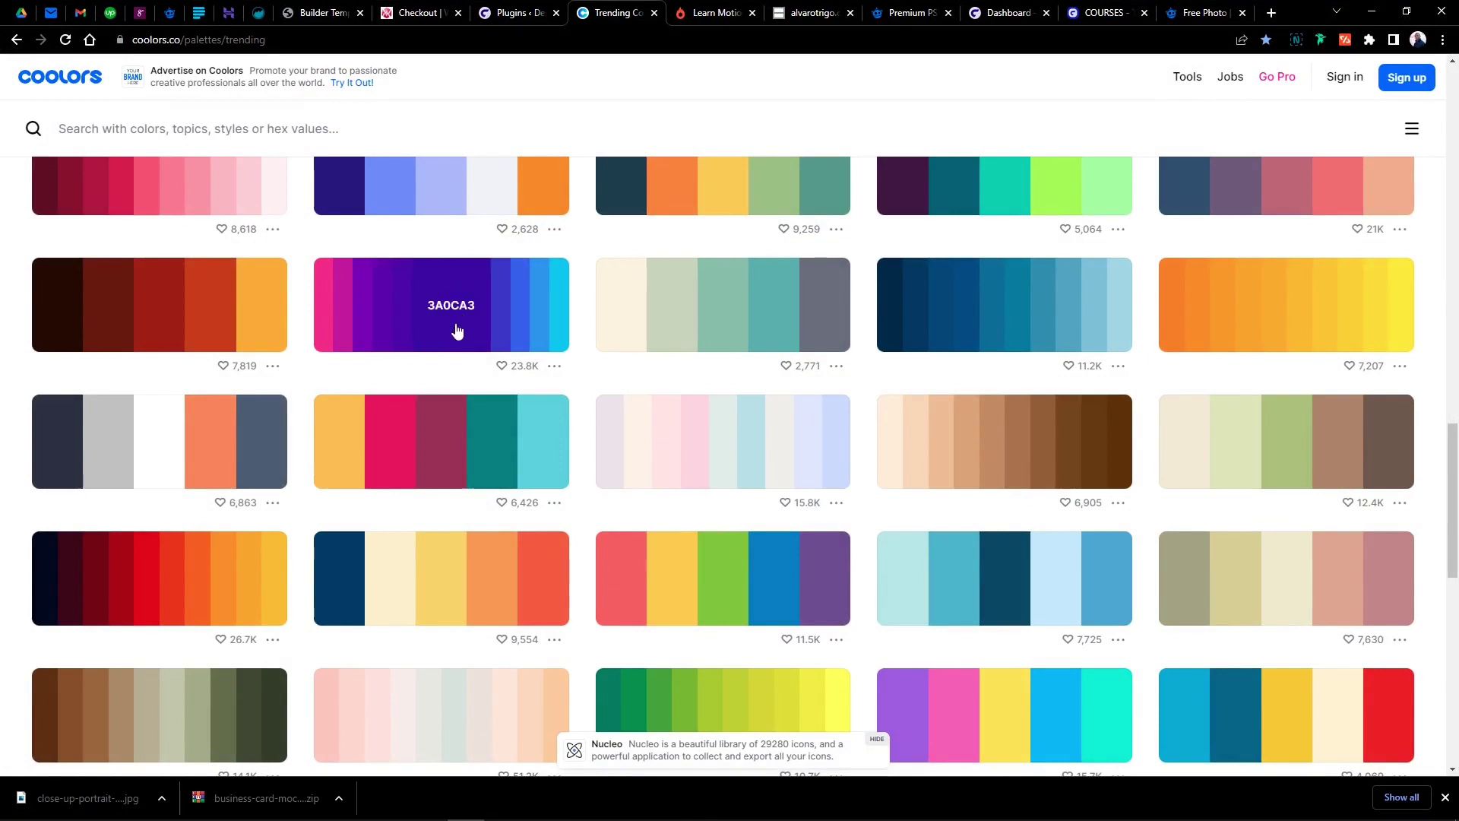
{"action": "scroll", "coordinate": [456, 330], "scroll_direction": "down", "scroll_amount": 15}
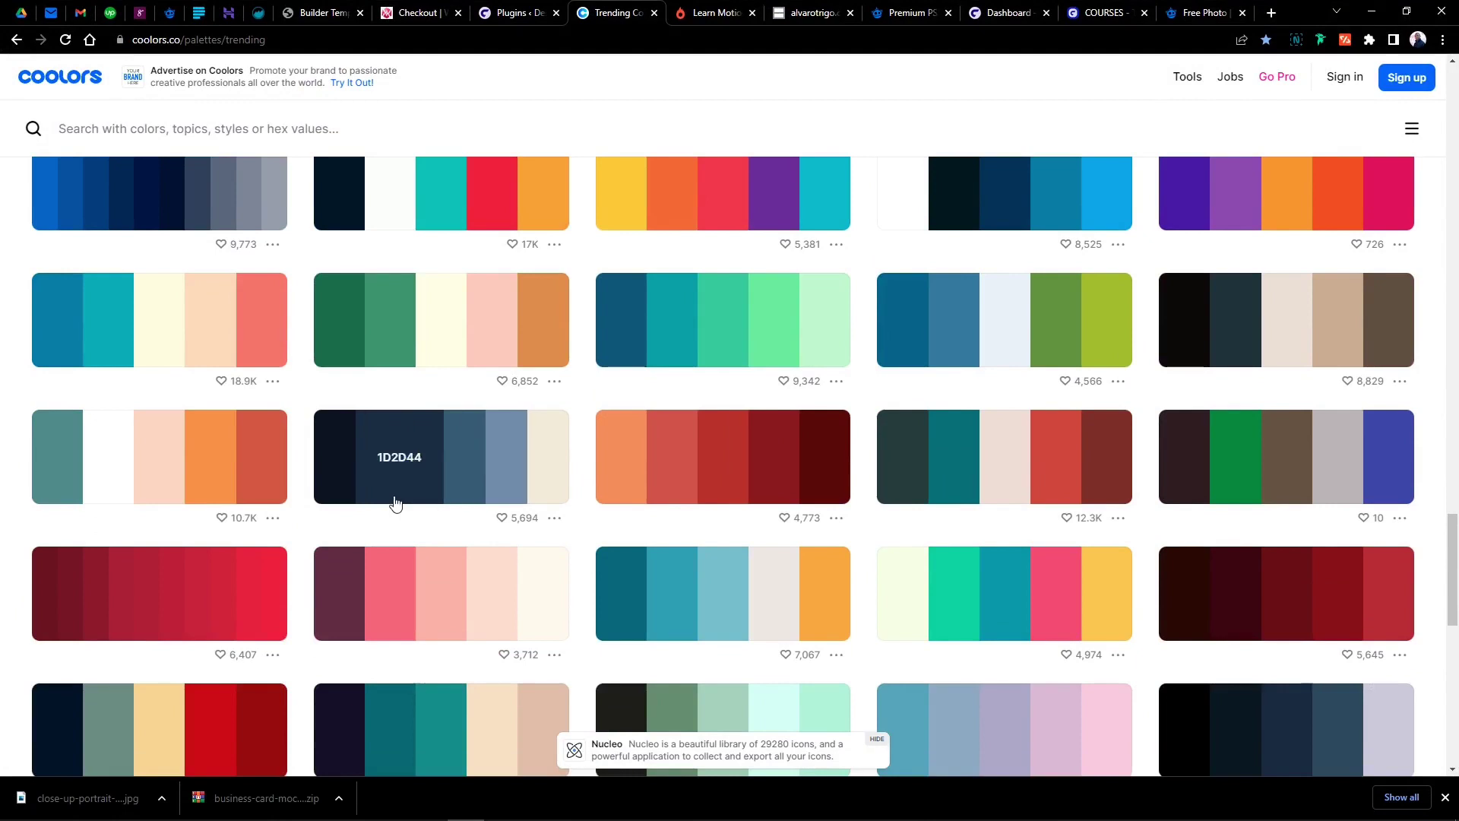
{"action": "left_click", "coordinate": [1372, 12]}
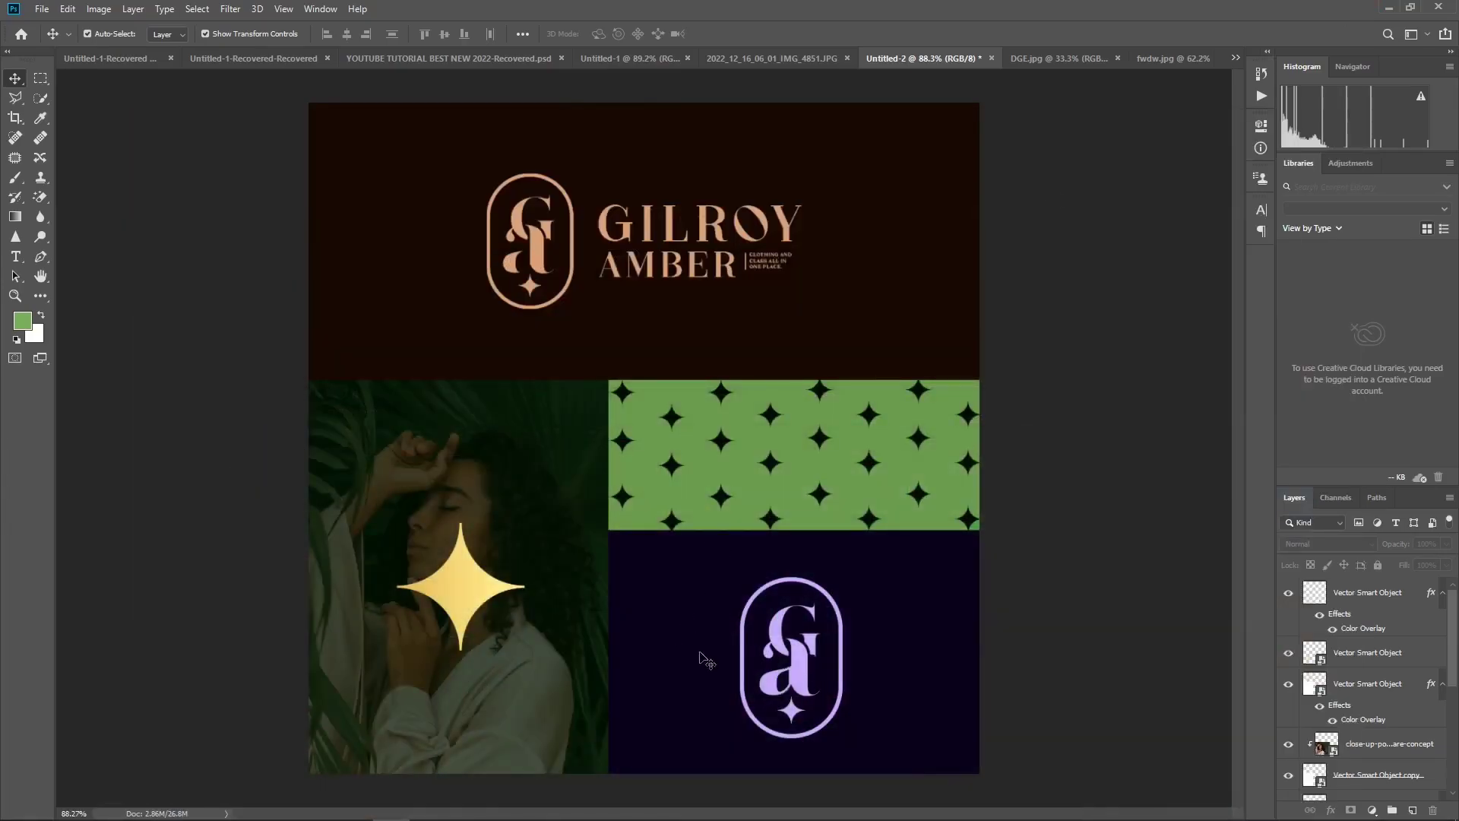
{"action": "left_click", "coordinate": [456, 807]}
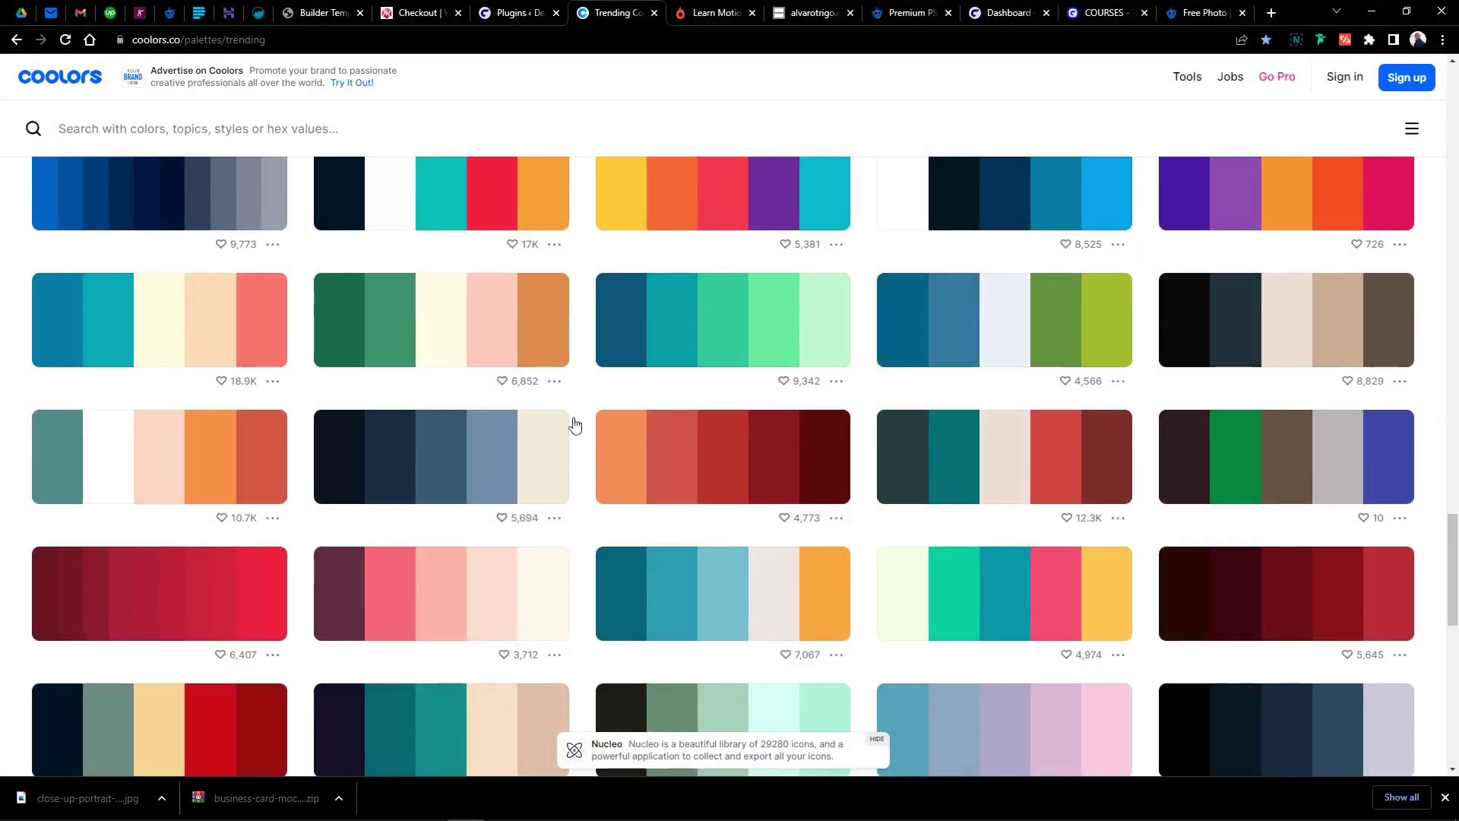
{"action": "left_click", "coordinate": [1382, 9]}
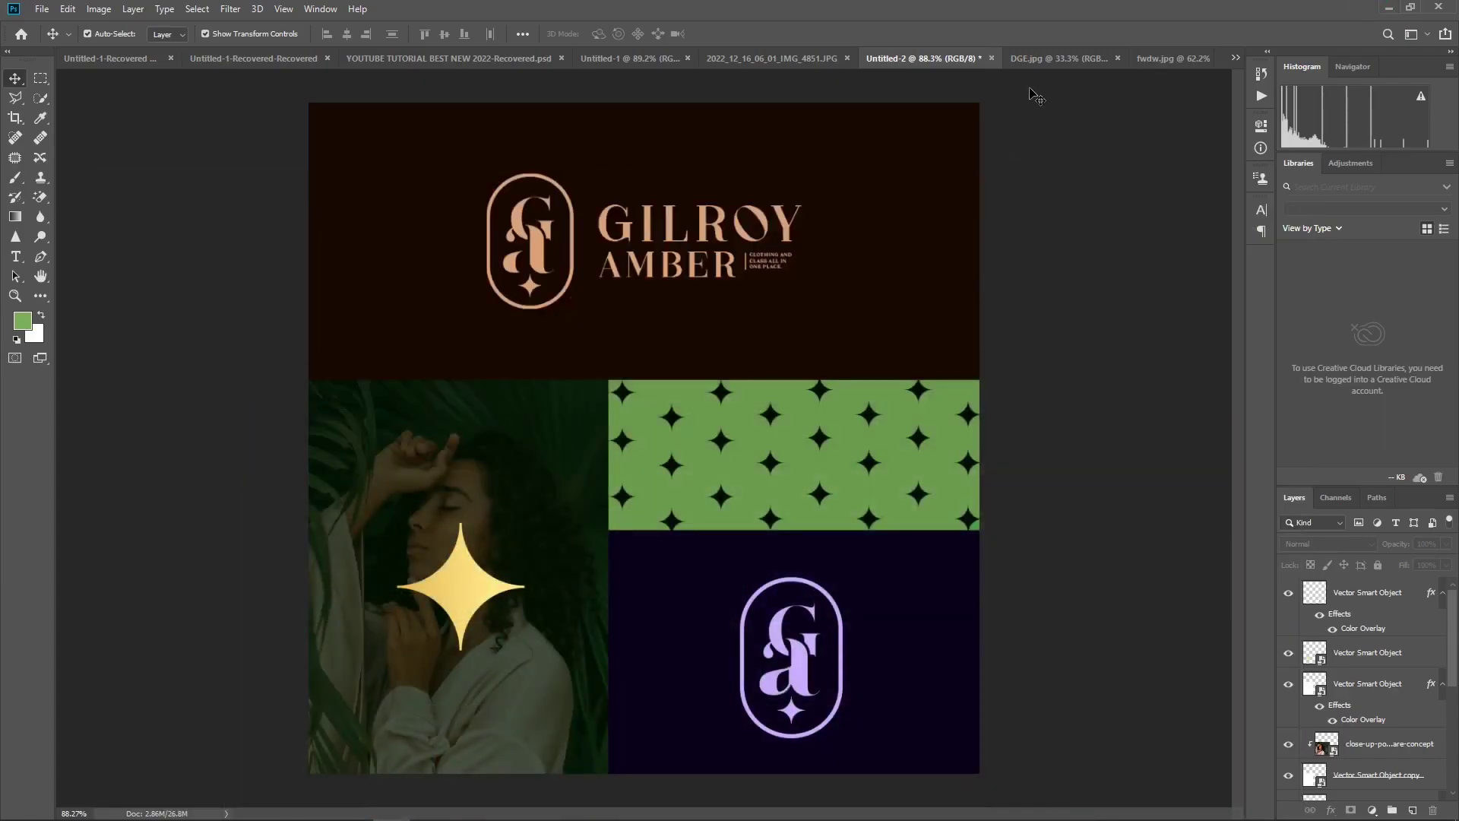
- Examine the logo grid images DGE.jpg and fwdw.jpg, and the logo artboards of Untitled-2 in Illustrator
{"action": "left_click", "coordinate": [1052, 58]}
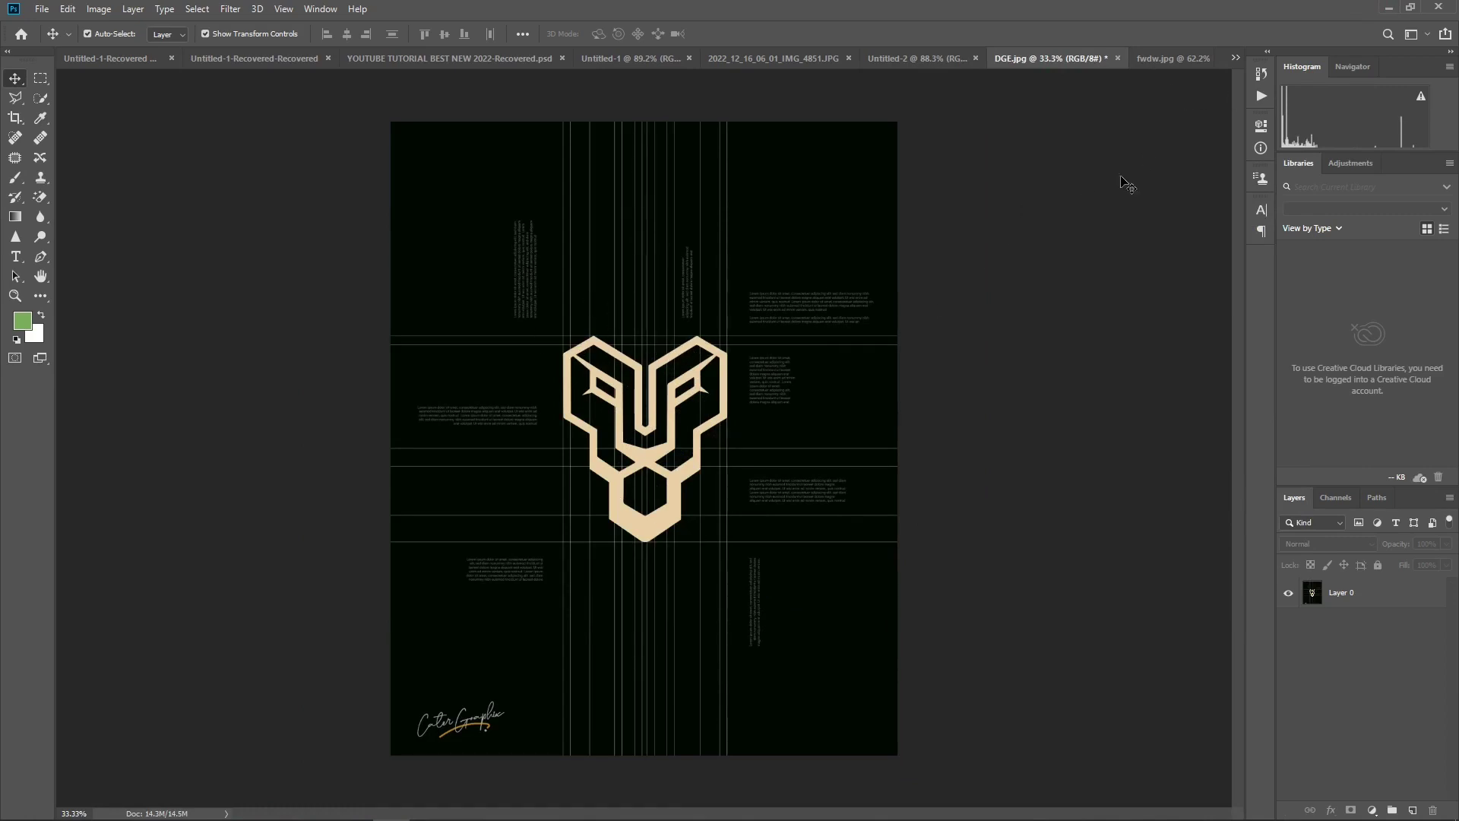
{"action": "left_click", "coordinate": [1155, 55]}
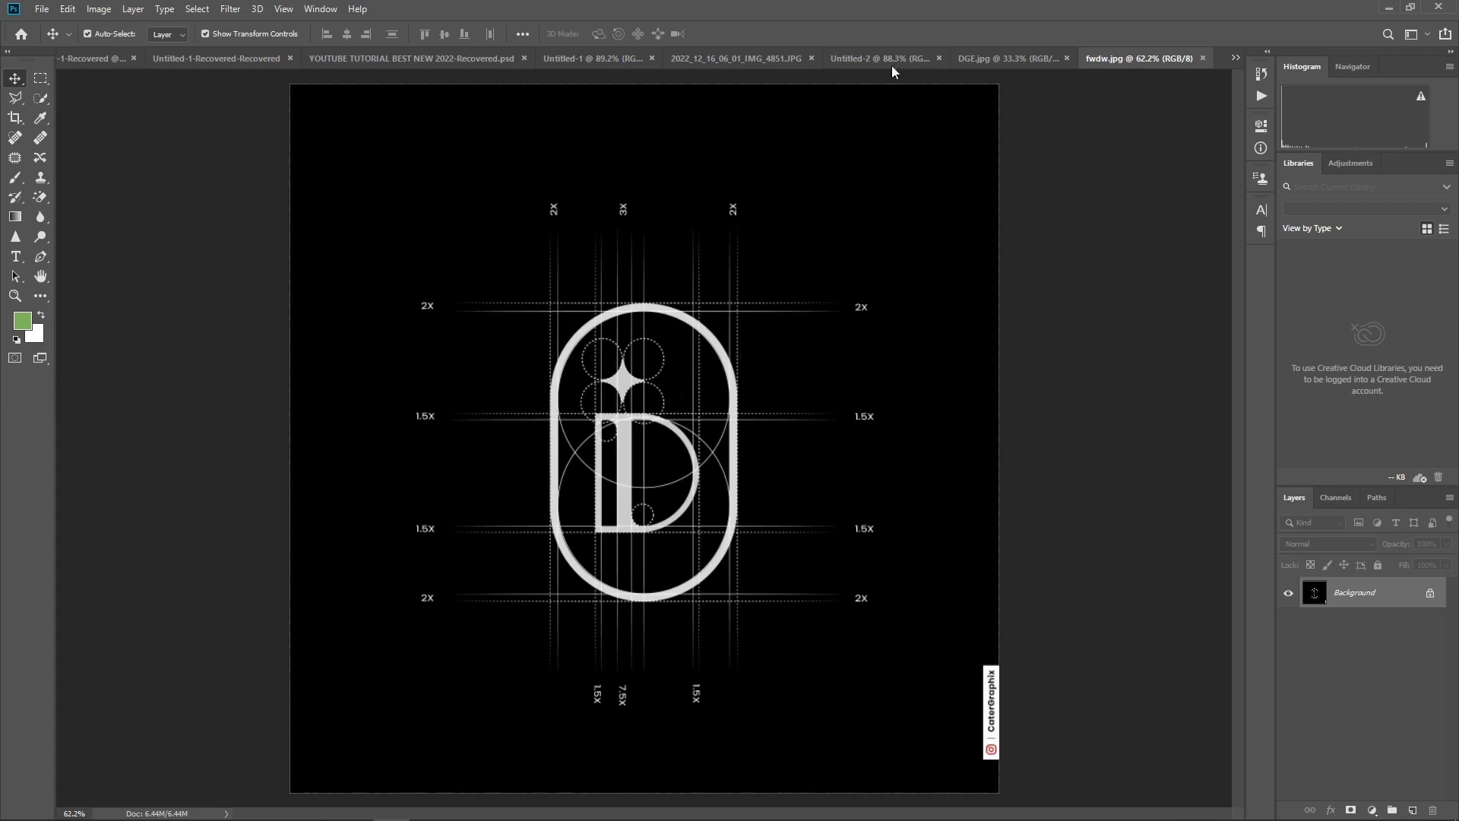
{"action": "left_click", "coordinate": [427, 805]}
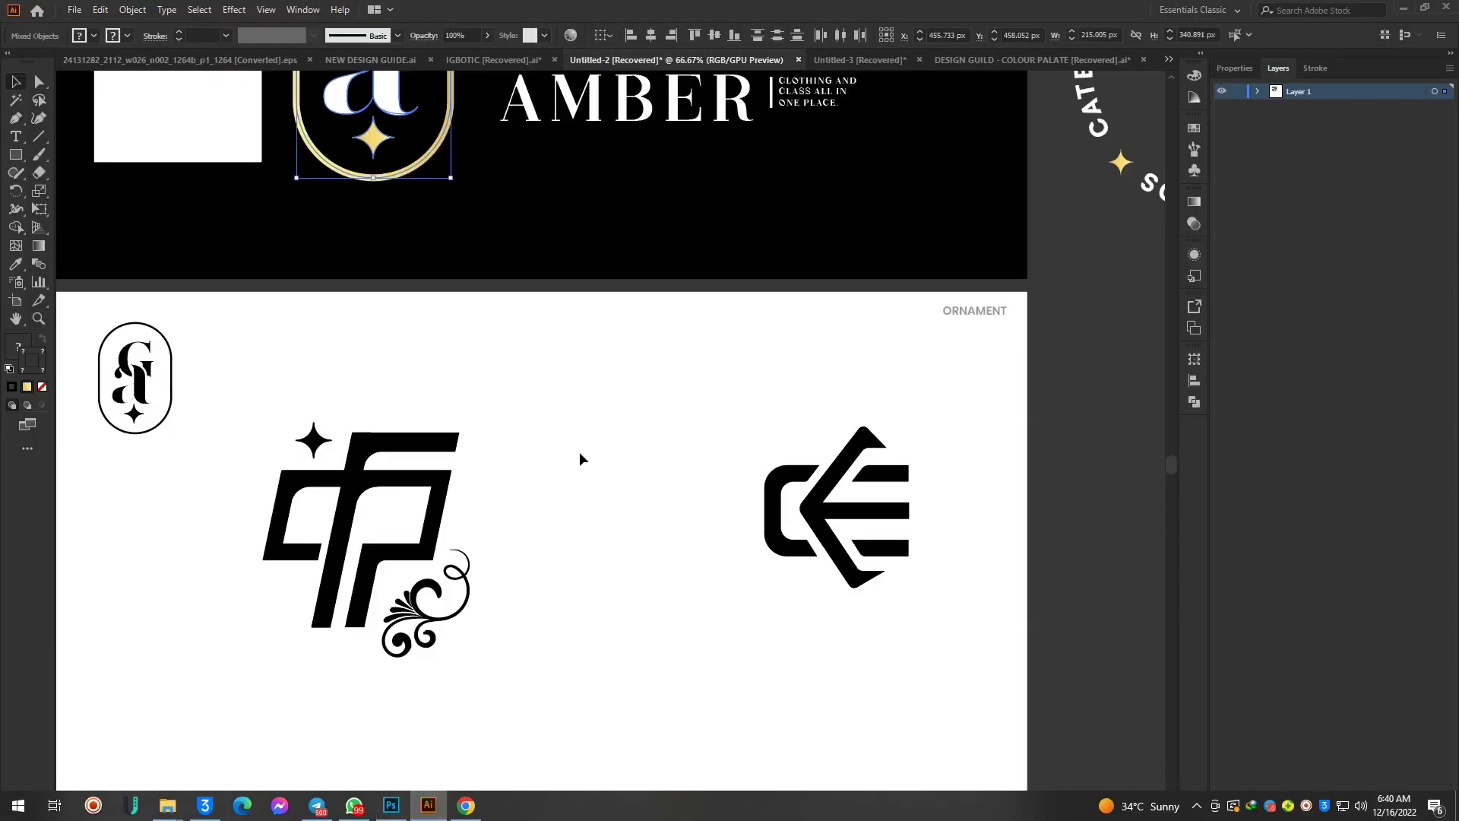
{"action": "scroll", "coordinate": [582, 458], "scroll_direction": "up", "scroll_amount": 2}
{"action": "left_click", "coordinate": [848, 639]}
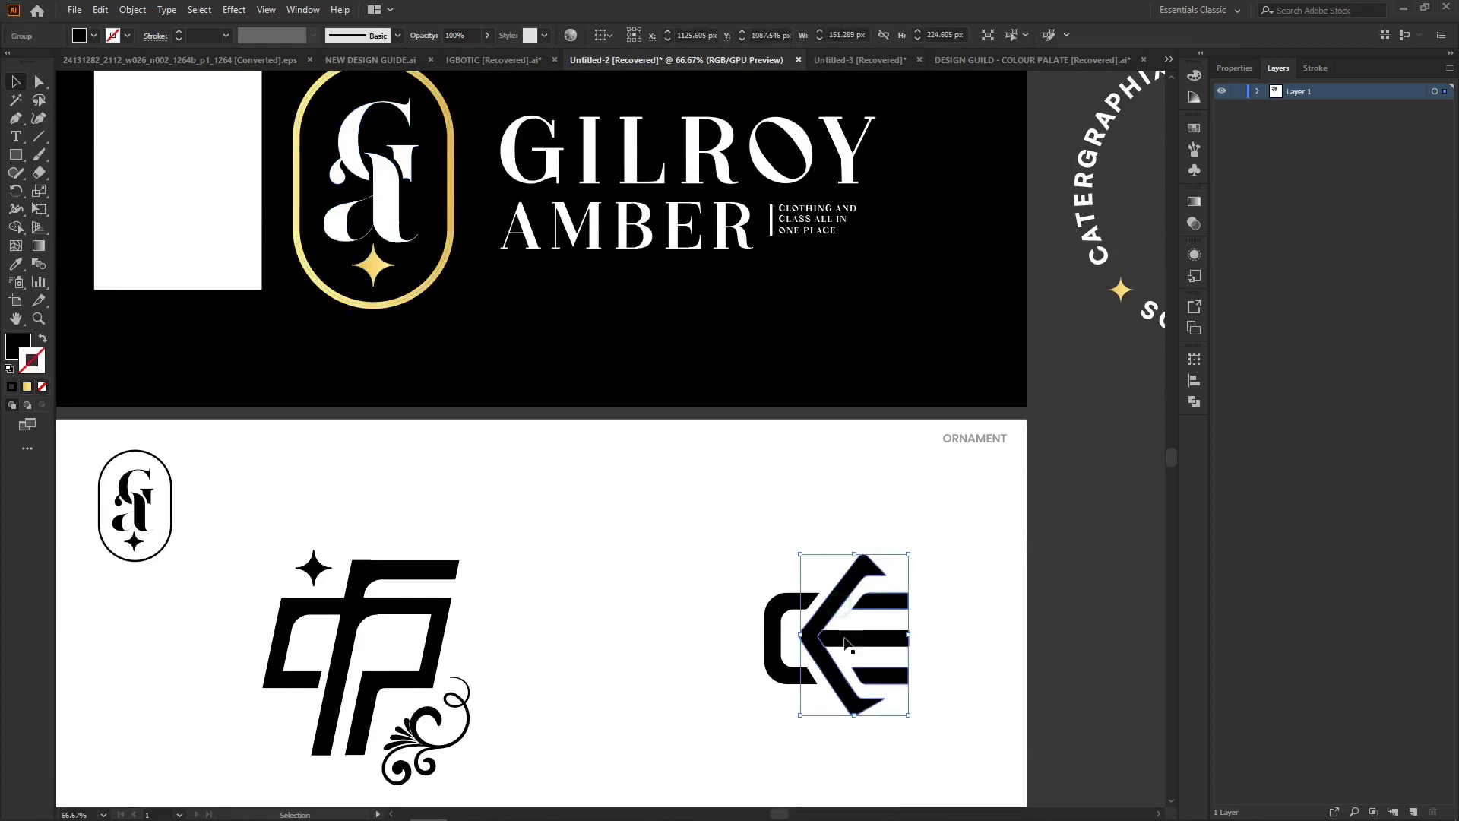
{"action": "scroll", "coordinate": [806, 374], "scroll_direction": "up", "scroll_amount": 3}
{"action": "key", "text": "ctrl+minus"}
{"action": "key", "text": "ctrl+minus"}
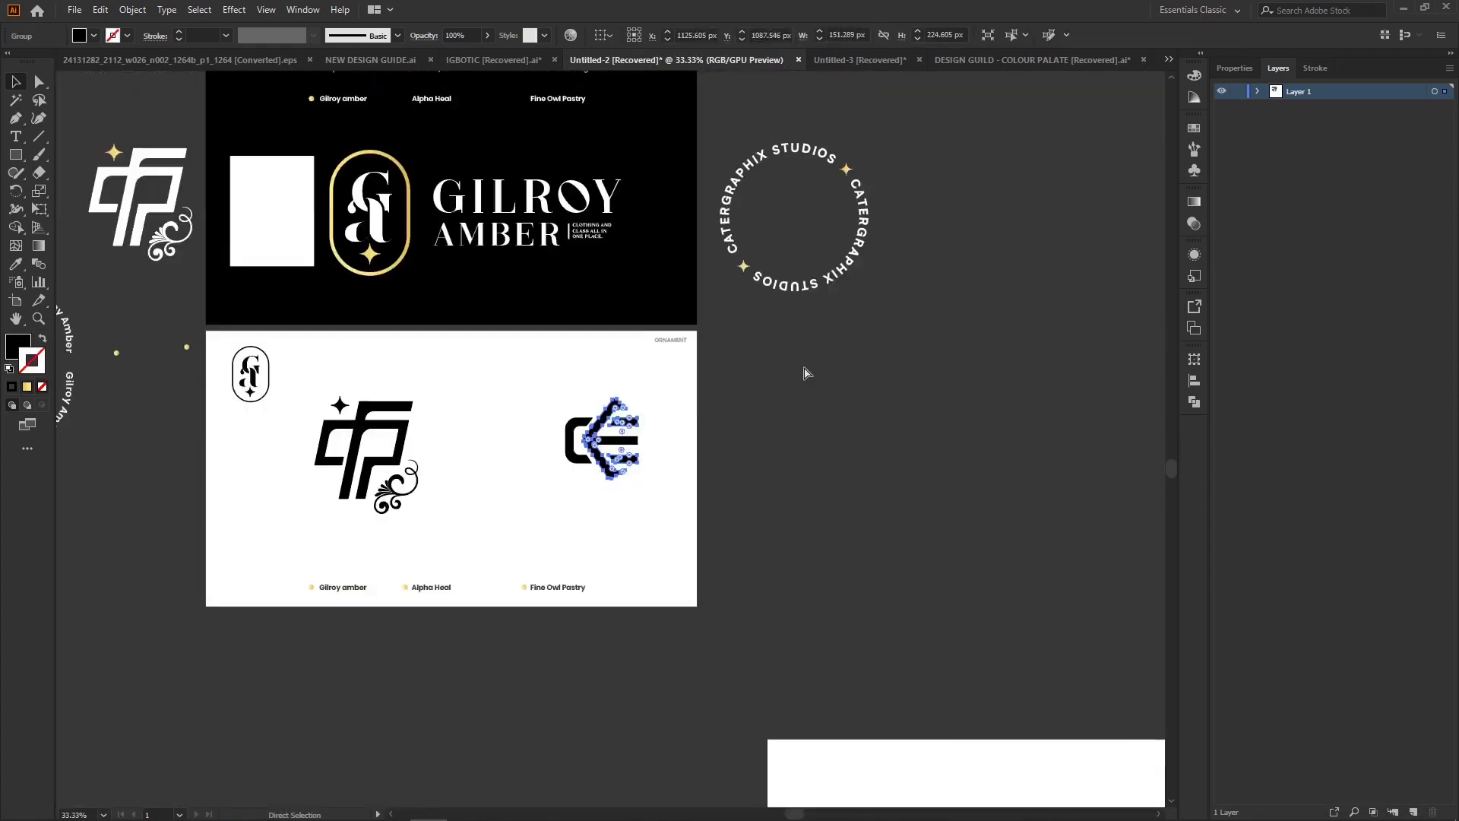
{"action": "scroll", "coordinate": [509, 273], "scroll_direction": "up", "scroll_amount": 2}
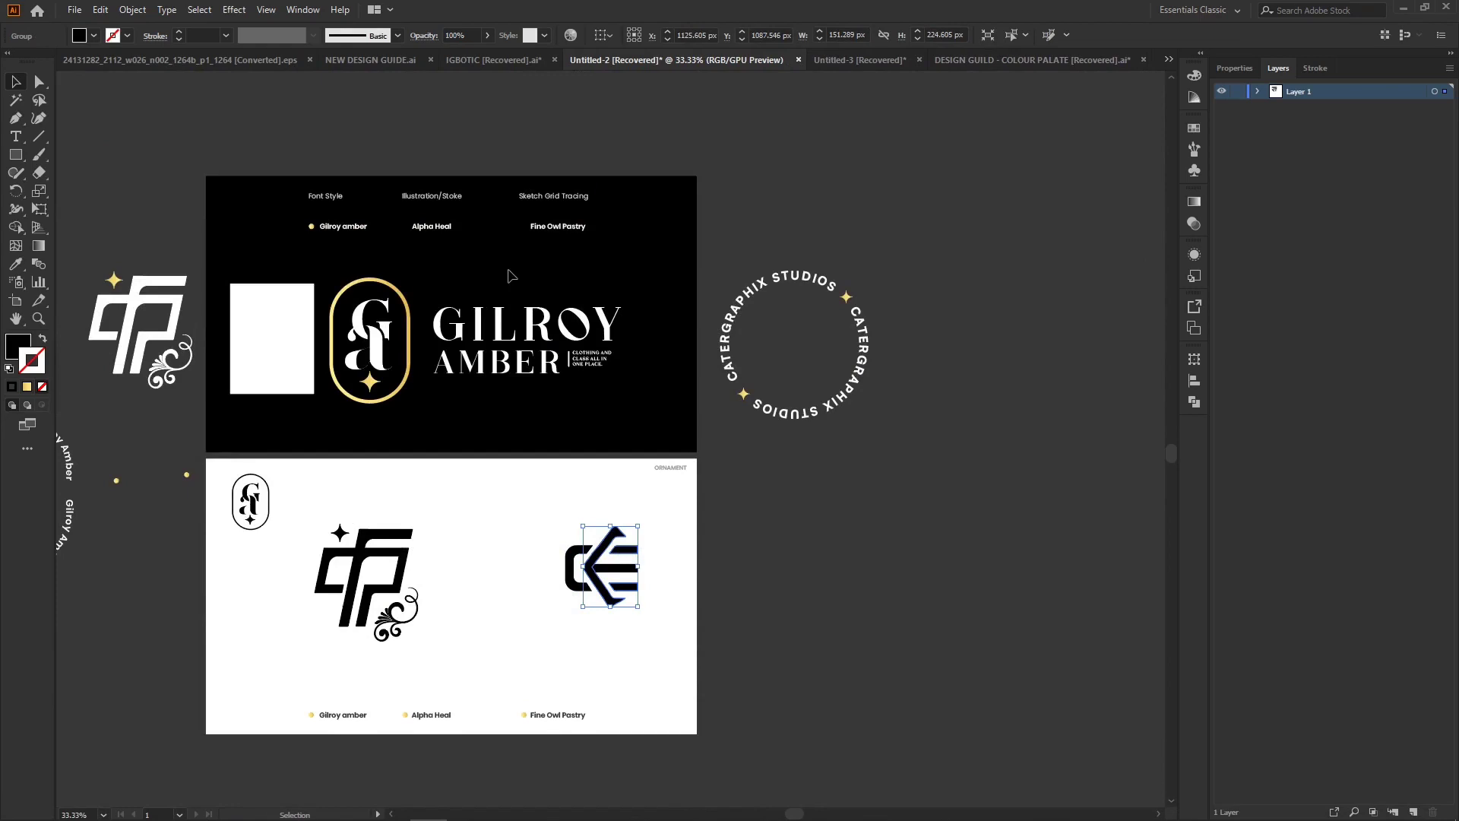
{"action": "left_click", "coordinate": [1403, 8]}
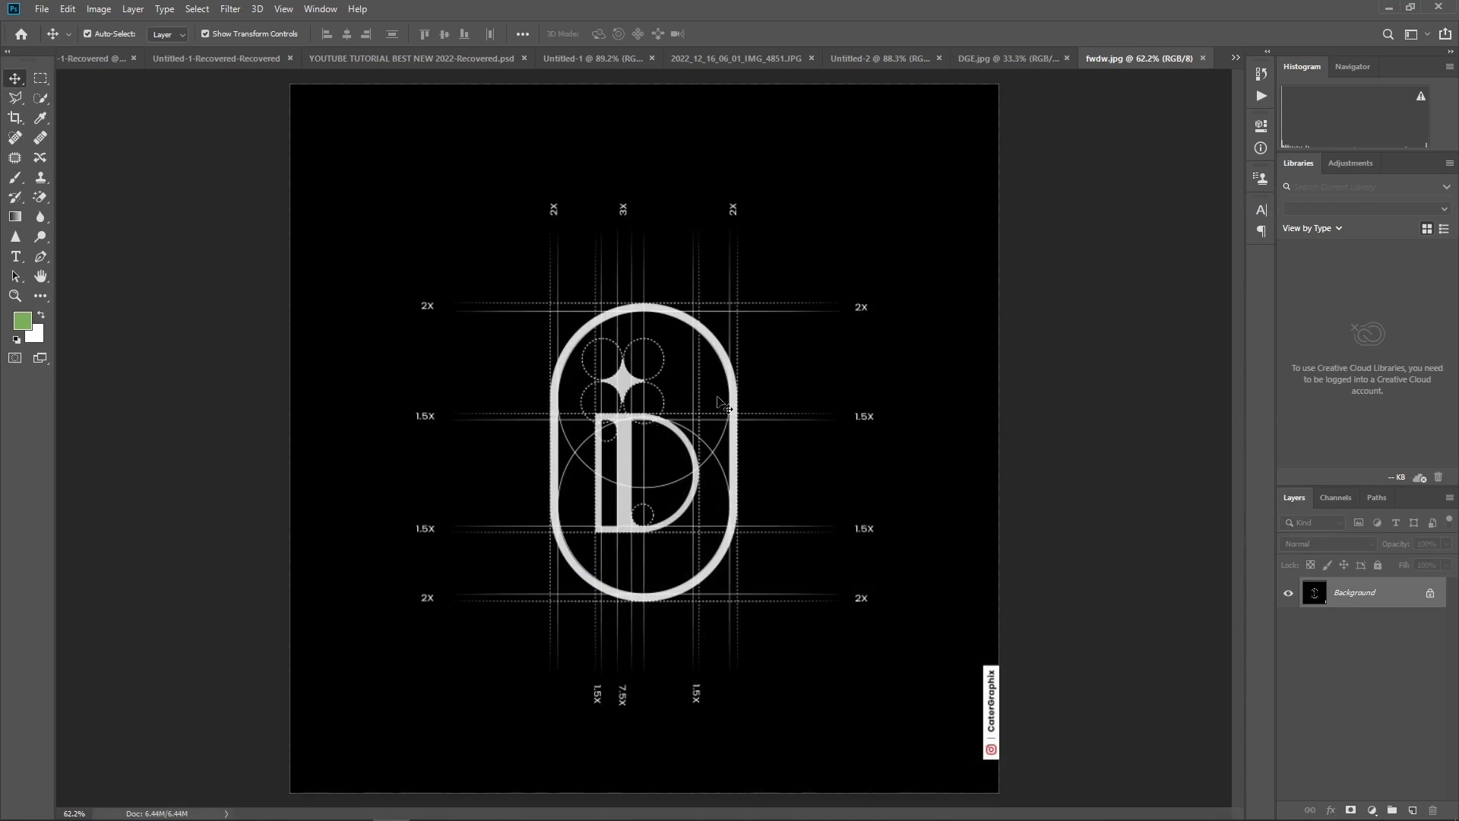
- Compare the Gilroy Amber mockups in 2022_12_16_06_01_IMG_4851.JPG with the recolored Untitled-2 presentation in Photoshop
{"action": "left_click", "coordinate": [988, 58]}
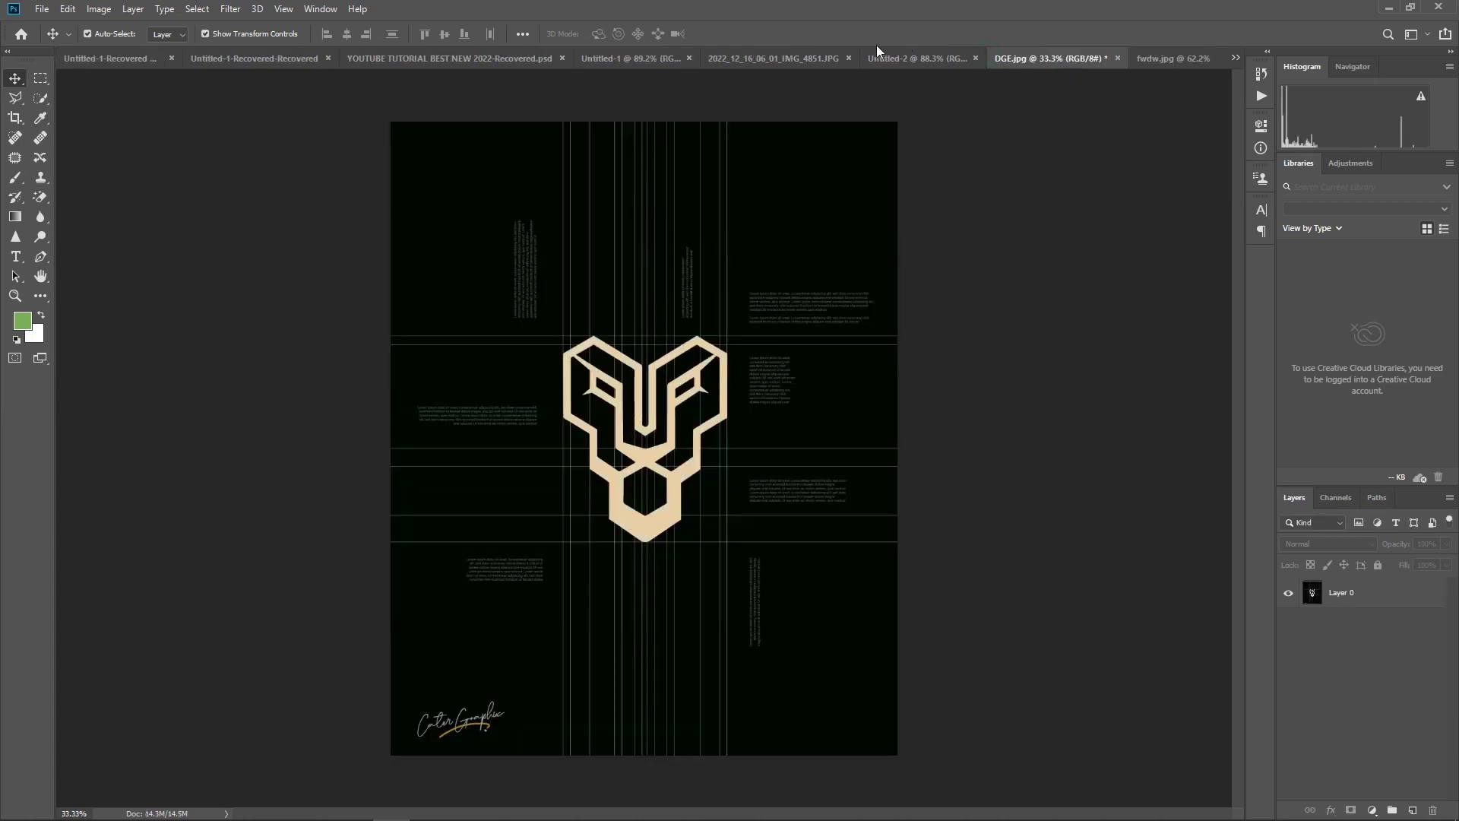
{"action": "left_click", "coordinate": [773, 59]}
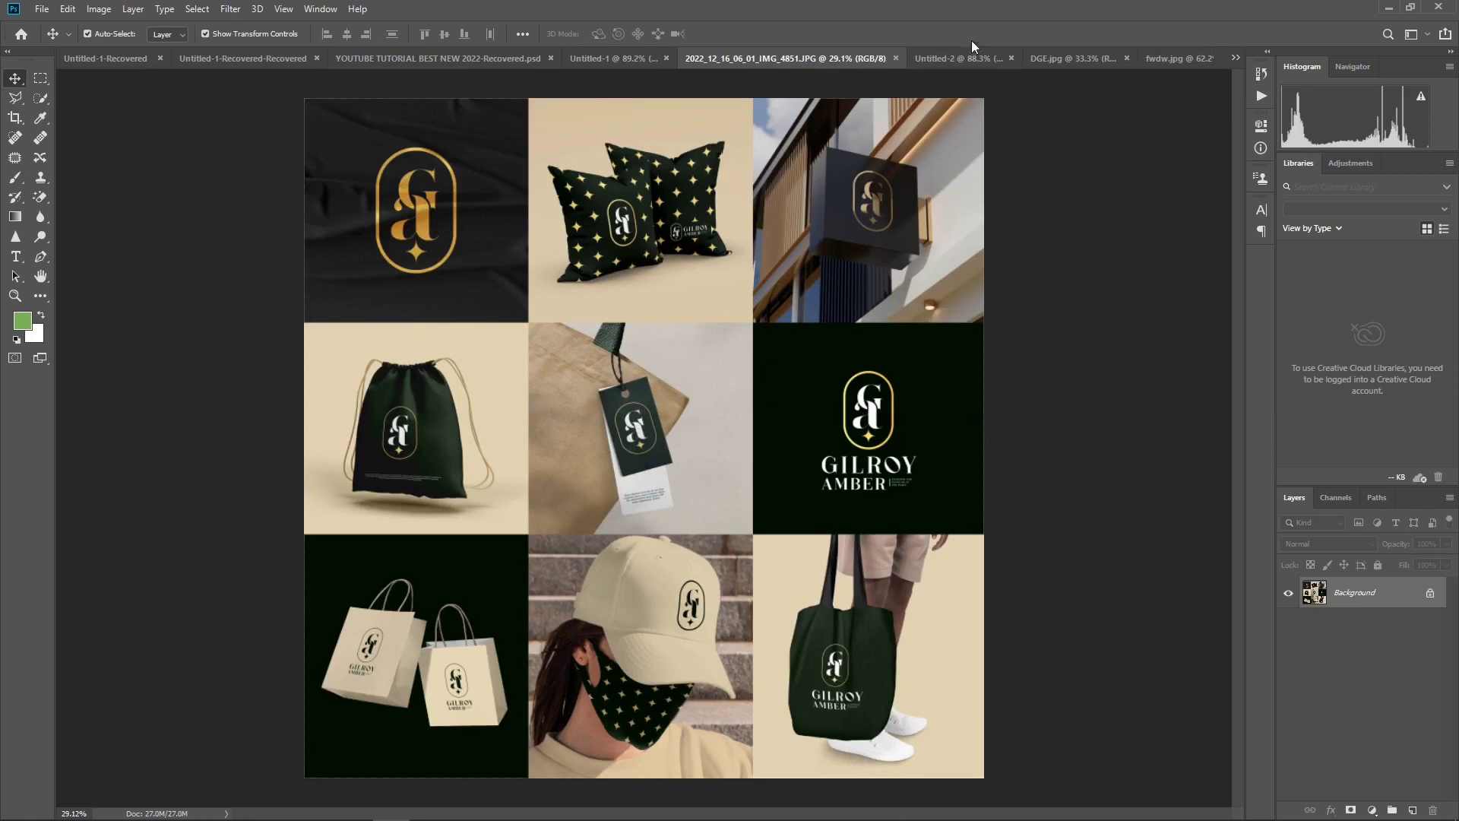
{"action": "left_click", "coordinate": [950, 56]}
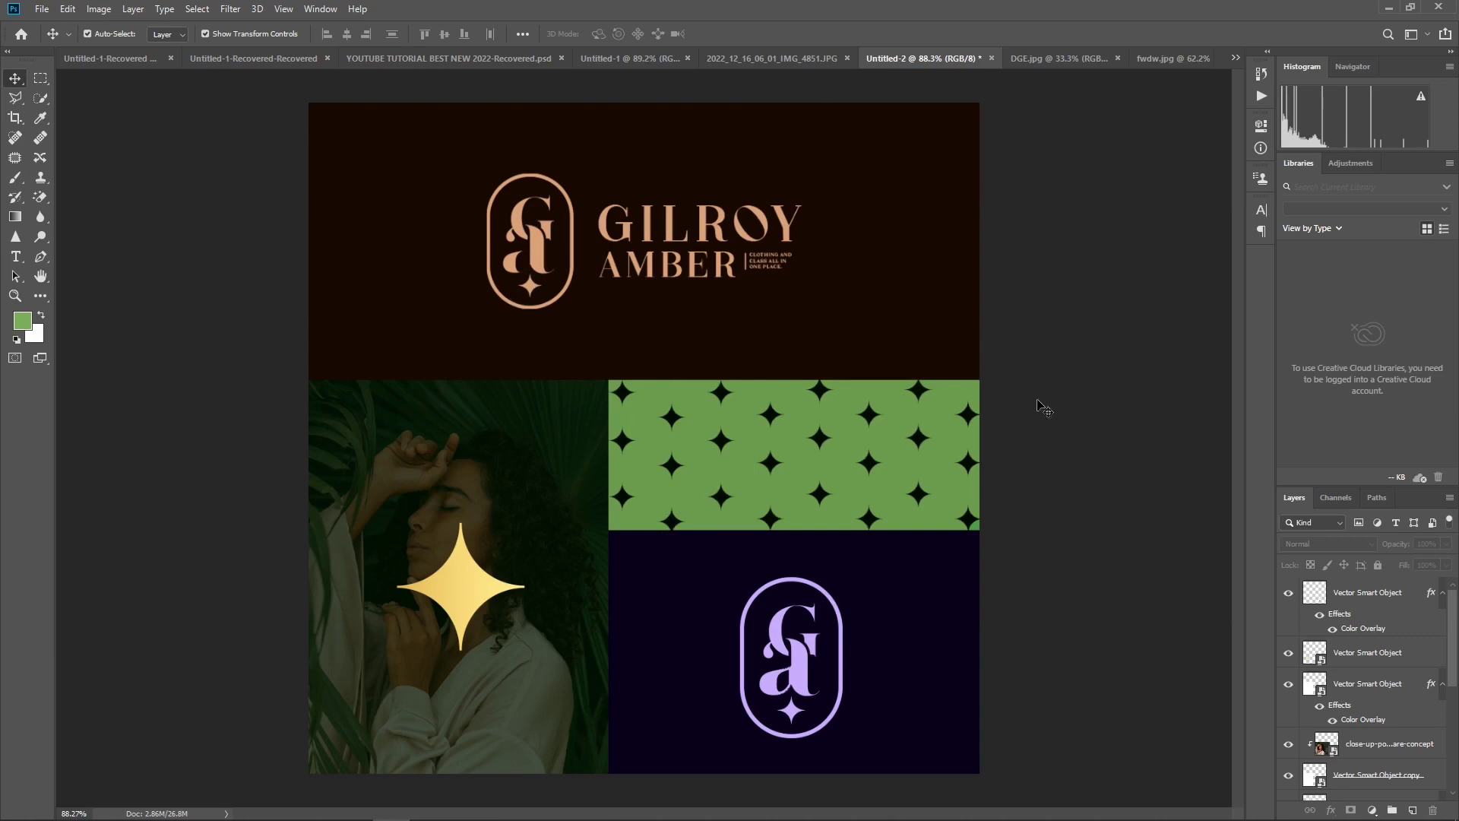
{"action": "left_click", "coordinate": [773, 61]}
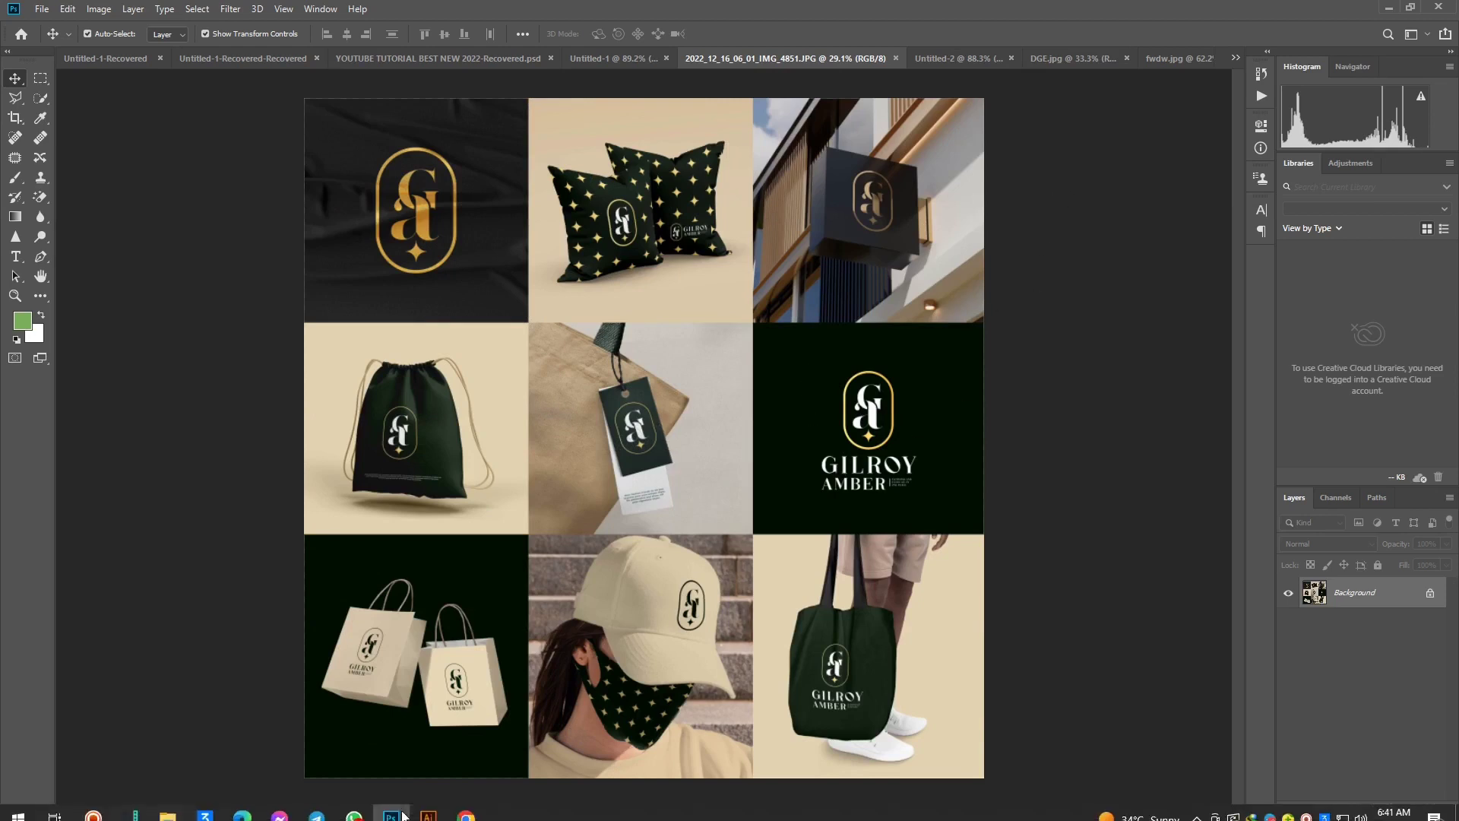
- Switch to Telegram and look through the December Gilroy Amber mockup posts in the CGDA DESIGN LAB RESOURCES group
{"action": "left_click", "coordinate": [317, 807]}
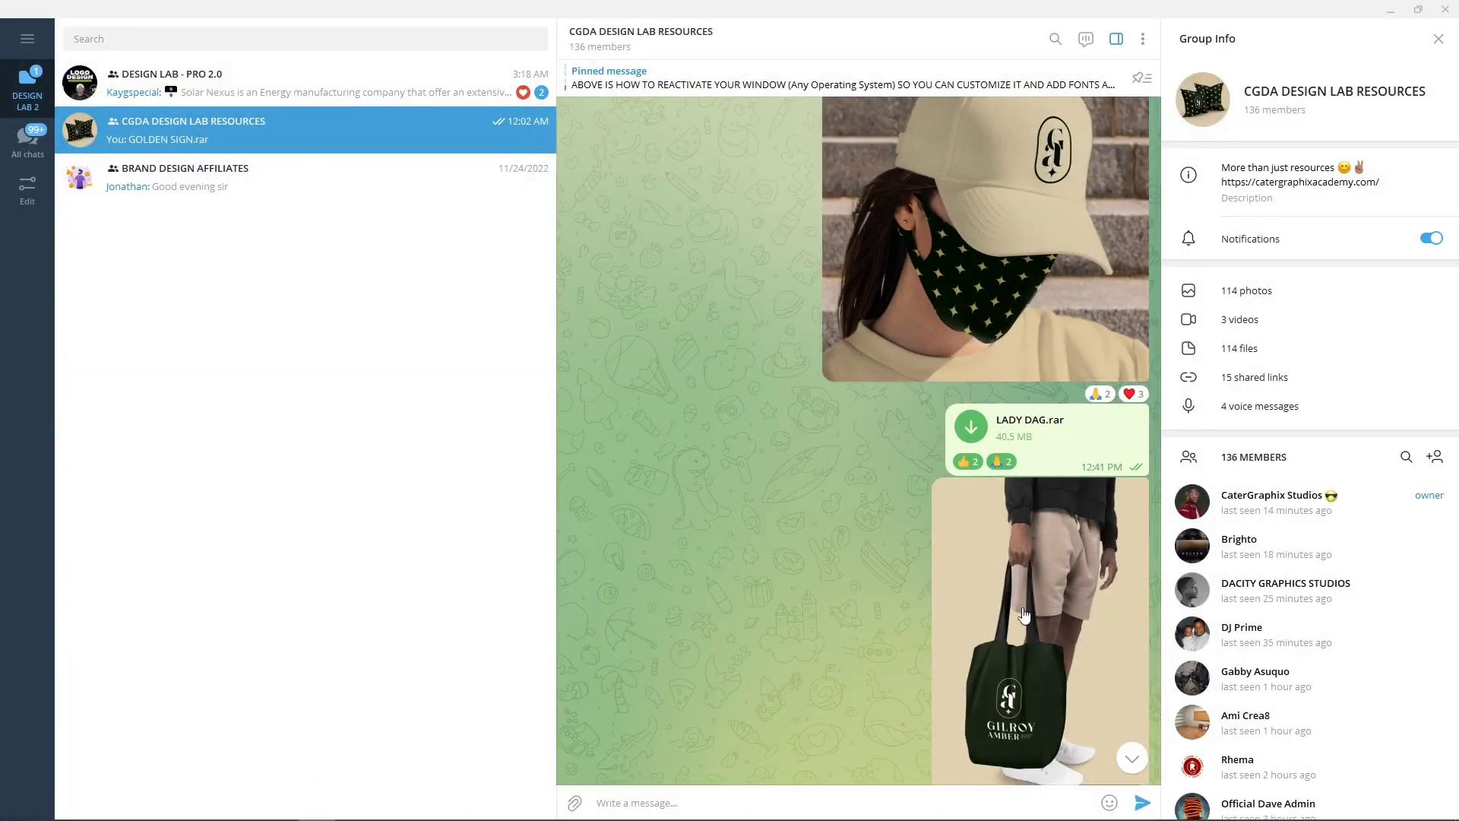
{"action": "scroll", "coordinate": [908, 668], "scroll_direction": "down", "scroll_amount": 4}
{"action": "scroll", "coordinate": [937, 655], "scroll_direction": "down", "scroll_amount": 15}
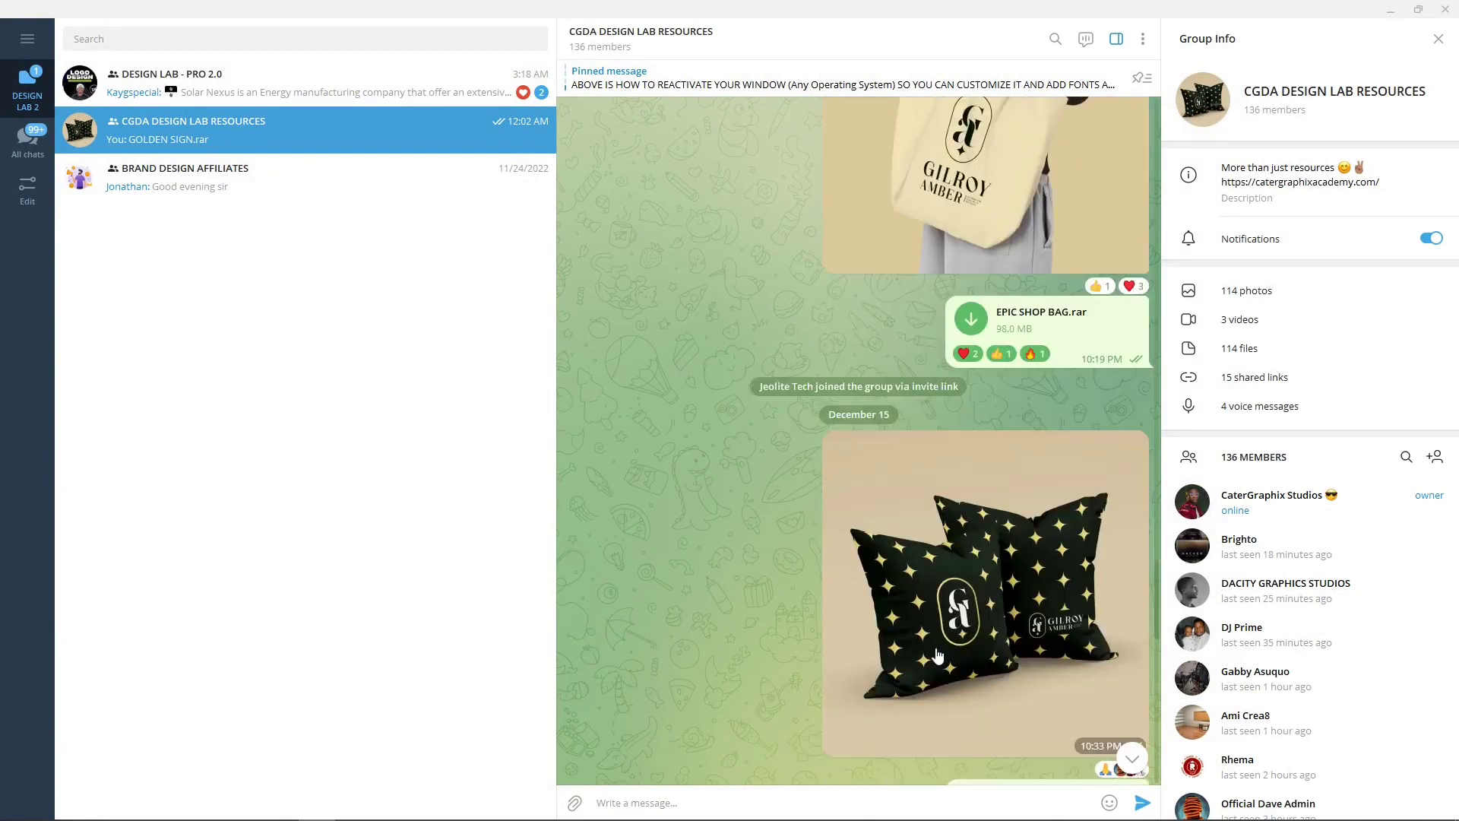
{"action": "scroll", "coordinate": [936, 652], "scroll_direction": "down", "scroll_amount": 4}
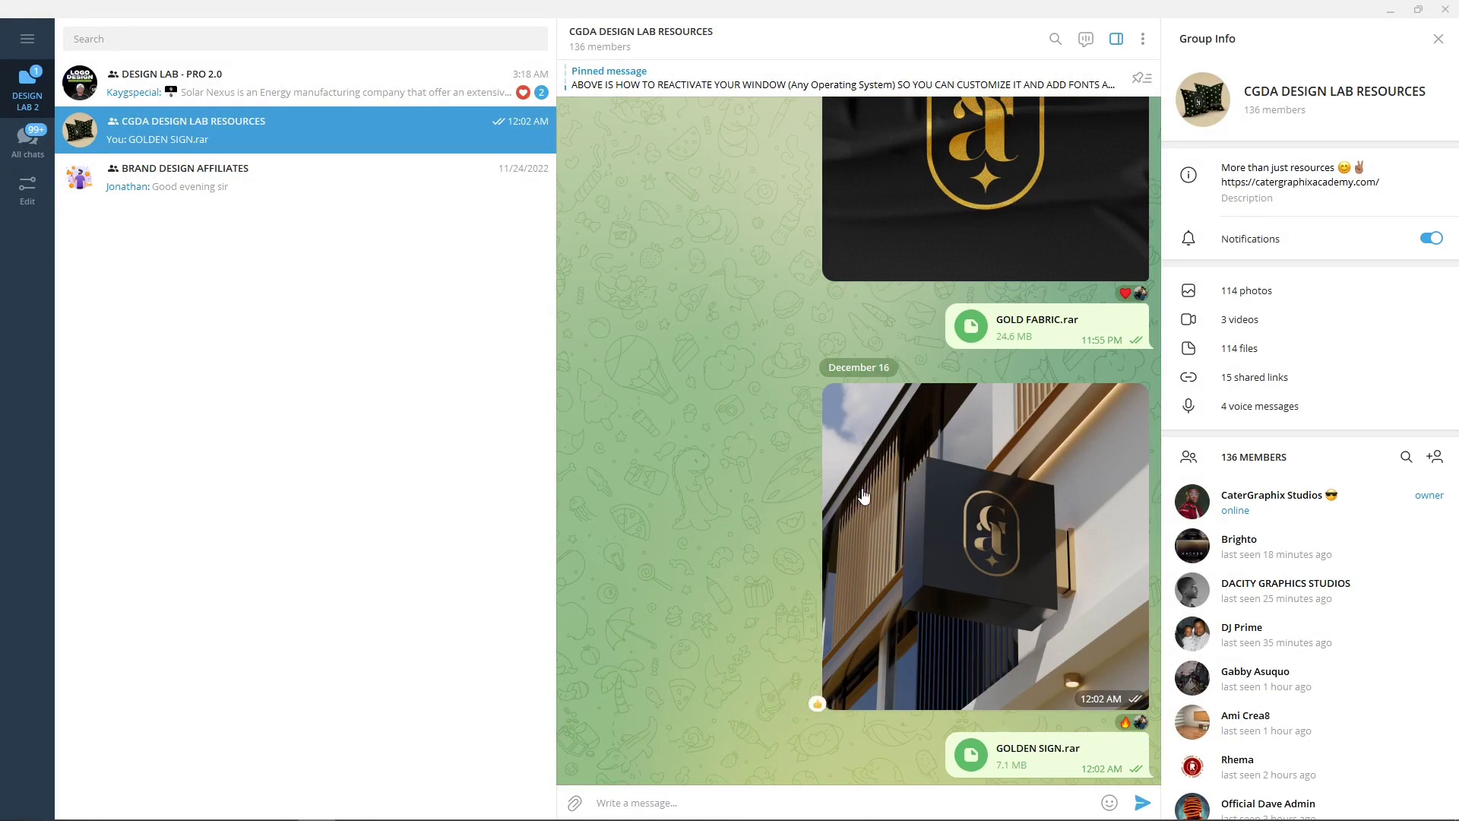
{"action": "scroll", "coordinate": [979, 572], "scroll_direction": "up", "scroll_amount": 4}
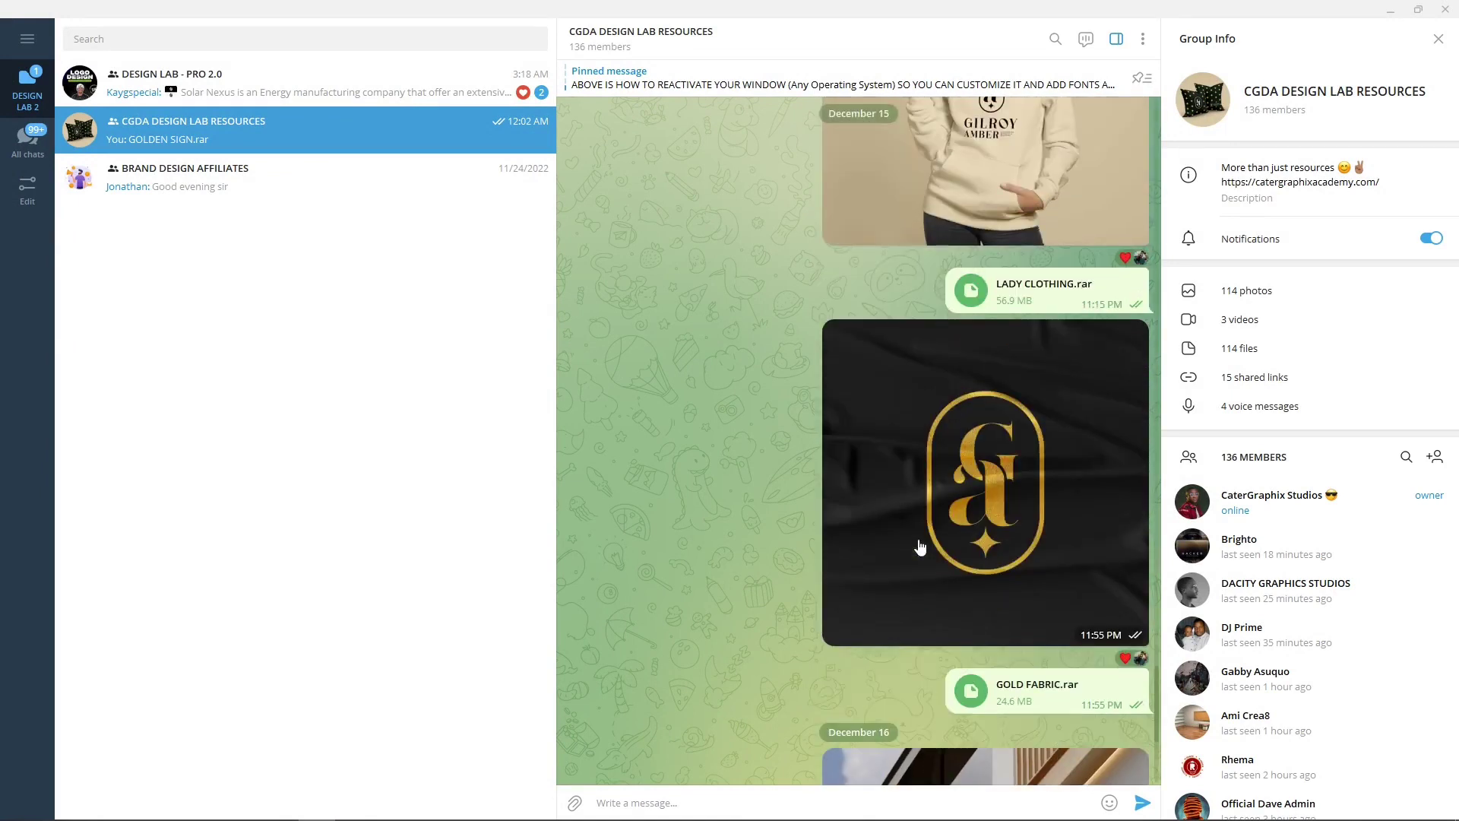
{"action": "scroll", "coordinate": [791, 357], "scroll_direction": "up", "scroll_amount": 12}
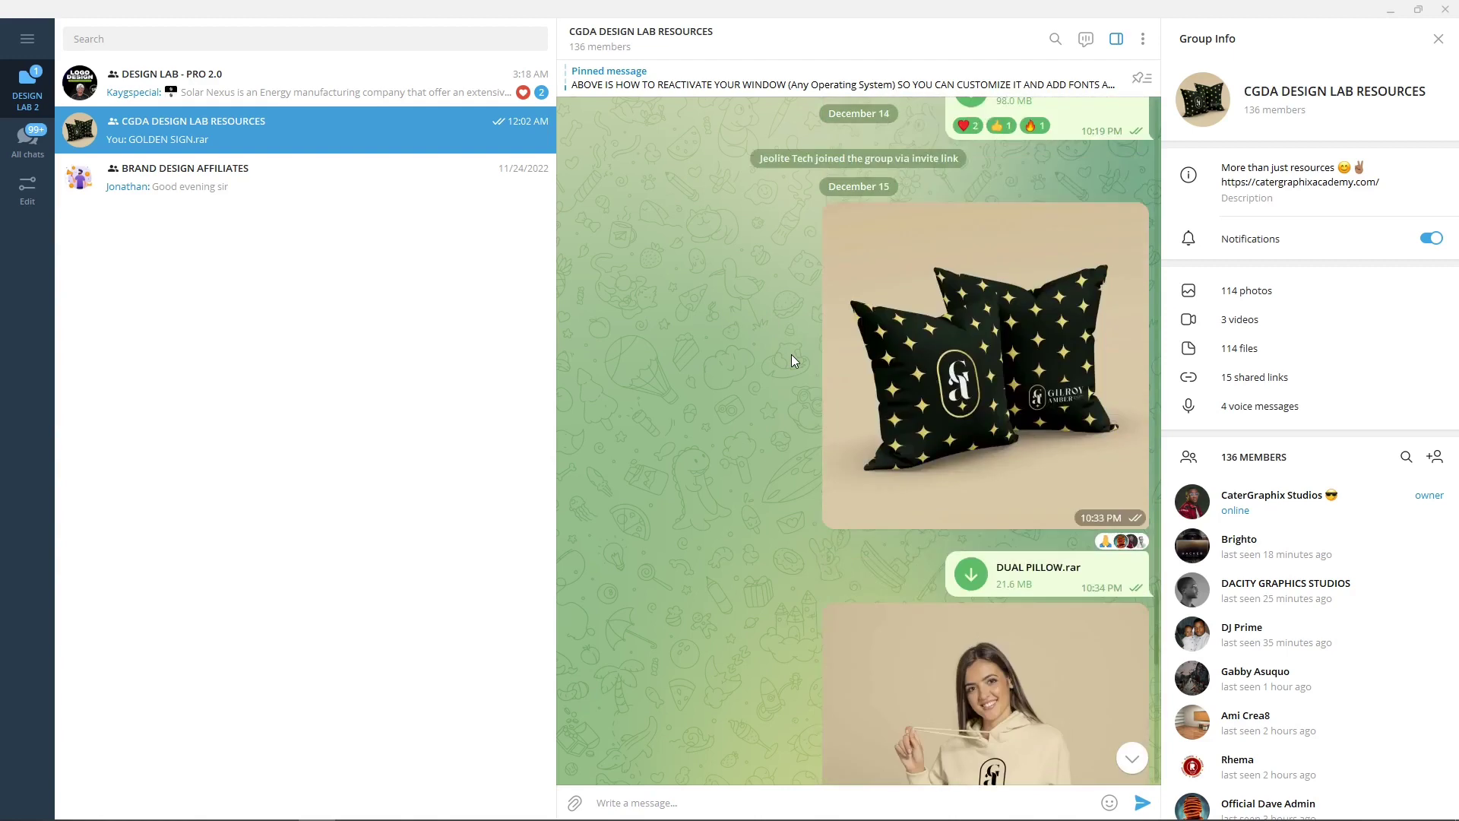
{"action": "scroll", "coordinate": [791, 354], "scroll_direction": "up", "scroll_amount": 12}
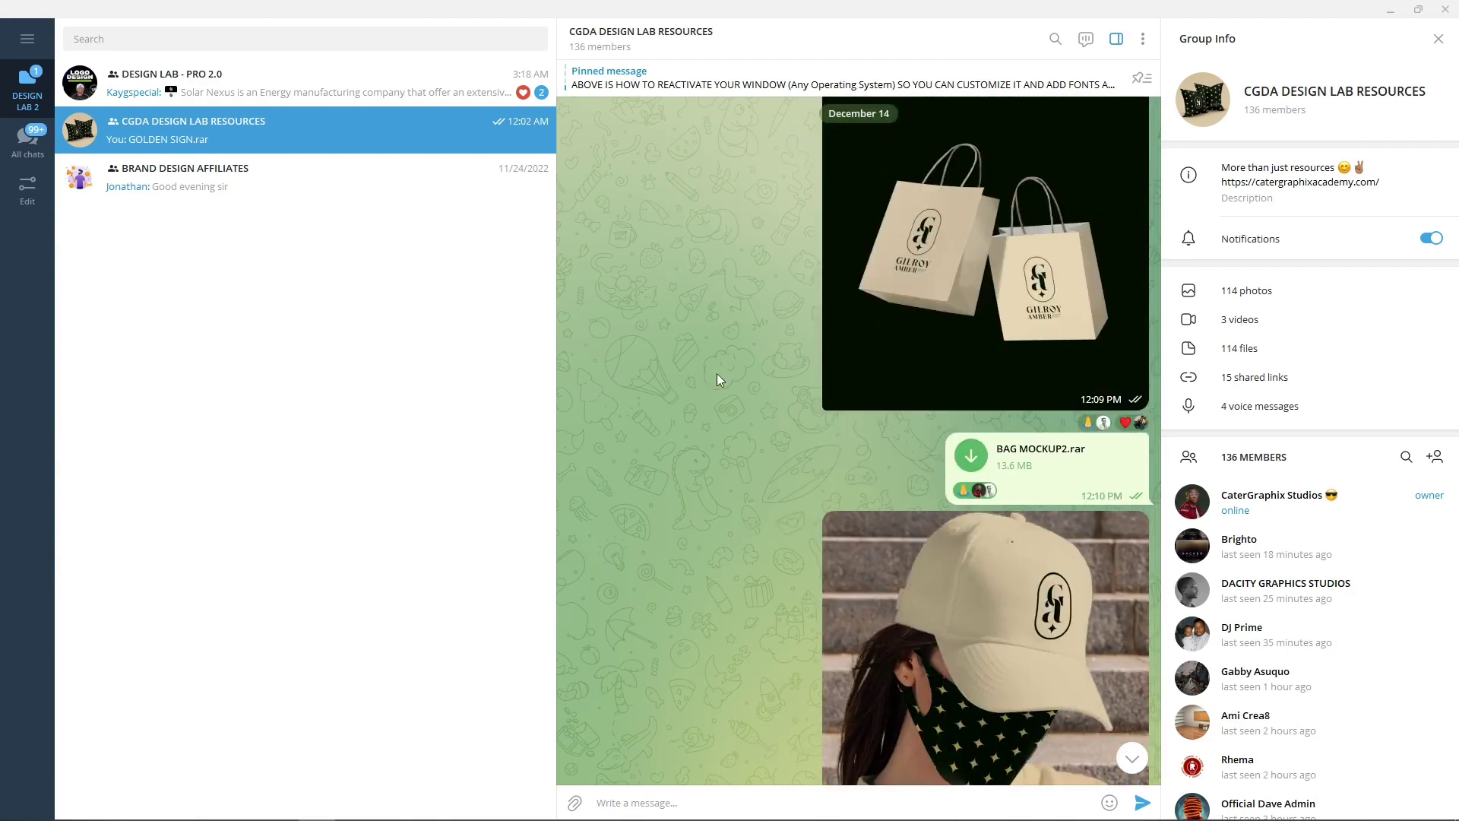
- Check the DESIGN LAB - PRO 2.0 chat and browse the shared photos of the CGDA DESIGN LAB RESOURCES group
{"action": "left_click", "coordinate": [342, 87]}
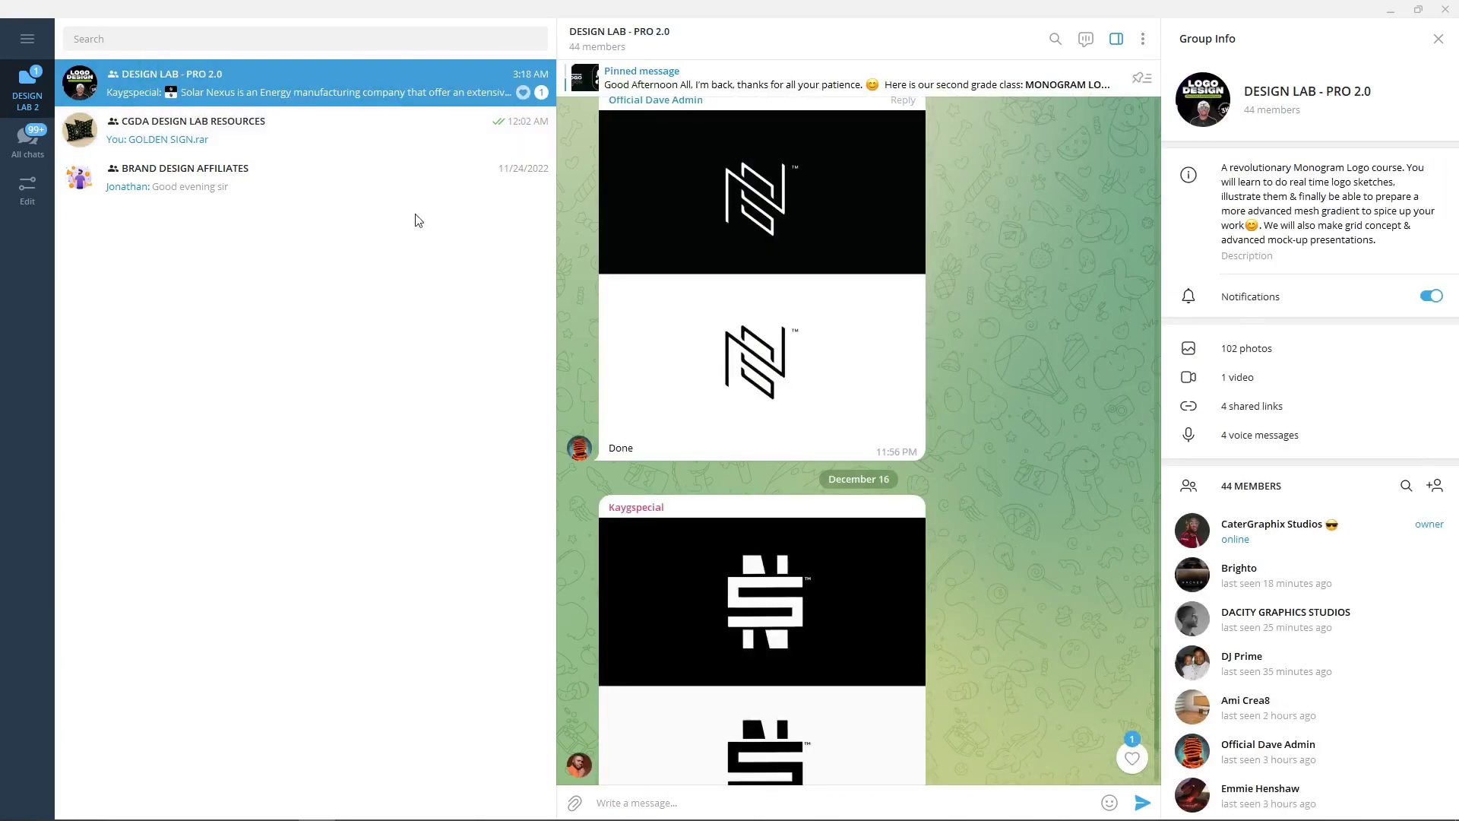
{"action": "left_click", "coordinate": [254, 137]}
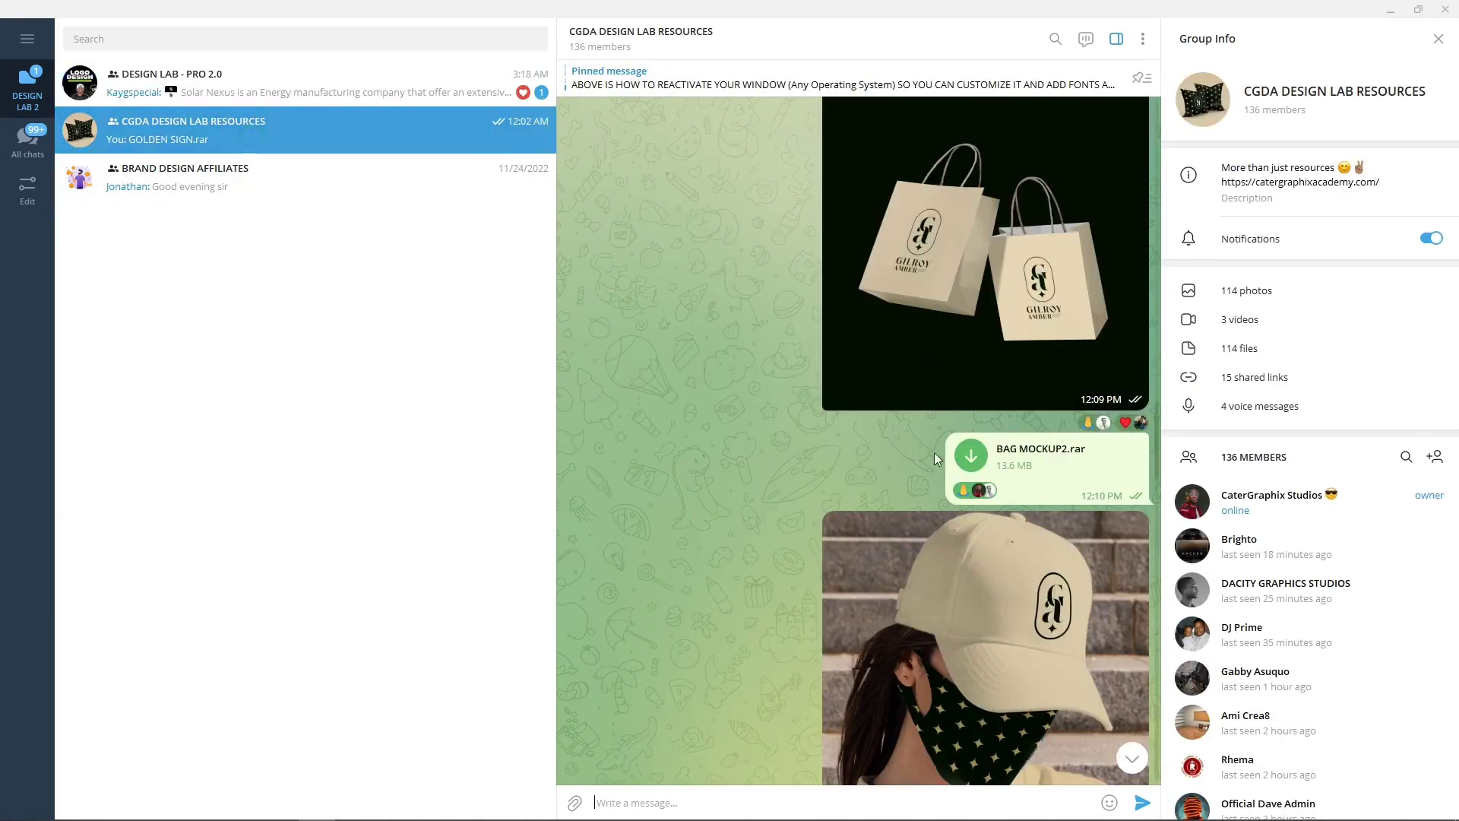
{"action": "left_click", "coordinate": [1260, 290]}
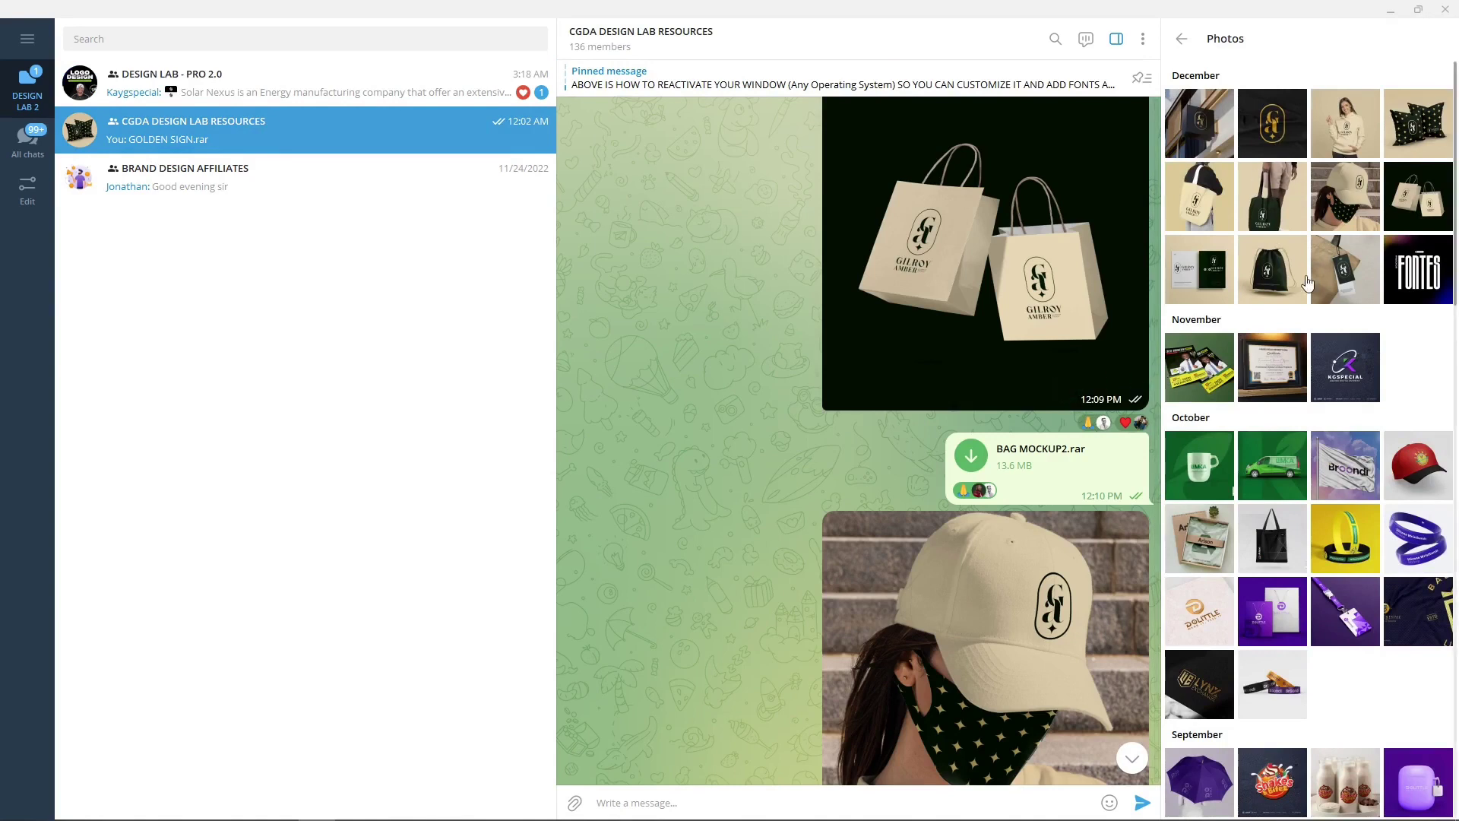
{"action": "scroll", "coordinate": [1275, 234], "scroll_direction": "down", "scroll_amount": 5}
- Look back through the group's early December and November posts, covering bag mockups, label mockups and monogram logo fonts
{"action": "scroll", "coordinate": [917, 376], "scroll_direction": "up", "scroll_amount": 10}
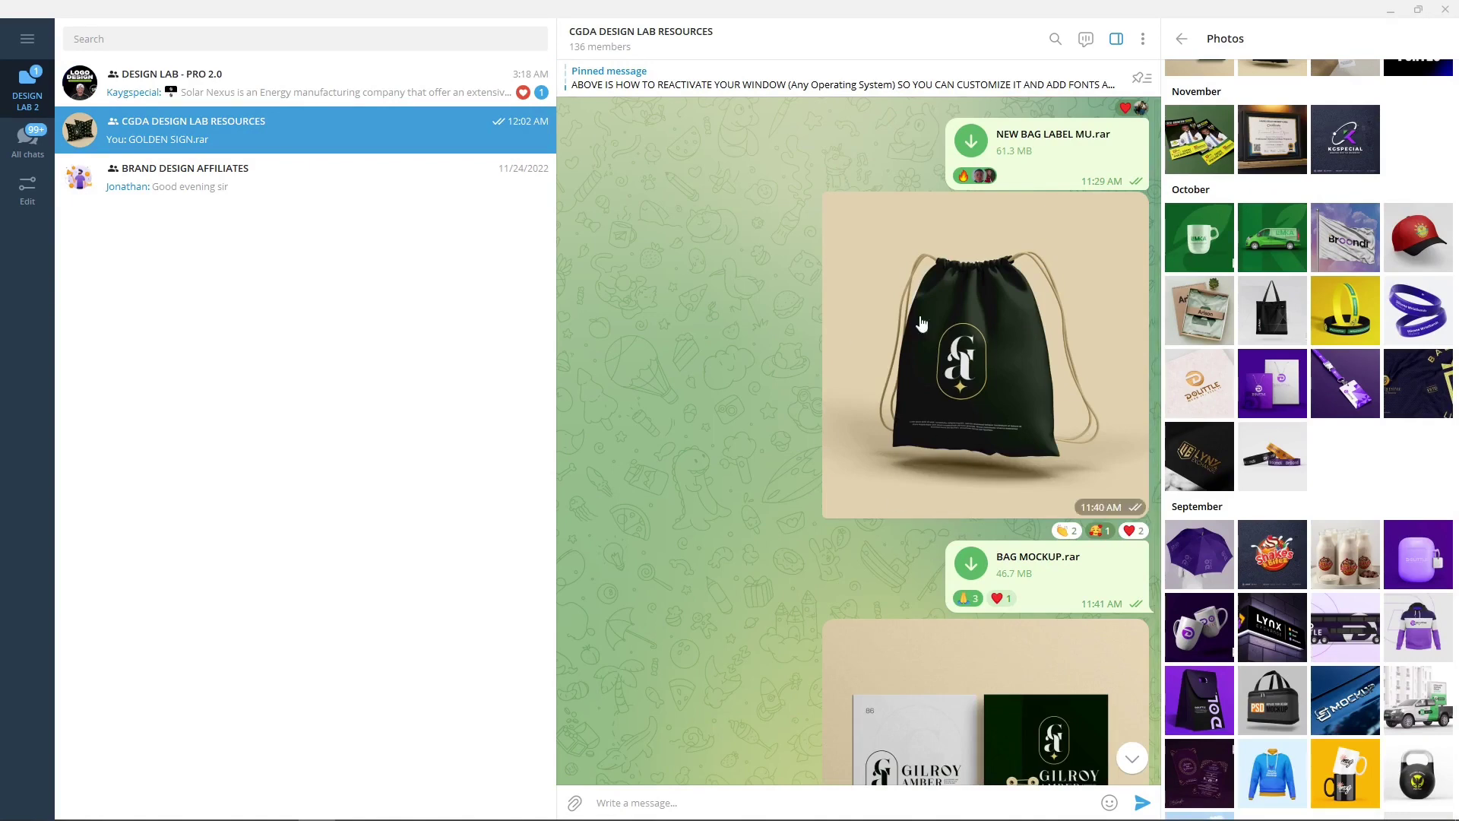
{"action": "scroll", "coordinate": [961, 404], "scroll_direction": "up", "scroll_amount": 10}
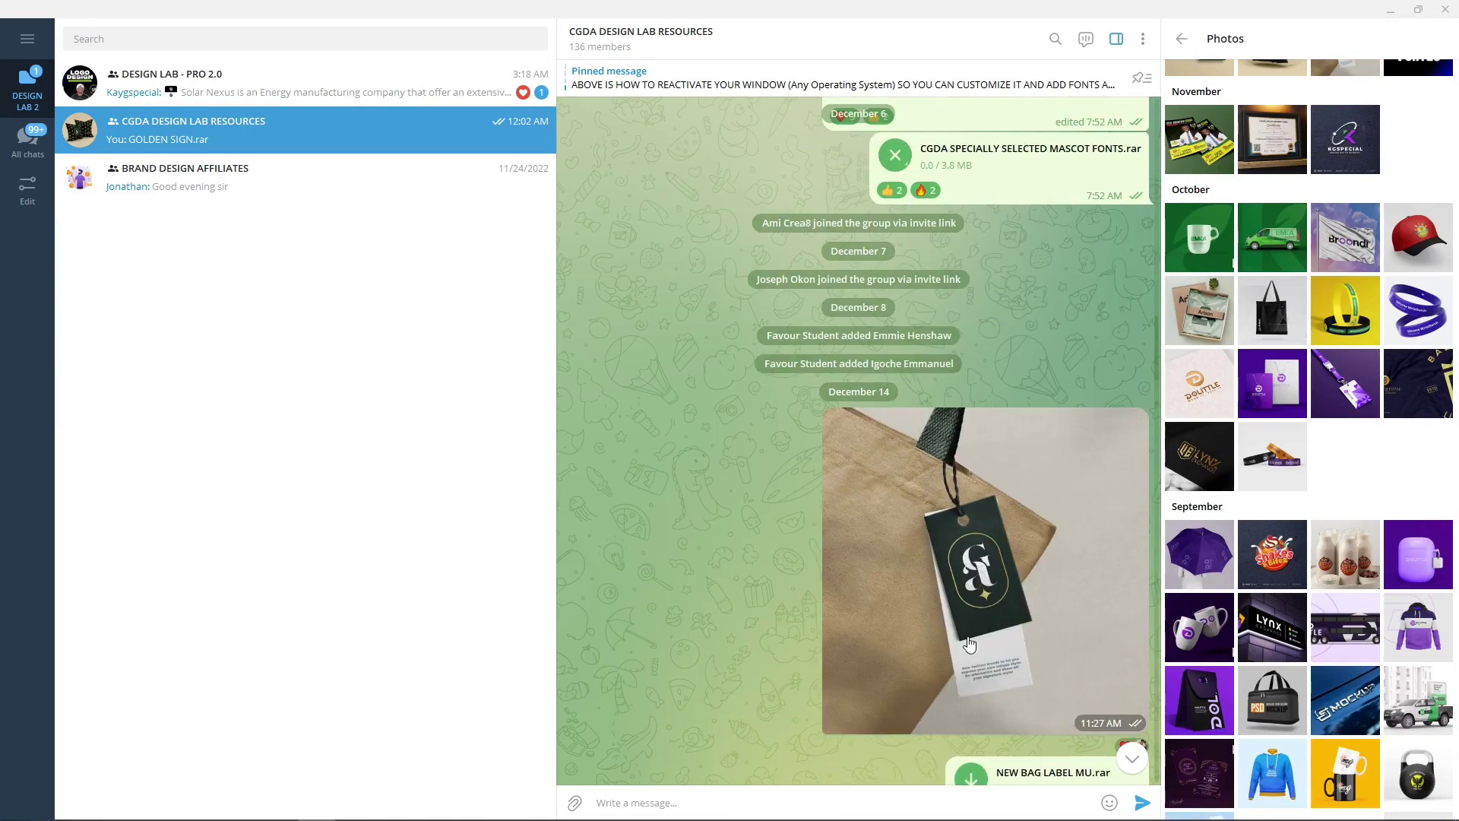
{"action": "scroll", "coordinate": [985, 525], "scroll_direction": "up", "scroll_amount": 5}
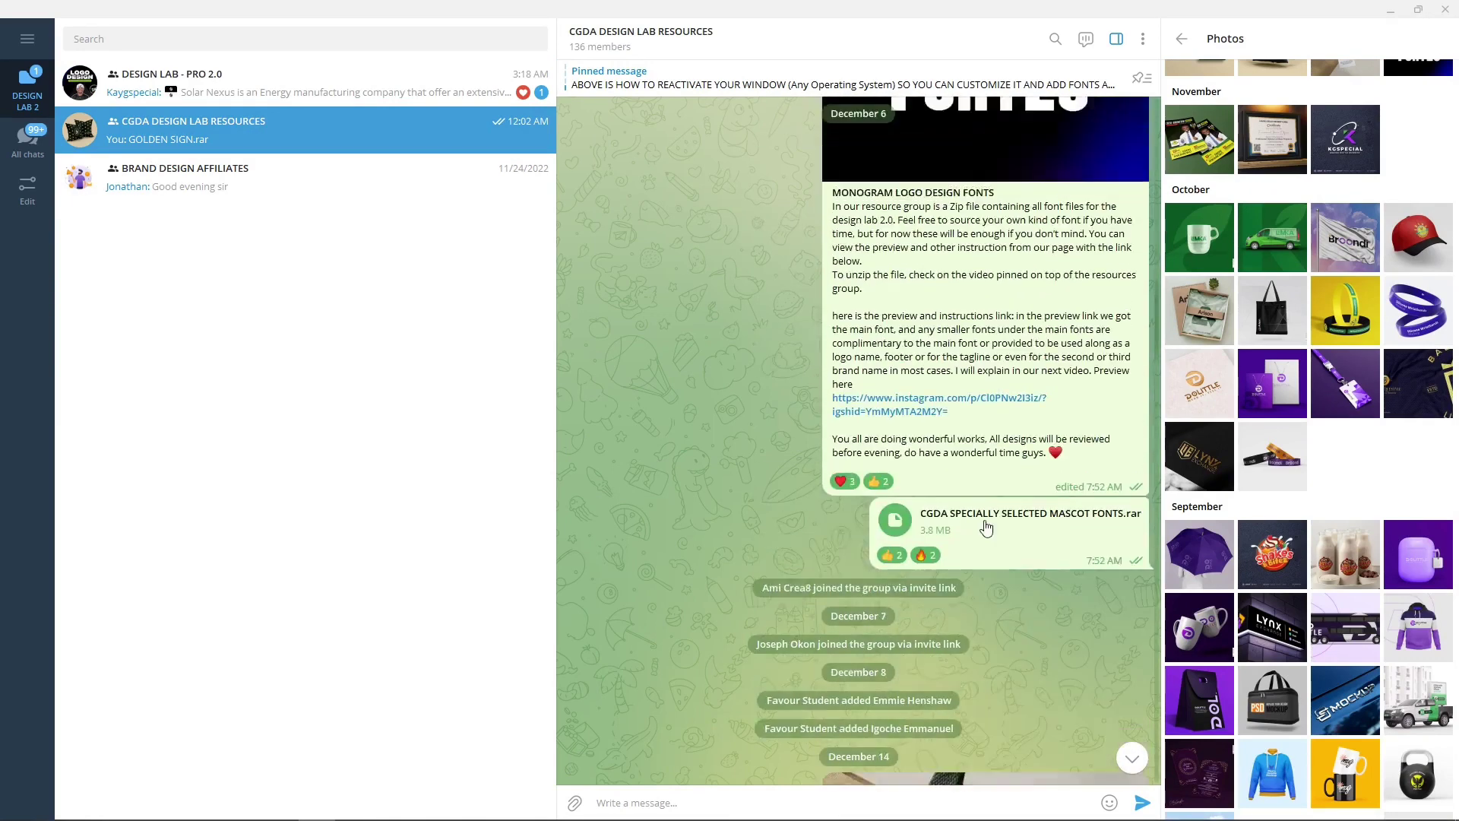
{"action": "scroll", "coordinate": [980, 528], "scroll_direction": "down", "scroll_amount": 4}
{"action": "scroll", "coordinate": [976, 529], "scroll_direction": "down", "scroll_amount": 3}
{"action": "scroll", "coordinate": [957, 527], "scroll_direction": "up", "scroll_amount": 12}
{"action": "scroll", "coordinate": [946, 526], "scroll_direction": "up", "scroll_amount": 15}
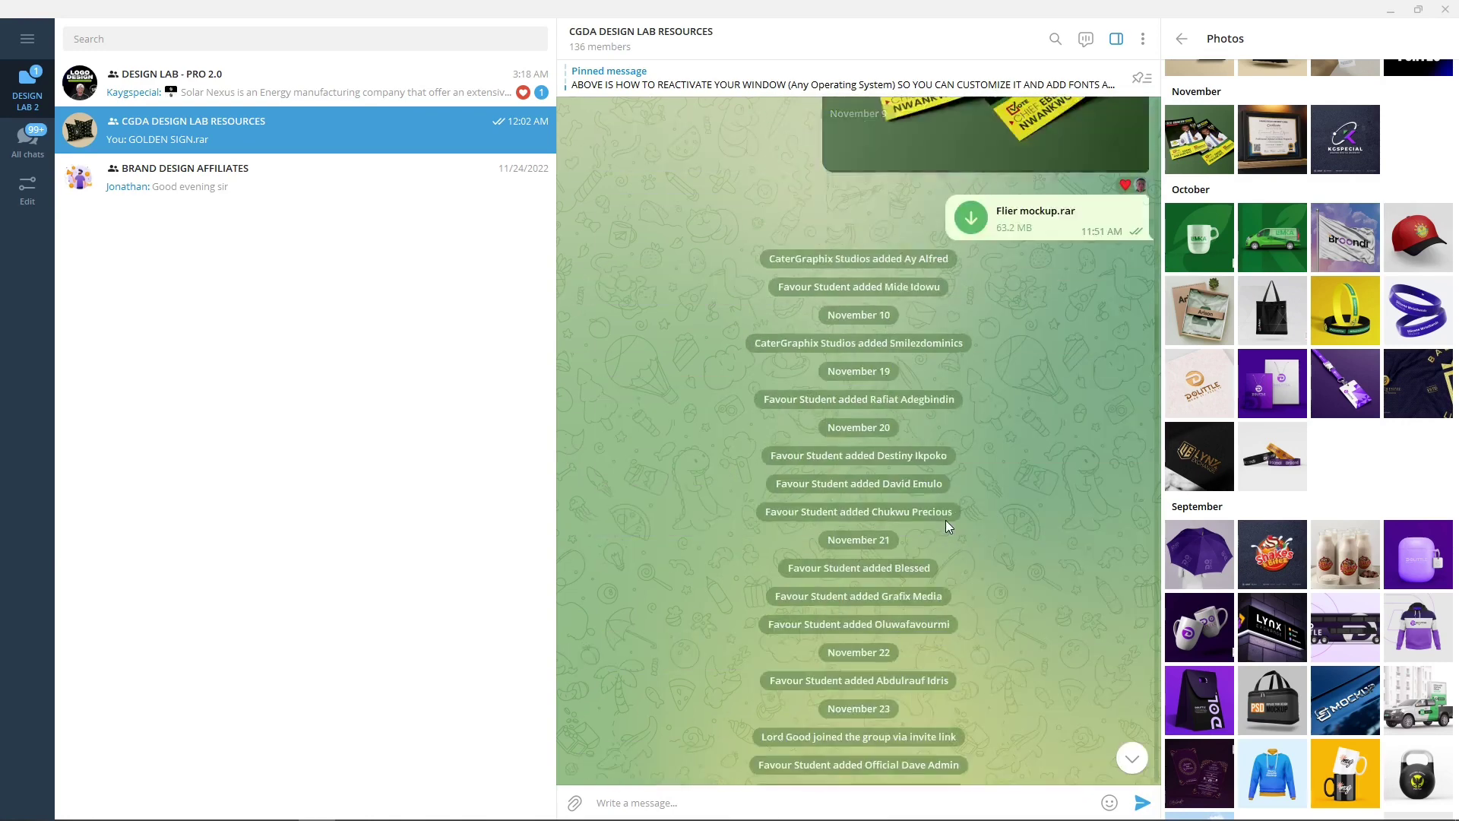
- Examine the group's October mockup posts for the mug, van, flag and cap
{"action": "scroll", "coordinate": [939, 527], "scroll_direction": "up", "scroll_amount": 10}
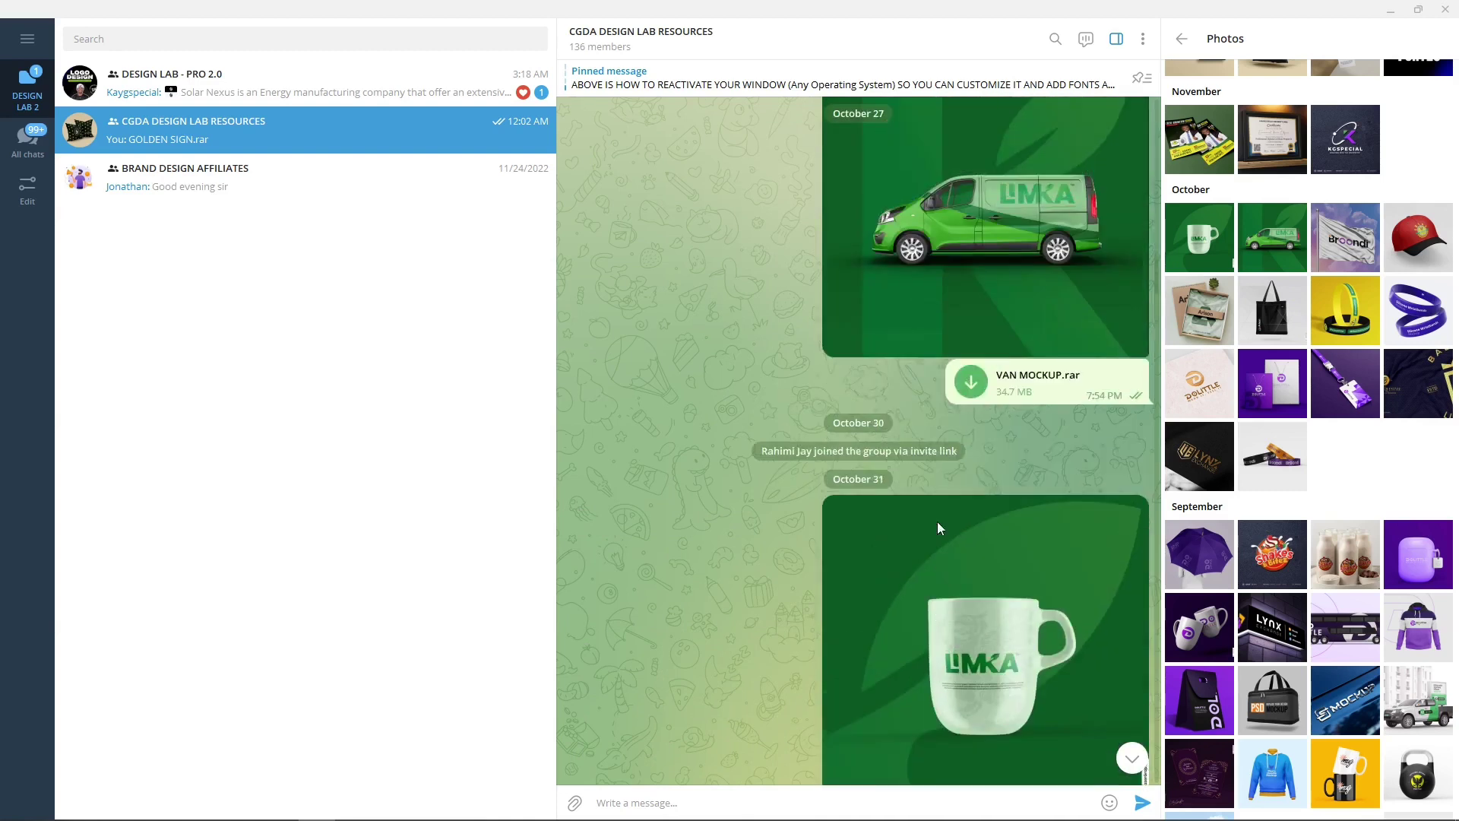
{"action": "scroll", "coordinate": [961, 562], "scroll_direction": "down", "scroll_amount": 4}
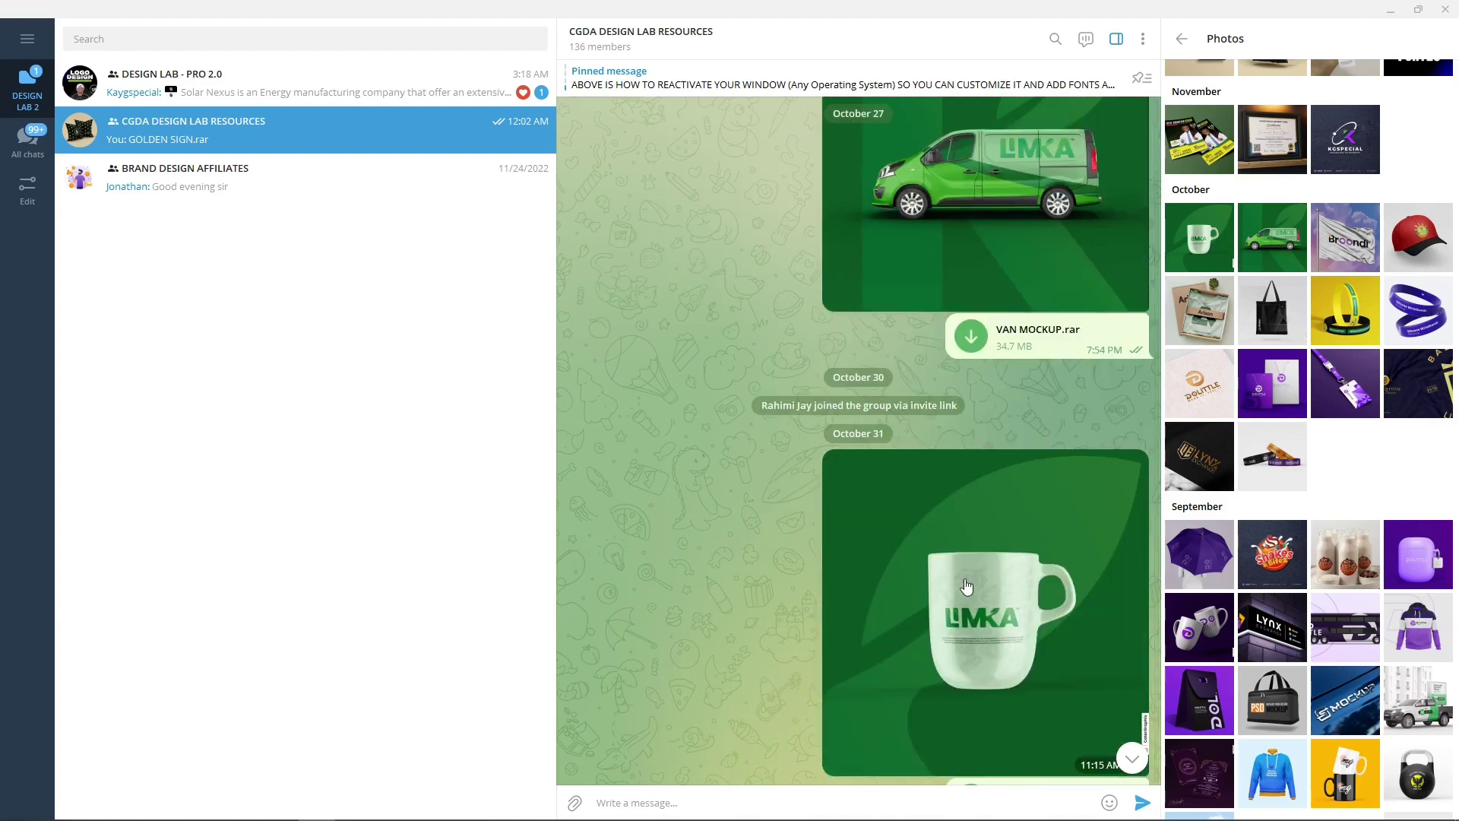
{"action": "scroll", "coordinate": [981, 600], "scroll_direction": "down", "scroll_amount": 3}
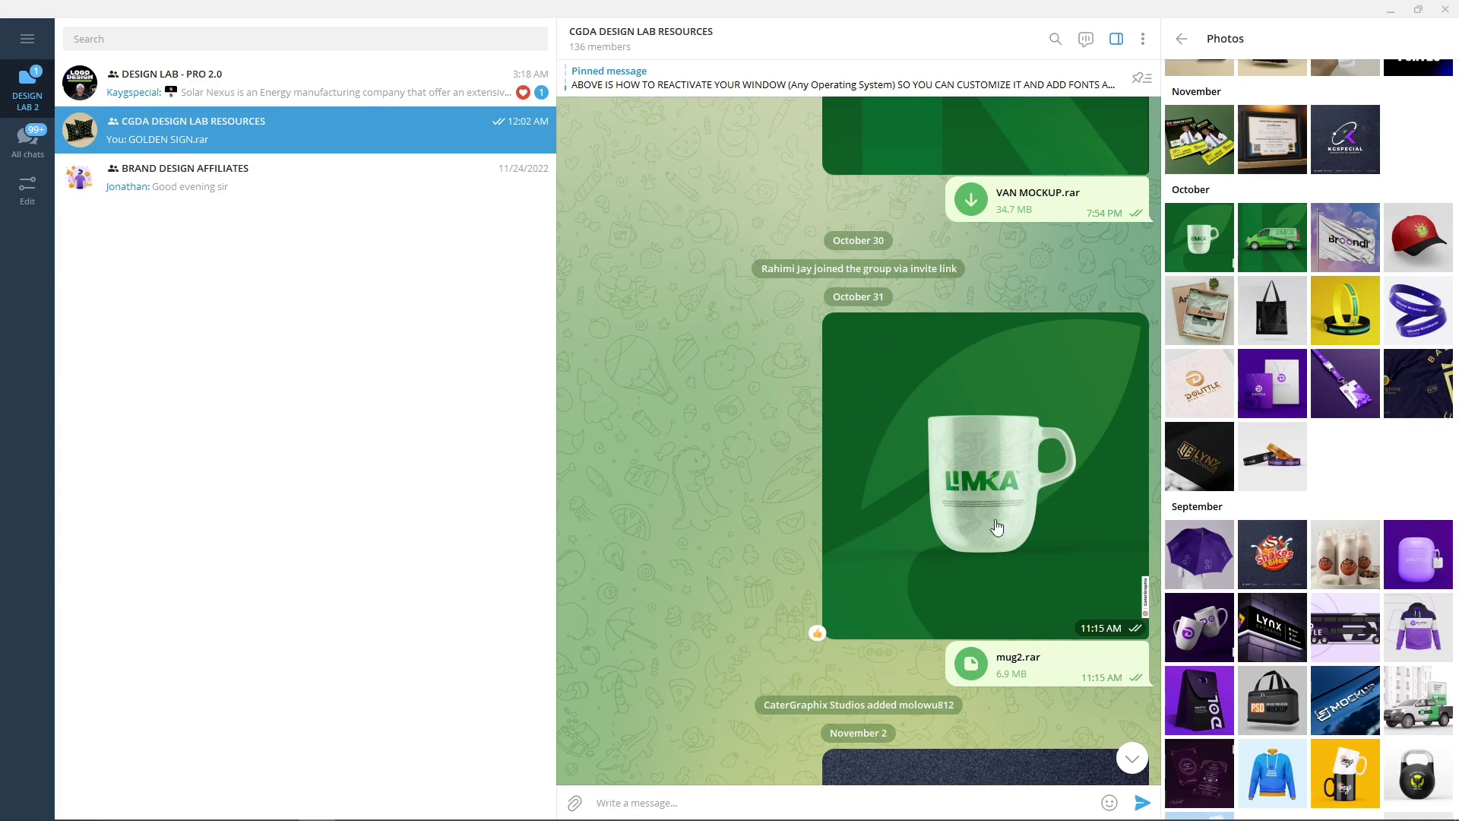
{"action": "scroll", "coordinate": [1035, 453], "scroll_direction": "up", "scroll_amount": 4}
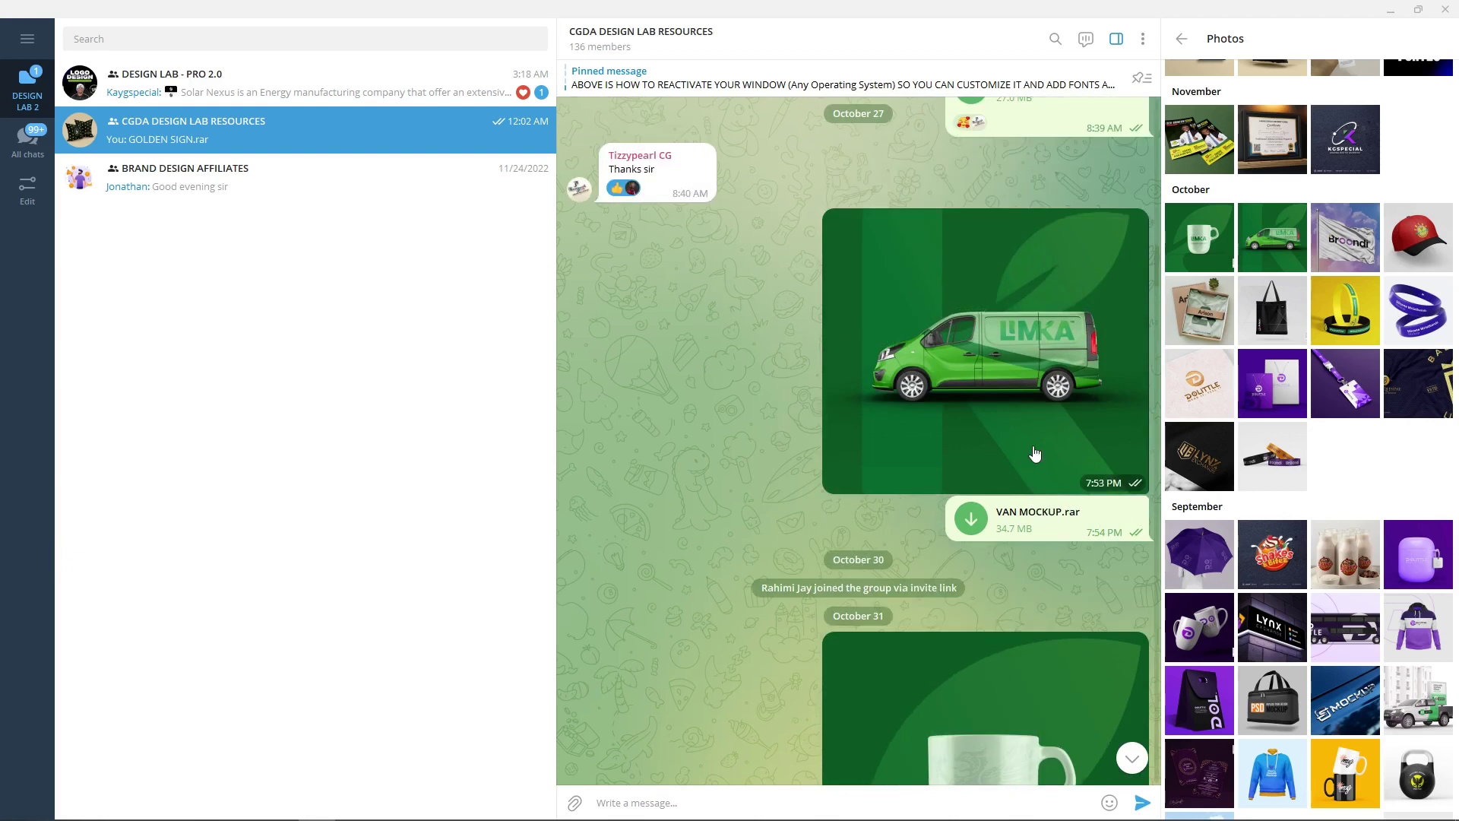
{"action": "scroll", "coordinate": [1018, 380], "scroll_direction": "up", "scroll_amount": 3}
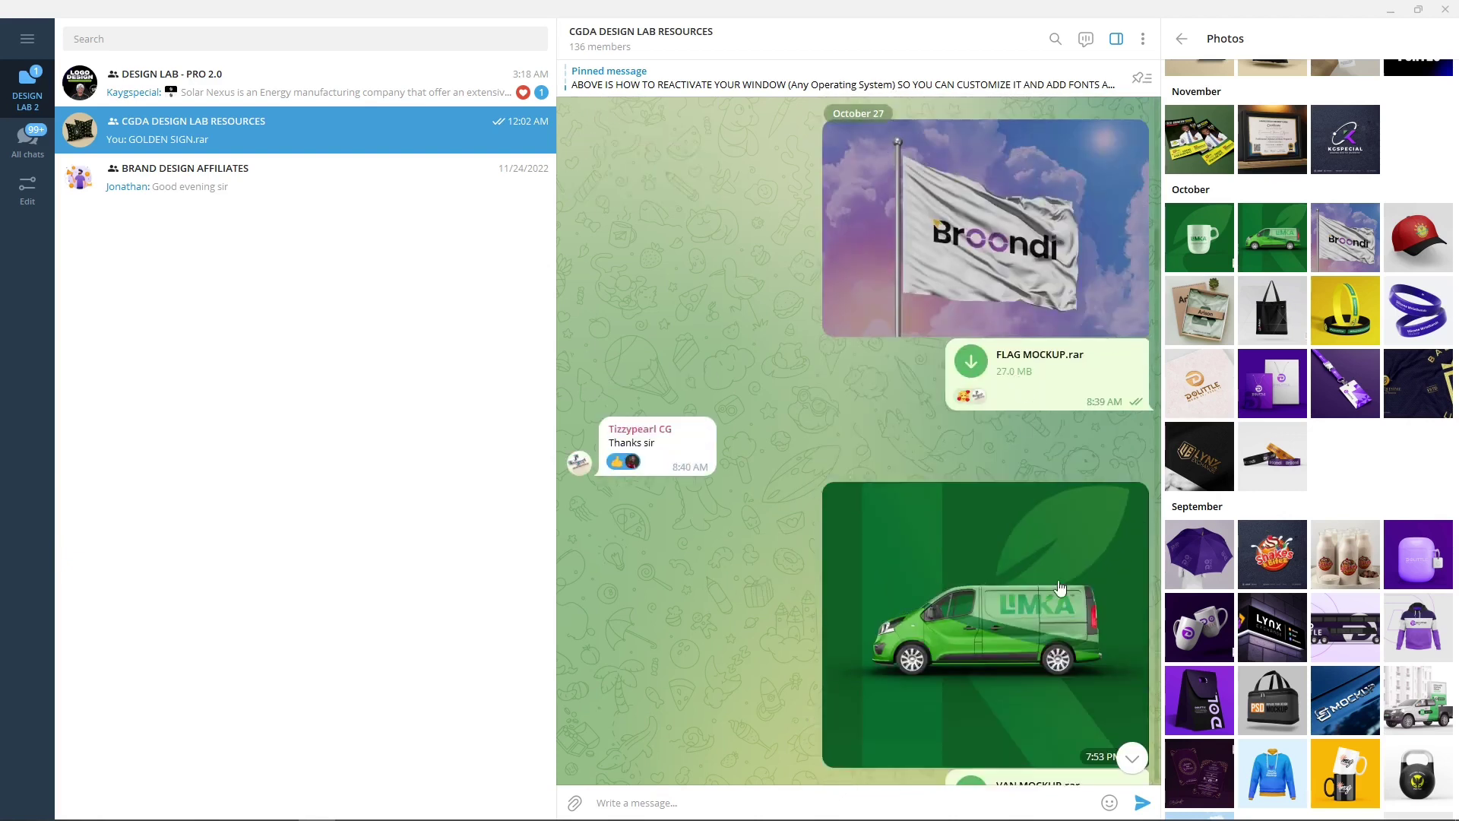
{"action": "scroll", "coordinate": [1043, 402], "scroll_direction": "up", "scroll_amount": 2}
{"action": "scroll", "coordinate": [1033, 532], "scroll_direction": "up", "scroll_amount": 10}
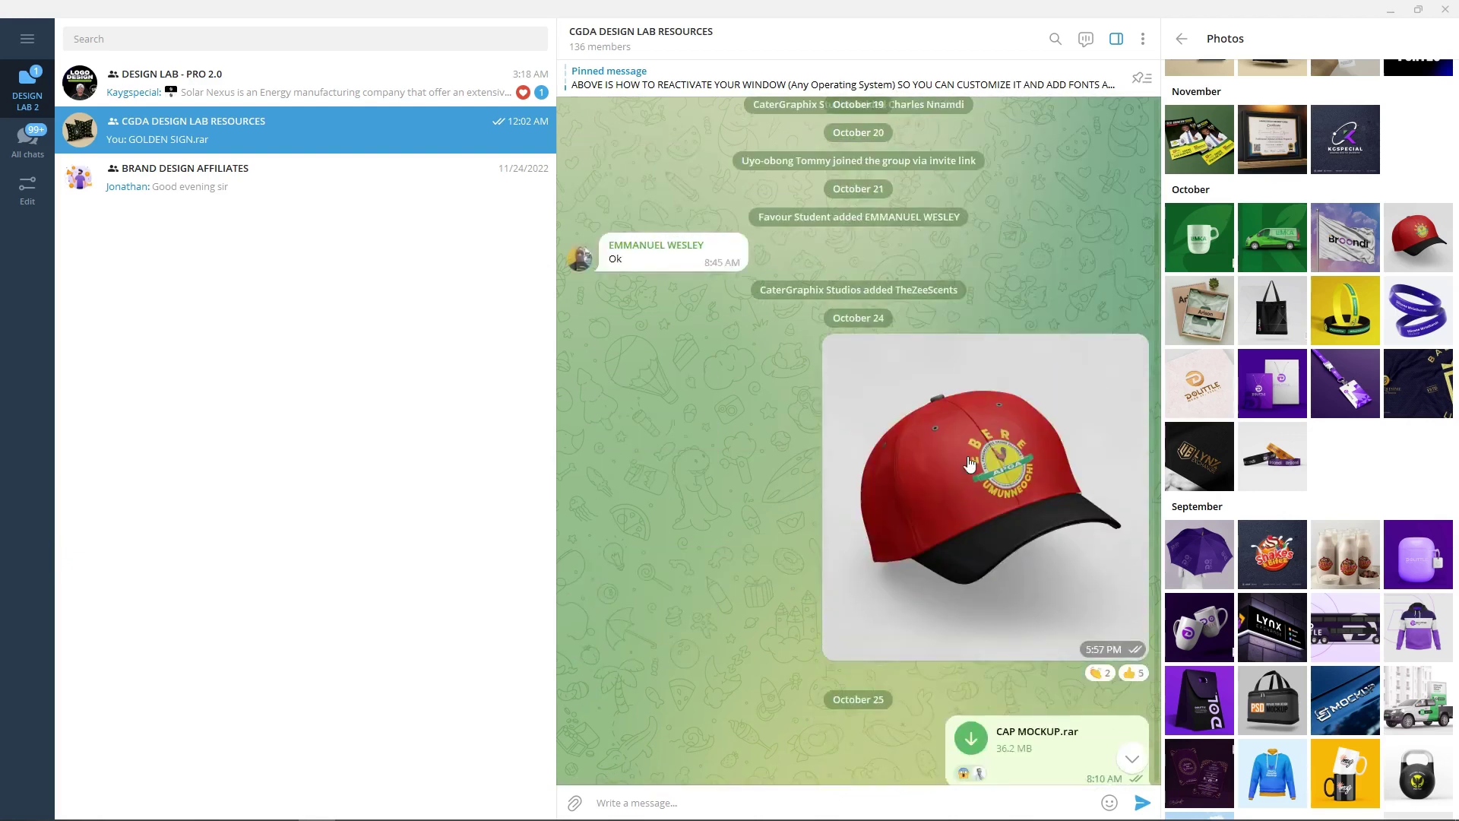
- Examine the group's earlier October mockup posts for the eco pack, casual bag, wristbands, gold logo, paper bags and ID card
{"action": "scroll", "coordinate": [1026, 653], "scroll_direction": "down", "scroll_amount": 2}
{"action": "scroll", "coordinate": [988, 623], "scroll_direction": "up", "scroll_amount": 8}
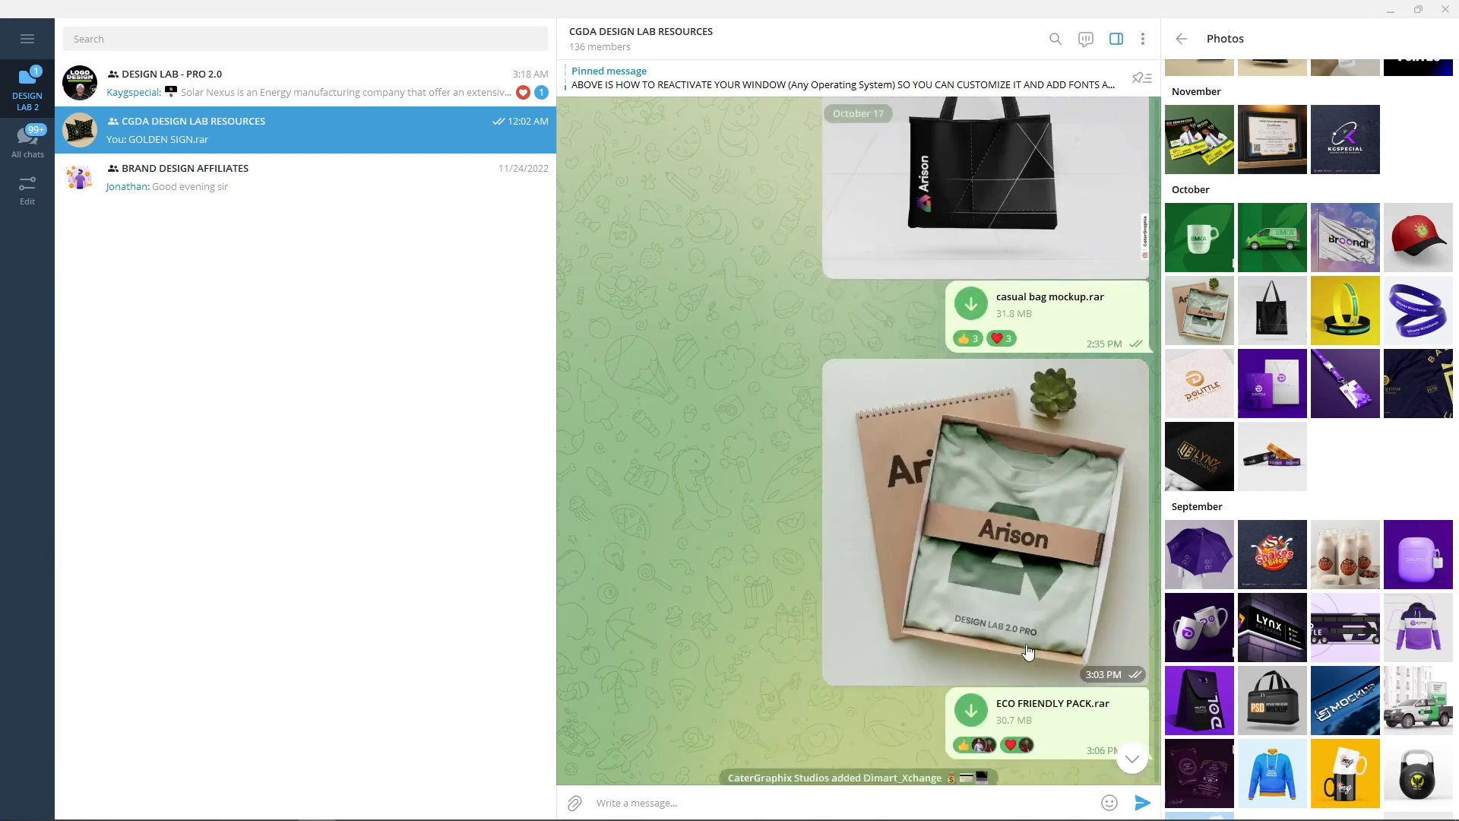
{"action": "scroll", "coordinate": [923, 574], "scroll_direction": "up", "scroll_amount": 5}
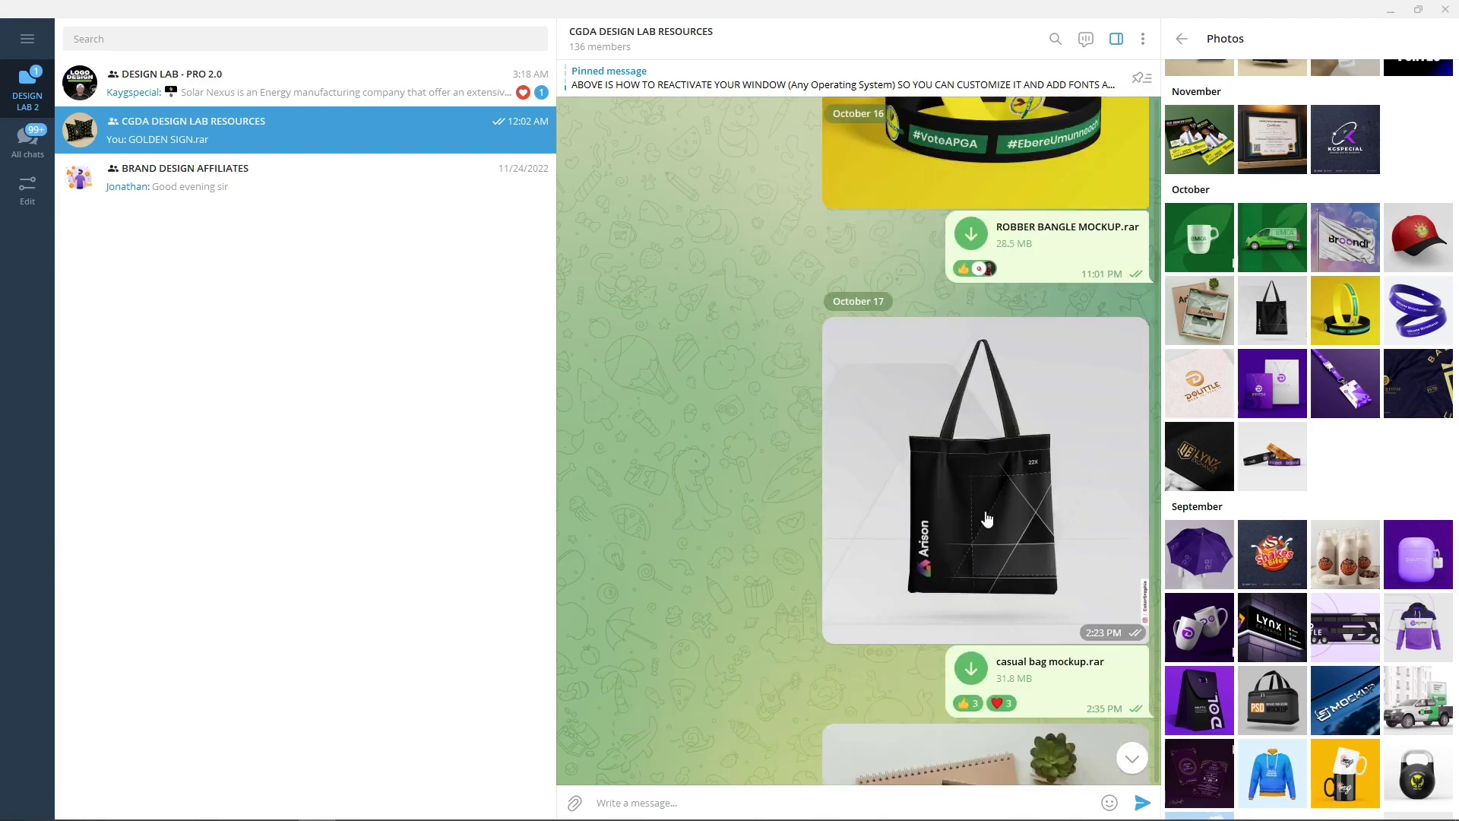
{"action": "scroll", "coordinate": [986, 519], "scroll_direction": "up", "scroll_amount": 15}
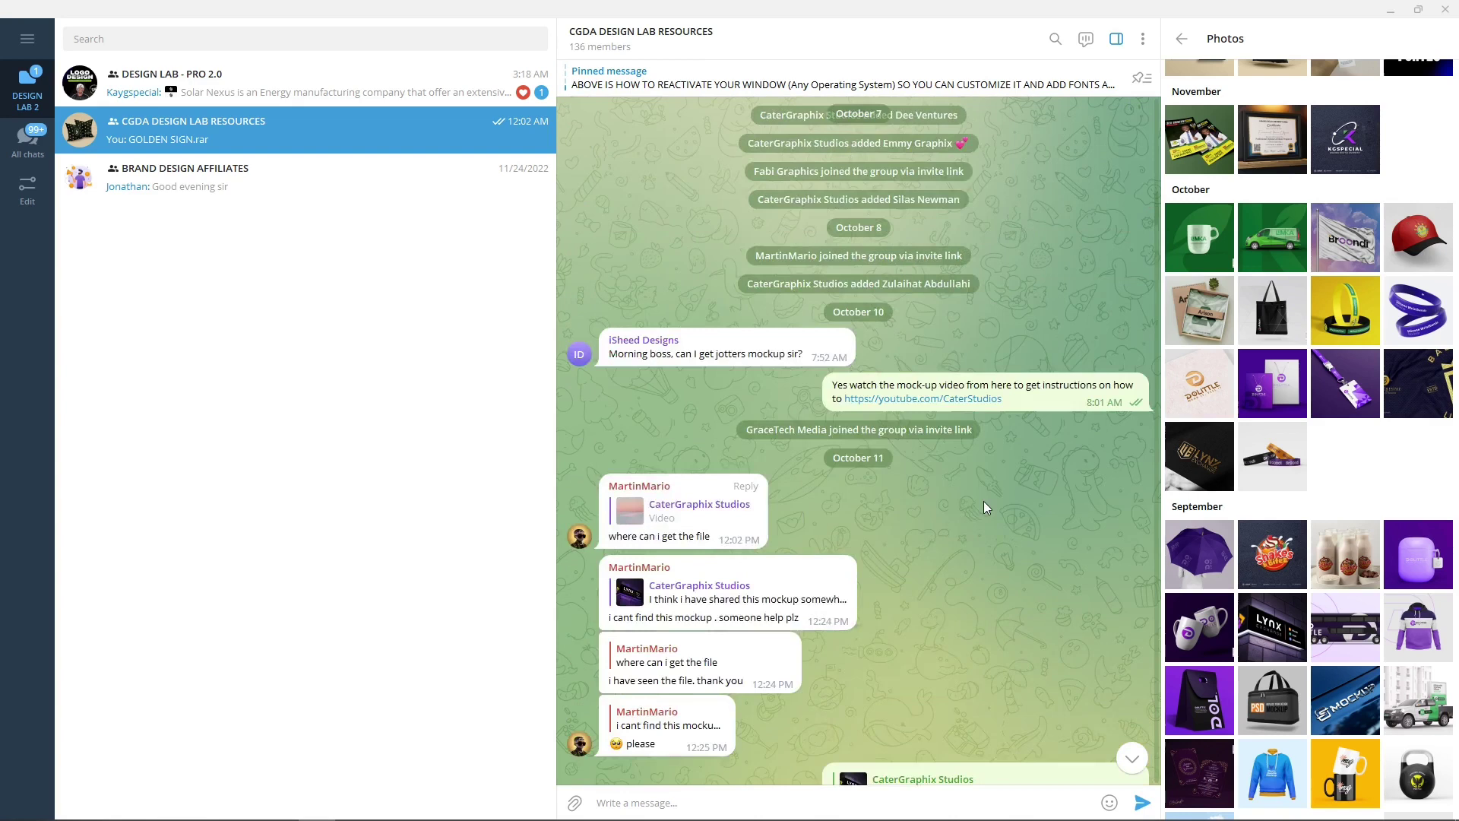
{"action": "scroll", "coordinate": [983, 500], "scroll_direction": "up", "scroll_amount": 15}
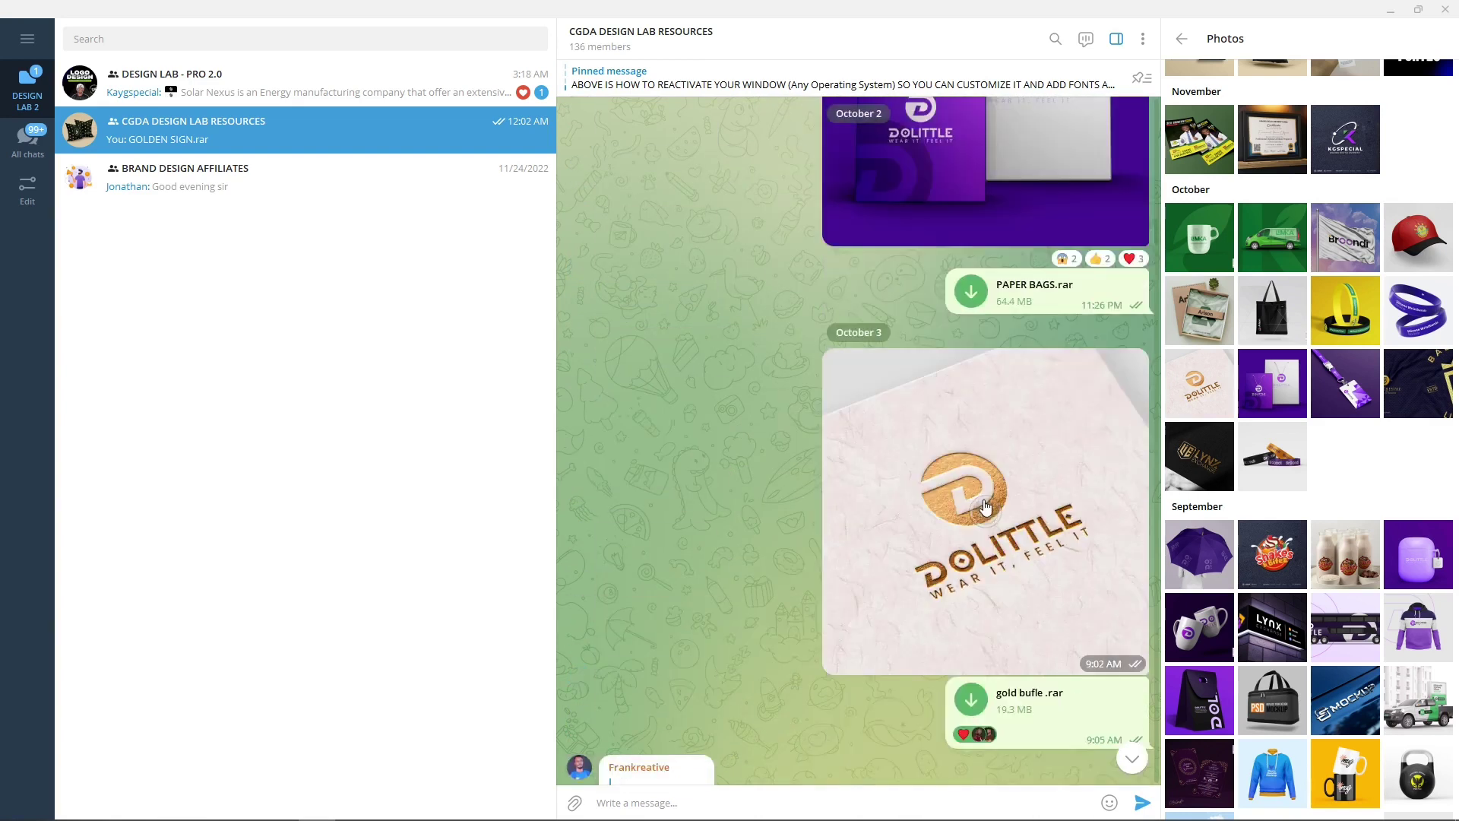
{"action": "scroll", "coordinate": [985, 502], "scroll_direction": "up", "scroll_amount": 10}
{"action": "scroll", "coordinate": [1003, 509], "scroll_direction": "down", "scroll_amount": 5}
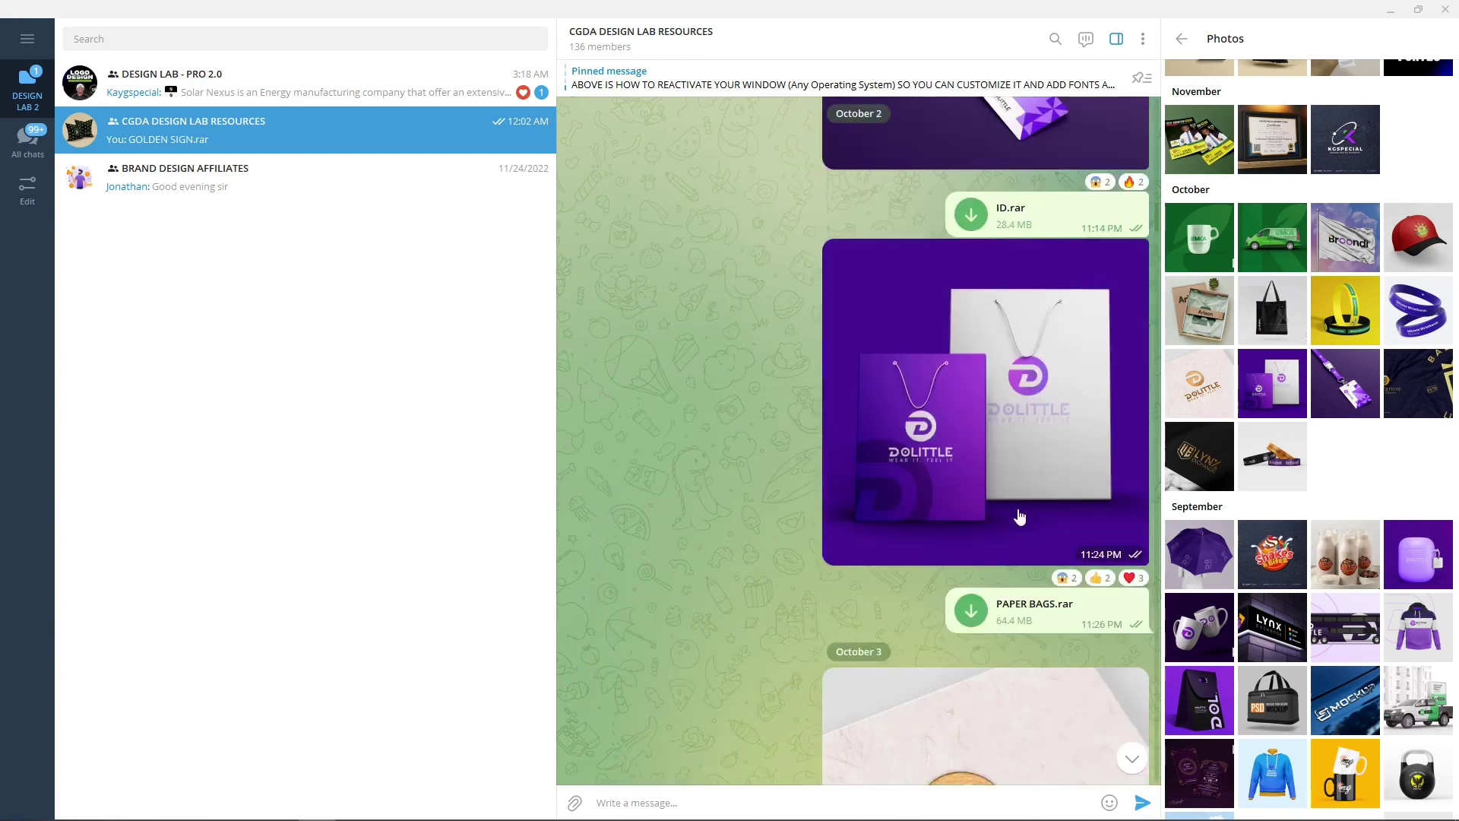
{"action": "scroll", "coordinate": [1014, 524], "scroll_direction": "up", "scroll_amount": 8}
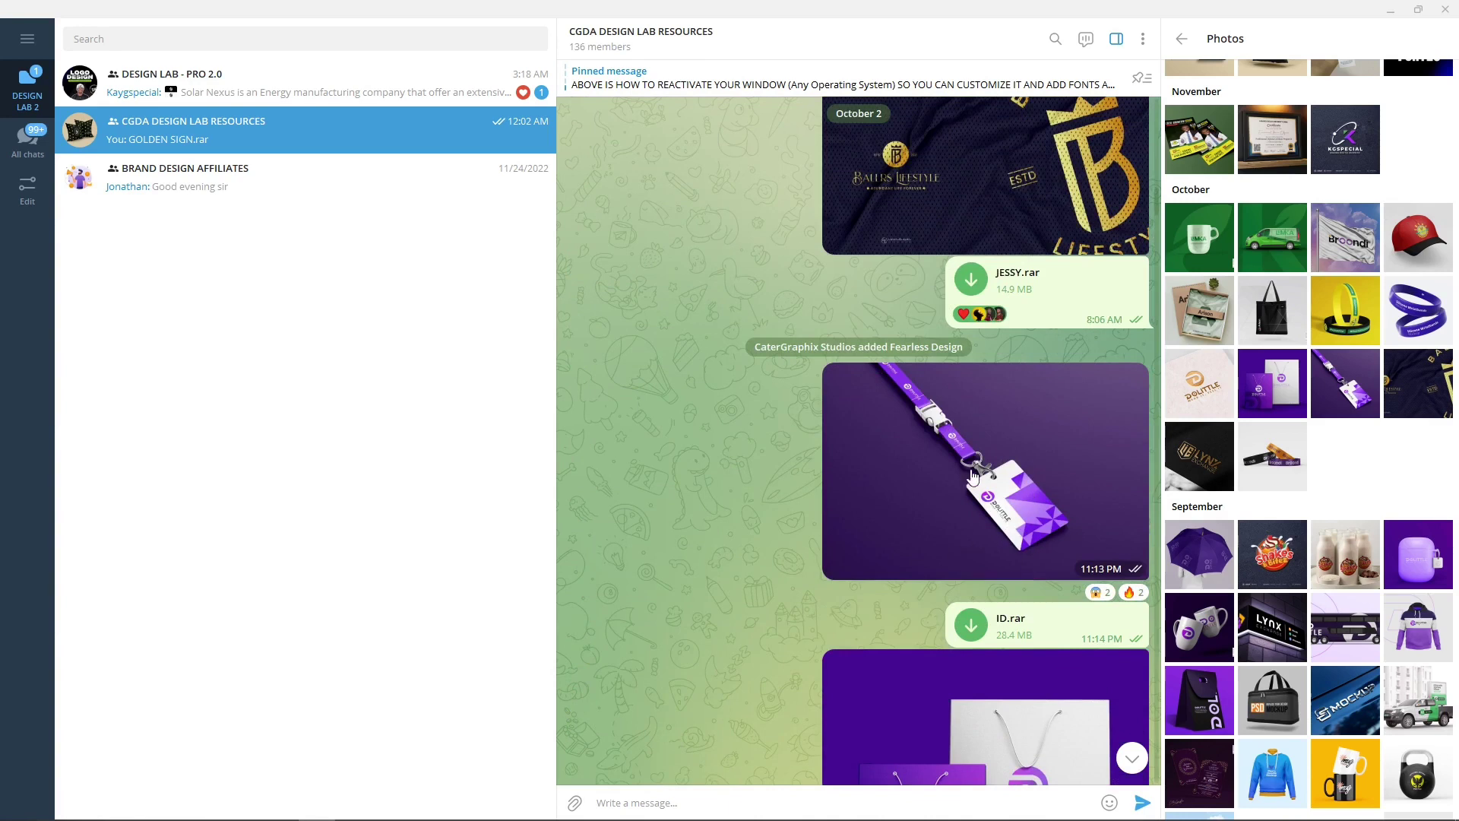
{"action": "scroll", "coordinate": [973, 475], "scroll_direction": "up", "scroll_amount": 15}
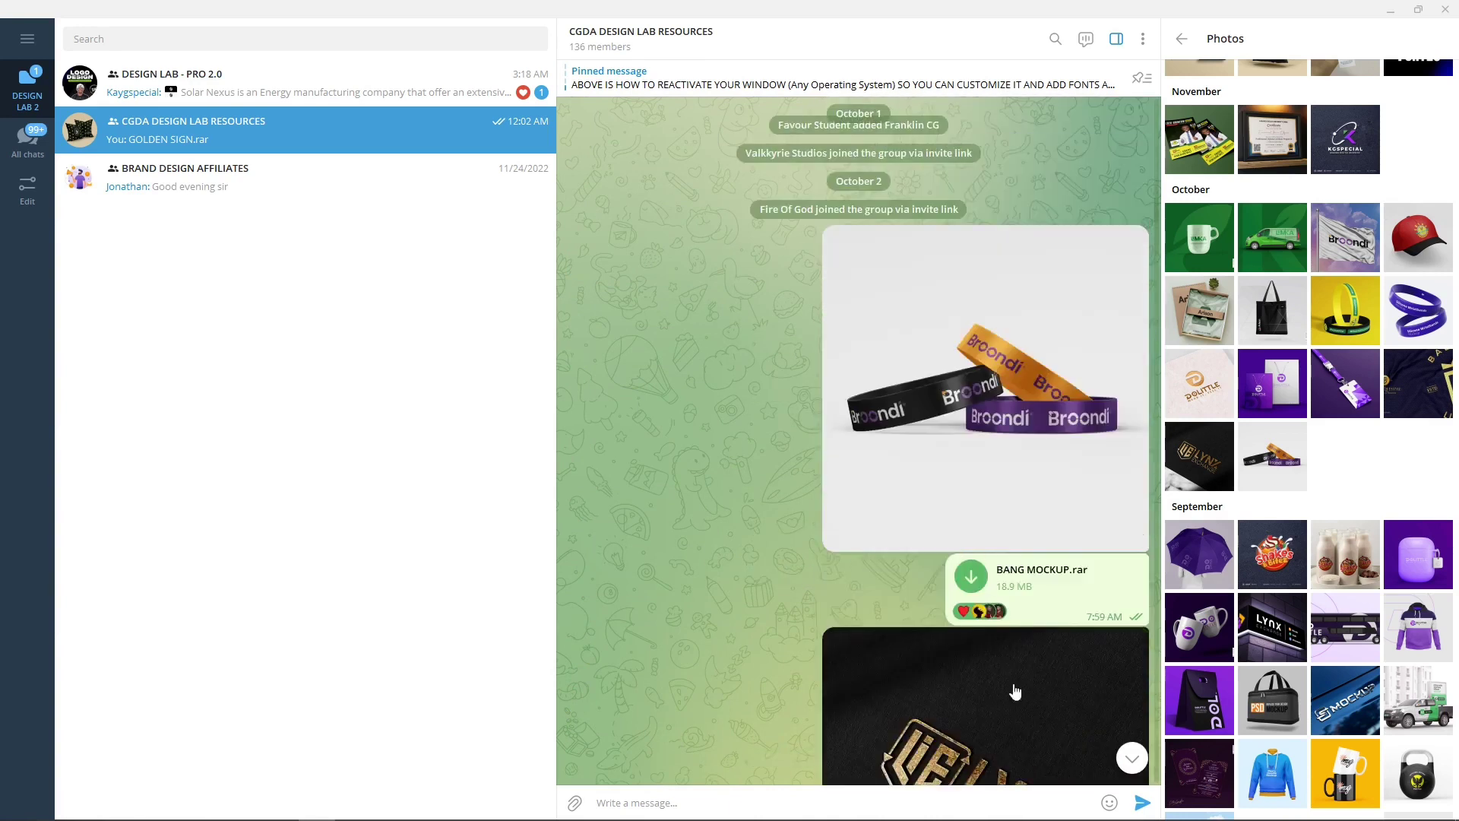
- Look back through the late September posts covering the umbrella, sign, cups, van, kettlebell and glossy mug mockups
{"action": "scroll", "coordinate": [1015, 692], "scroll_direction": "up", "scroll_amount": 8}
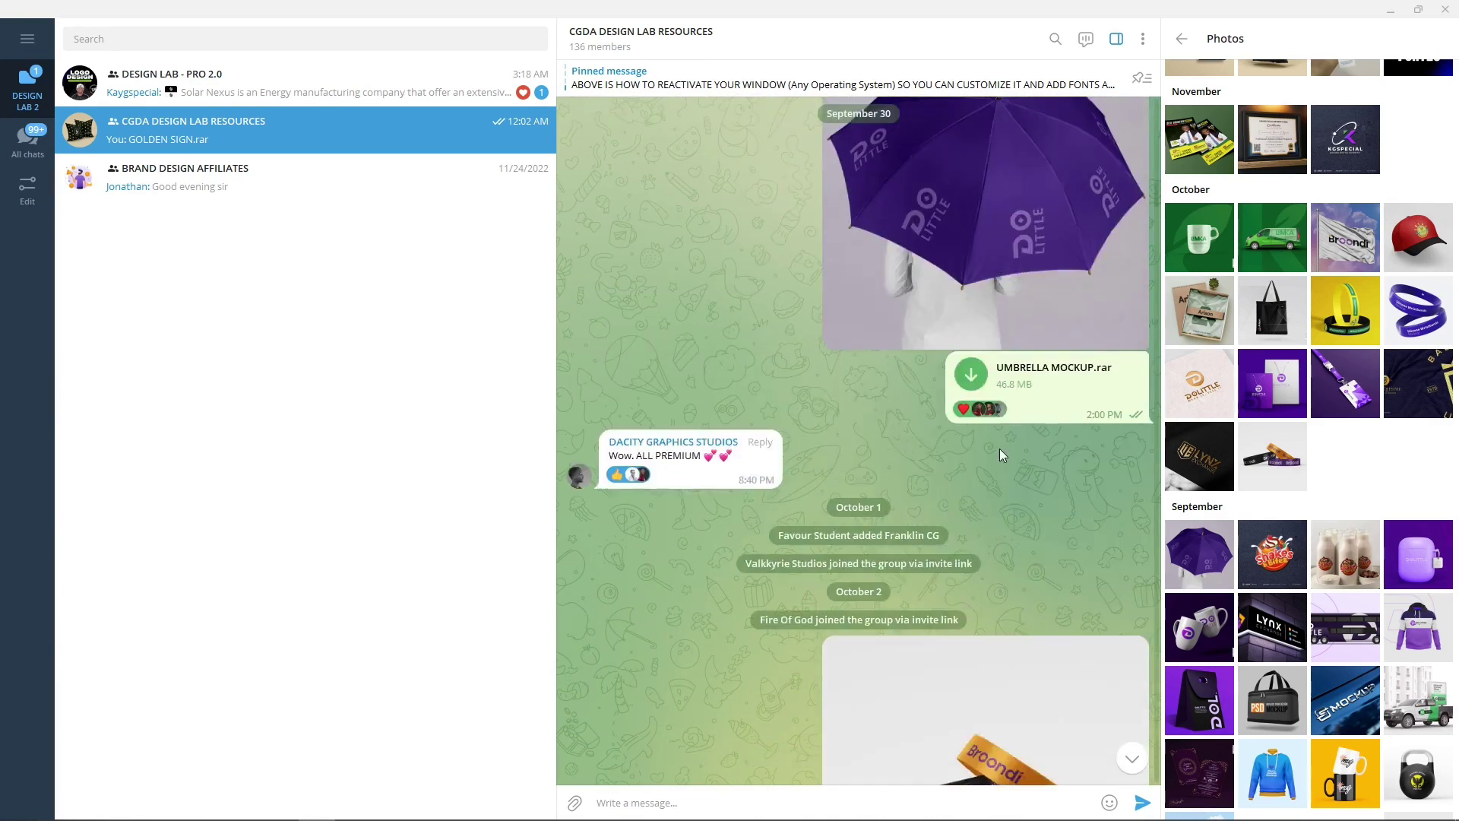
{"action": "scroll", "coordinate": [999, 454], "scroll_direction": "up", "scroll_amount": 20}
{"action": "scroll", "coordinate": [1000, 455], "scroll_direction": "up", "scroll_amount": 15}
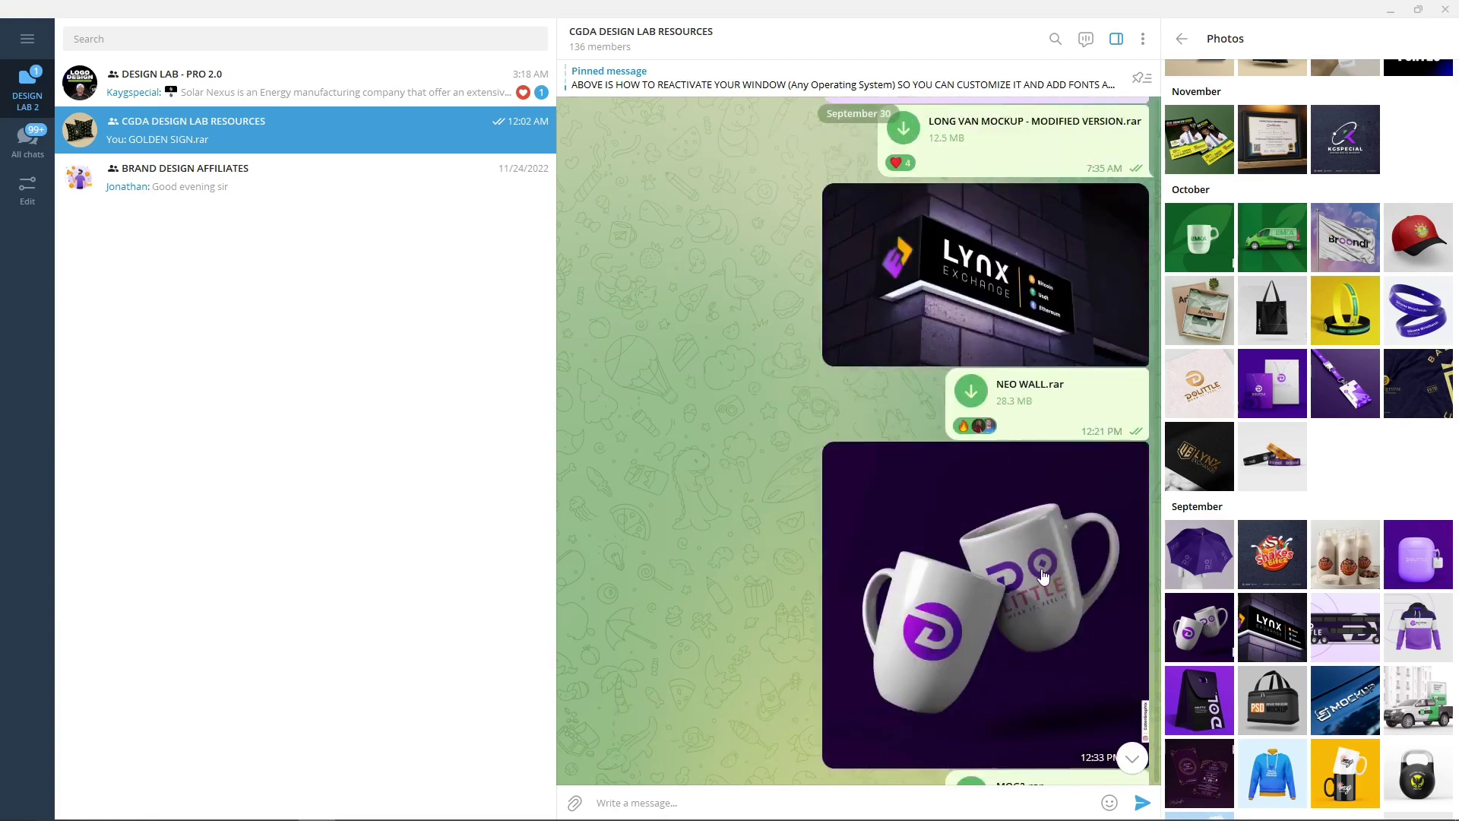
{"action": "scroll", "coordinate": [1043, 576], "scroll_direction": "up", "scroll_amount": 15}
{"action": "scroll", "coordinate": [1055, 520], "scroll_direction": "up", "scroll_amount": 20}
{"action": "scroll", "coordinate": [1067, 519], "scroll_direction": "up", "scroll_amount": 20}
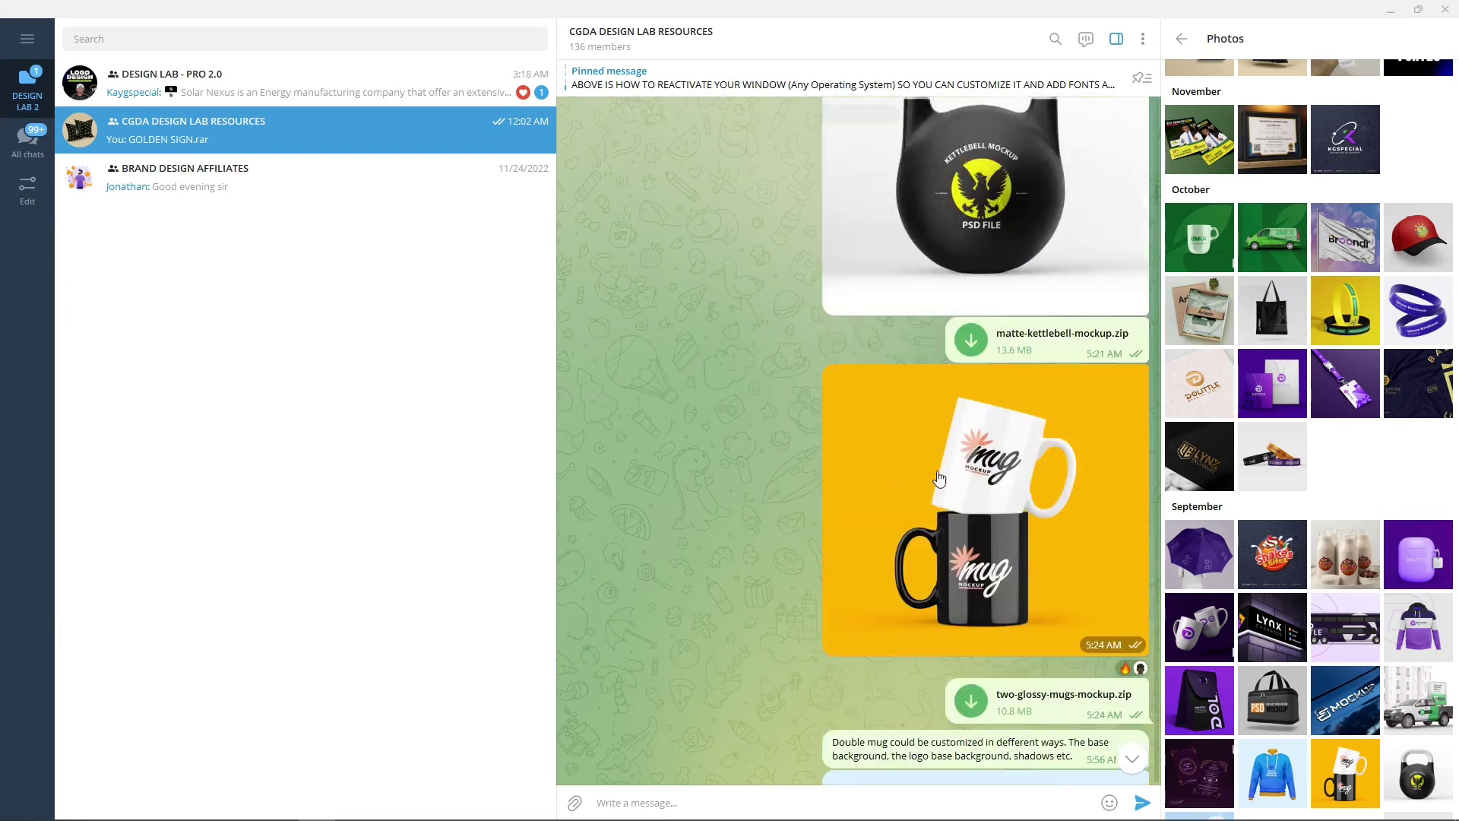
{"action": "scroll", "coordinate": [940, 477], "scroll_direction": "up", "scroll_amount": 20}
{"action": "scroll", "coordinate": [942, 431], "scroll_direction": "up", "scroll_amount": 20}
{"action": "scroll", "coordinate": [961, 453], "scroll_direction": "up", "scroll_amount": 20}
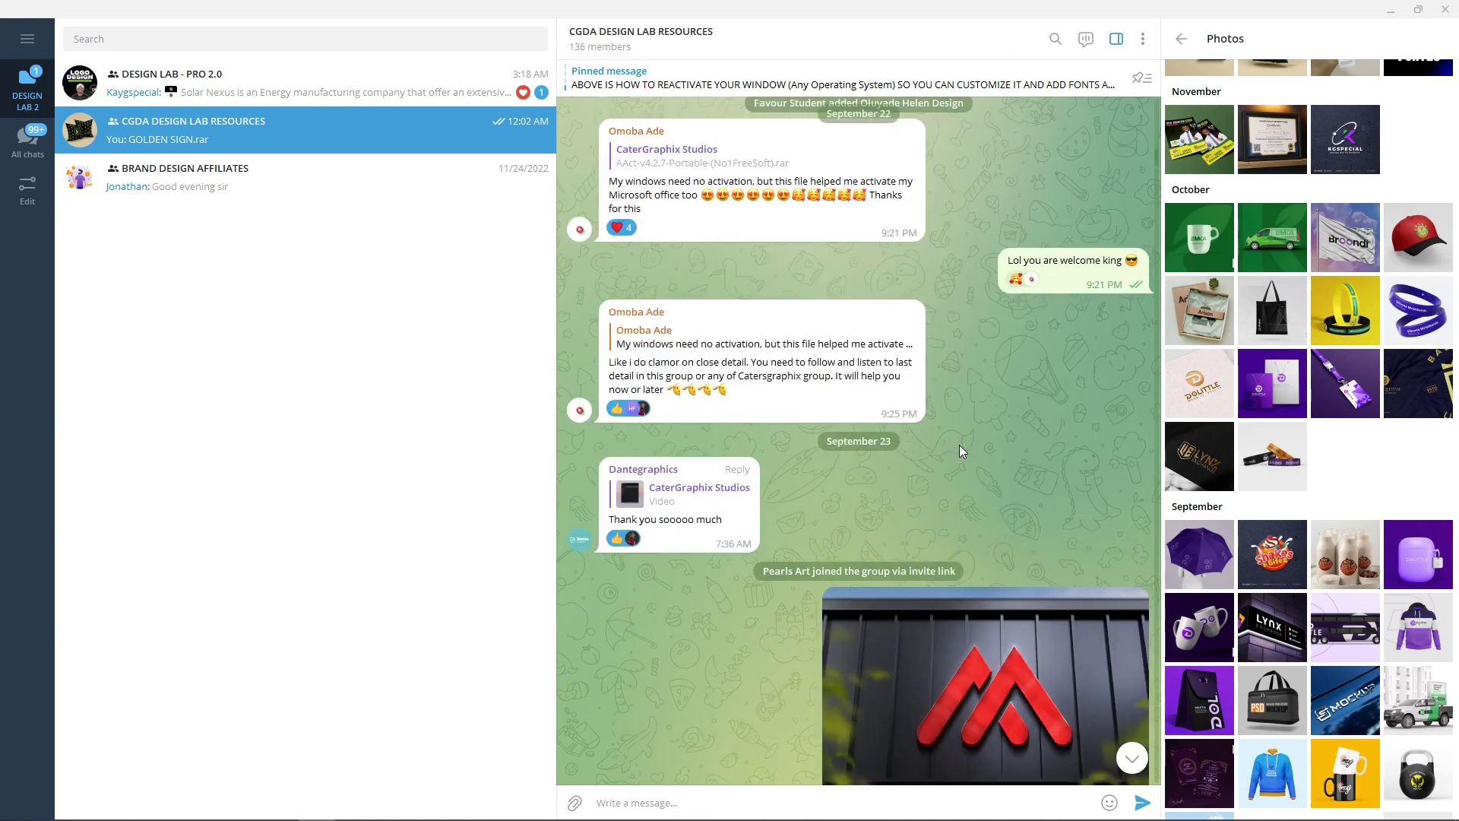
- Check the group's posts from September 21 back to 19, including the font link, 3D building, laptop and gold wall mockups
{"action": "scroll", "coordinate": [959, 447], "scroll_direction": "up", "scroll_amount": 20}
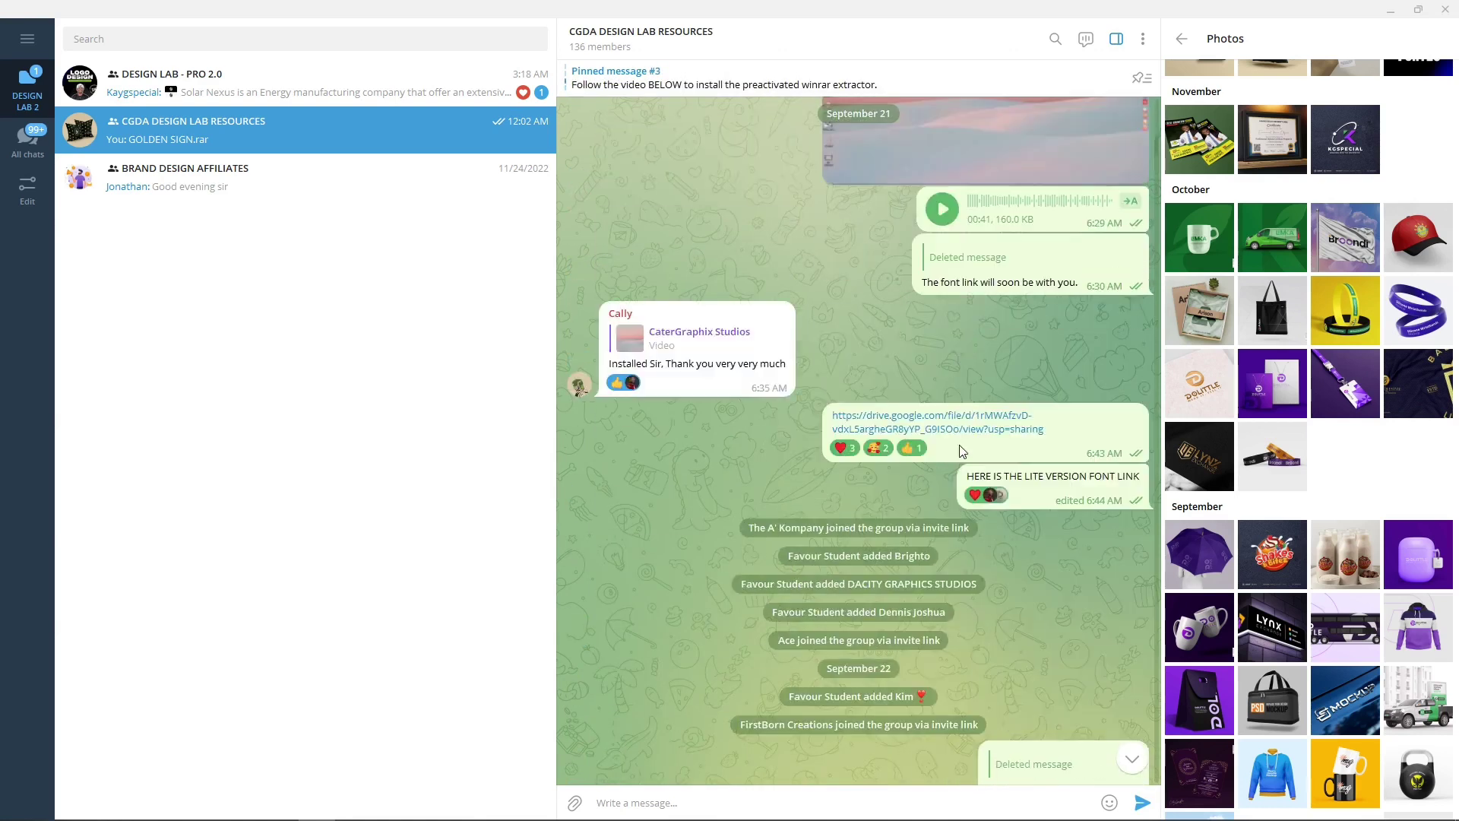
{"action": "scroll", "coordinate": [960, 450], "scroll_direction": "up", "scroll_amount": 20}
{"action": "scroll", "coordinate": [961, 452], "scroll_direction": "up", "scroll_amount": 20}
{"action": "scroll", "coordinate": [962, 451], "scroll_direction": "up", "scroll_amount": 20}
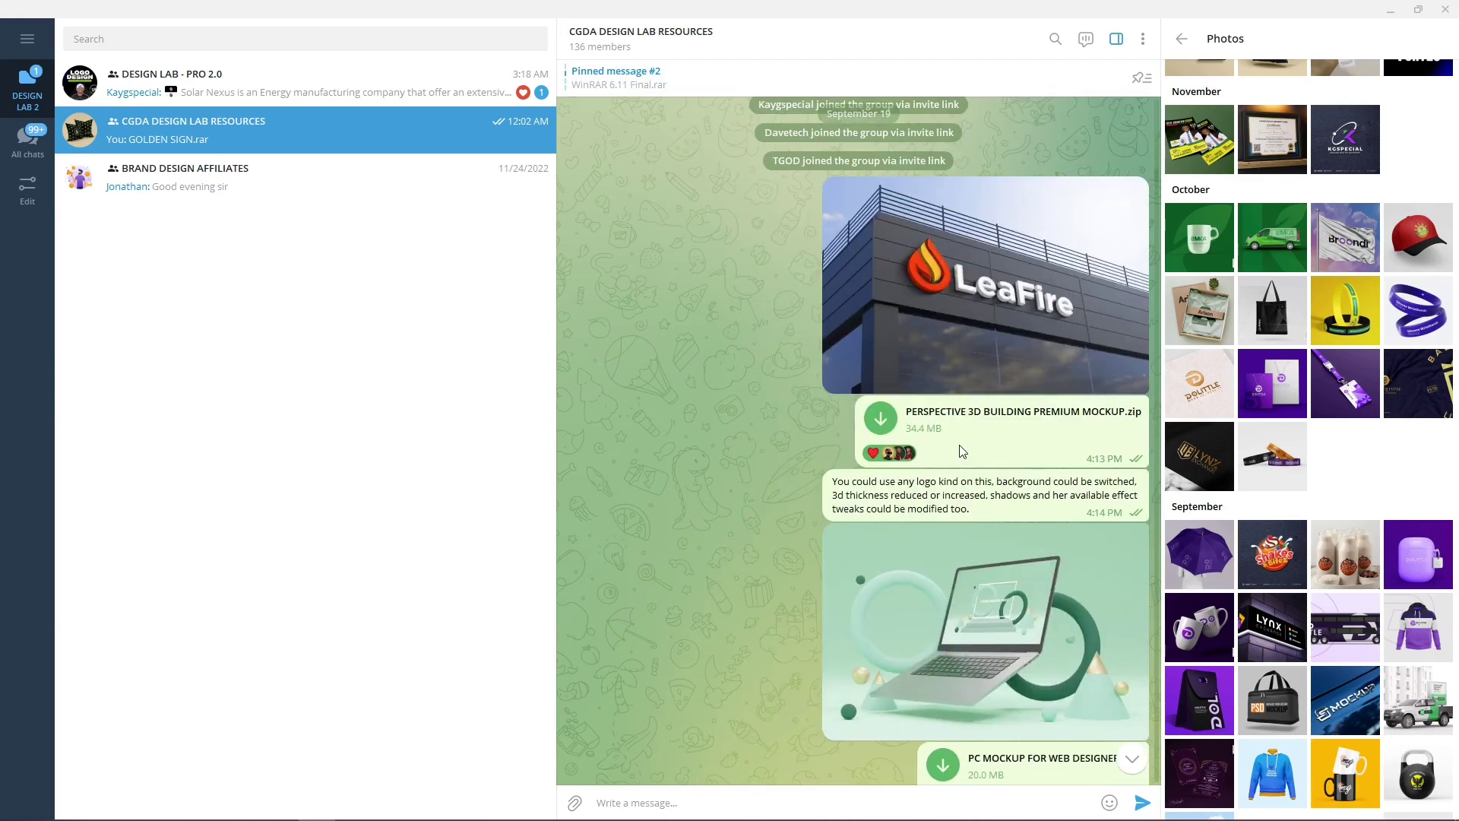
{"action": "scroll", "coordinate": [961, 452], "scroll_direction": "up", "scroll_amount": 20}
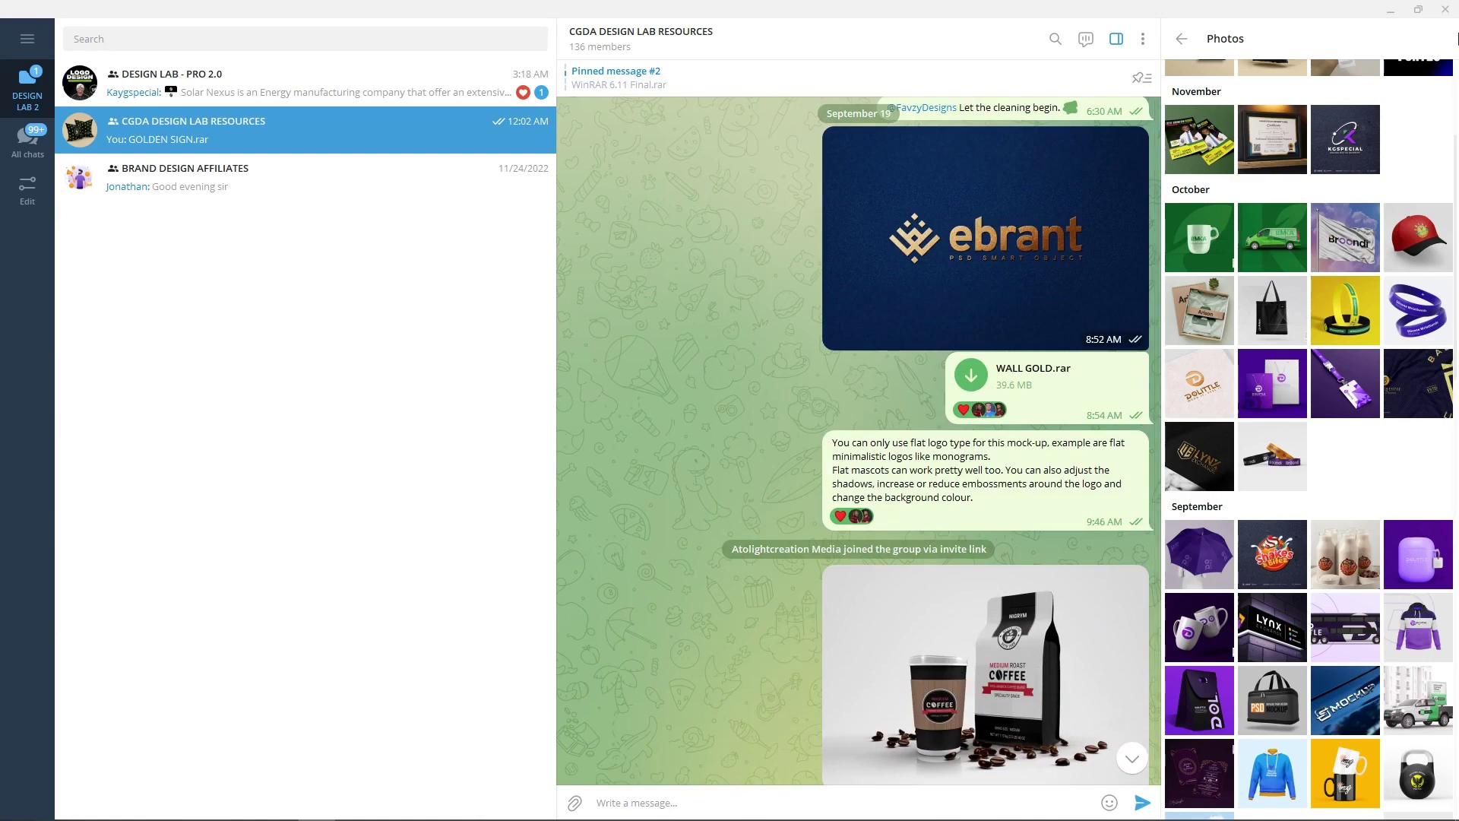
- Switch back to Photoshop and view the Gilroy Amber mockup grid and the recolored brand board in Untitled-2
{"action": "left_click", "coordinate": [1390, 9]}
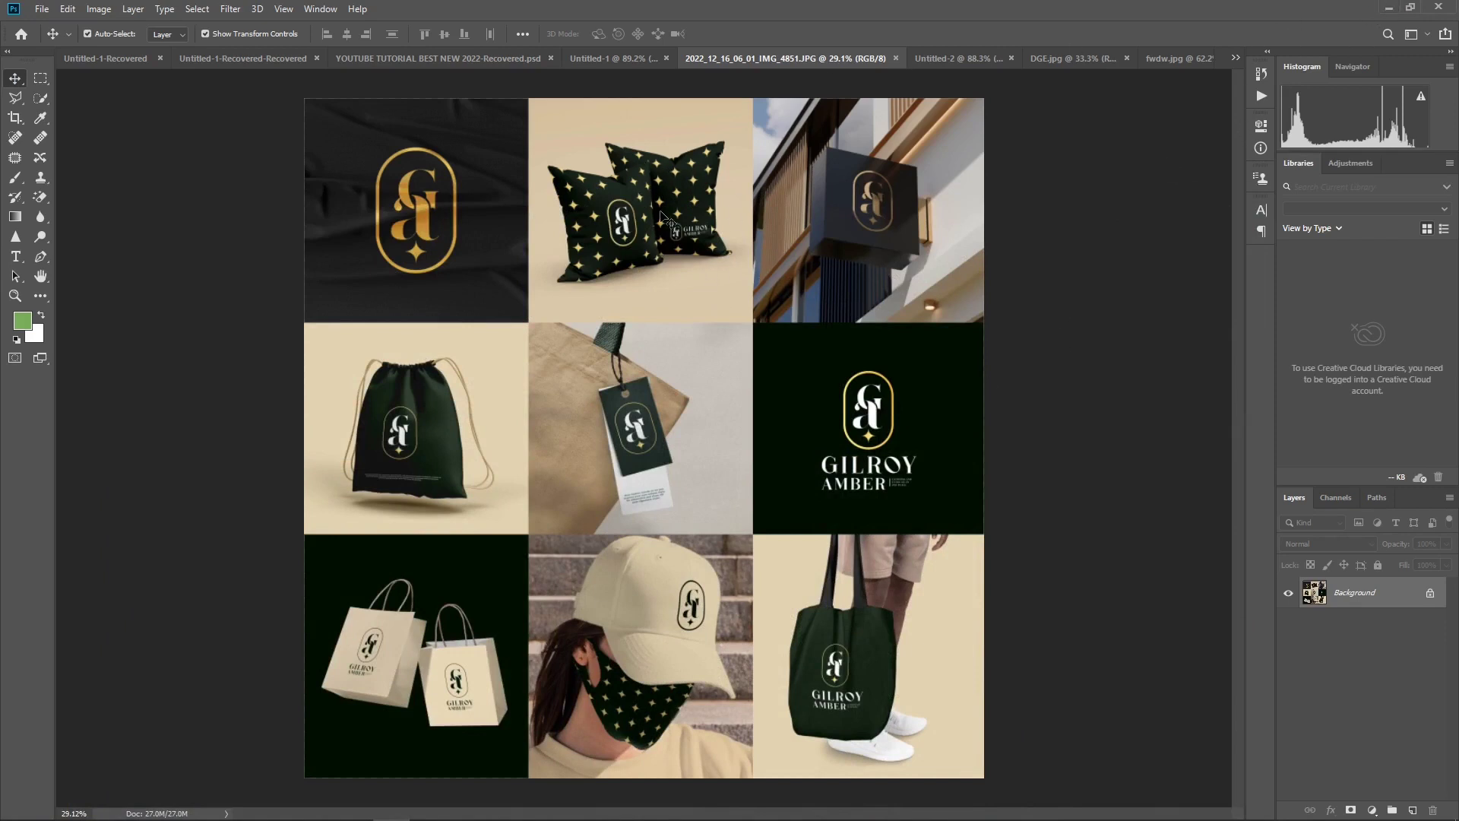
{"action": "left_click", "coordinate": [953, 58]}
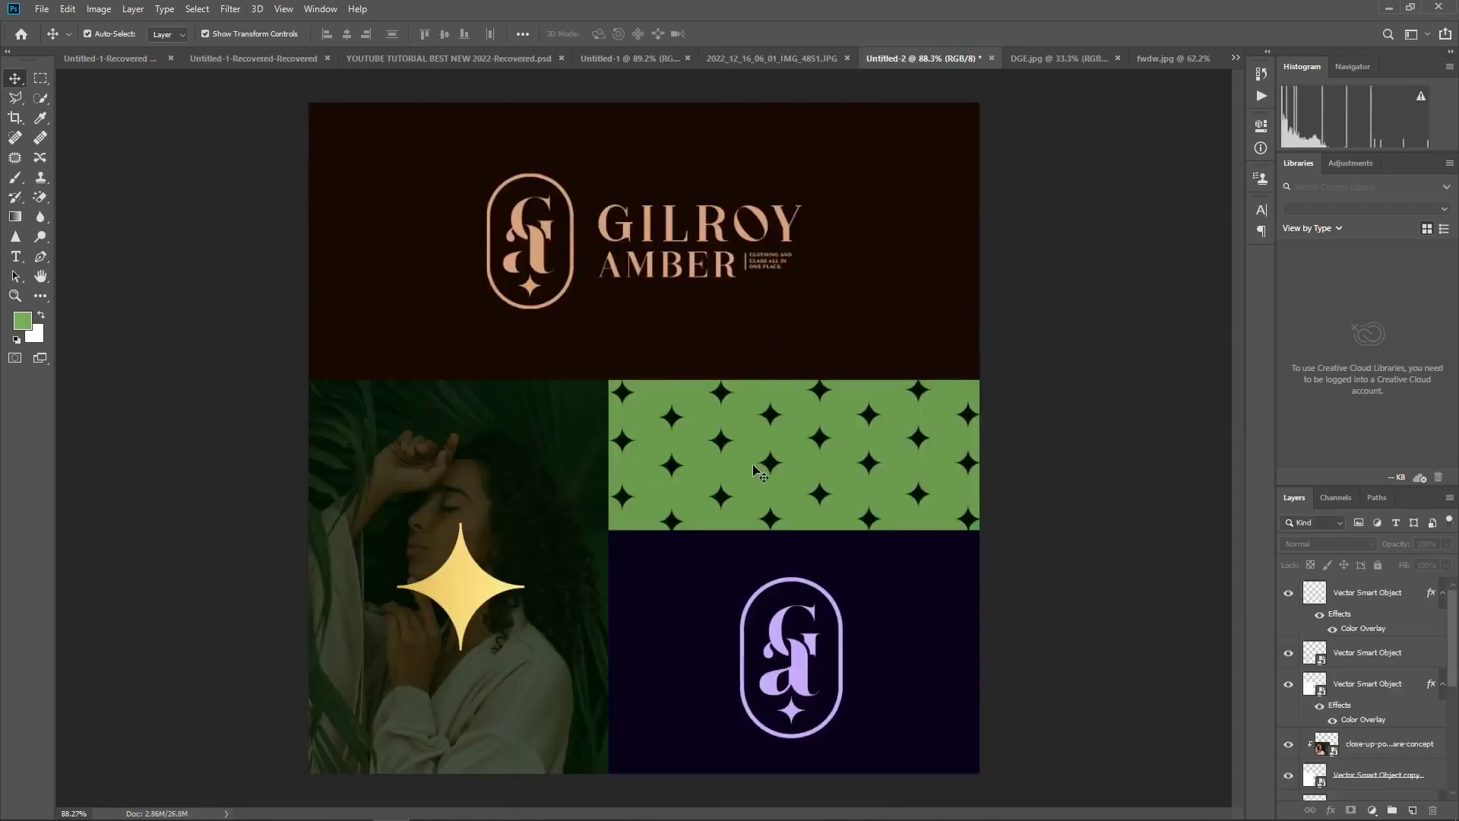
- Browse the MOCKUP BRAND folder in File Explorer and open the cap and face mask mockup LADY DAG.psd in Photoshop
{"action": "left_click", "coordinate": [1383, 6]}
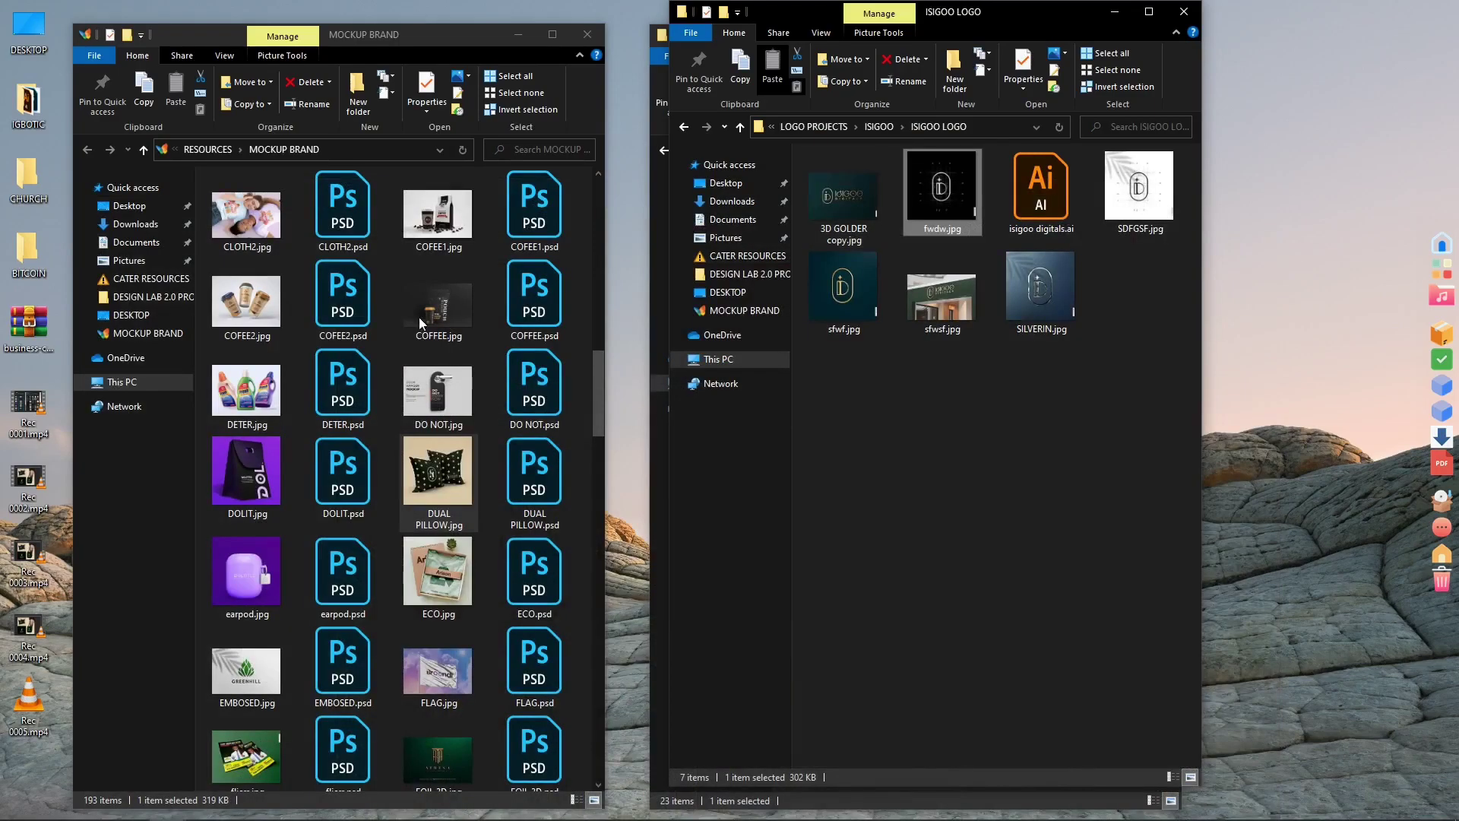
{"action": "double_click", "coordinate": [536, 471]}
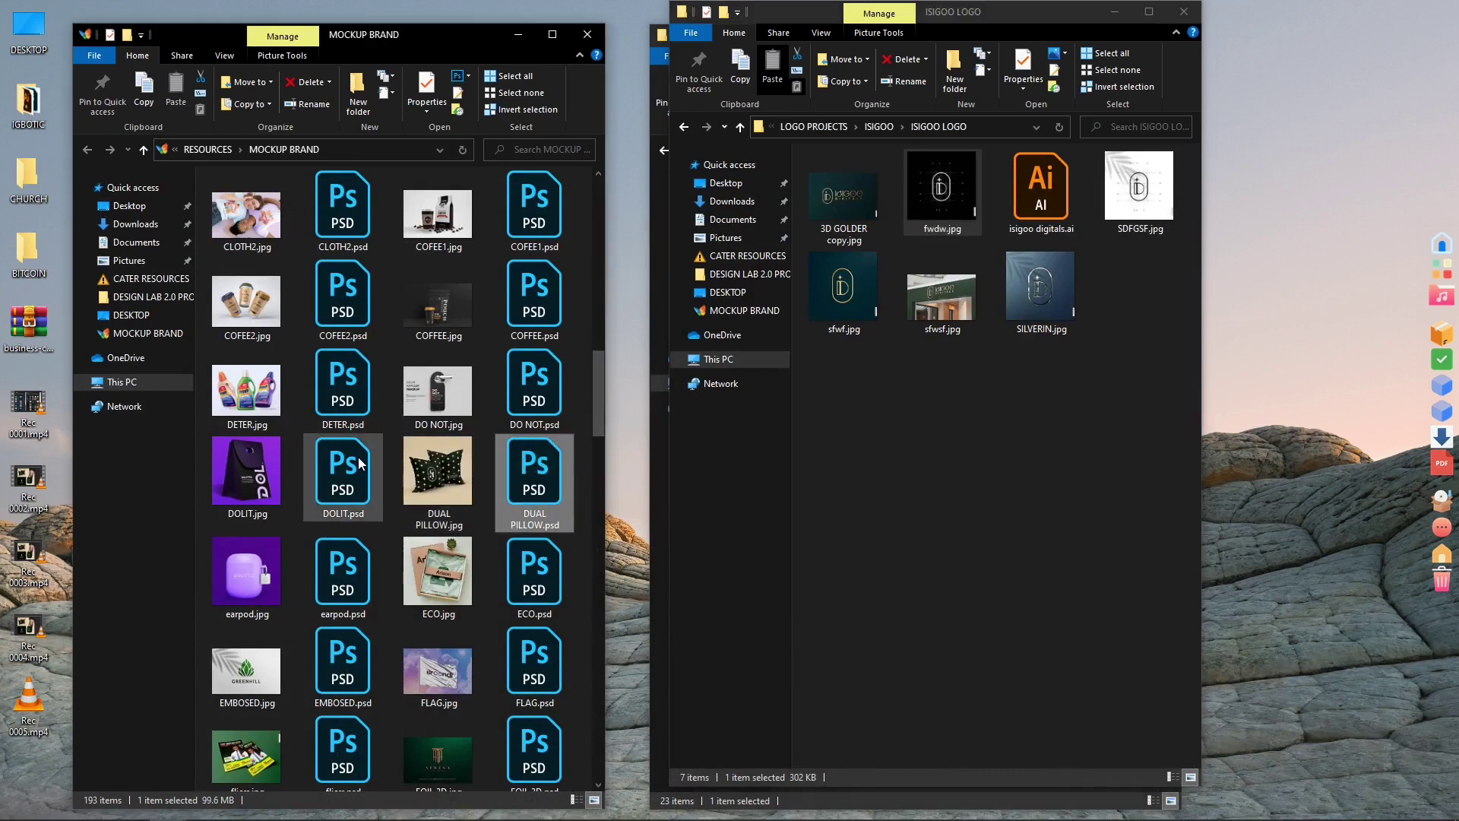
{"action": "scroll", "coordinate": [448, 407], "scroll_direction": "up", "scroll_amount": 10}
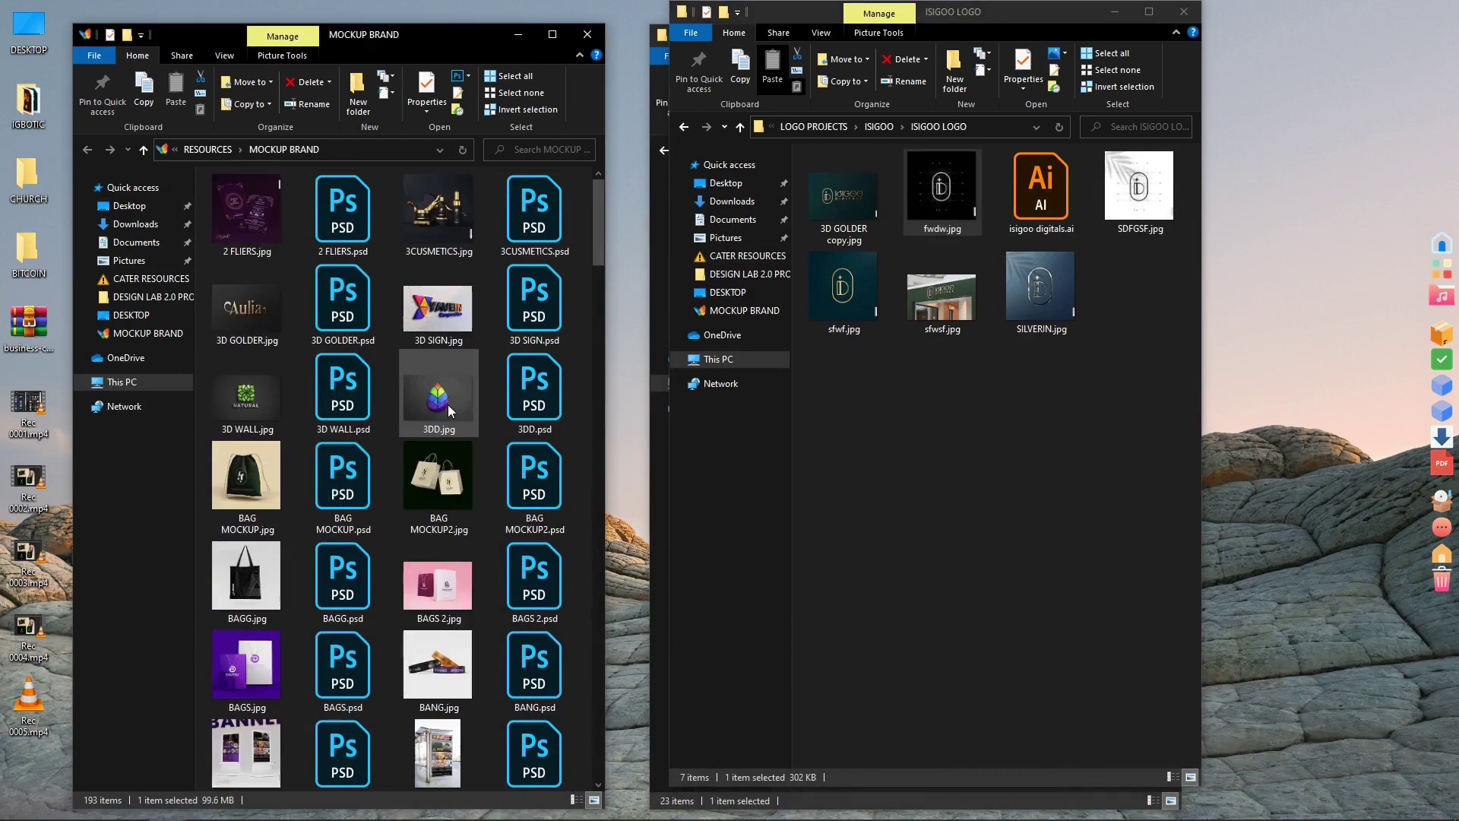
{"action": "scroll", "coordinate": [448, 404], "scroll_direction": "down", "scroll_amount": 10}
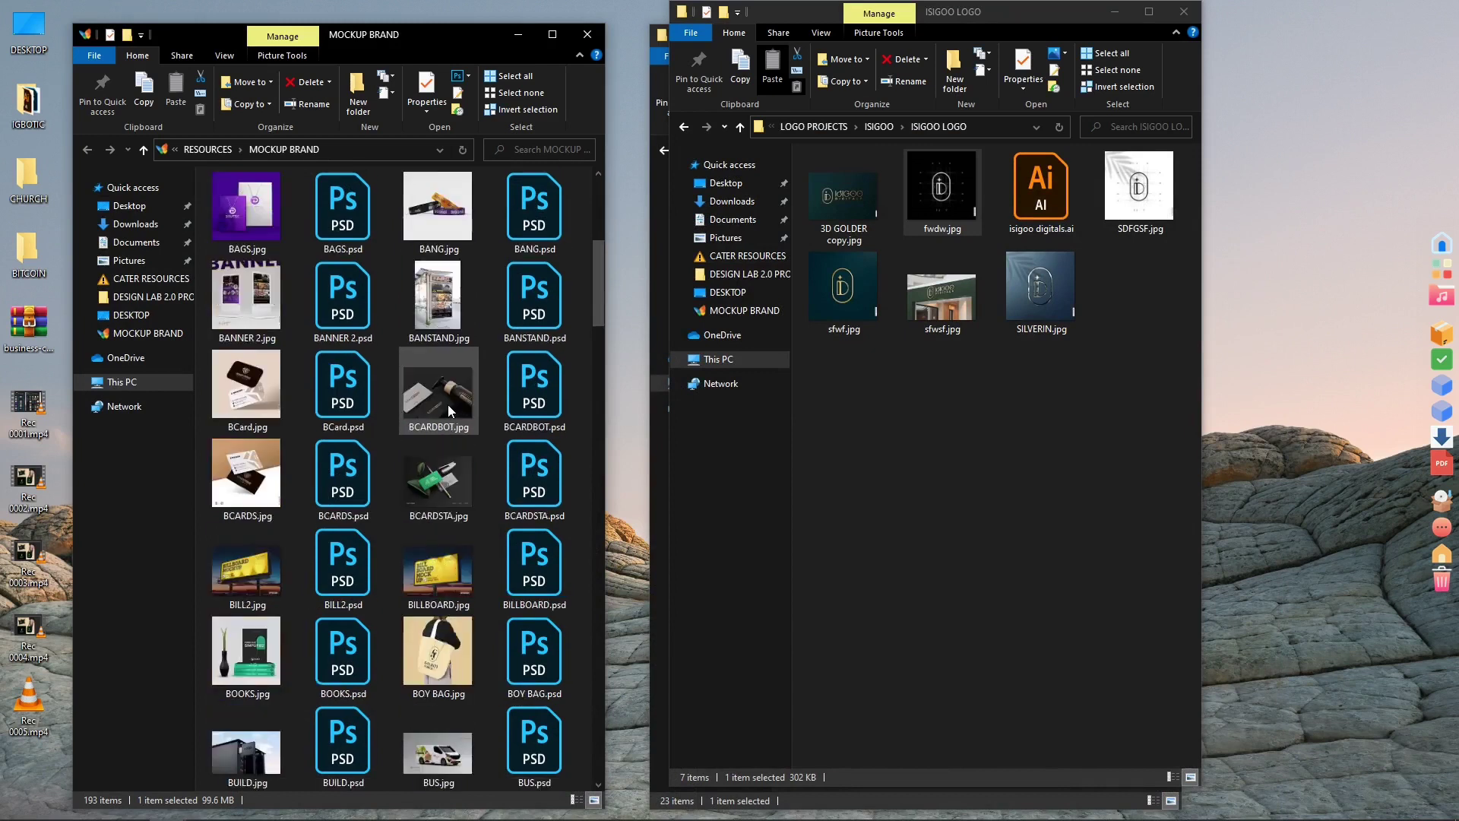
{"action": "scroll", "coordinate": [448, 402], "scroll_direction": "down", "scroll_amount": 6}
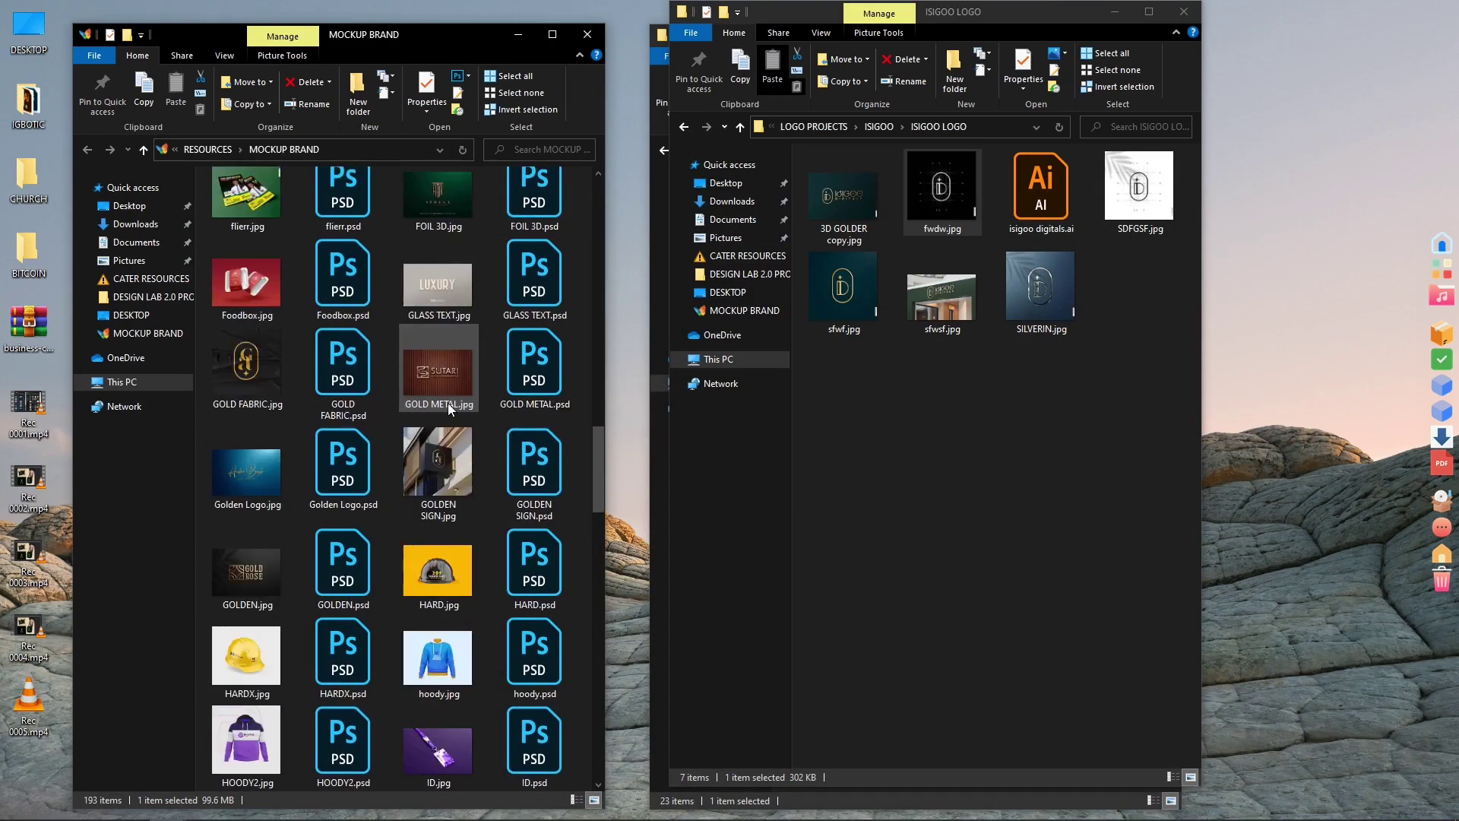
{"action": "scroll", "coordinate": [494, 401], "scroll_direction": "down", "scroll_amount": 6}
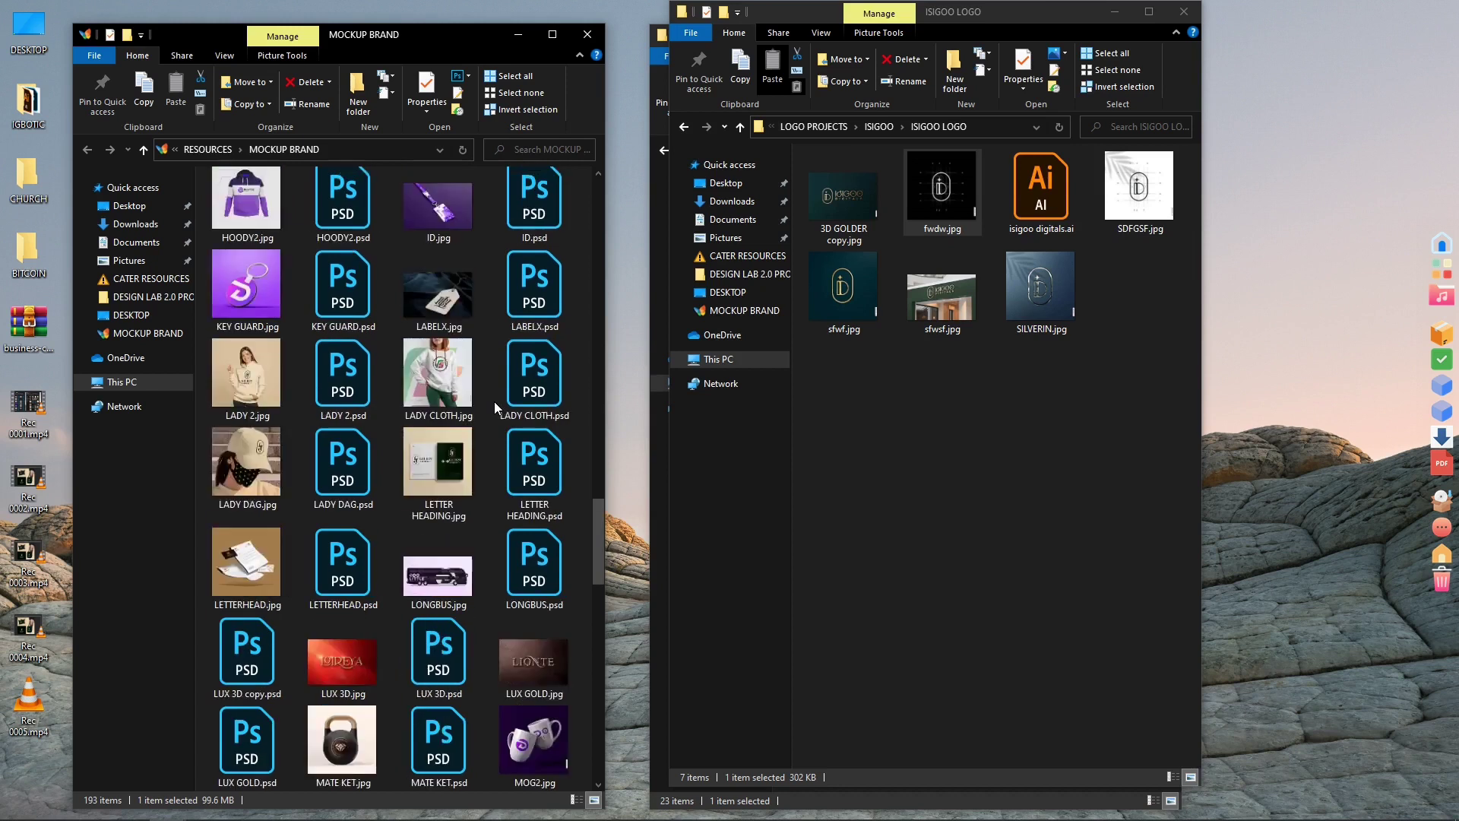
{"action": "left_click", "coordinate": [244, 460]}
{"action": "left_click", "coordinate": [335, 463]}
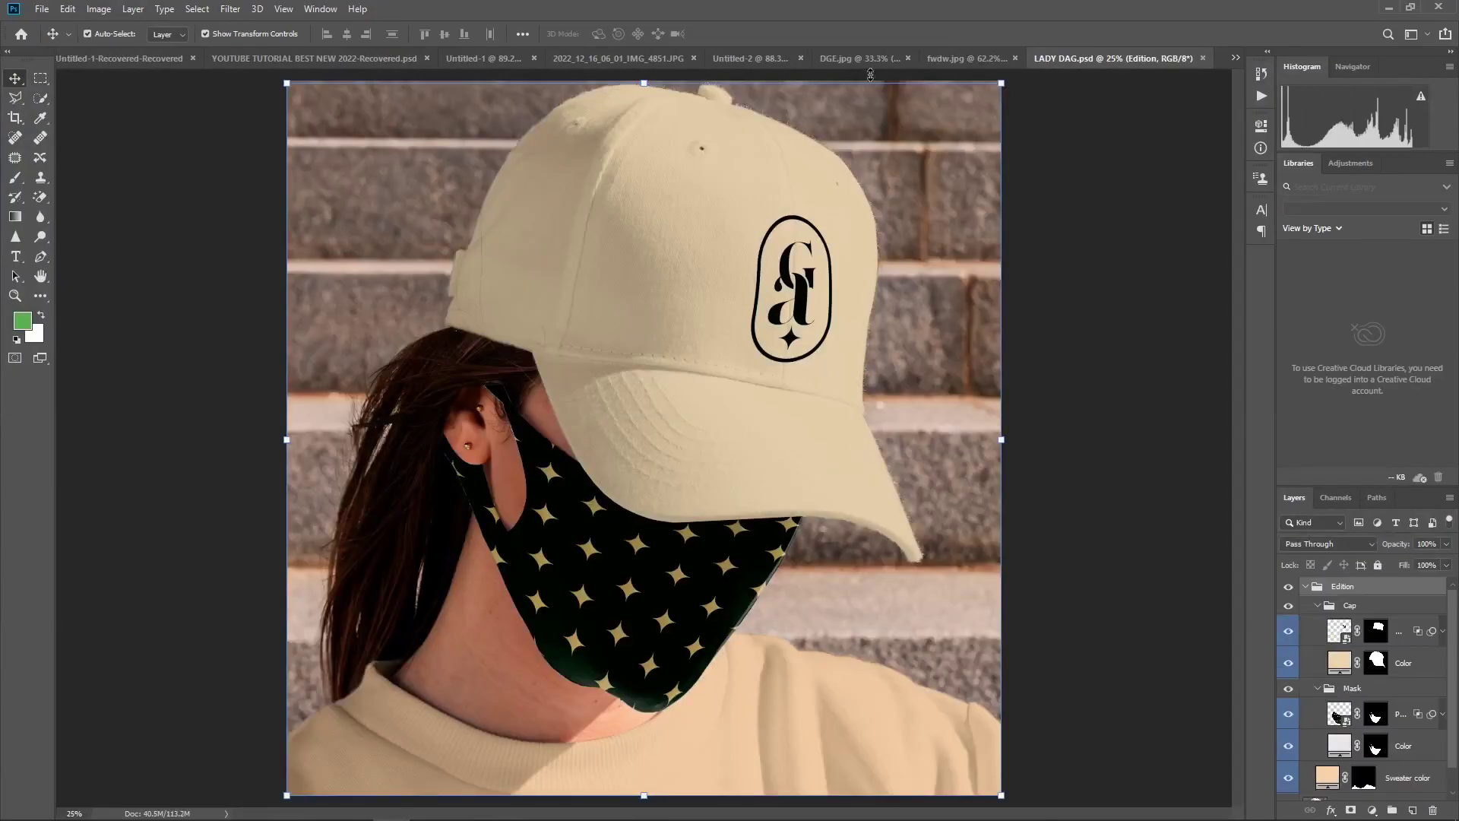
- Review the logo construction grids in fwdw.jpg and DGE.jpg
{"action": "left_click", "coordinate": [966, 57]}
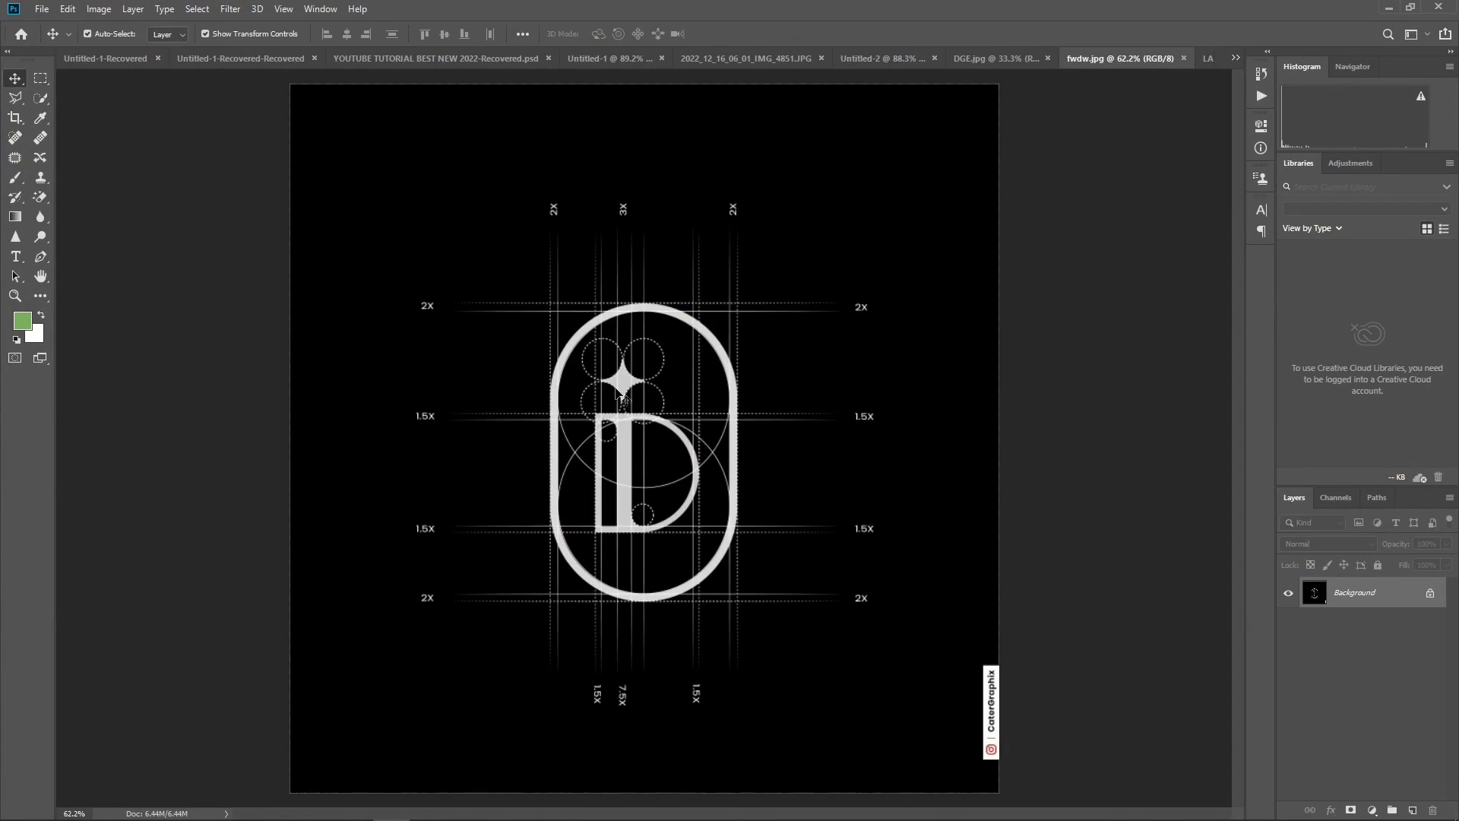
{"action": "left_click", "coordinate": [1014, 58]}
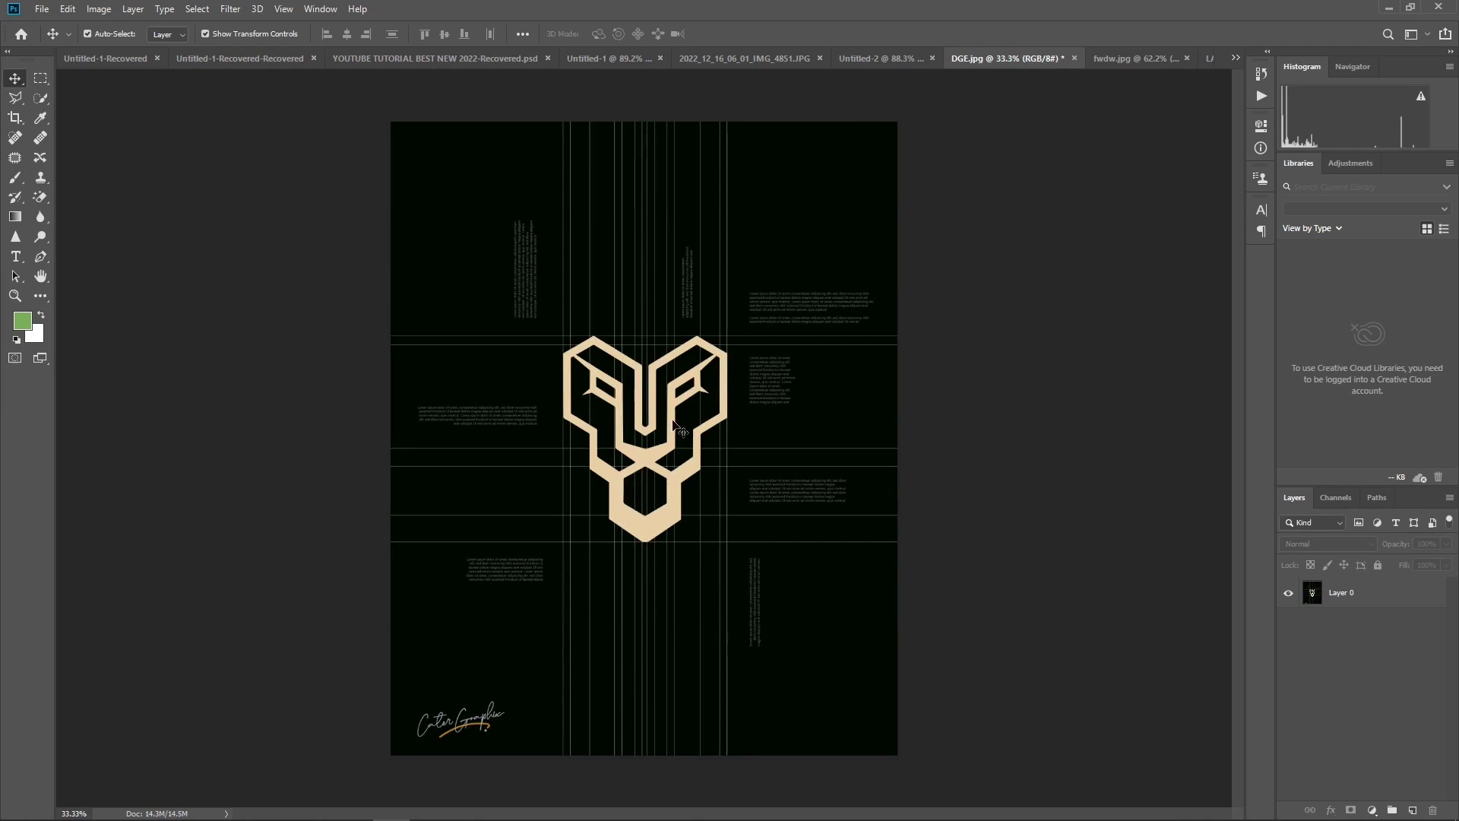
- Return to LADY DAG.psd and open the contents of the face mask's design smart object
{"action": "left_click", "coordinate": [1208, 58]}
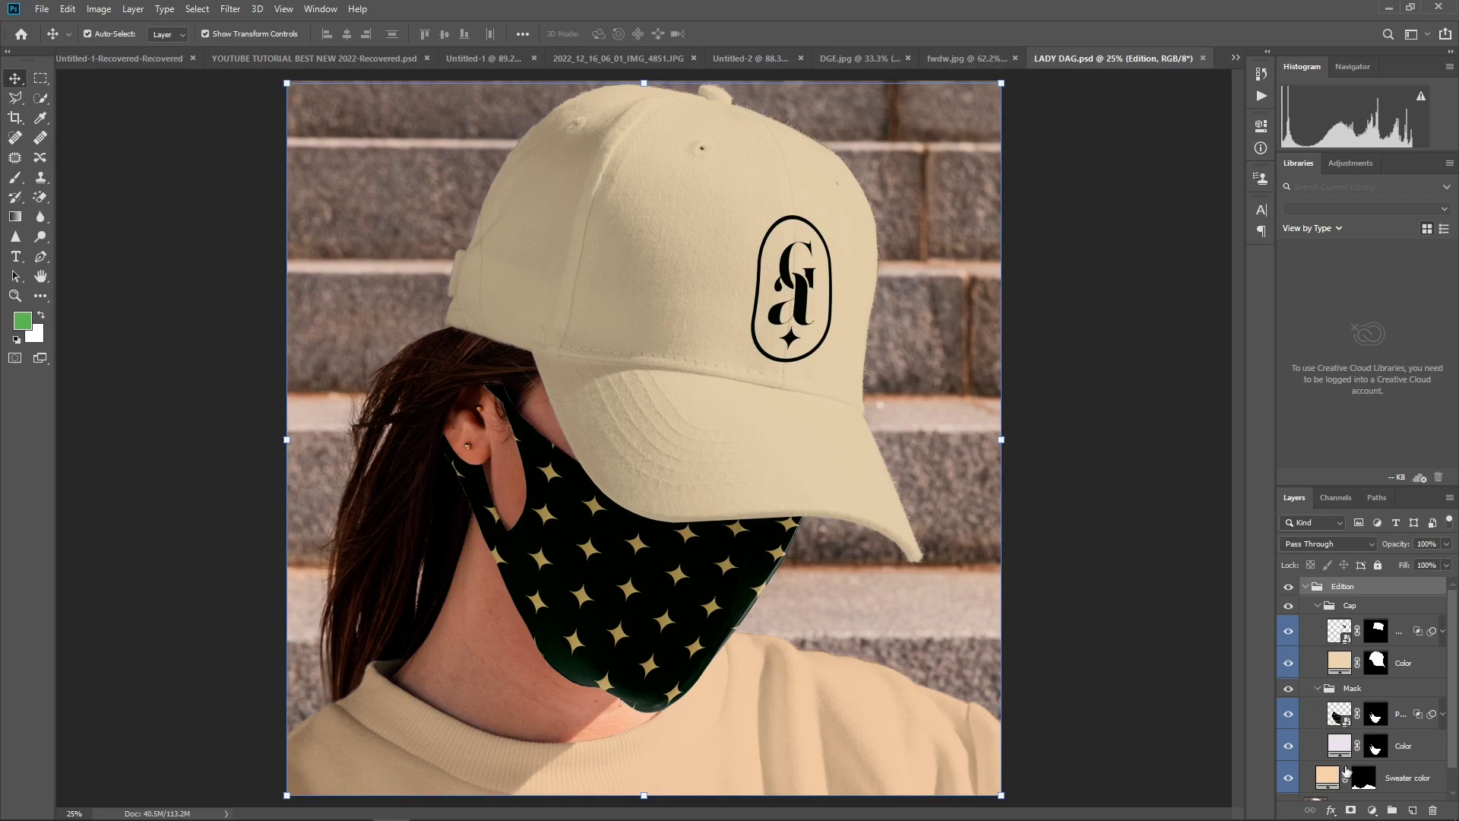
{"action": "double_click", "coordinate": [1345, 723]}
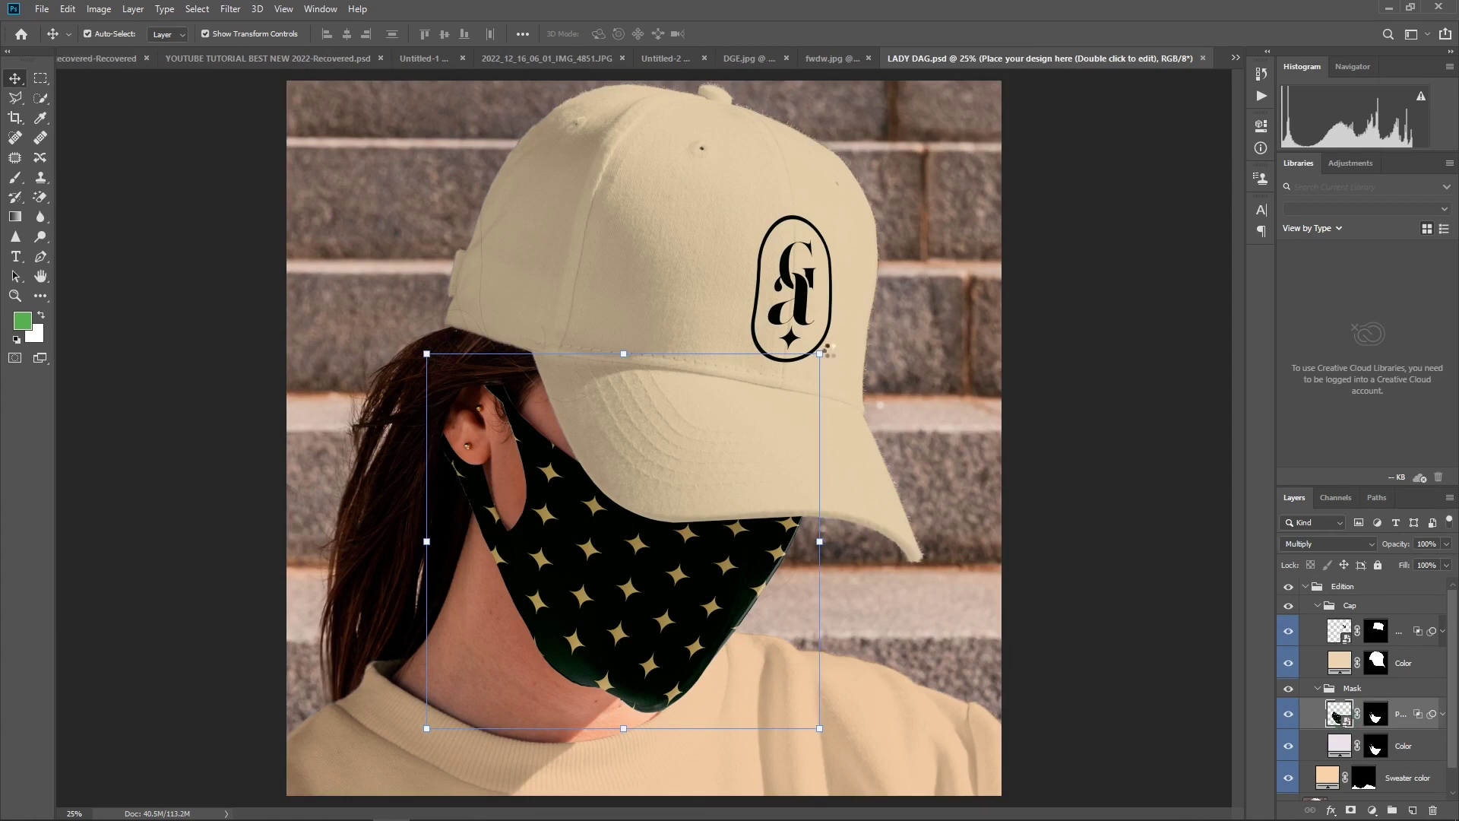
{"action": "left_click", "coordinate": [697, 380]}
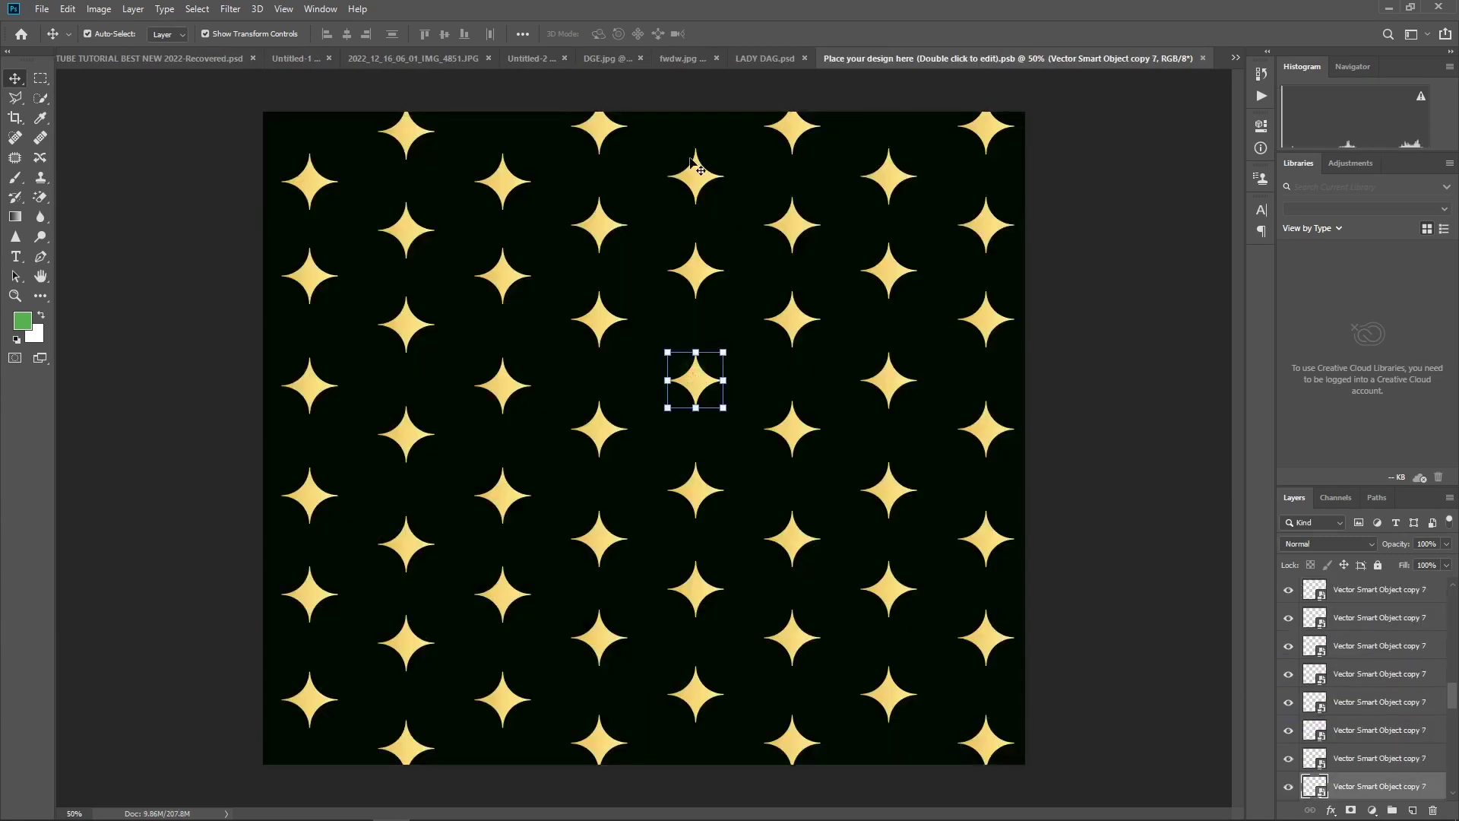
{"action": "left_click", "coordinate": [696, 169]}
{"action": "left_click", "coordinate": [308, 190]}
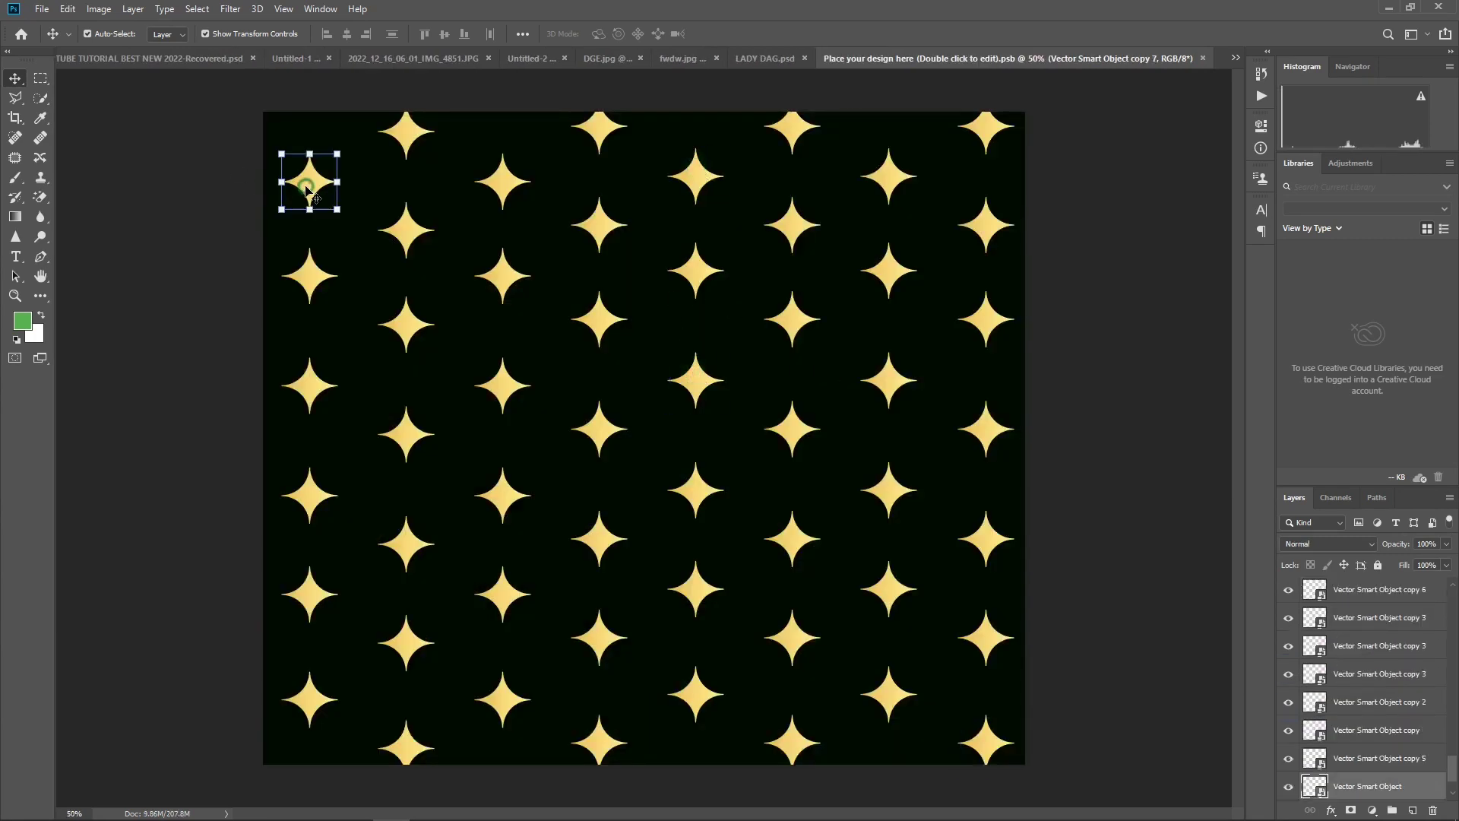
{"action": "left_click", "coordinate": [307, 283], "text": "shift"}
{"action": "left_click", "coordinate": [309, 386], "text": "shift"}
{"action": "left_click", "coordinate": [311, 495], "text": "shift"}
{"action": "left_click", "coordinate": [308, 594], "text": "shift"}
{"action": "left_click", "coordinate": [310, 698], "text": "shift"}
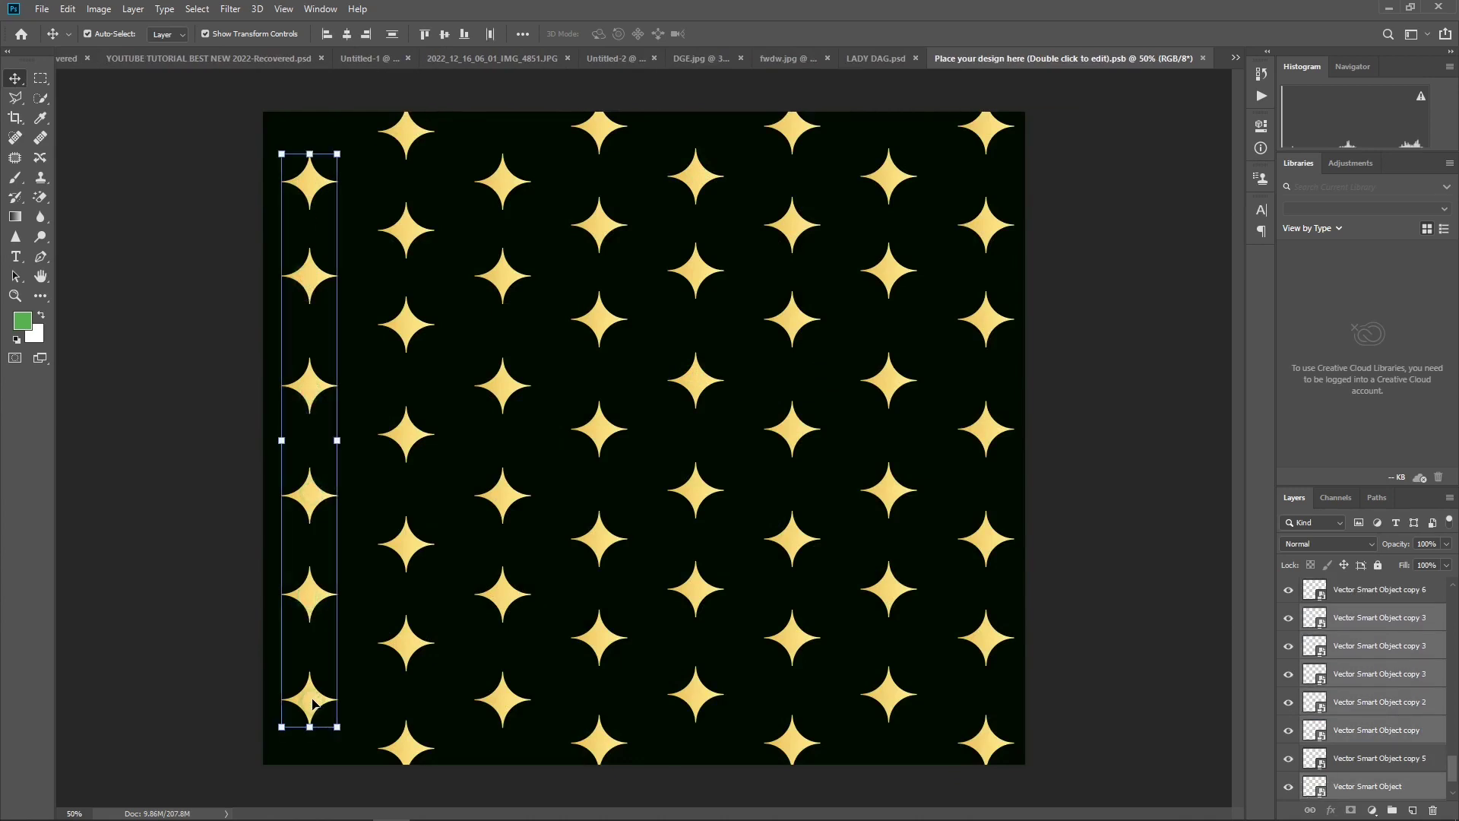
{"action": "left_click", "coordinate": [402, 130]}
{"action": "left_click", "coordinate": [406, 228], "text": "shift"}
{"action": "left_click", "coordinate": [406, 325], "text": "shift"}
{"action": "left_click", "coordinate": [410, 435], "text": "shift"}
{"action": "left_click", "coordinate": [405, 544], "text": "shift"}
{"action": "left_click", "coordinate": [412, 650], "text": "shift"}
{"action": "left_click", "coordinate": [235, 209]}
{"action": "left_click", "coordinate": [304, 180]}
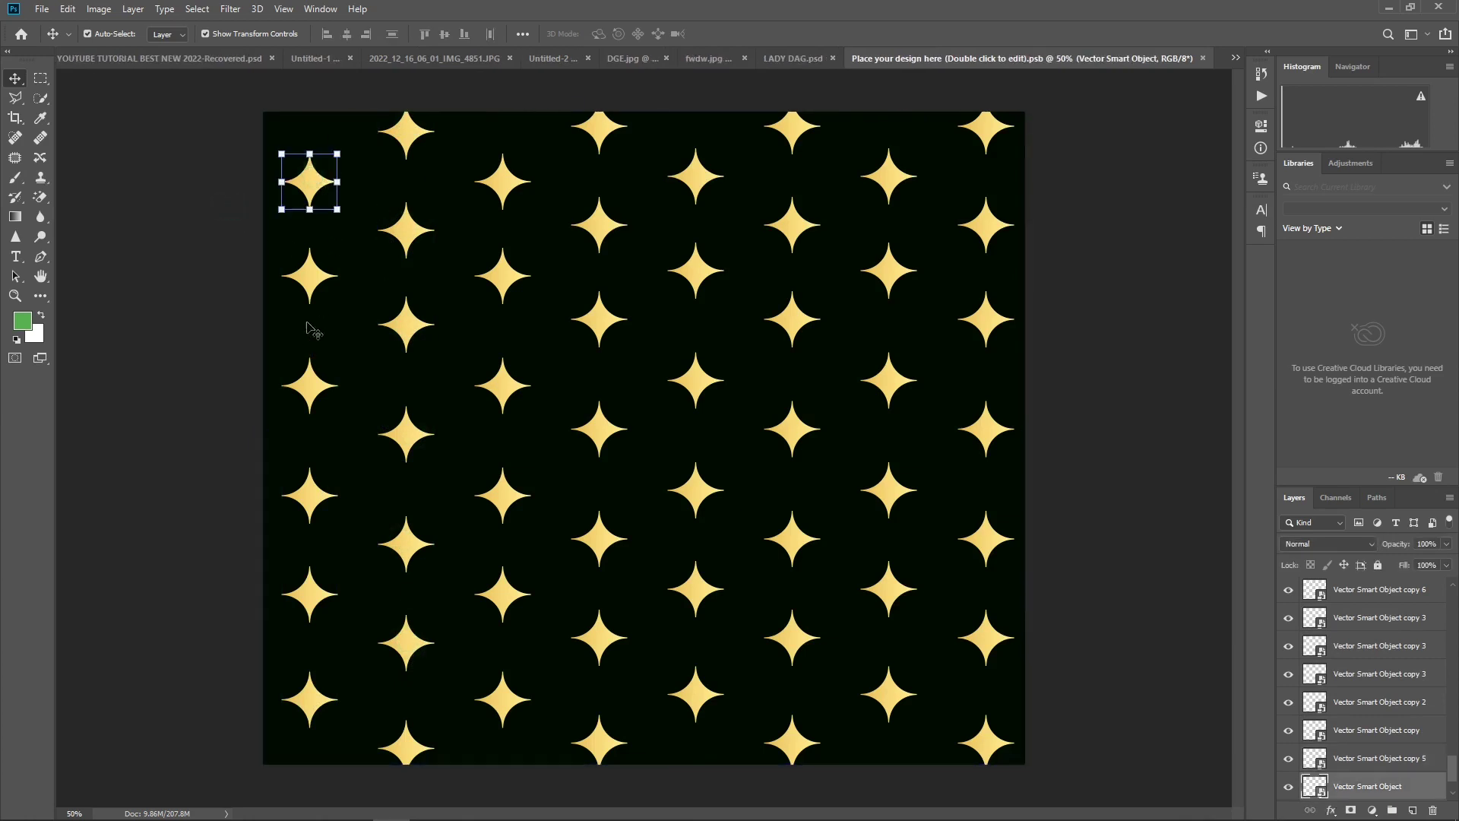
{"action": "left_click", "coordinate": [309, 272], "text": "shift"}
{"action": "left_click", "coordinate": [308, 389], "text": "shift"}
{"action": "left_click", "coordinate": [220, 343]}
- Duplicate the six stars of the pattern's first column and place the copies over the second column, then deselect them
{"action": "left_click", "coordinate": [304, 182]}
{"action": "left_click", "coordinate": [309, 272], "text": "shift"}
{"action": "left_click", "coordinate": [308, 387], "text": "shift"}
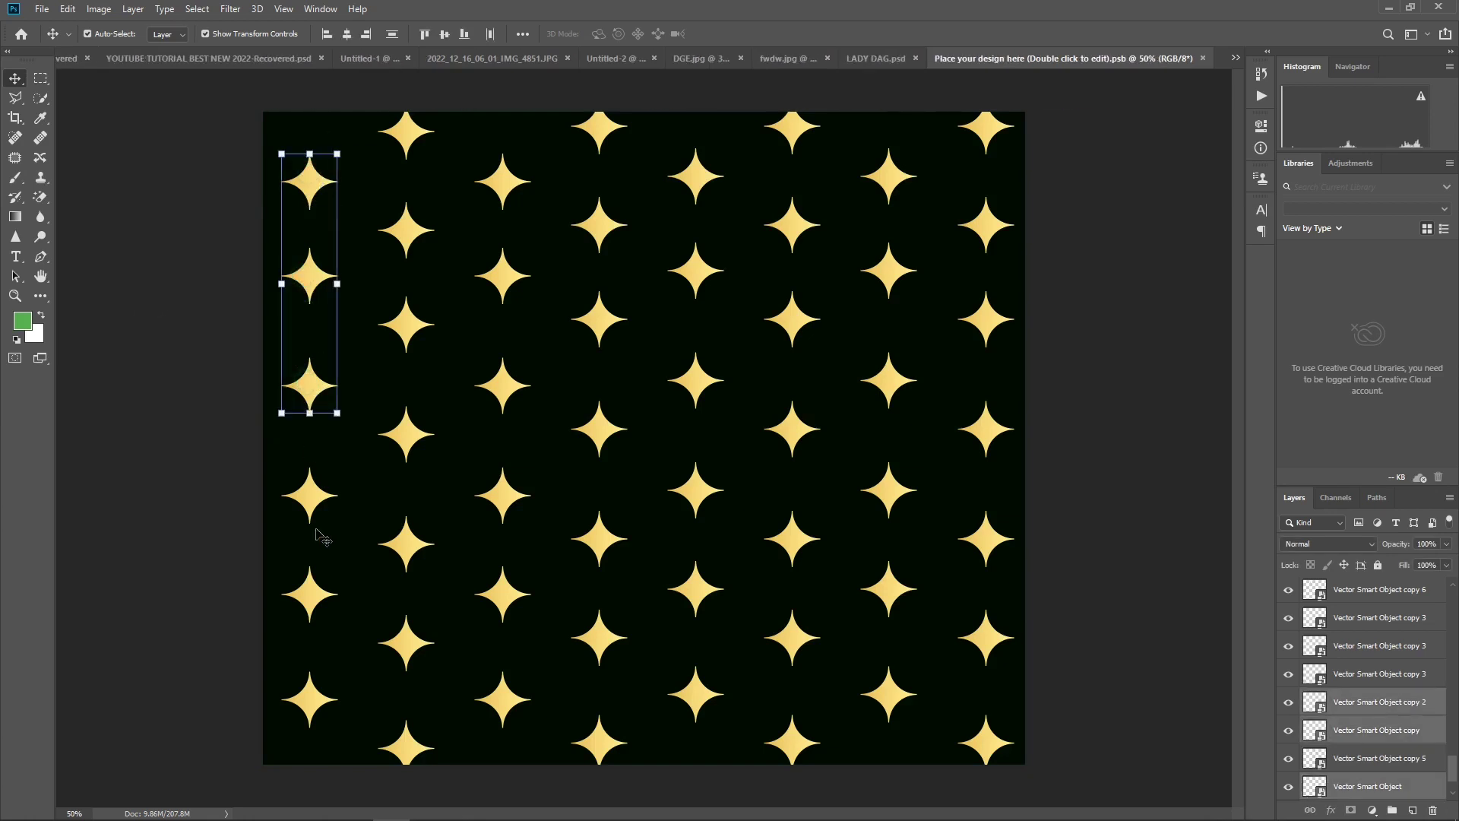
{"action": "left_click", "coordinate": [309, 497], "text": "shift"}
{"action": "left_click", "coordinate": [309, 594], "text": "shift"}
{"action": "left_click", "coordinate": [310, 701], "text": "shift"}
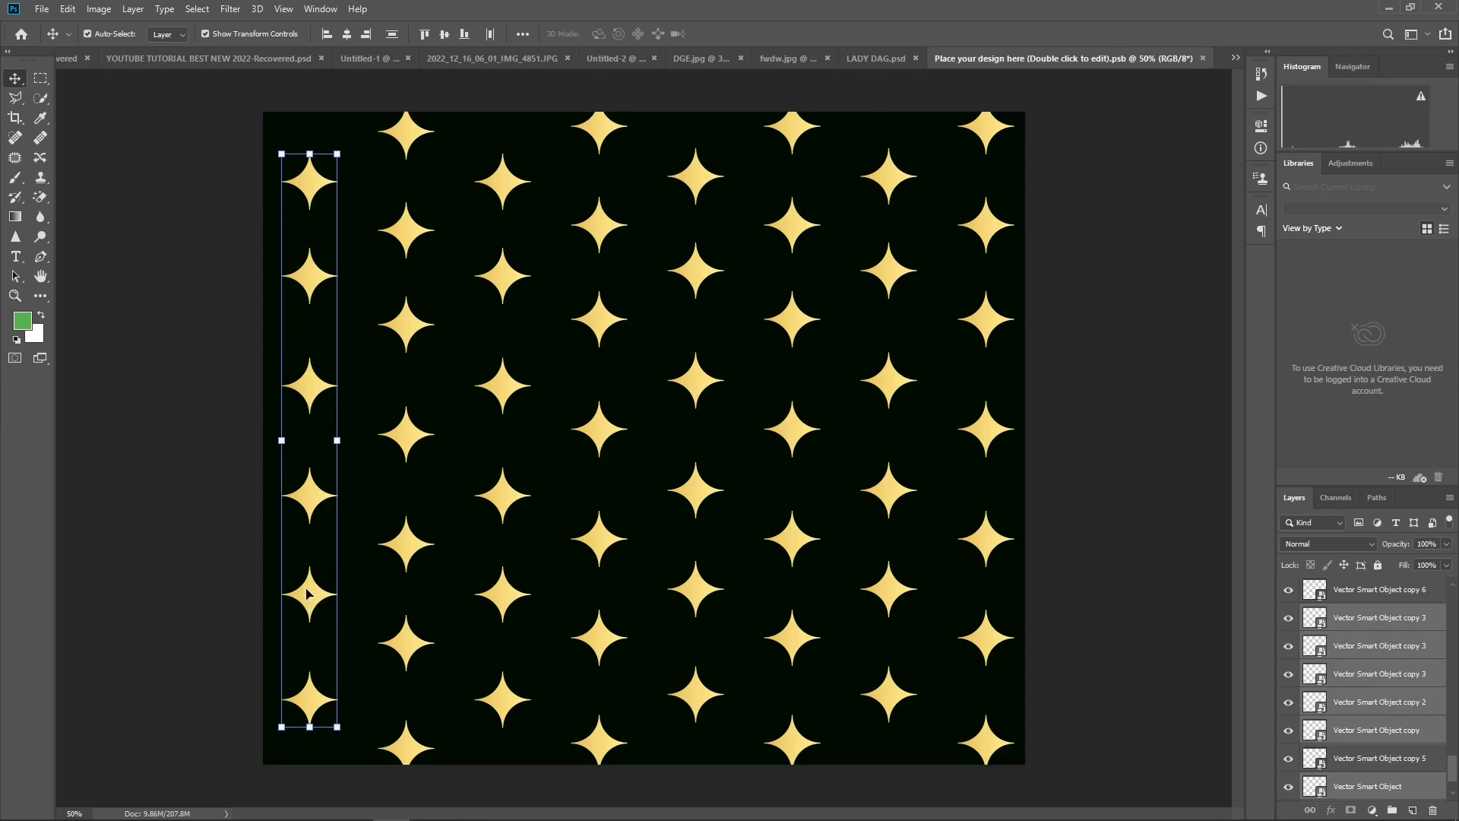
{"action": "left_click_drag", "start_coordinate": [311, 596], "coordinate": [389, 554]}
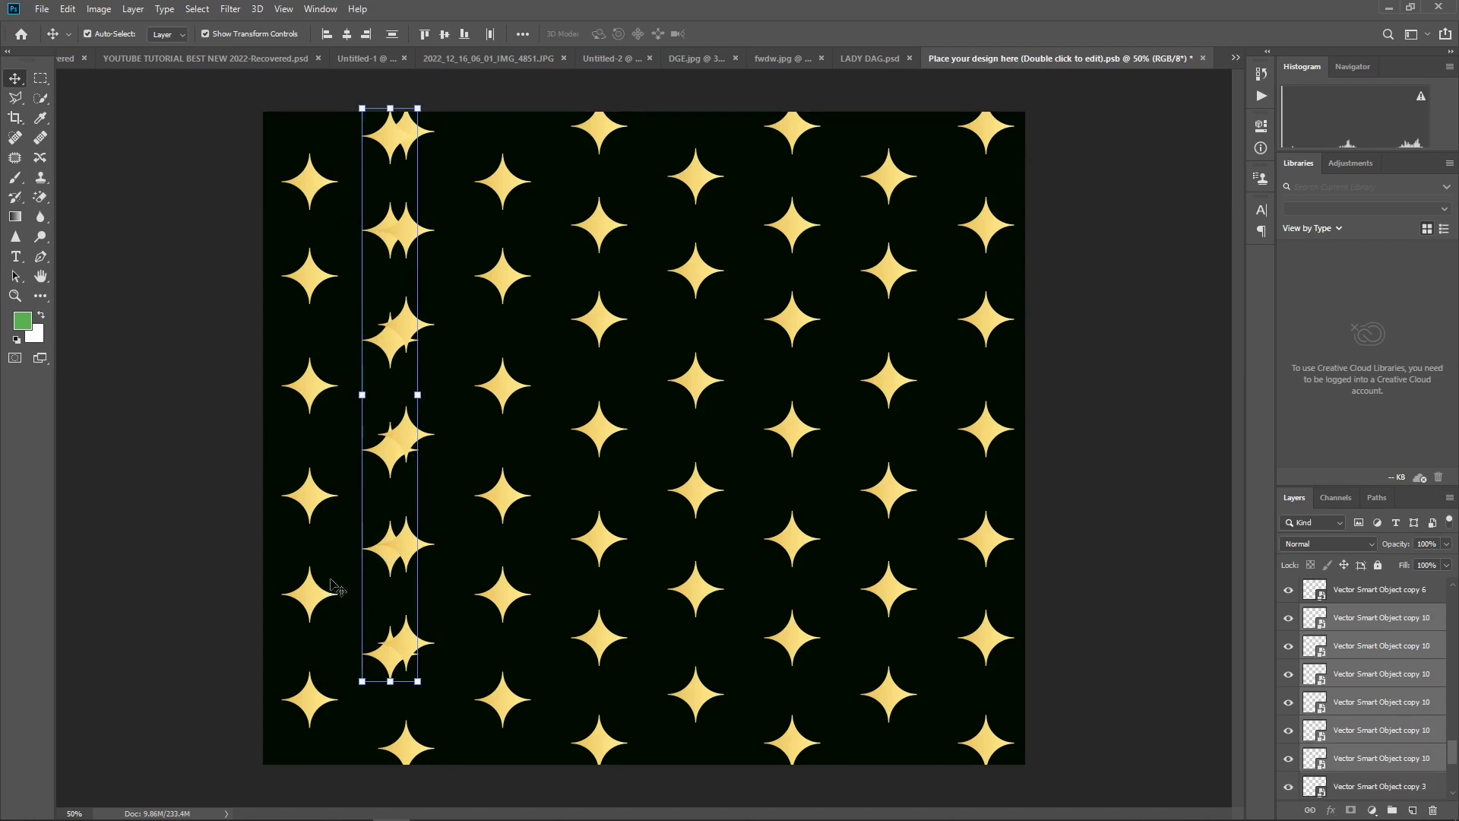
{"action": "left_click", "coordinate": [202, 590]}
{"action": "left_click", "coordinate": [405, 752]}
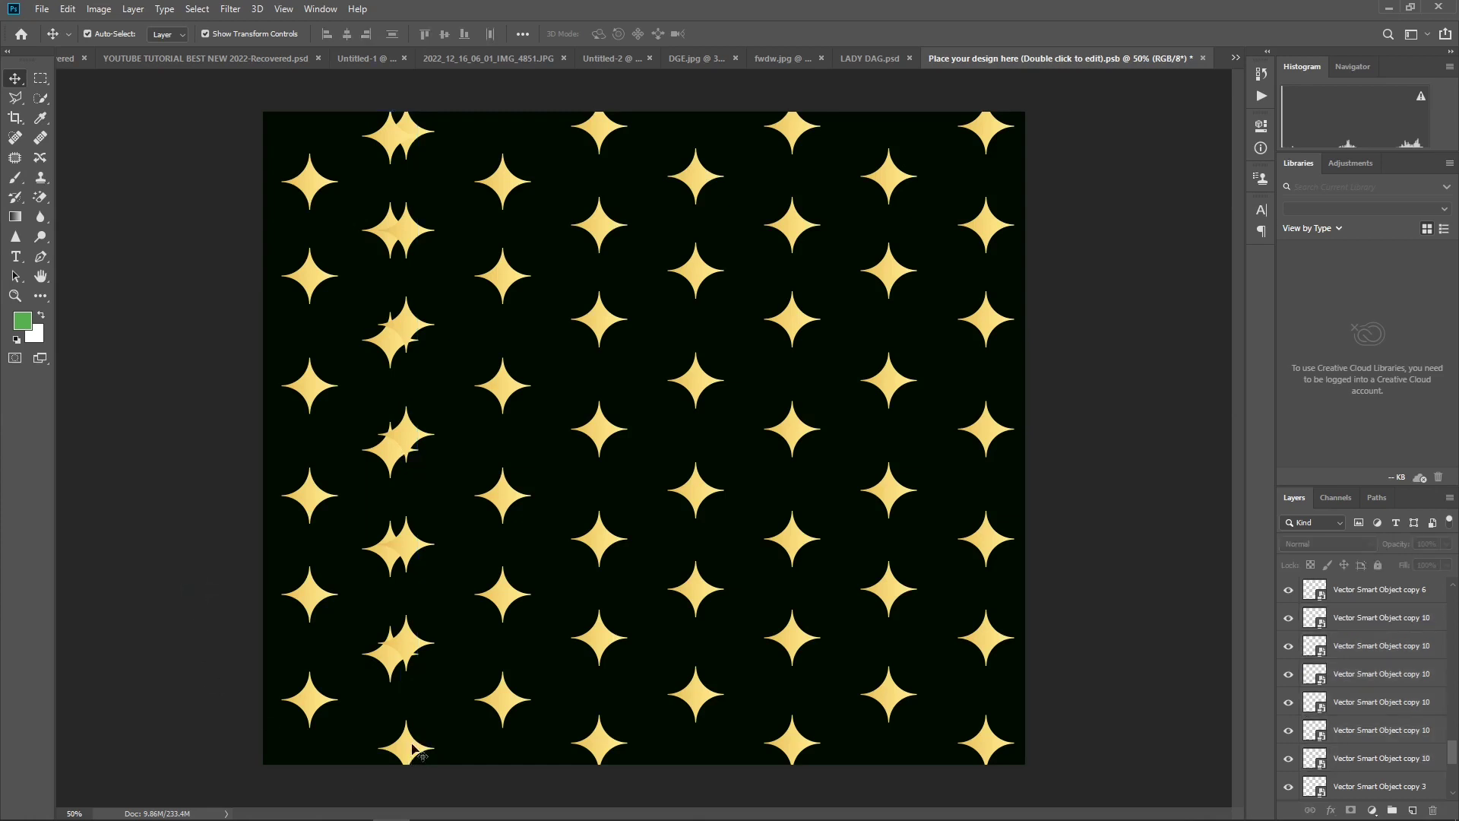
- Delete the old overlapping stars from the second column and copy its lowest remaining star down to the canvas's lower edge
{"action": "left_click_drag", "start_coordinate": [406, 753], "coordinate": [406, 648]}
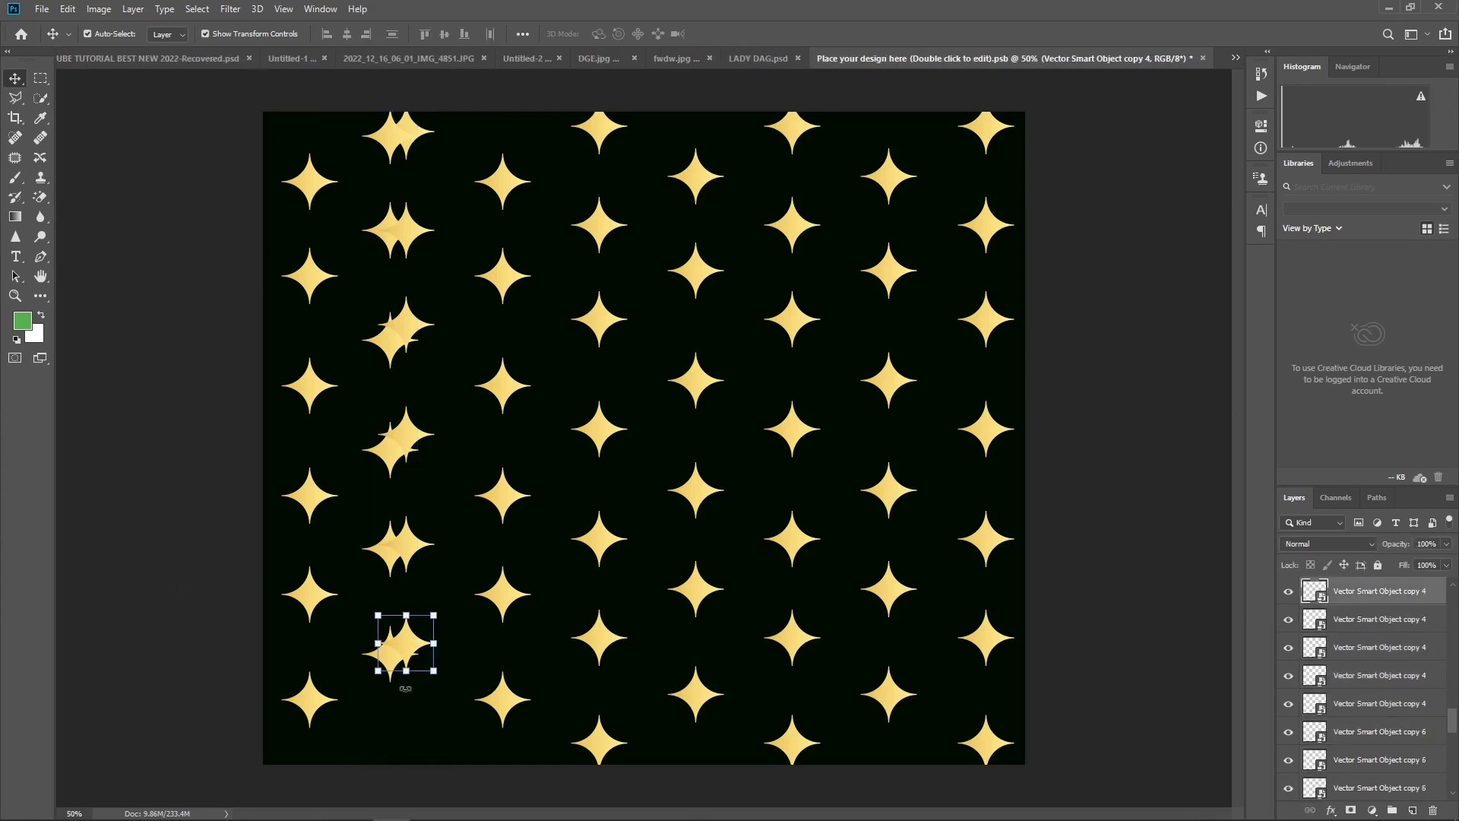
{"action": "key", "text": "Delete"}
{"action": "key", "text": "Delete"}
{"action": "key", "text": "Delete"}
{"action": "key", "text": "Delete"}
{"action": "key", "text": "Delete"}
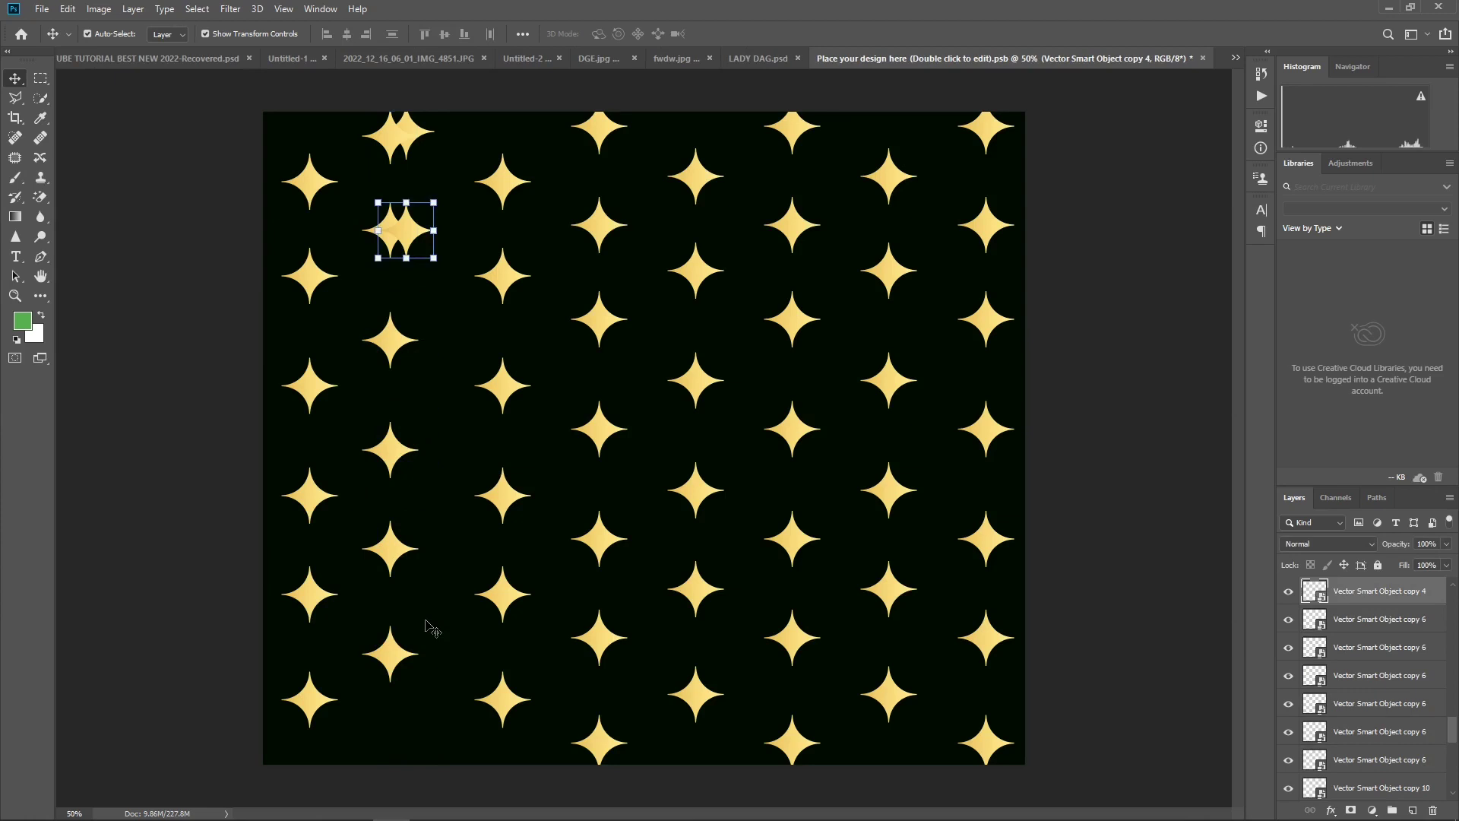
{"action": "left_click", "coordinate": [404, 132]}
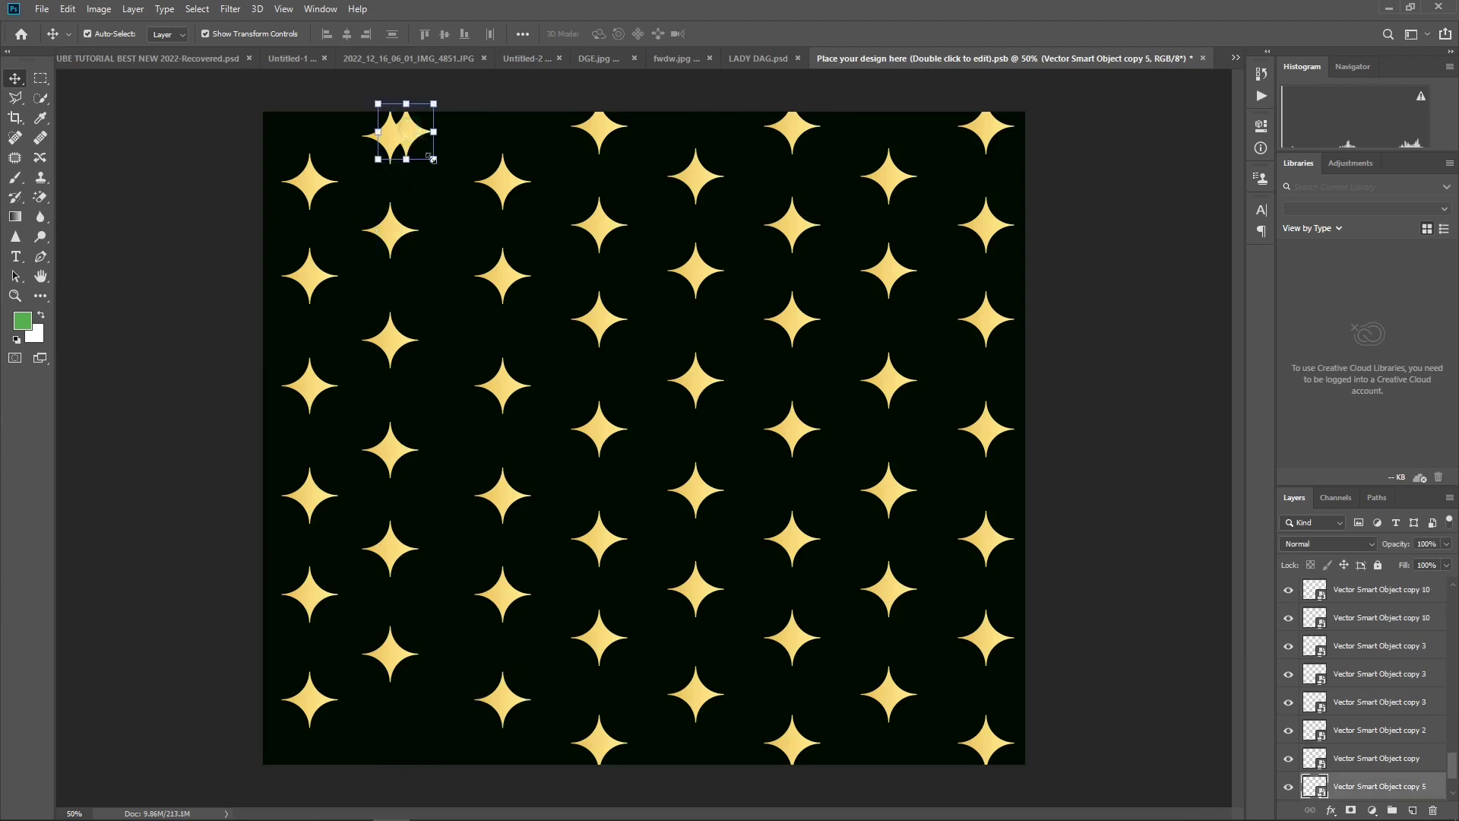
{"action": "key", "text": "Delete"}
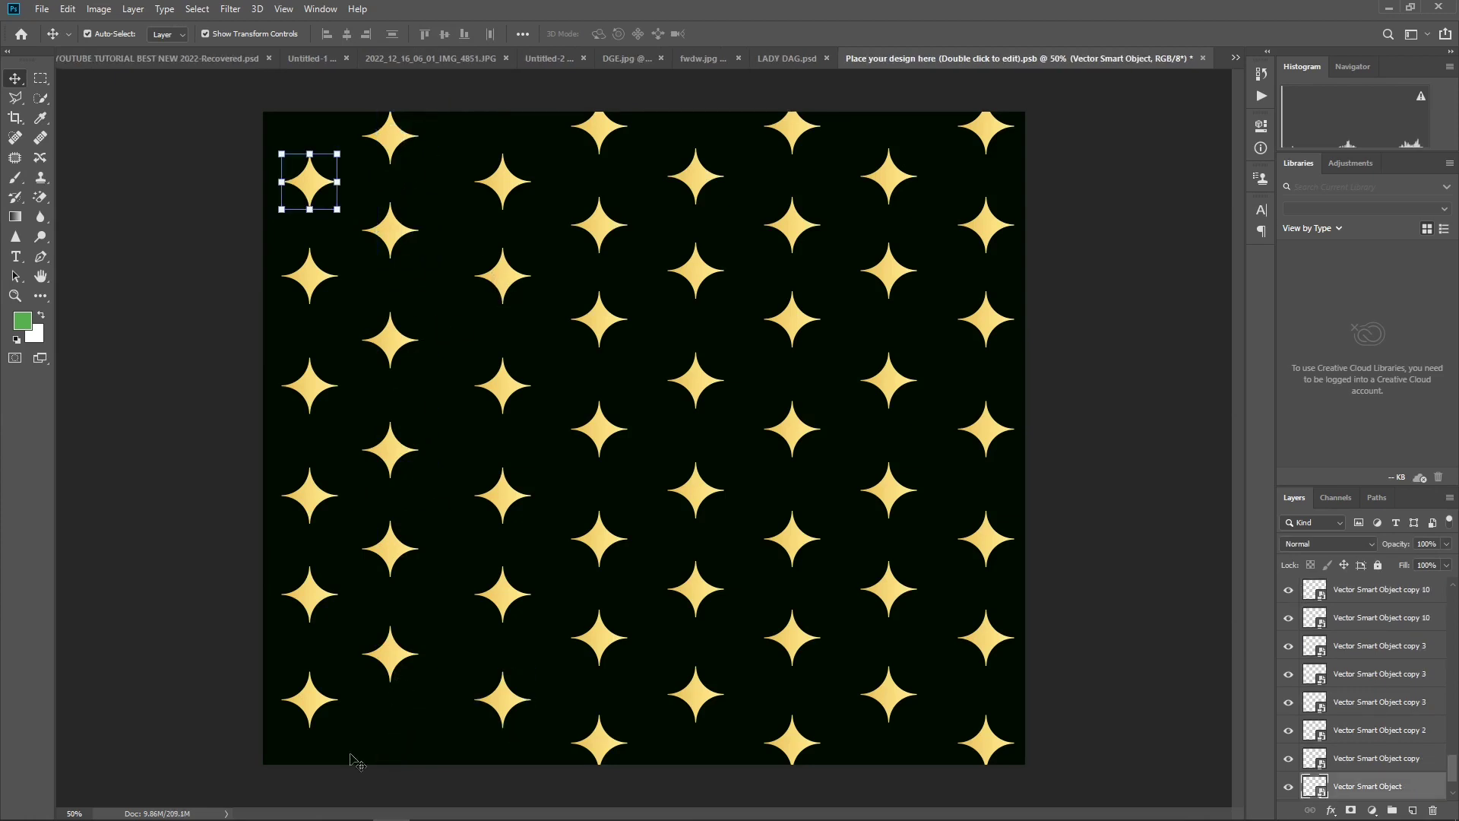
{"action": "left_click", "coordinate": [350, 797]}
{"action": "left_click_drag", "start_coordinate": [388, 658], "coordinate": [385, 758]}
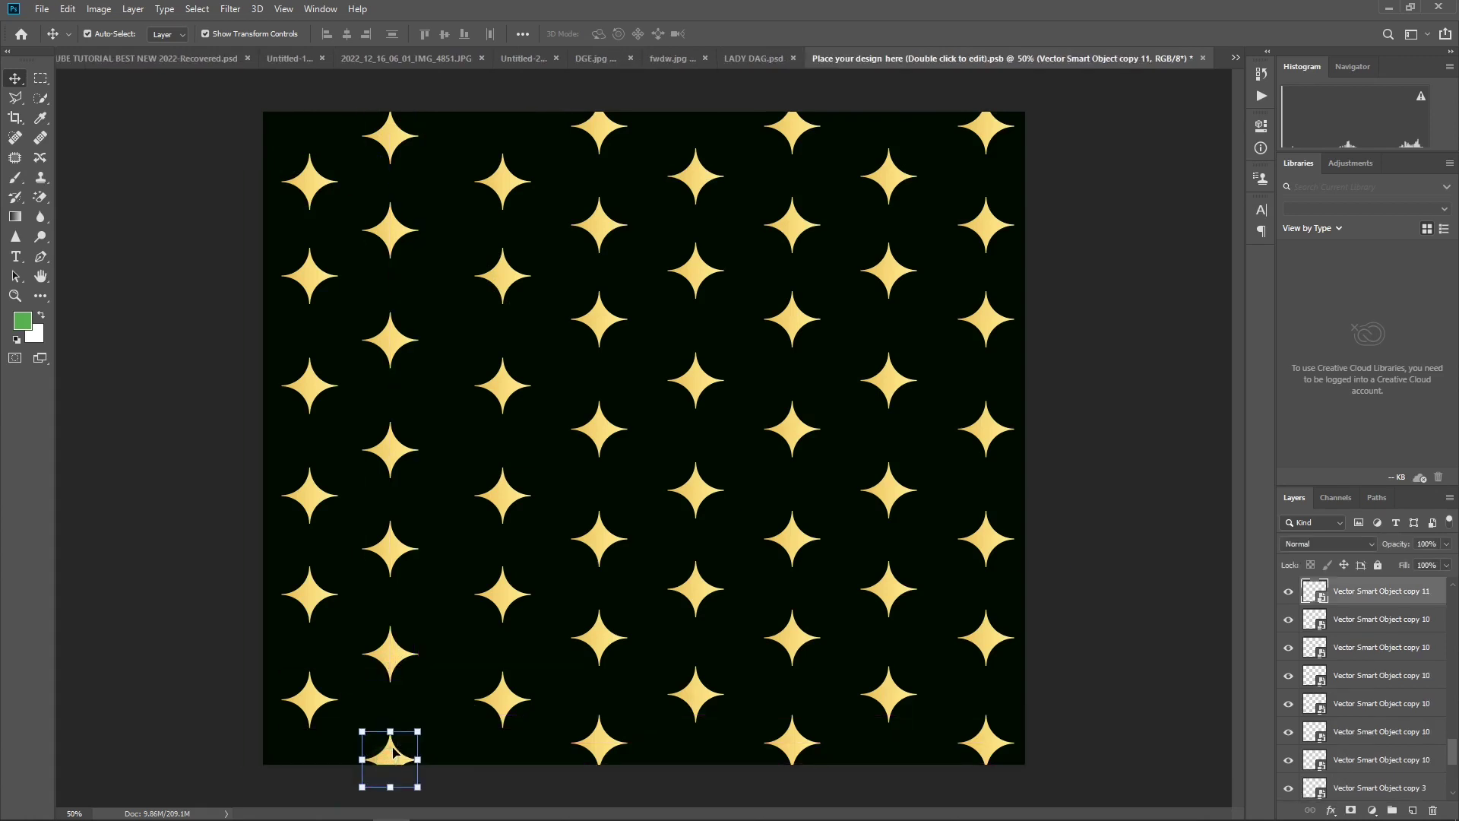
- Select all stars of the first two columns and duplicate the pair three times across the rest of the canvas
{"action": "left_click", "coordinate": [390, 655], "text": "shift"}
{"action": "left_click", "coordinate": [391, 551], "text": "shift"}
{"action": "left_click", "coordinate": [390, 452], "text": "shift"}
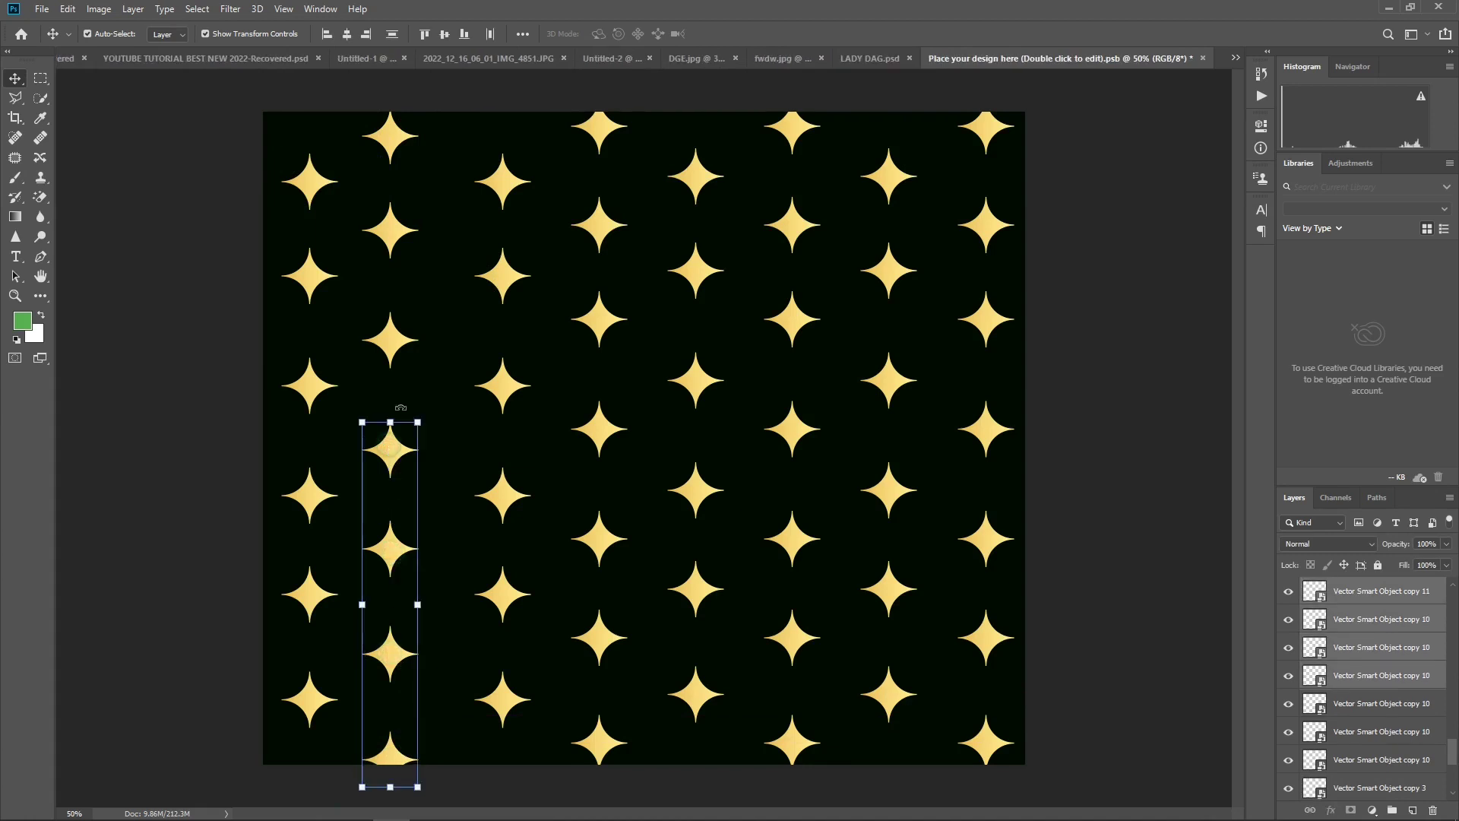
{"action": "left_click", "coordinate": [390, 338], "text": "shift"}
{"action": "left_click", "coordinate": [390, 228], "text": "shift"}
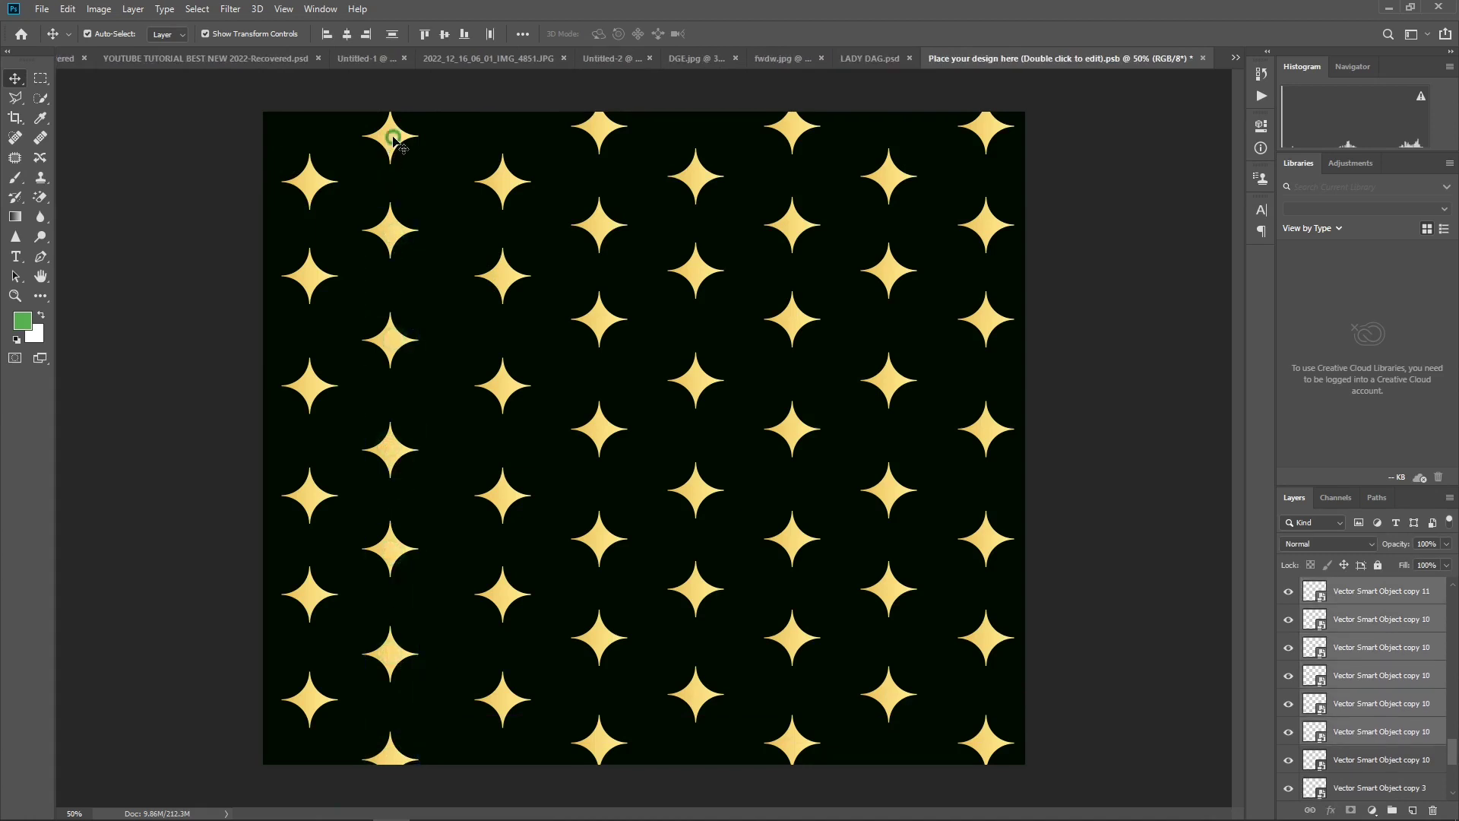
{"action": "left_click", "coordinate": [394, 138], "text": "shift"}
{"action": "left_click", "coordinate": [310, 181], "text": "shift"}
{"action": "left_click", "coordinate": [311, 275], "text": "shift"}
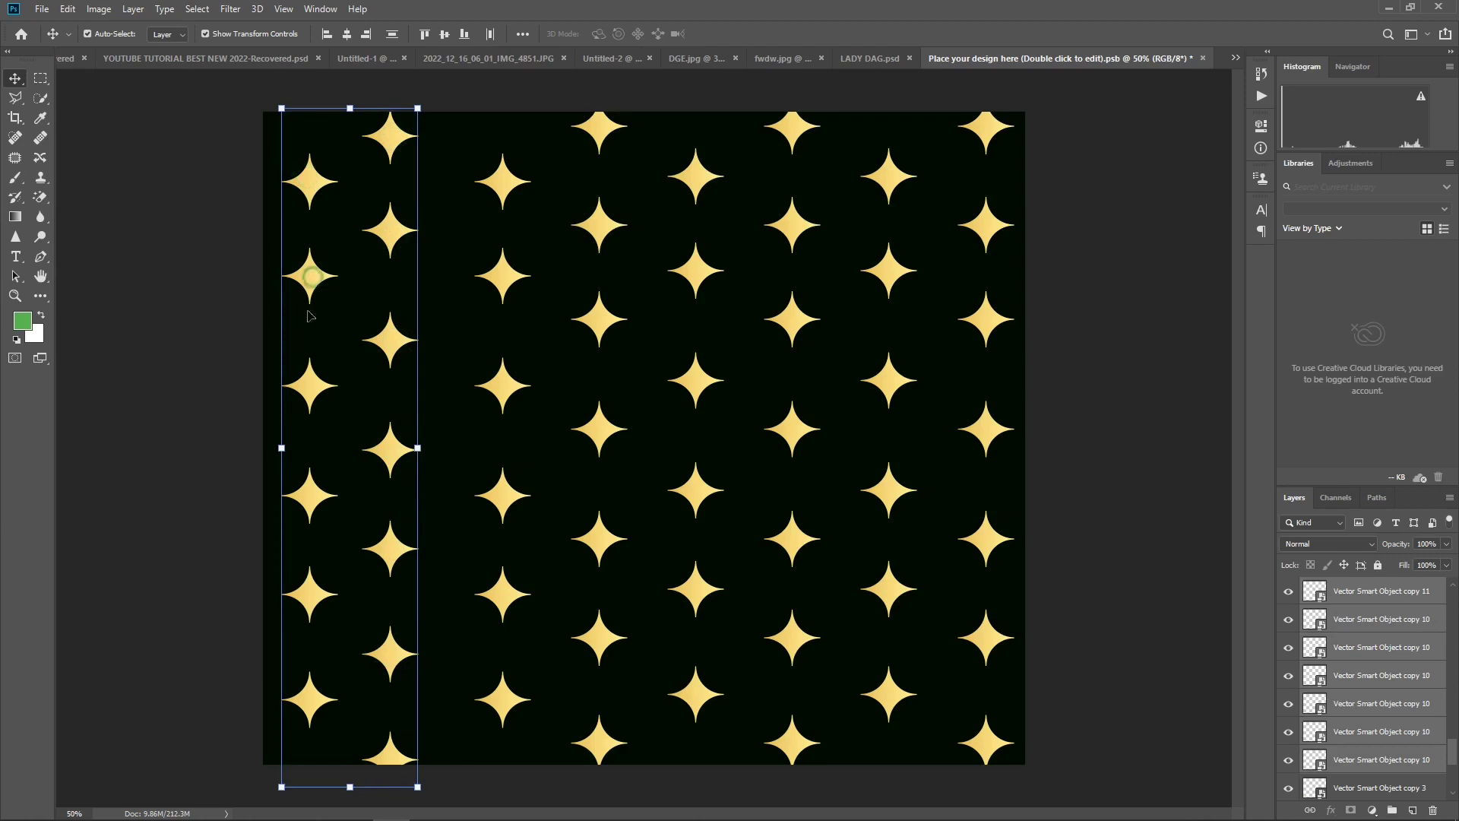
{"action": "left_click", "coordinate": [309, 389], "text": "shift"}
{"action": "left_click", "coordinate": [308, 497], "text": "shift"}
{"action": "left_click", "coordinate": [312, 602], "text": "shift"}
{"action": "left_click", "coordinate": [310, 708], "text": "shift"}
{"action": "left_click_drag", "start_coordinate": [306, 708], "coordinate": [859, 720]}
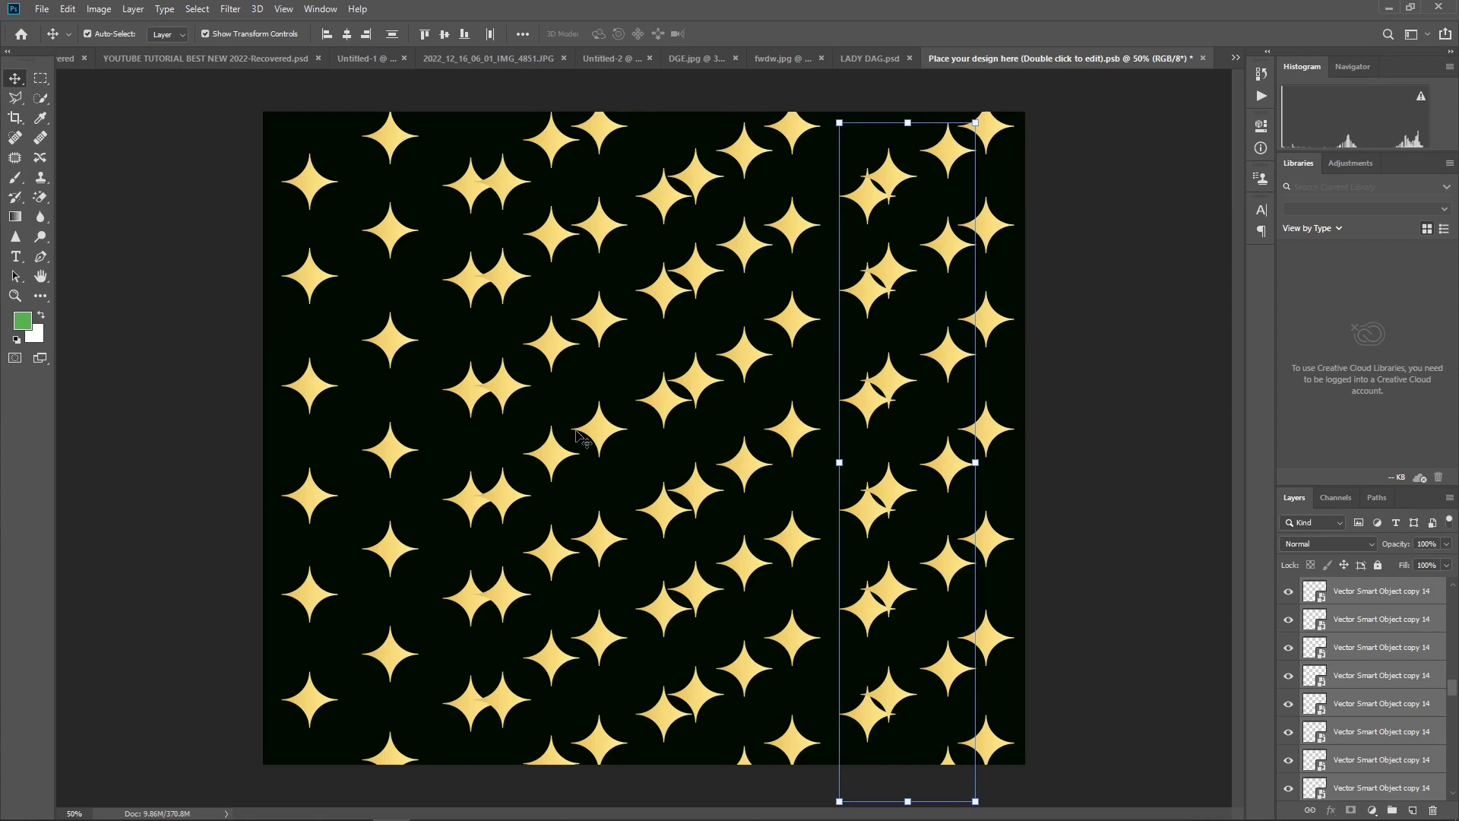
- Review the mask in LADY DAG.psd, then browse the MOCKUP BRAND folder in File Explorer and close the ISIGOO LOGO window
{"action": "left_click", "coordinate": [869, 59]}
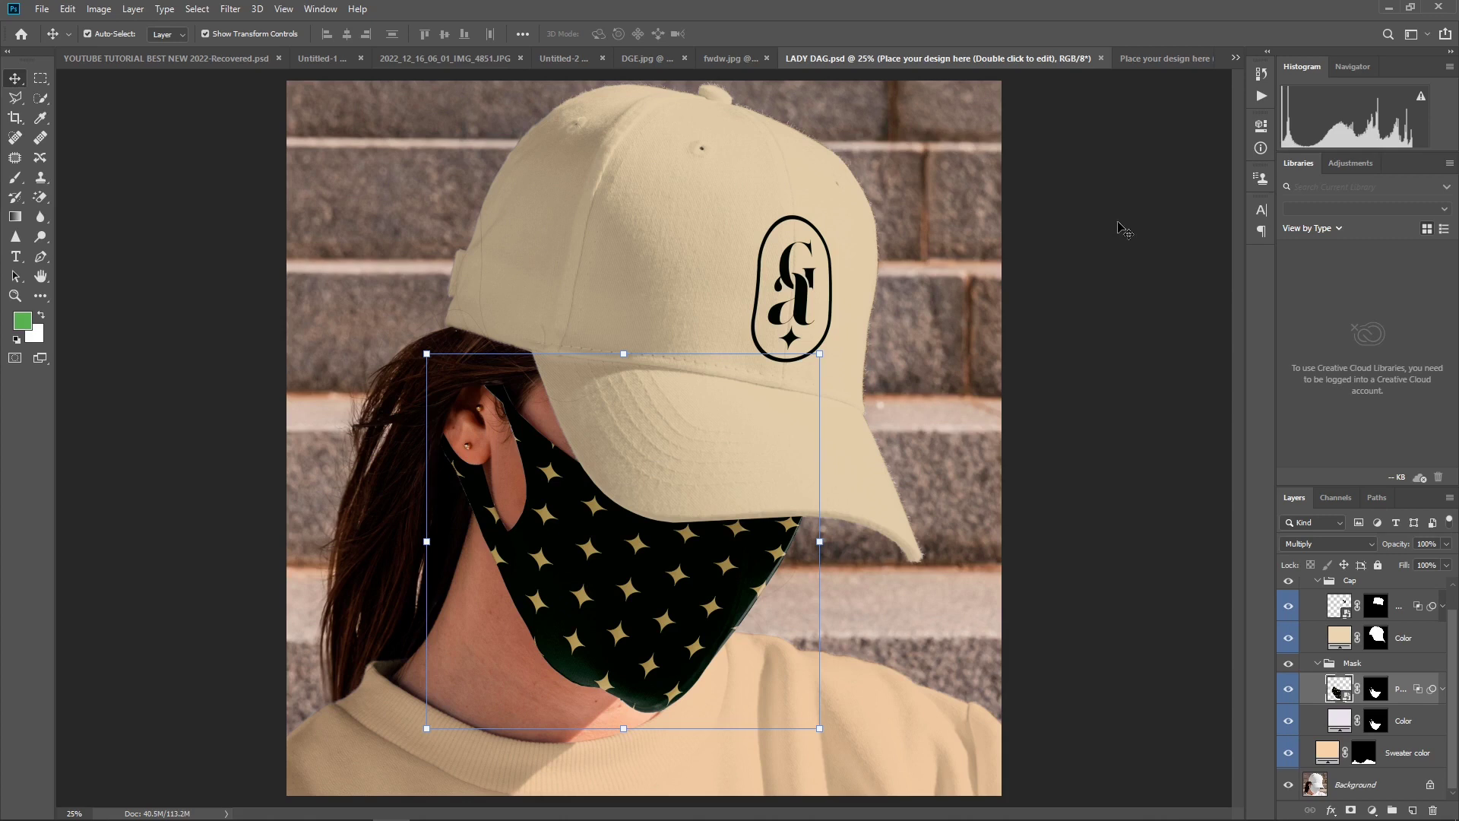
{"action": "left_click", "coordinate": [1390, 9]}
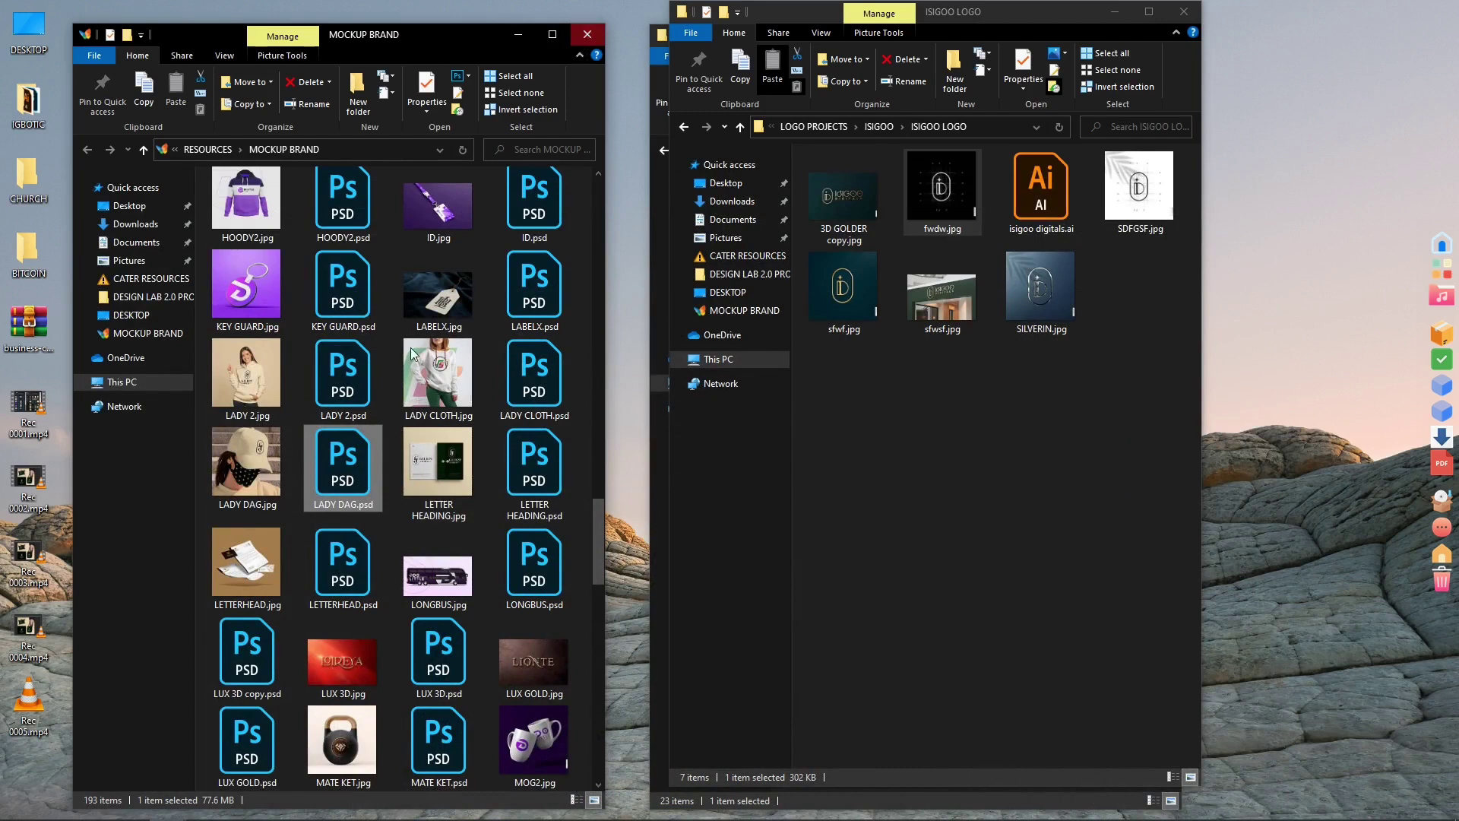
{"action": "scroll", "coordinate": [411, 353], "scroll_direction": "down", "scroll_amount": 5}
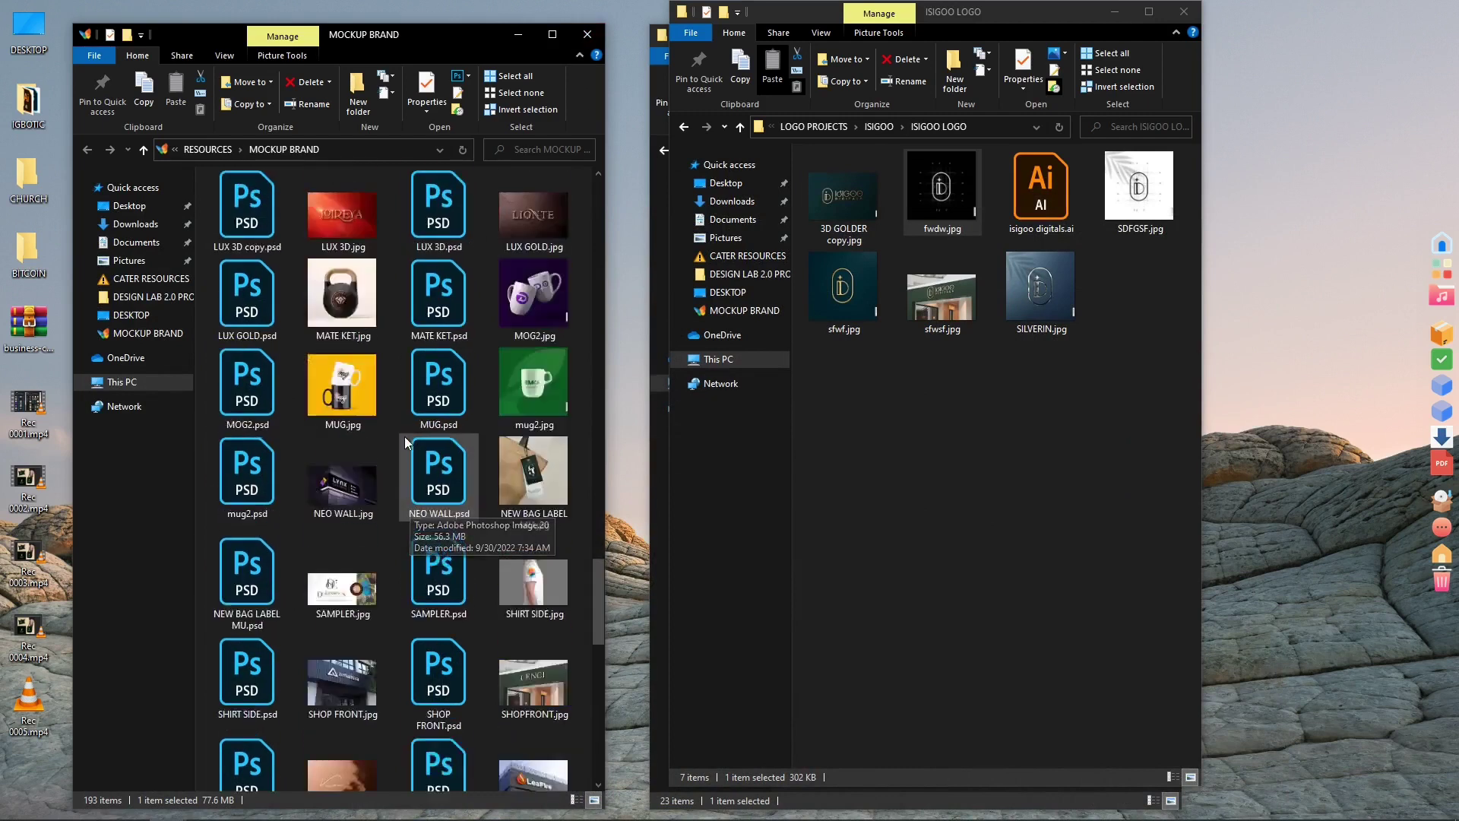
{"action": "scroll", "coordinate": [404, 436], "scroll_direction": "up", "scroll_amount": 10}
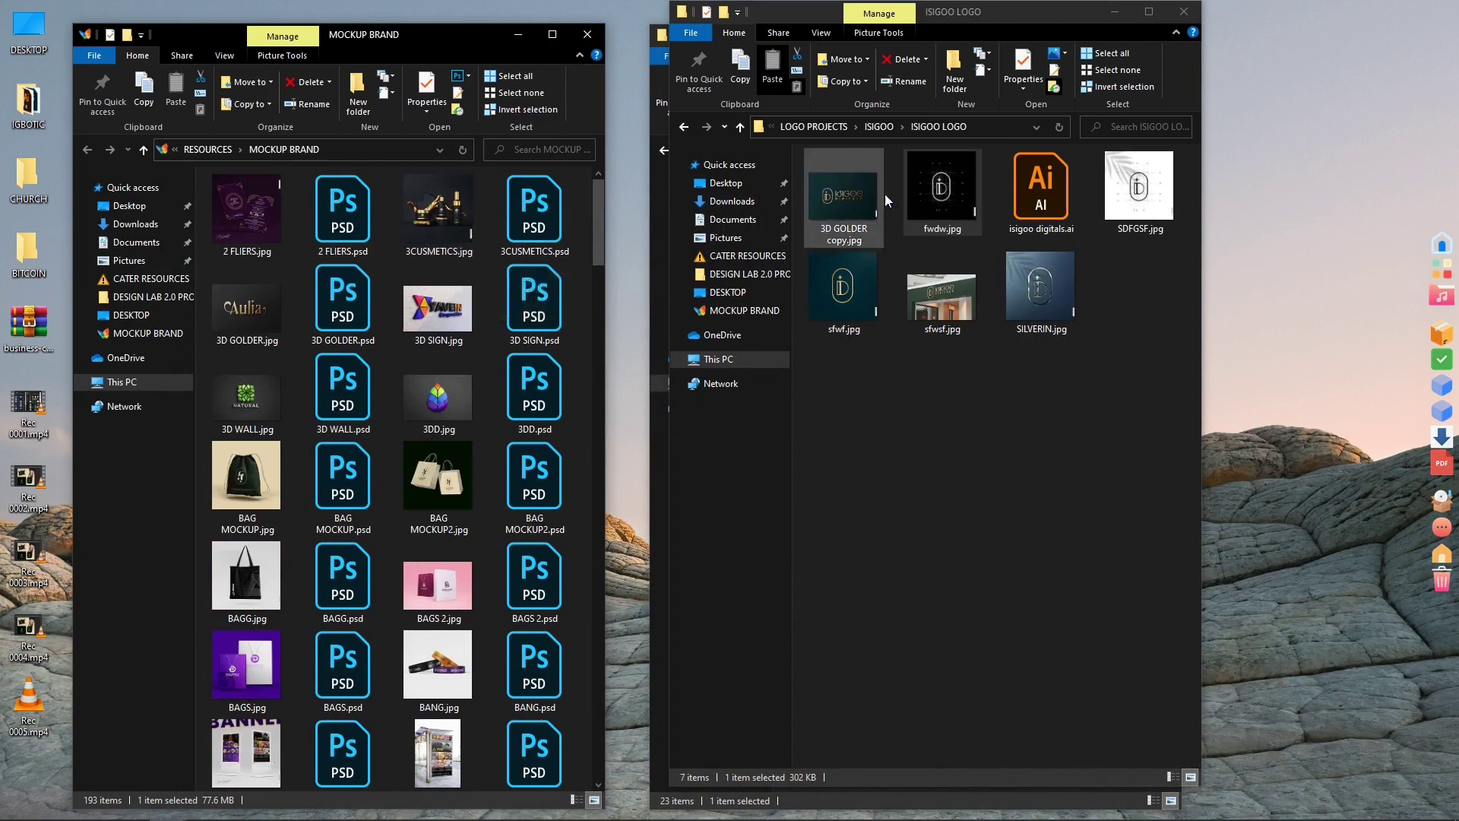
{"action": "left_click", "coordinate": [1189, 12]}
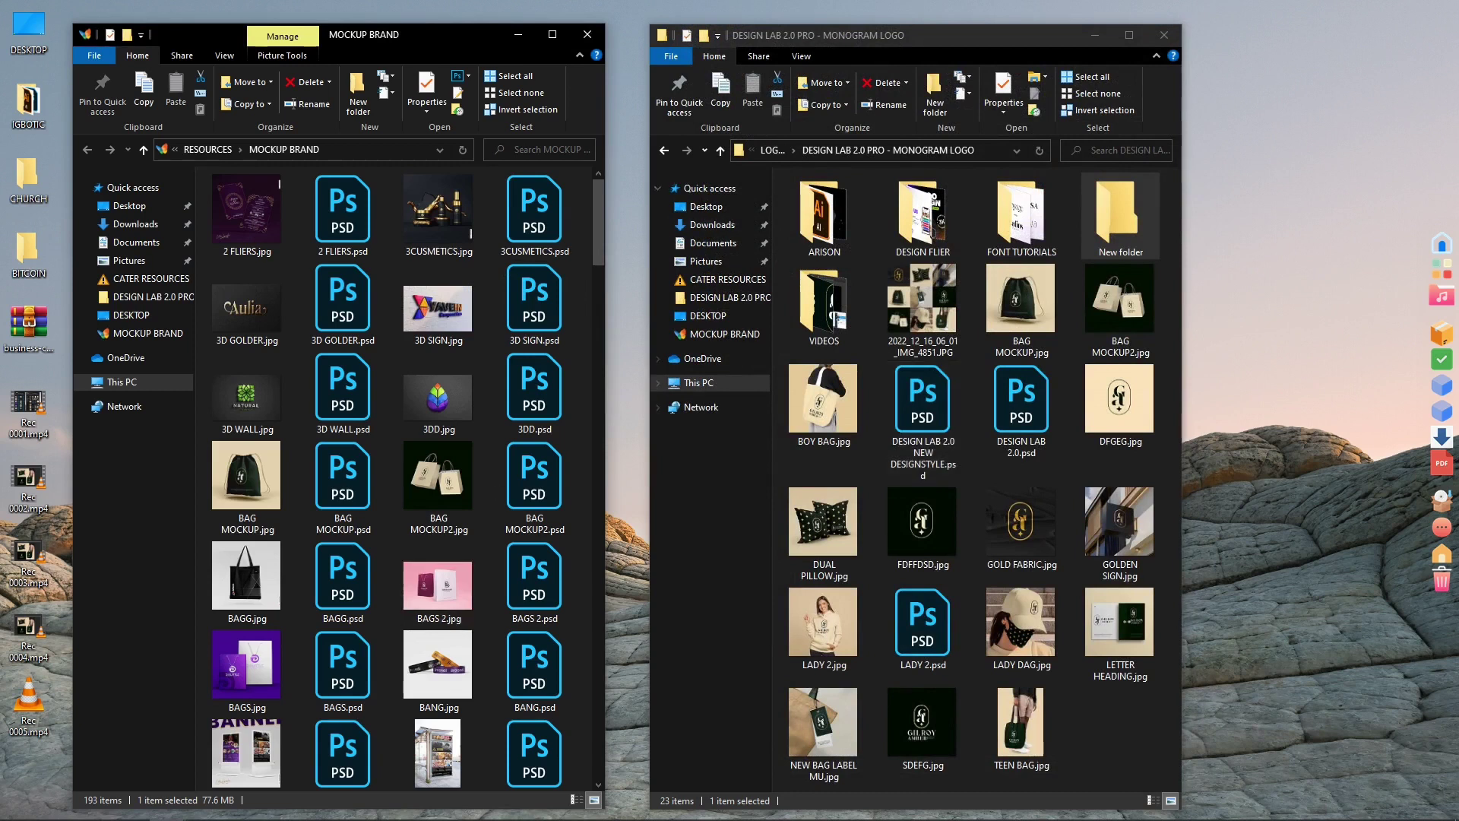
- Return to Photoshop and review the Gilroy Amber boards in 2022_12_16_06_01_IMG_4851.JPG and Untitled-1
{"action": "left_click", "coordinate": [391, 806]}
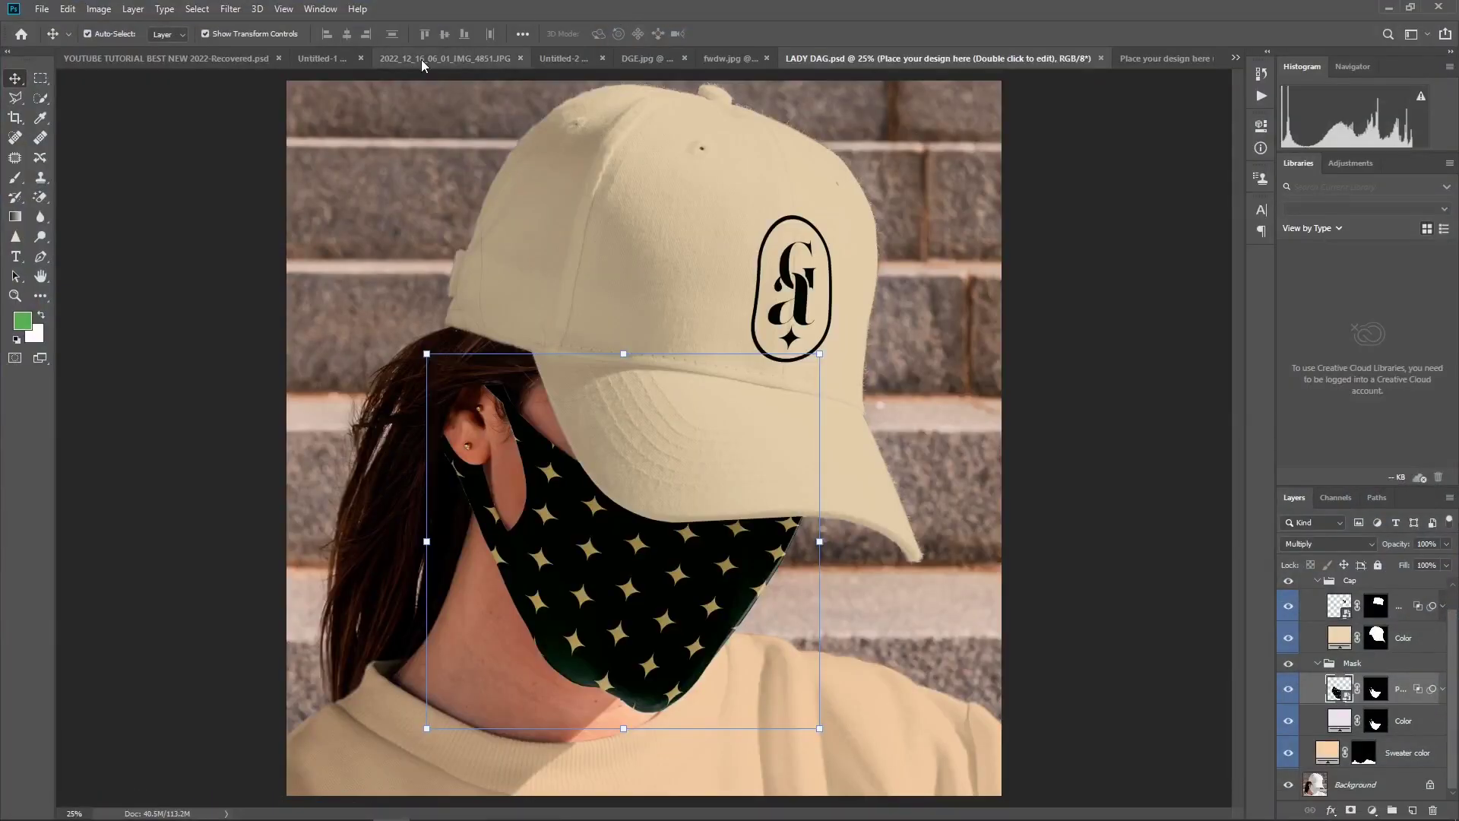
{"action": "left_click", "coordinate": [420, 60]}
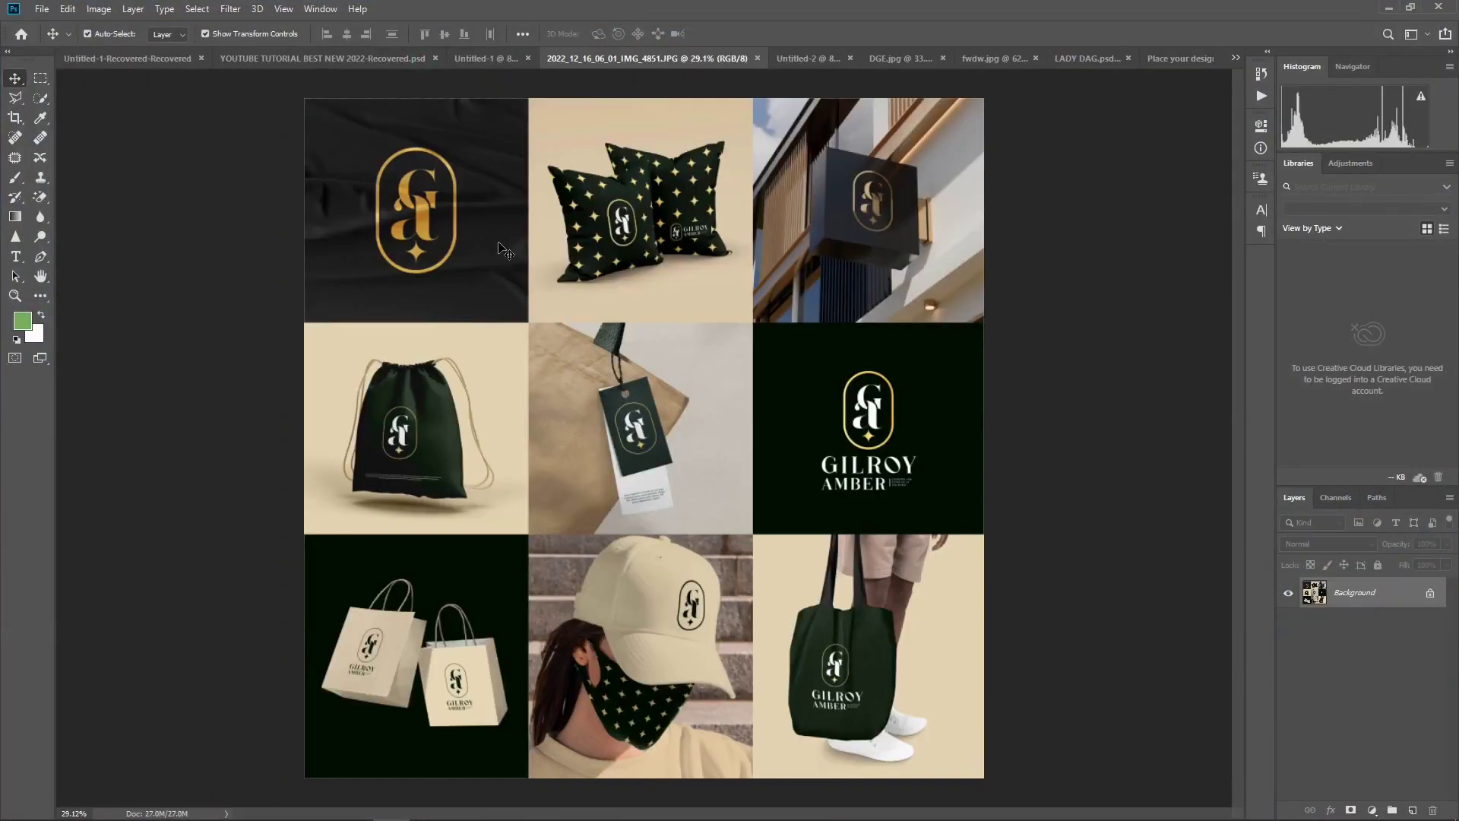
{"action": "left_click", "coordinate": [486, 59]}
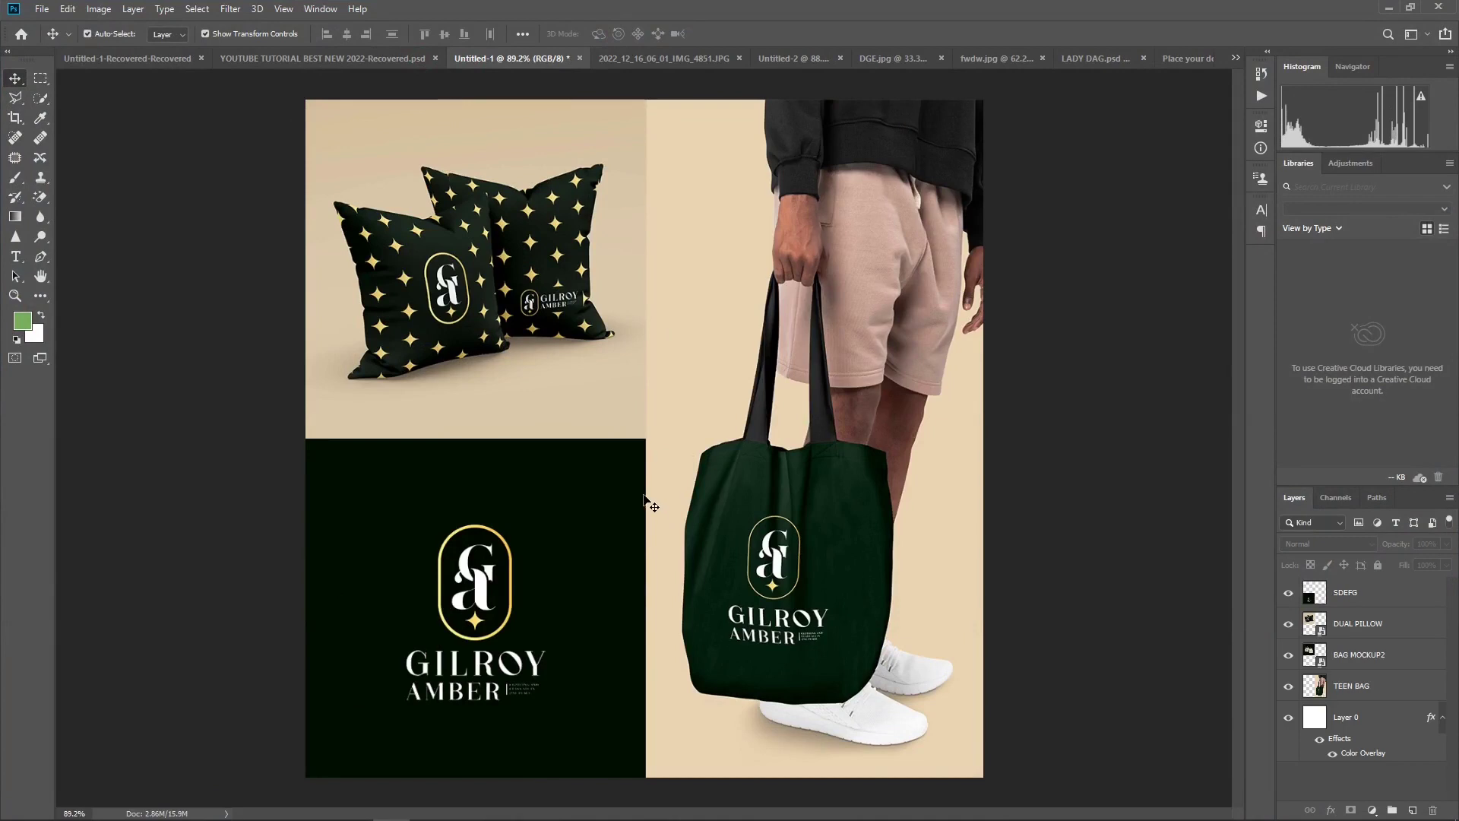
{"action": "left_click", "coordinate": [626, 58]}
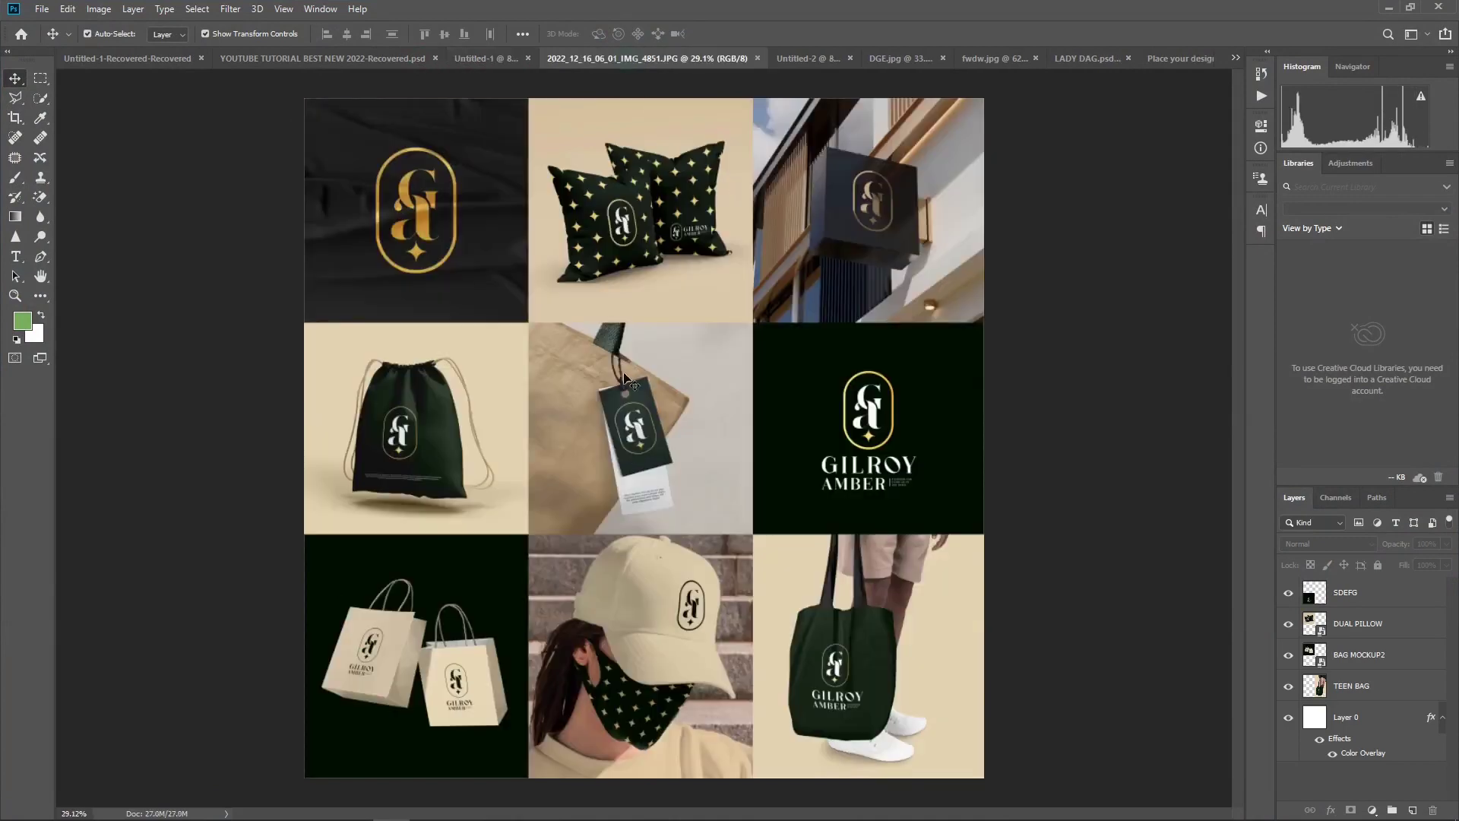
- In Untitled-2, undo the brown and purple recolouring back to the green logo on a near-black background
{"action": "left_click", "coordinate": [807, 58]}
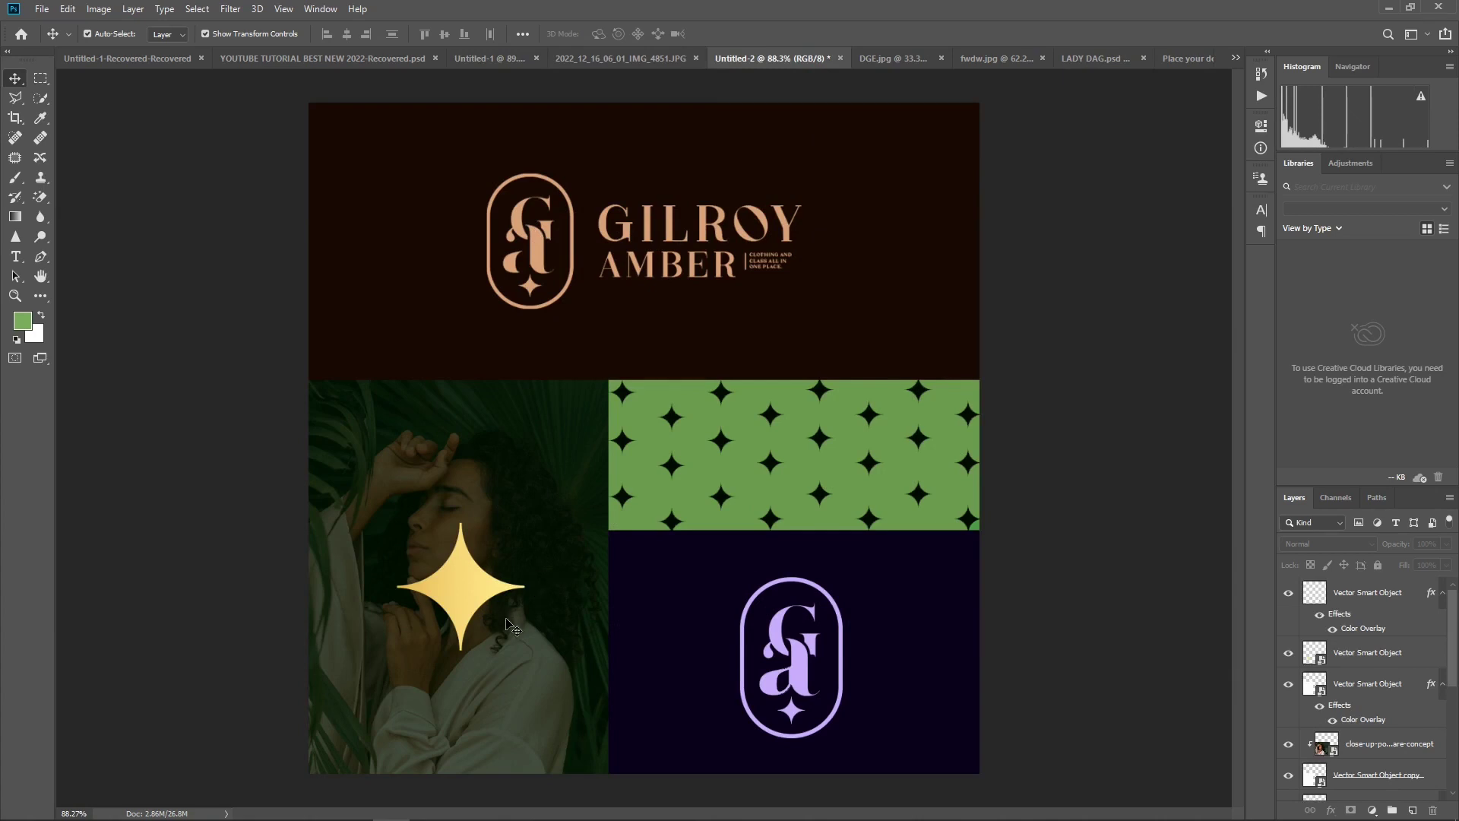
{"action": "key", "text": "ctrl+z"}
{"action": "key", "text": "ctrl+z"}
{"action": "key", "text": "ctrl+z"}
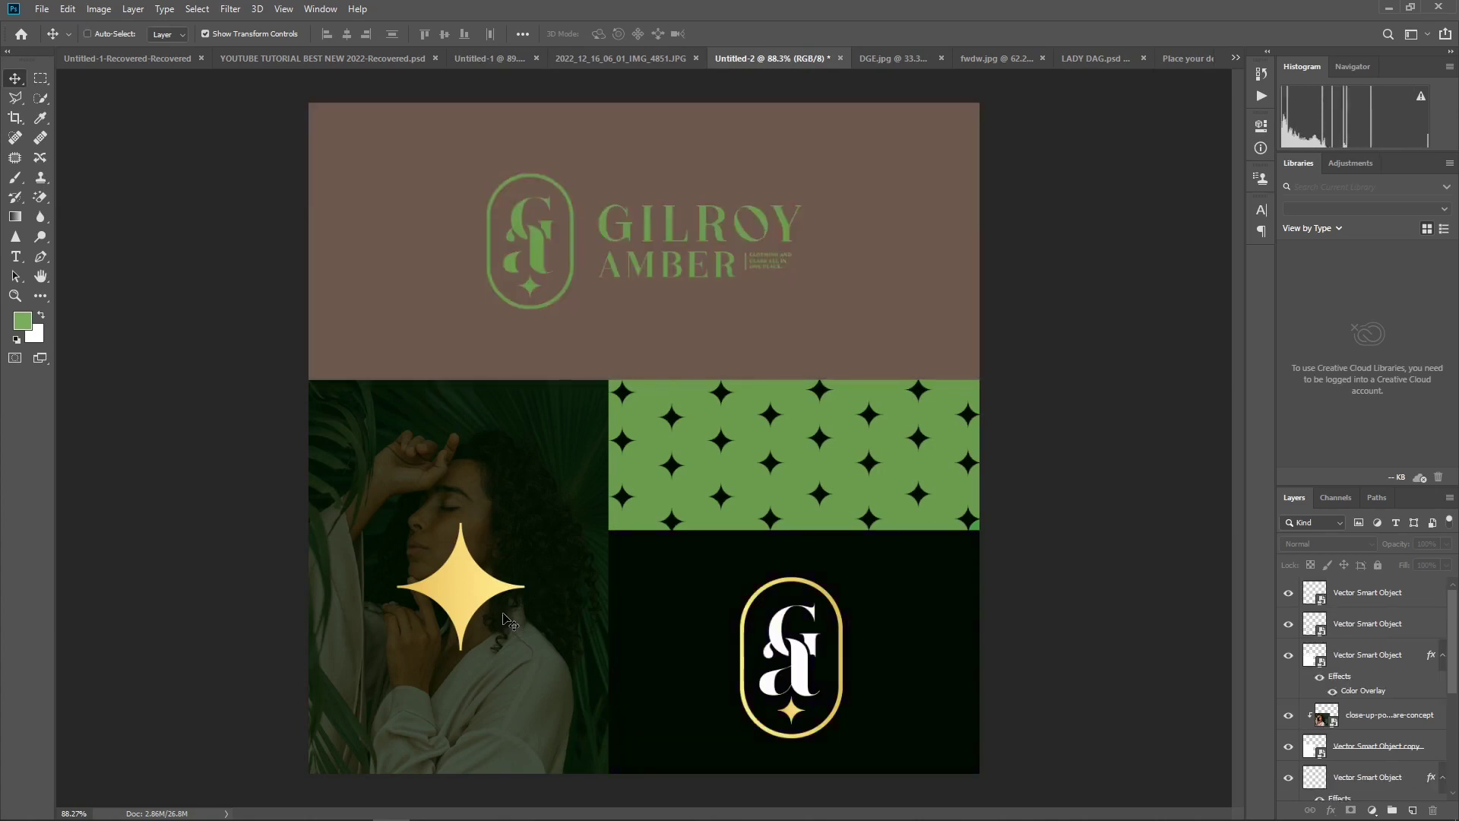
{"action": "key", "text": "ctrl+shift+z"}
{"action": "key", "text": "ctrl+shift+z"}
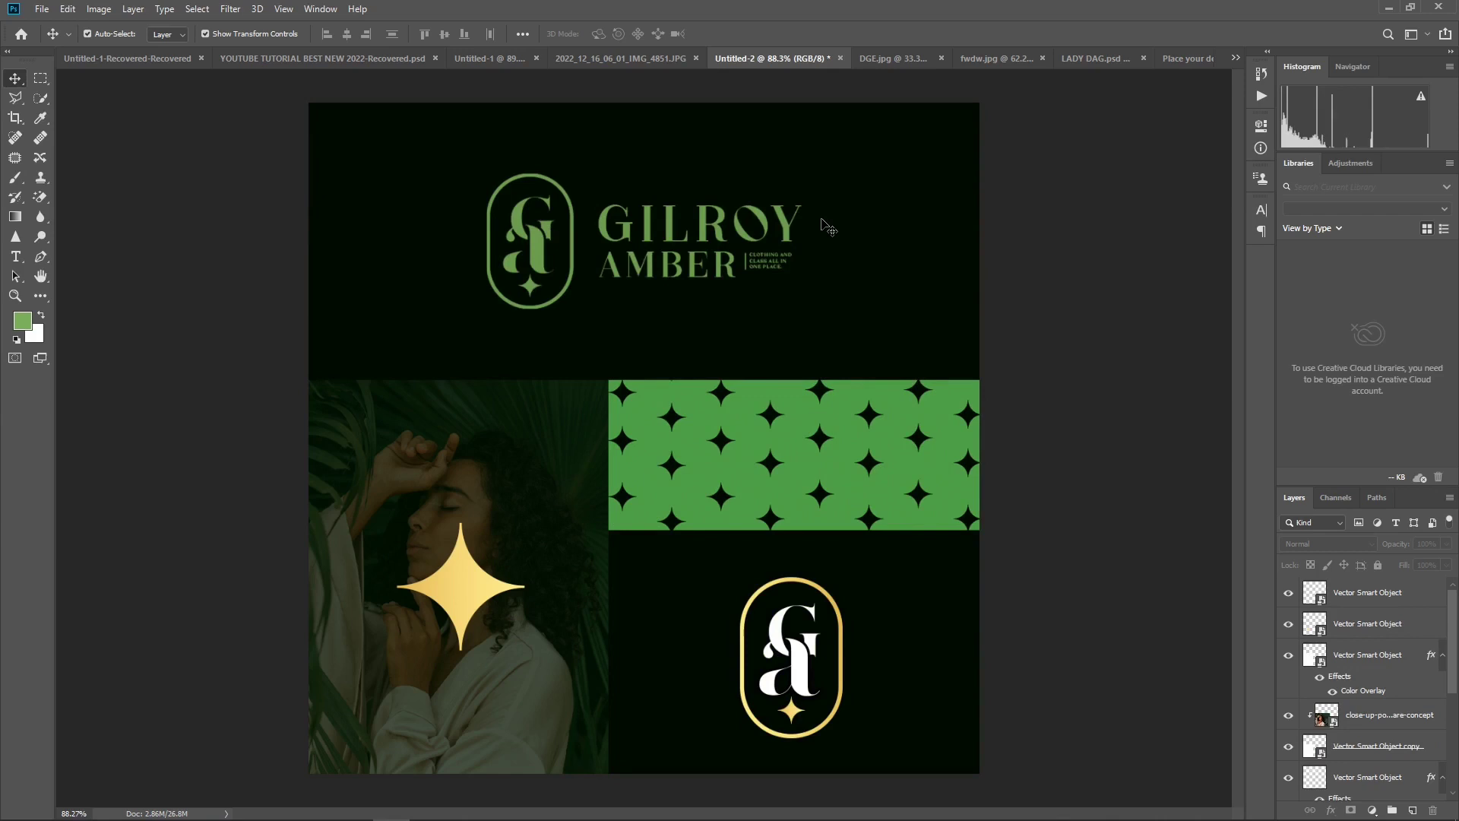
{"action": "left_click", "coordinate": [802, 672]}
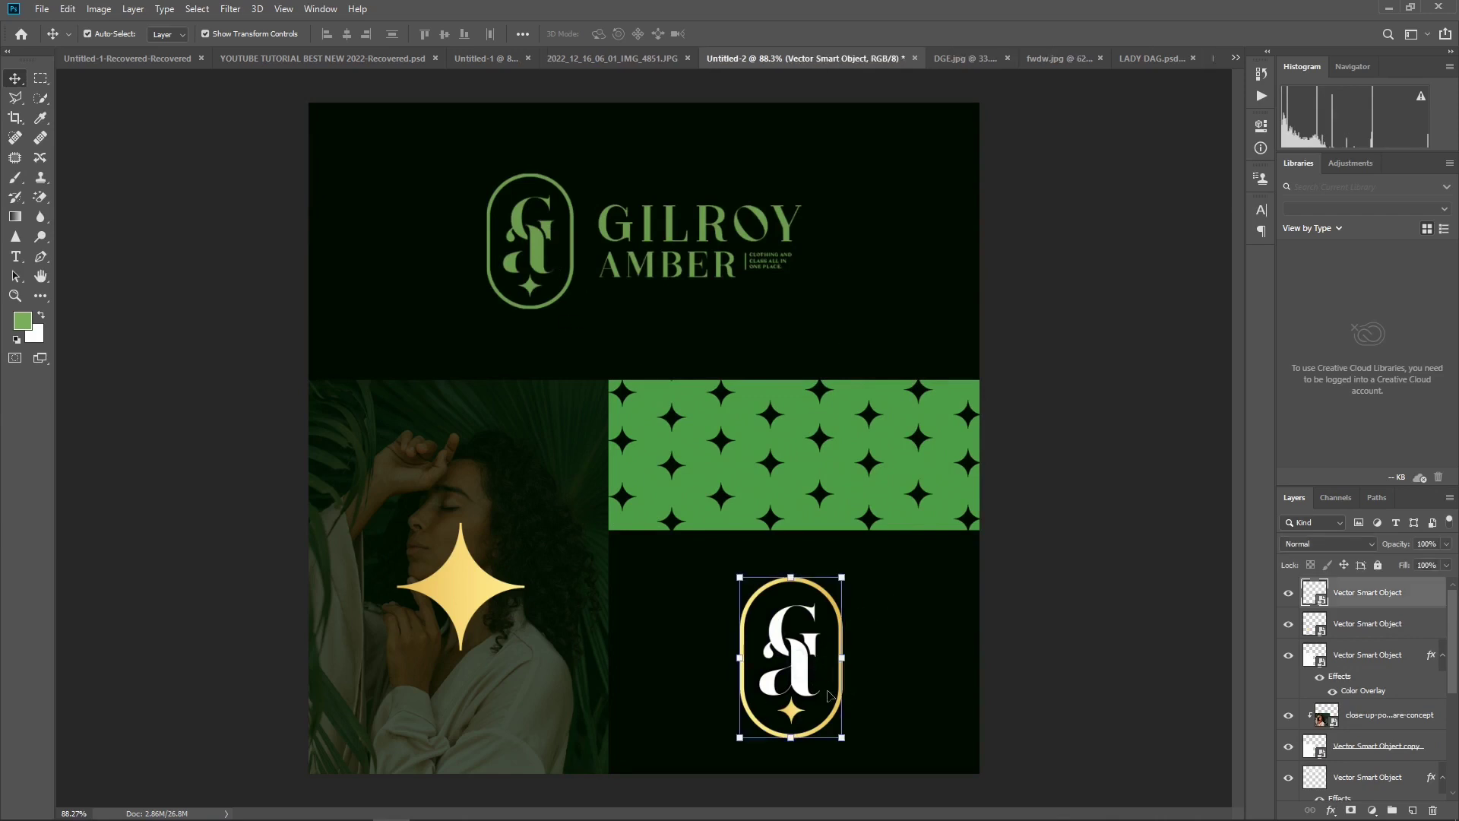
{"action": "left_click", "coordinate": [1081, 516]}
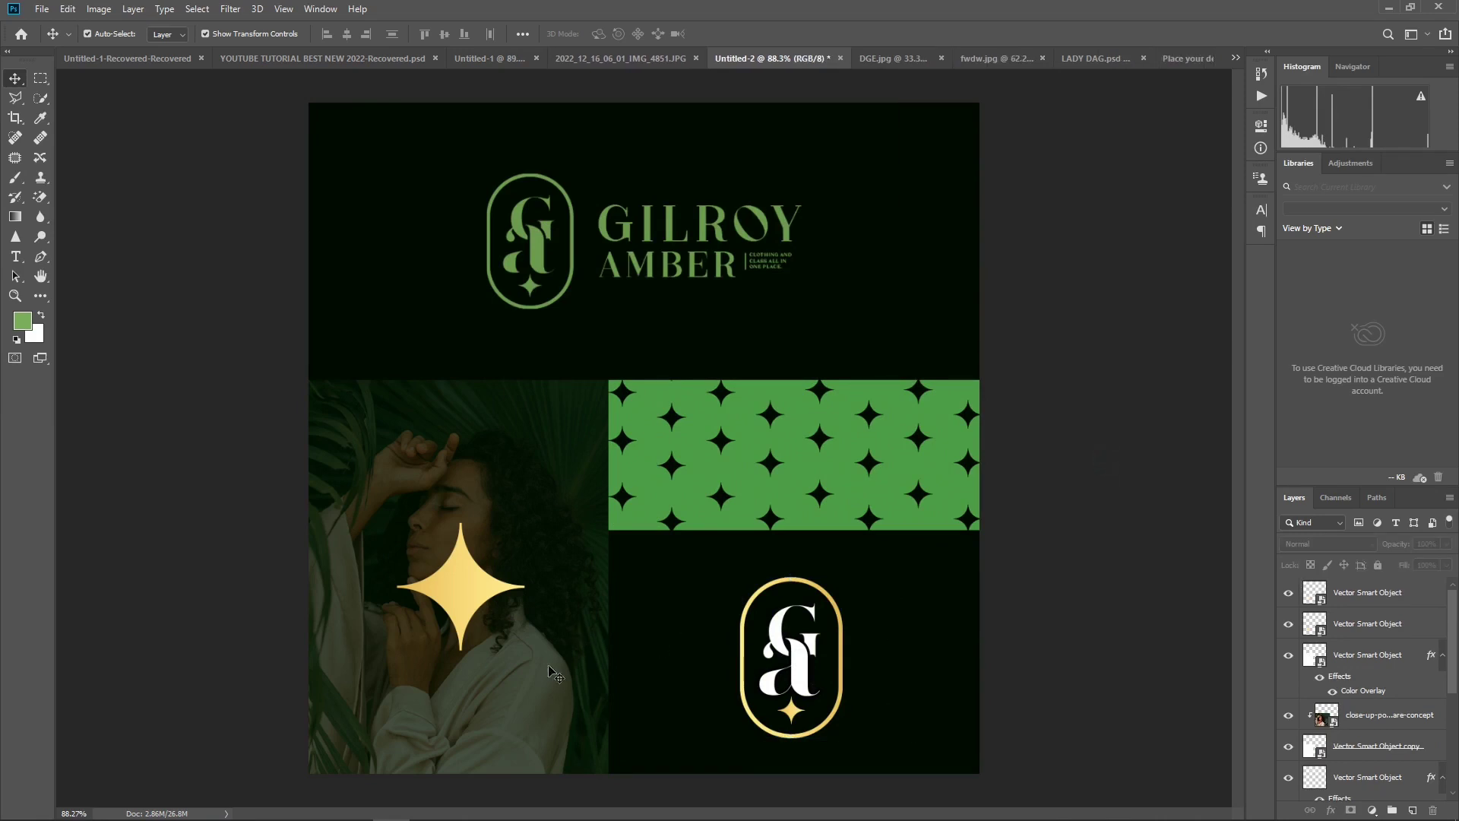
- Apply a Color Overlay to the large gold star, using the green 589e3e sampled from the pattern panel
{"action": "left_click", "coordinate": [444, 610]}
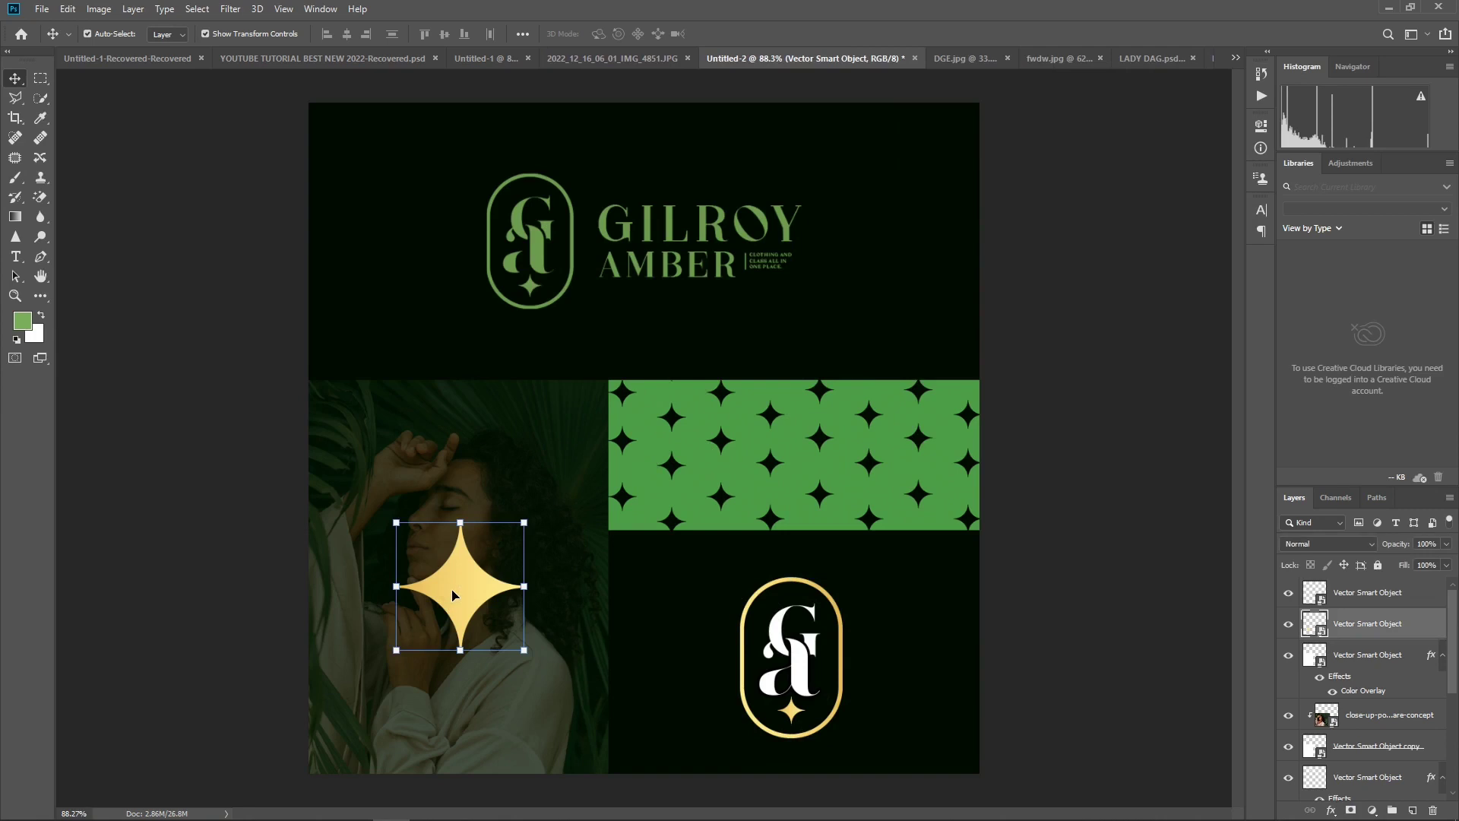
{"action": "left_click", "coordinate": [1436, 630]}
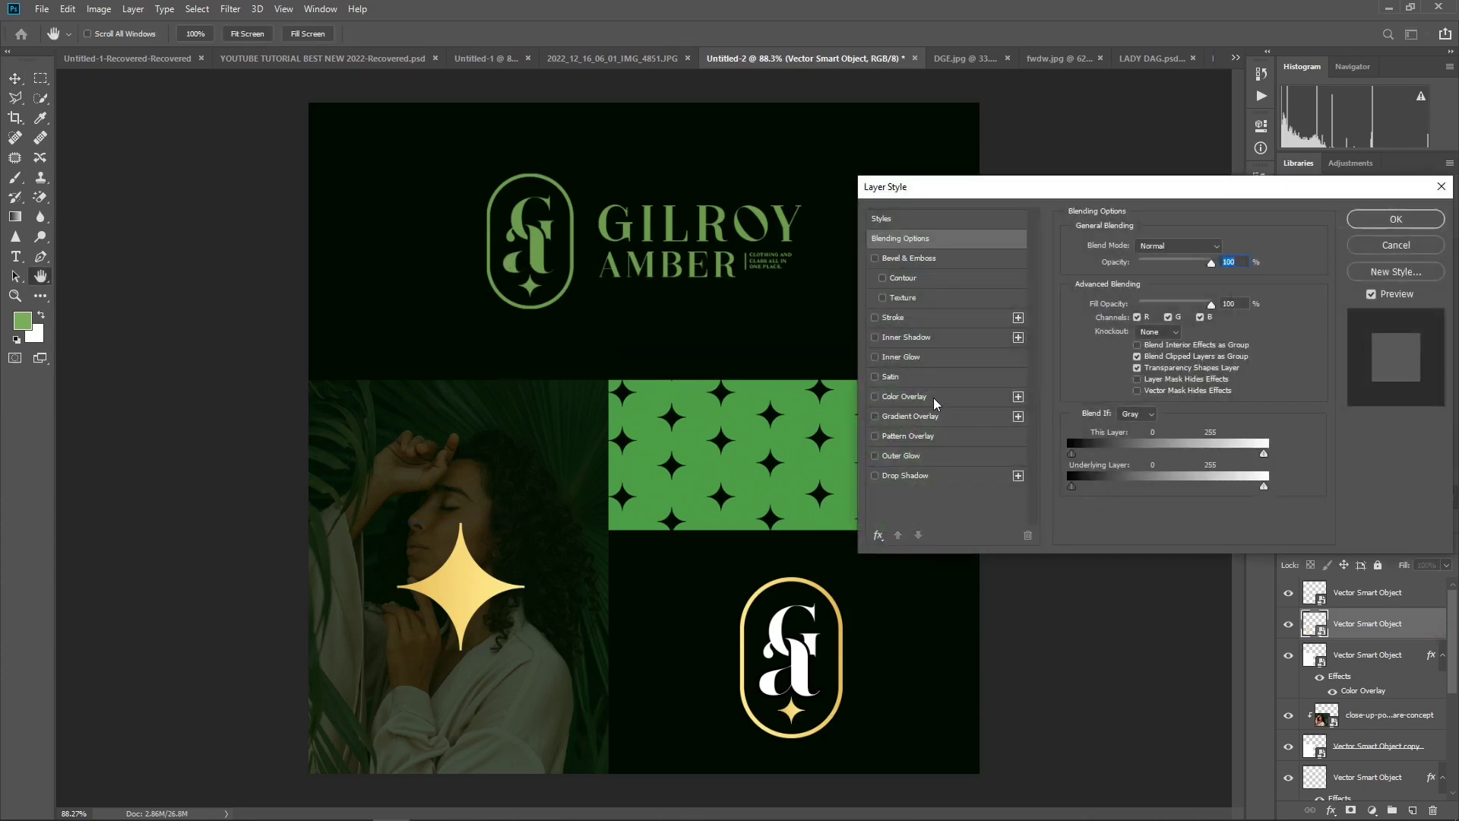
{"action": "left_click", "coordinate": [934, 398]}
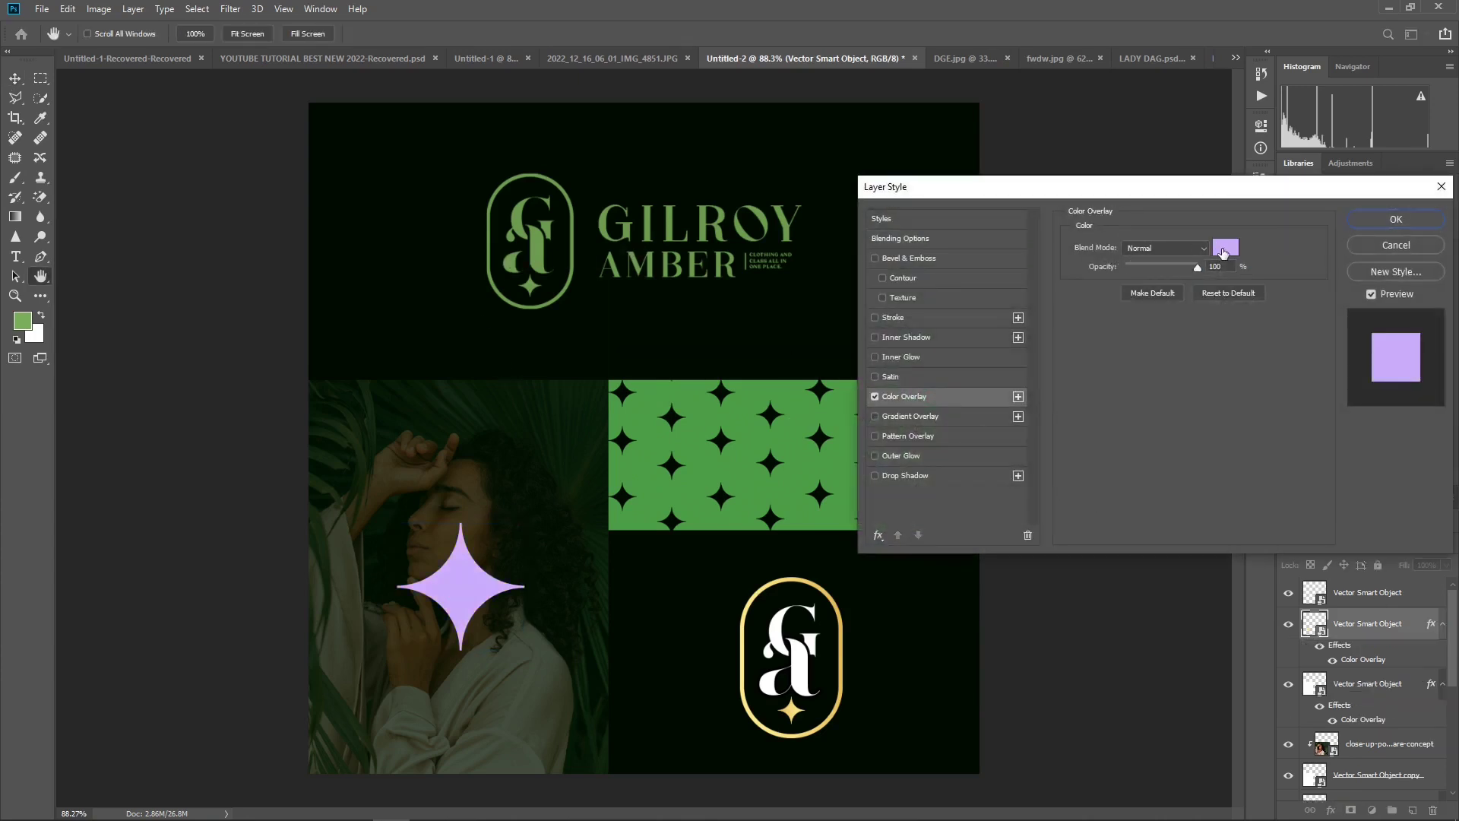
{"action": "left_click", "coordinate": [1223, 253]}
{"action": "left_click", "coordinate": [622, 478]}
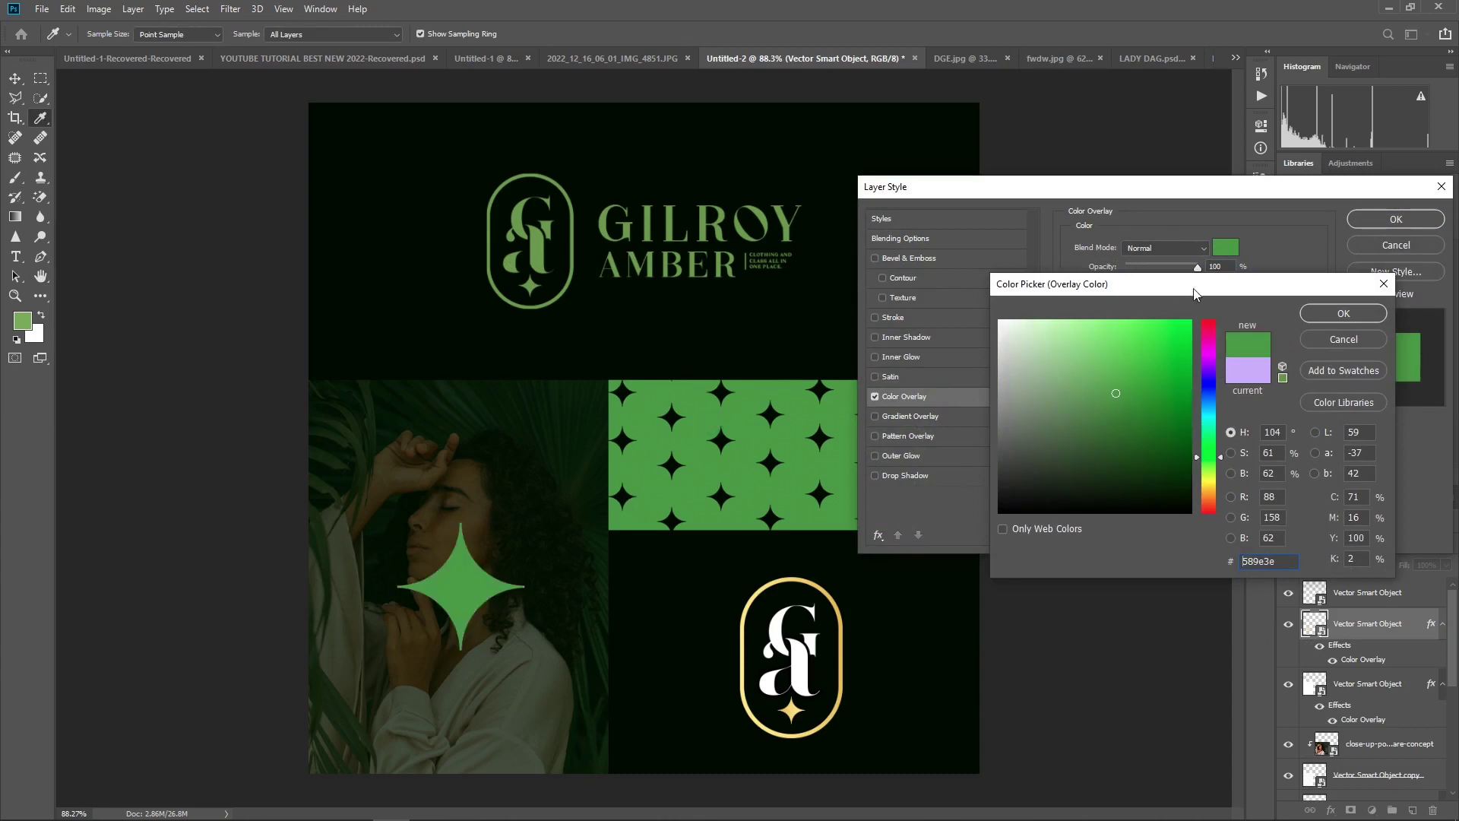
{"action": "left_click", "coordinate": [1342, 315]}
{"action": "left_click", "coordinate": [1396, 219]}
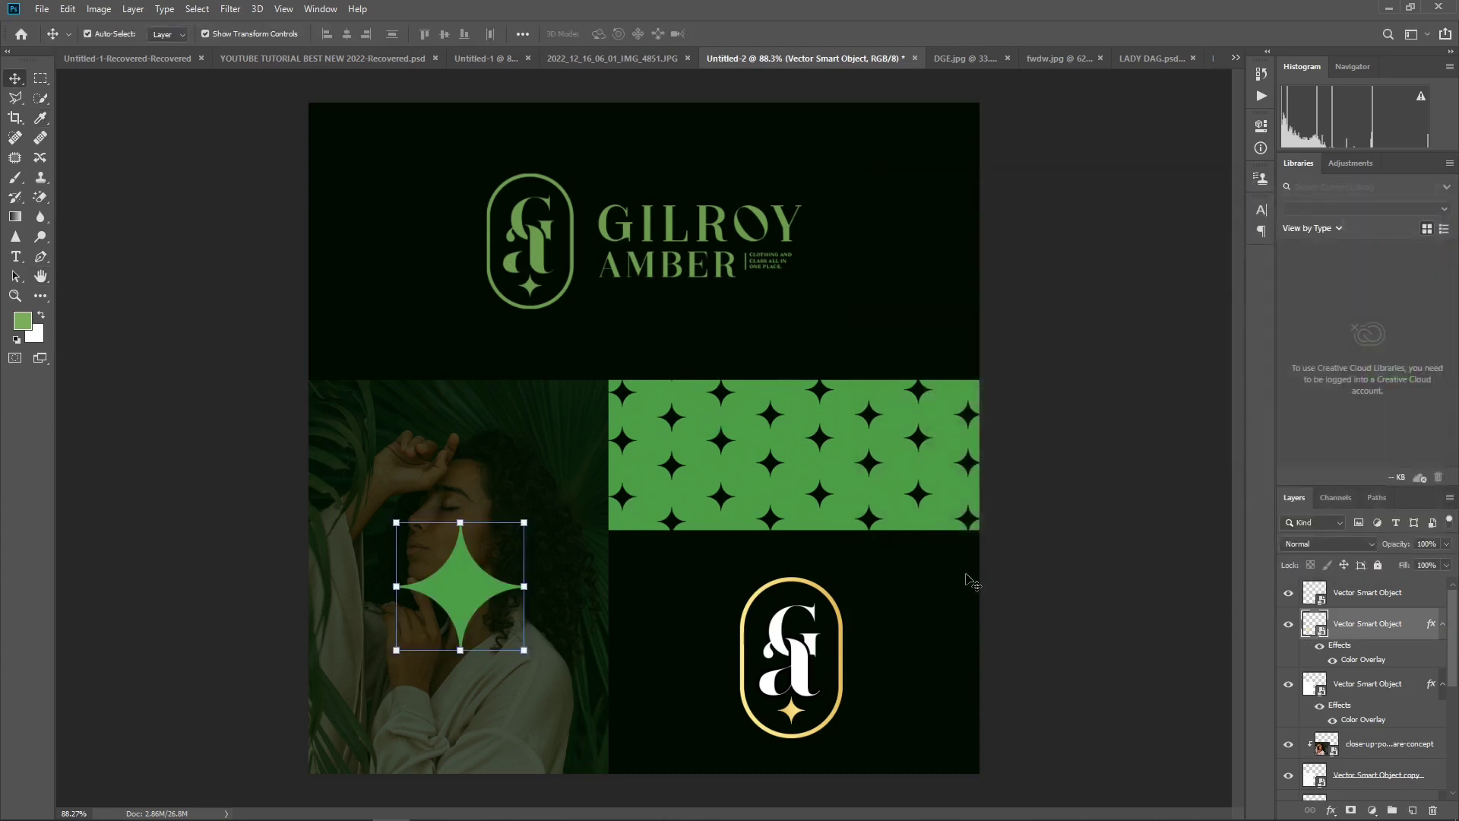
{"action": "left_click", "coordinate": [1127, 527]}
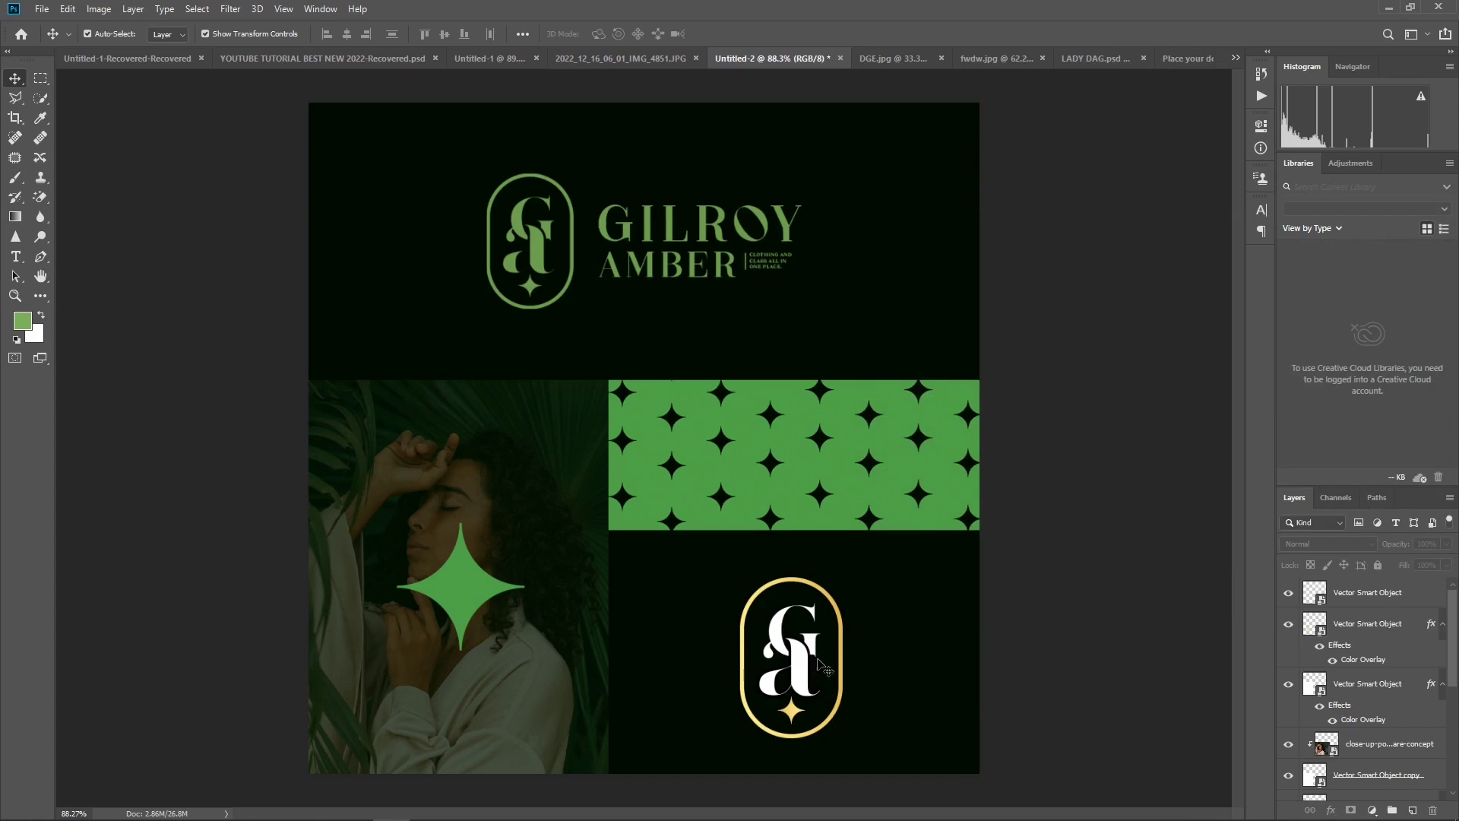
- Apply the same green Color Overlay to the GA monogram logo beneath the star pattern
{"action": "left_click", "coordinate": [804, 678]}
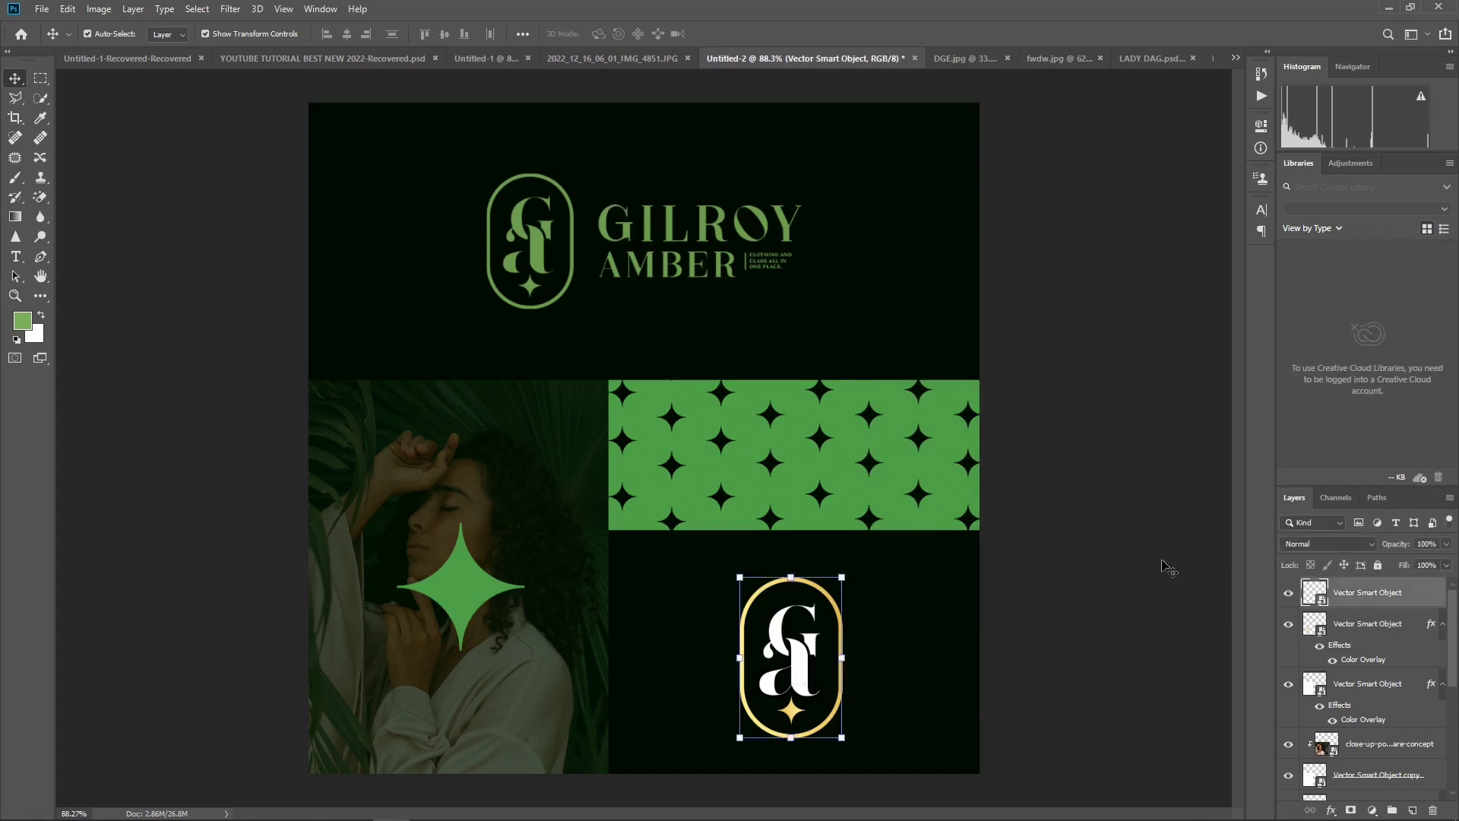
{"action": "double_click", "coordinate": [1434, 587]}
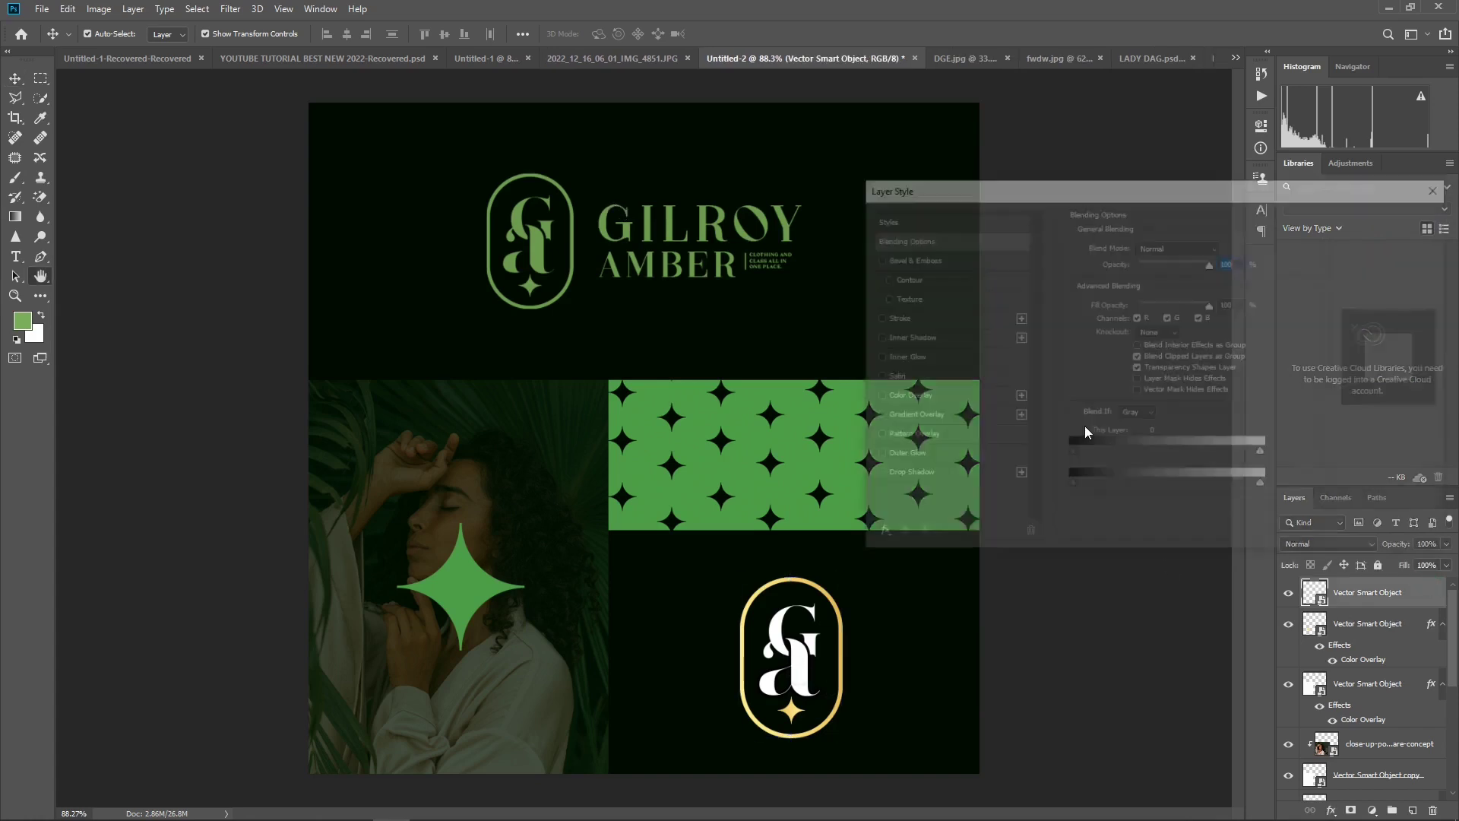
{"action": "left_click", "coordinate": [920, 395]}
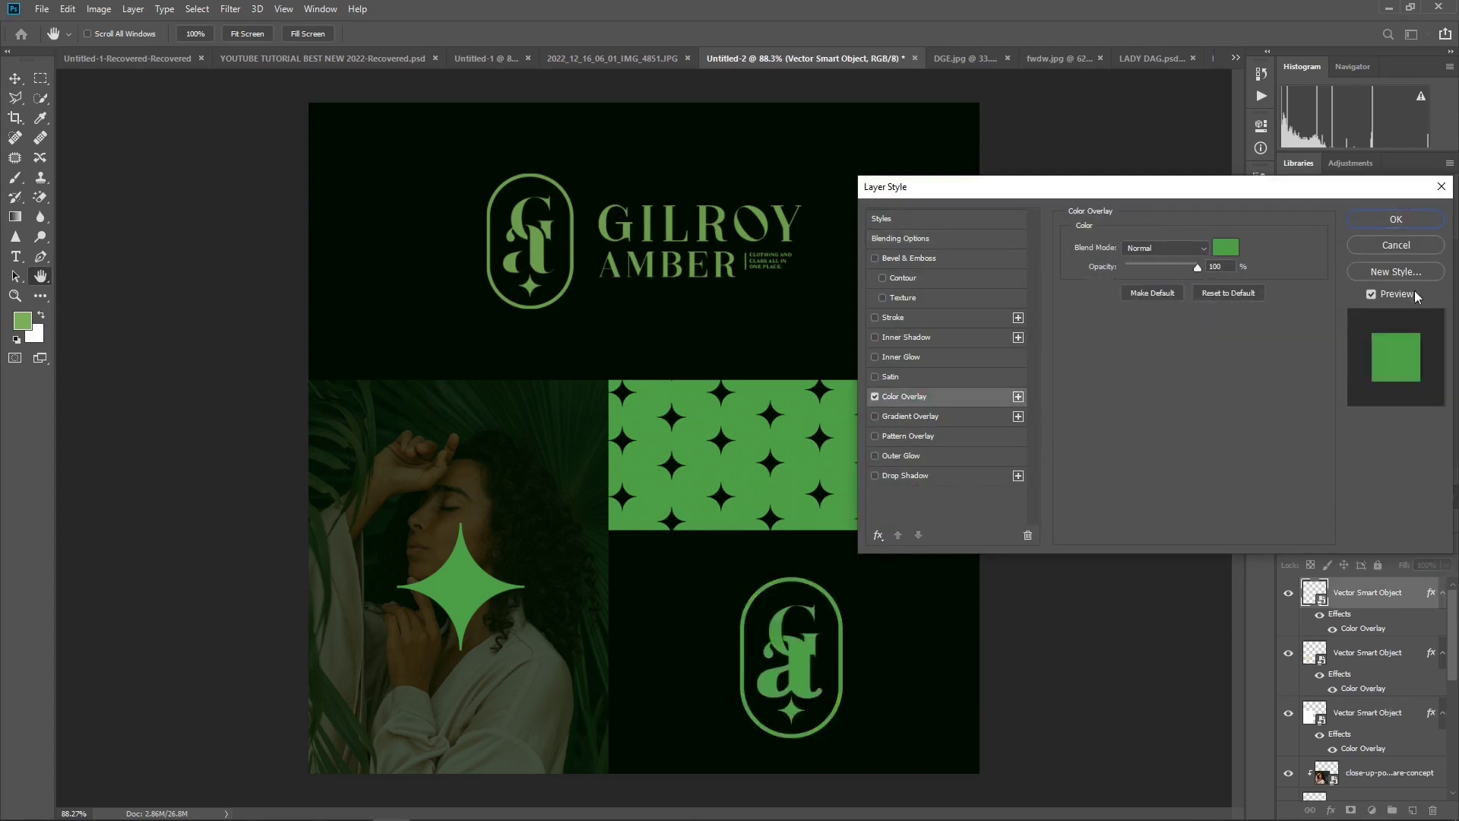
{"action": "left_click", "coordinate": [1396, 220]}
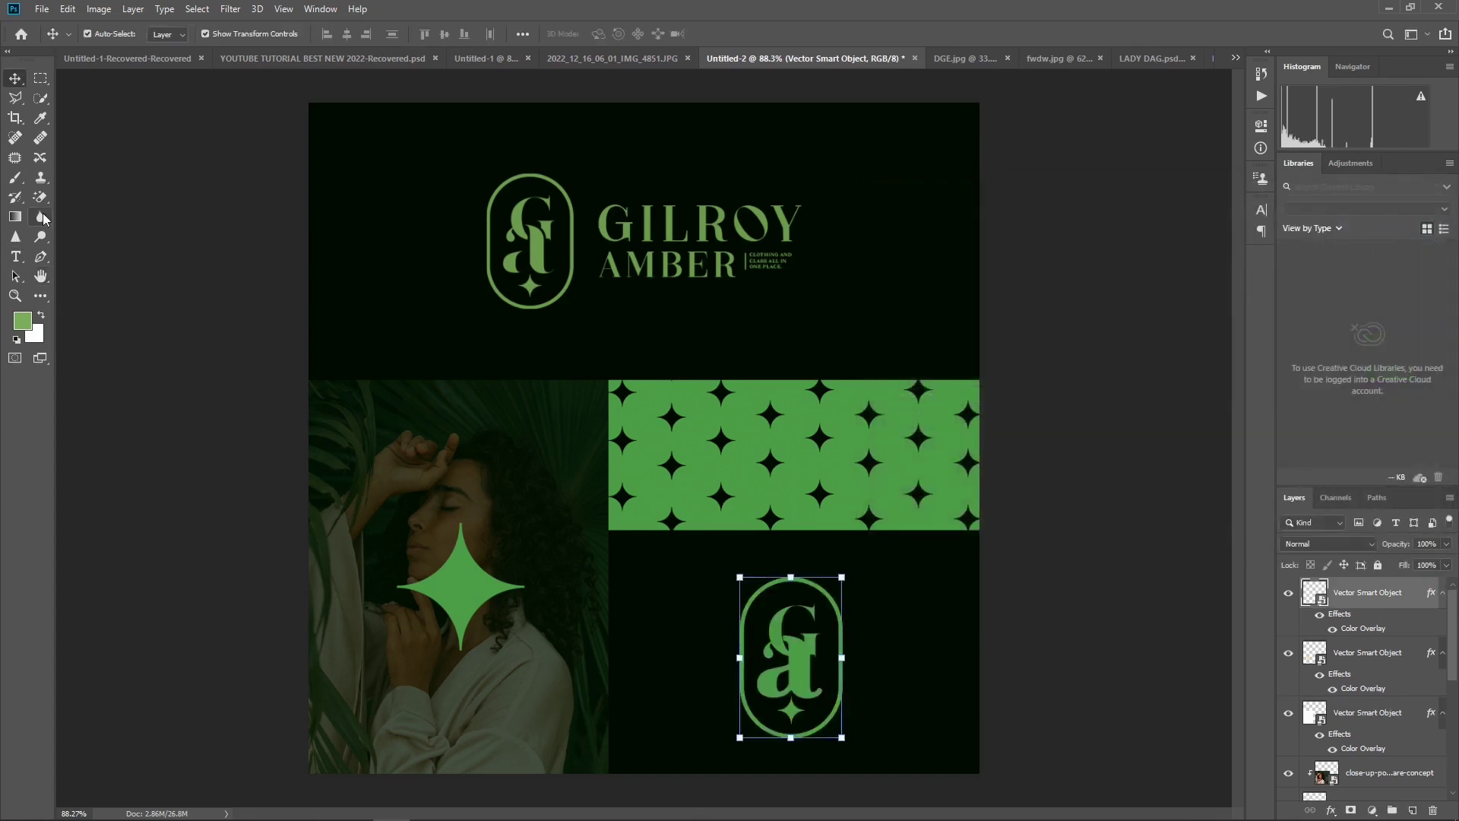
- Rasterize the GA monogram beneath the star pattern and try the Magic Eraser on its letter a
{"action": "key", "text": "e"}
{"action": "left_click", "coordinate": [812, 655]}
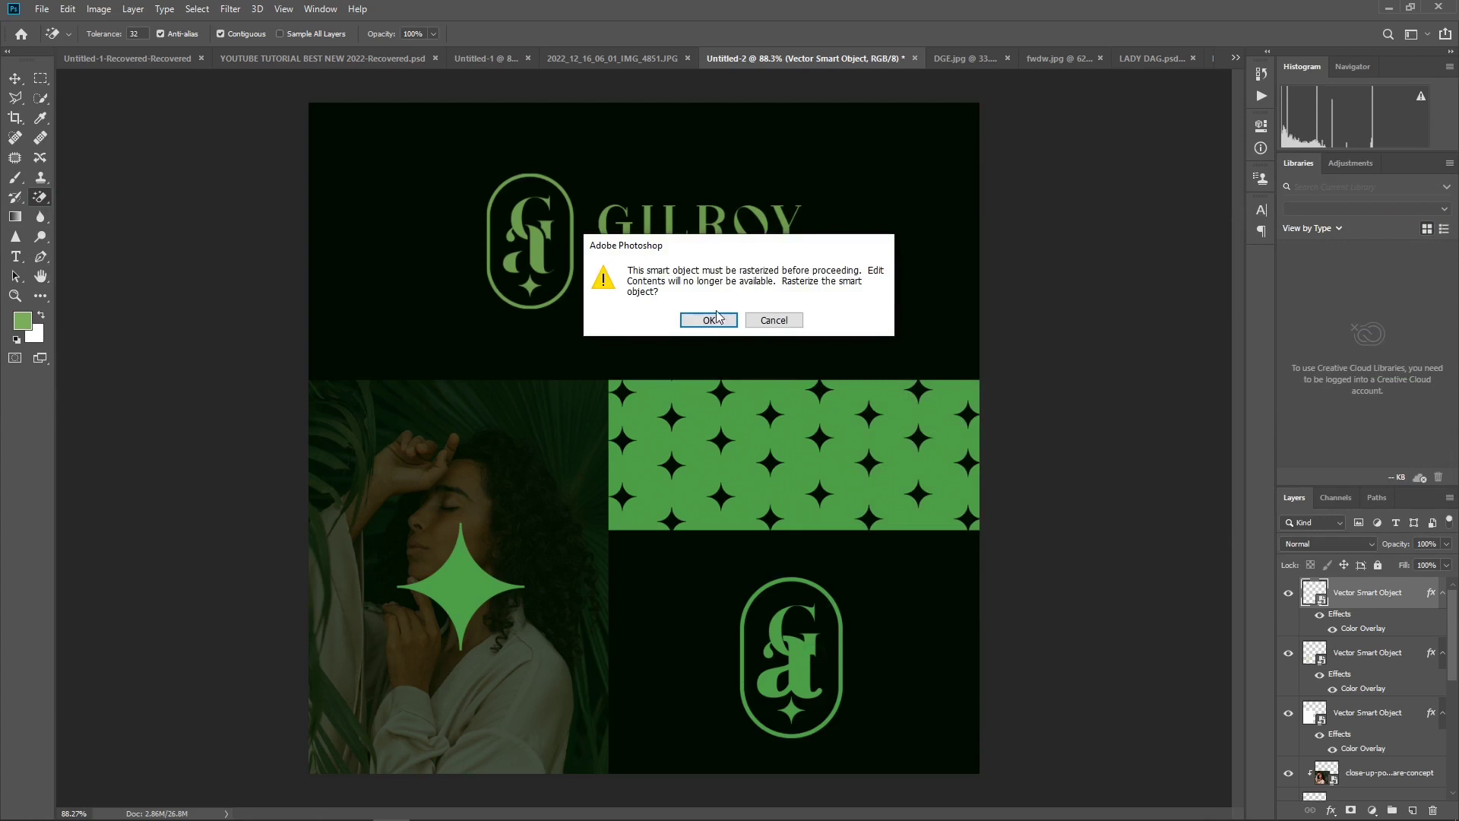
{"action": "left_click", "coordinate": [711, 323]}
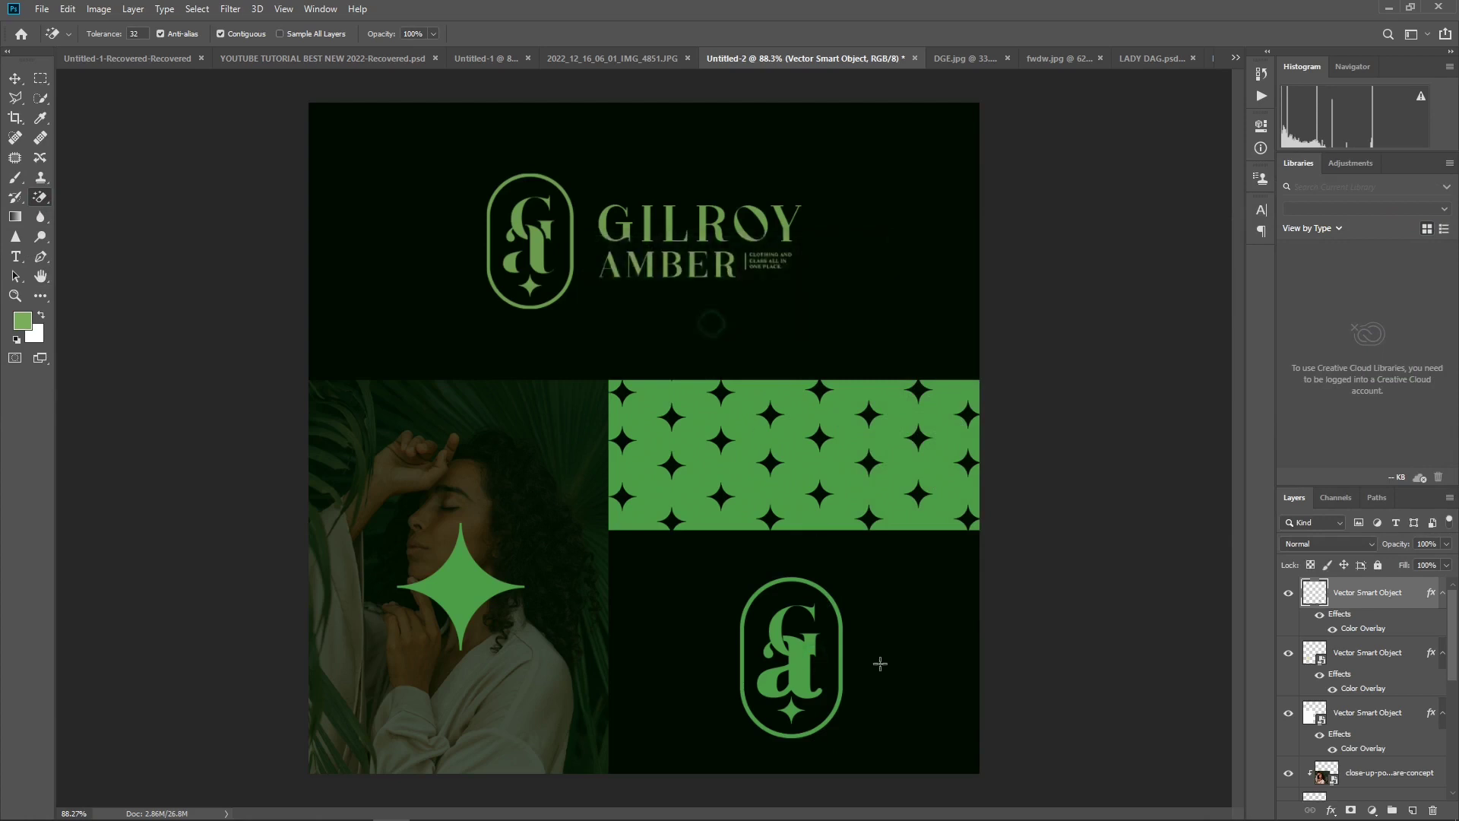
{"action": "left_click", "coordinate": [809, 651]}
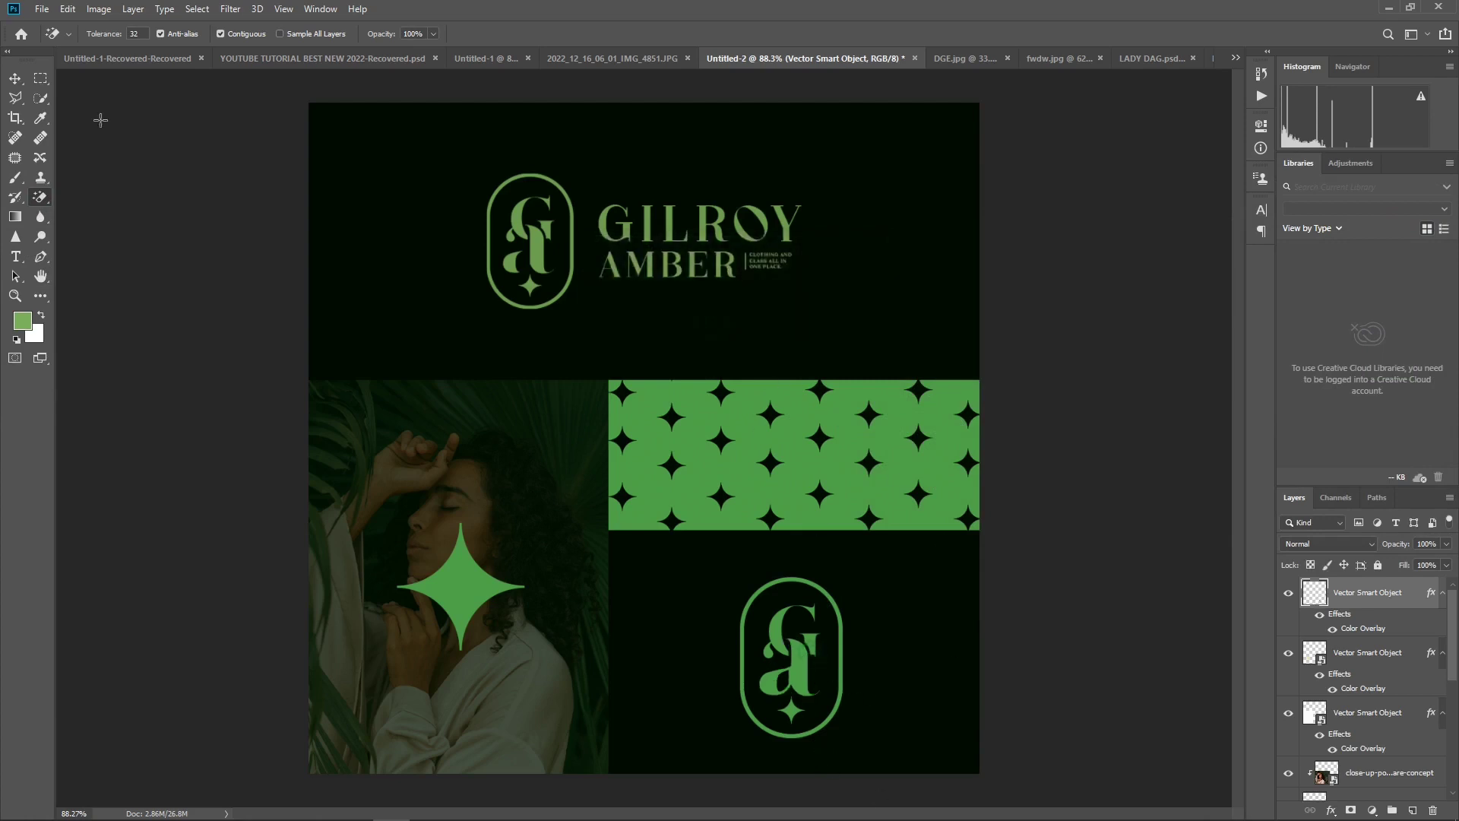
{"action": "left_click", "coordinate": [14, 74]}
{"action": "left_click", "coordinate": [1068, 397]}
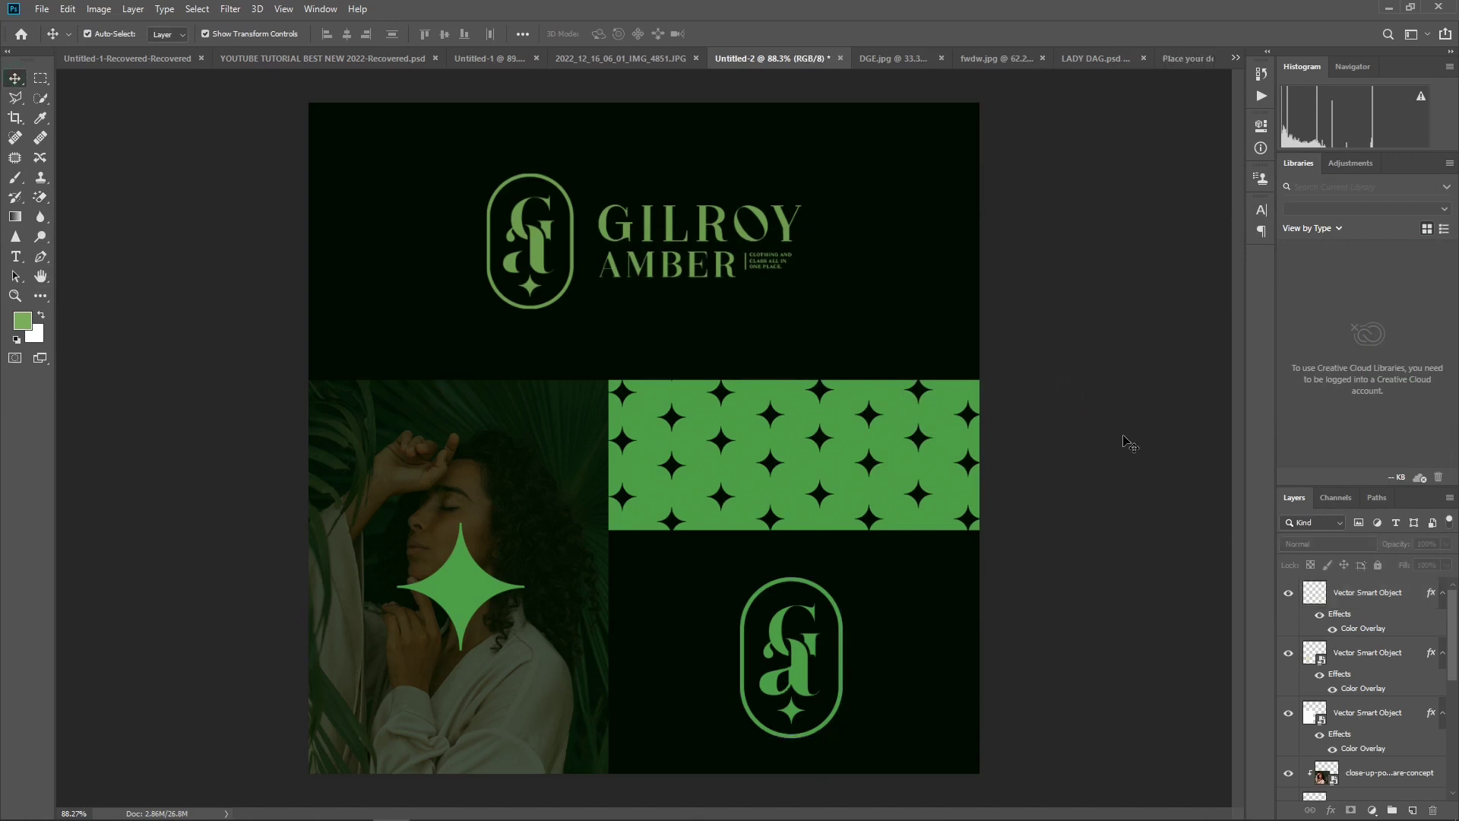
- Undo the monogram erasure and the green overlays on the large star and monogram, and check the 2022_12_16_06_01_IMG_4851.JPG board
{"action": "key", "text": "ctrl+z"}
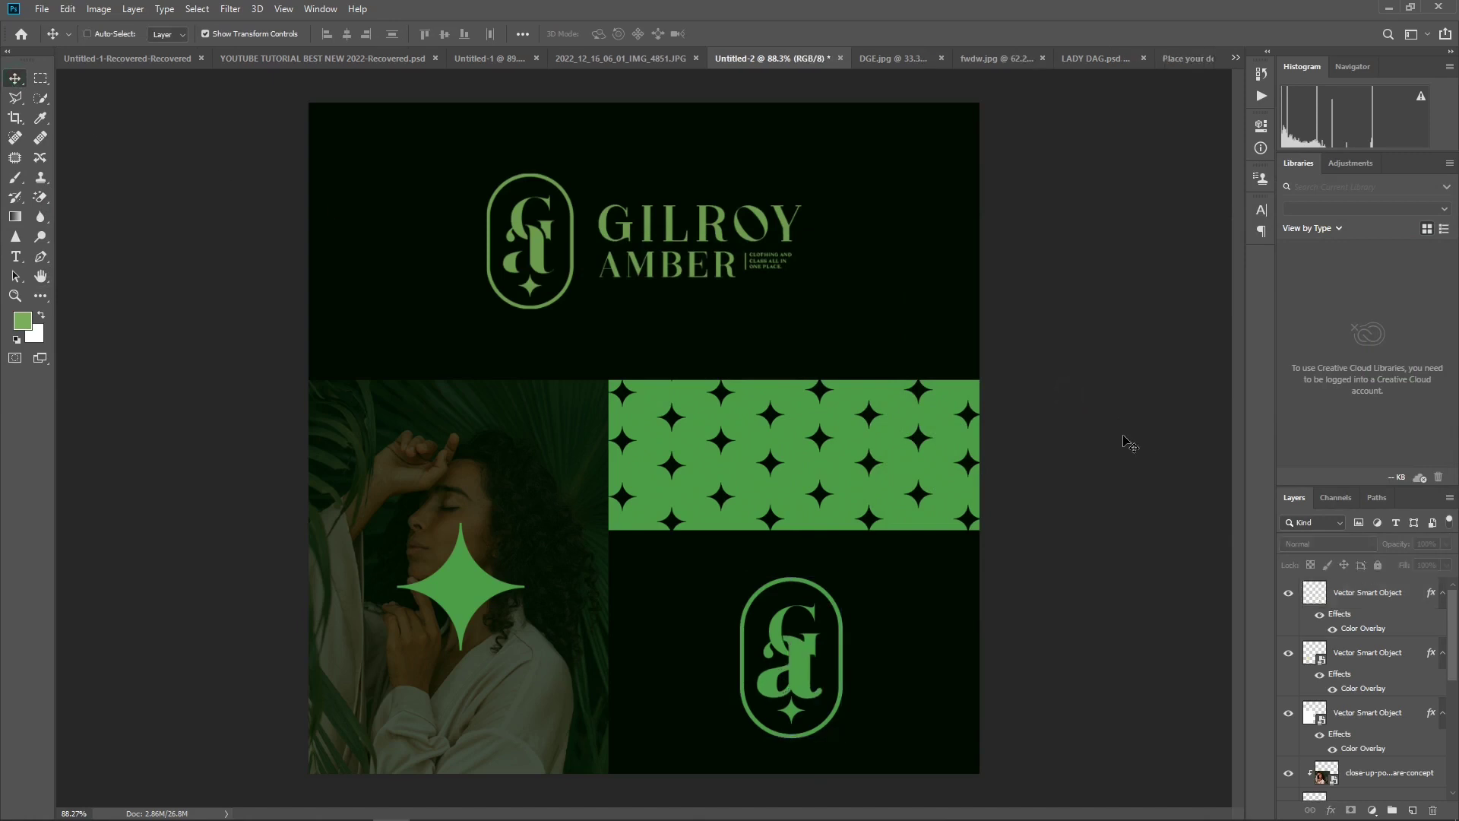
{"action": "key", "text": "ctrl+z"}
{"action": "key", "text": "ctrl+z"}
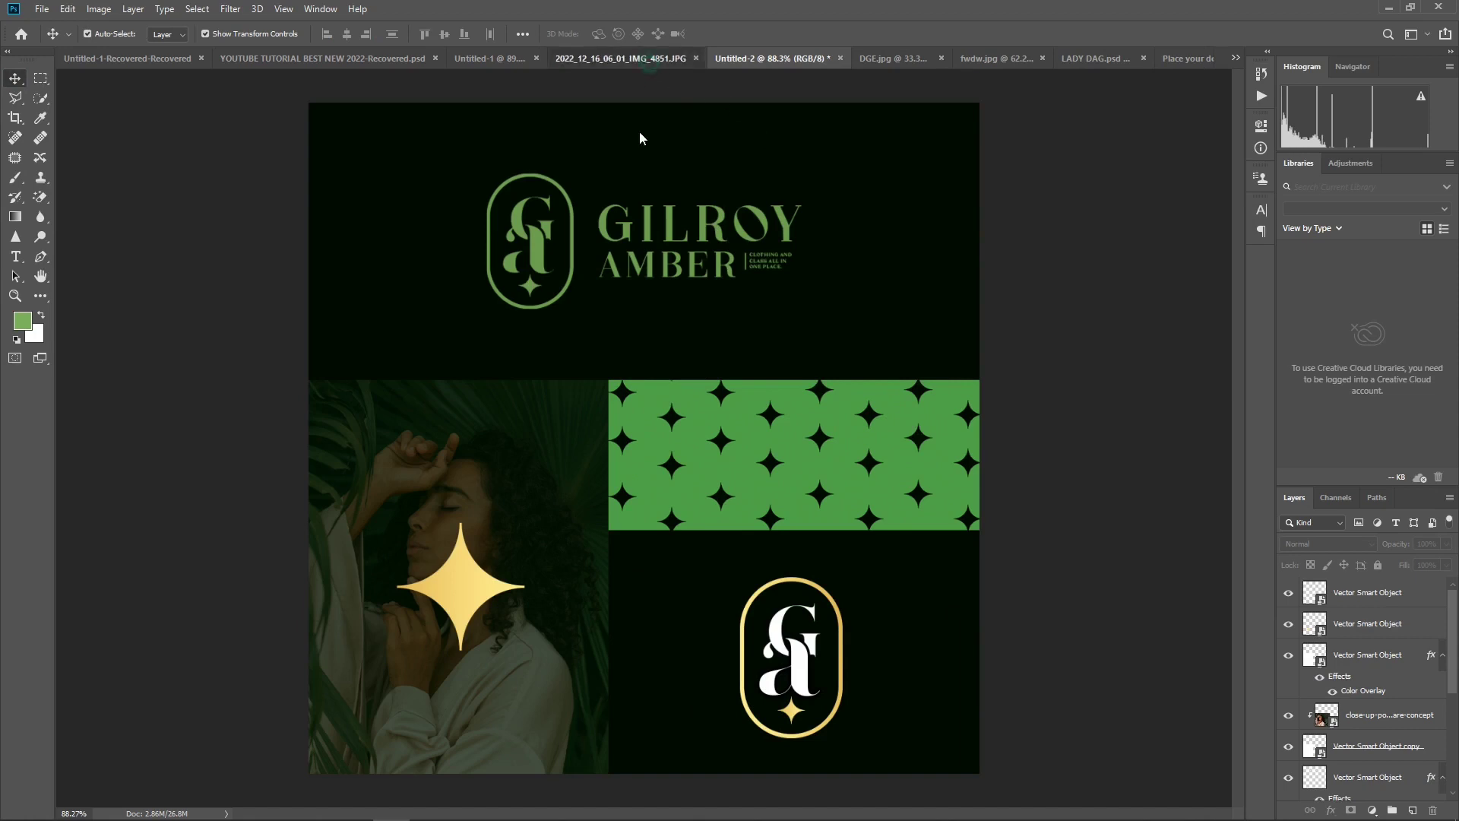
{"action": "left_click", "coordinate": [620, 58]}
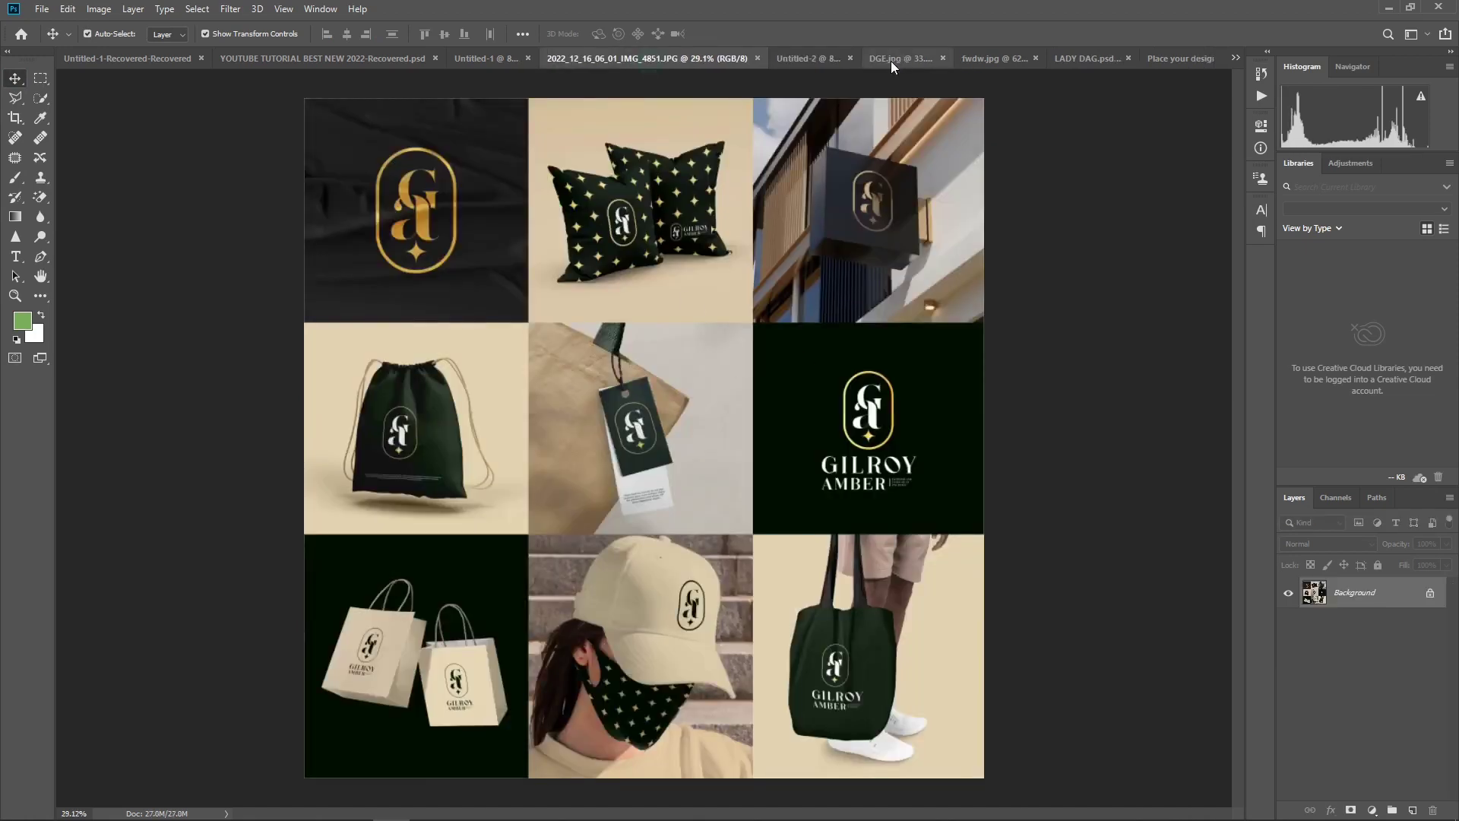
{"action": "left_click", "coordinate": [796, 59]}
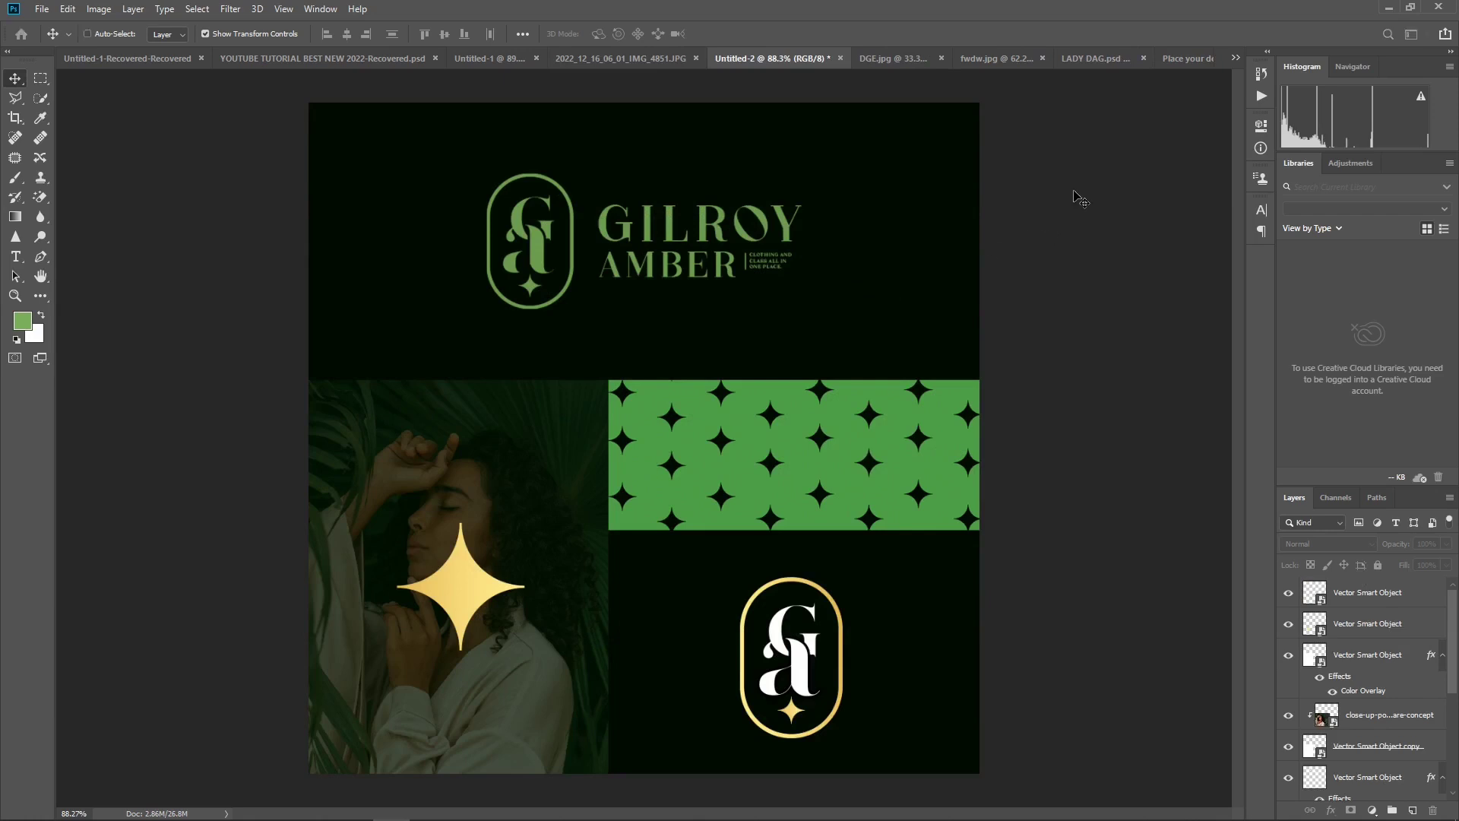
- Create a new 2000 x 2000 pixel RGB document at 300 pixels per inch with a white background
{"action": "key", "text": "ctrl+n"}
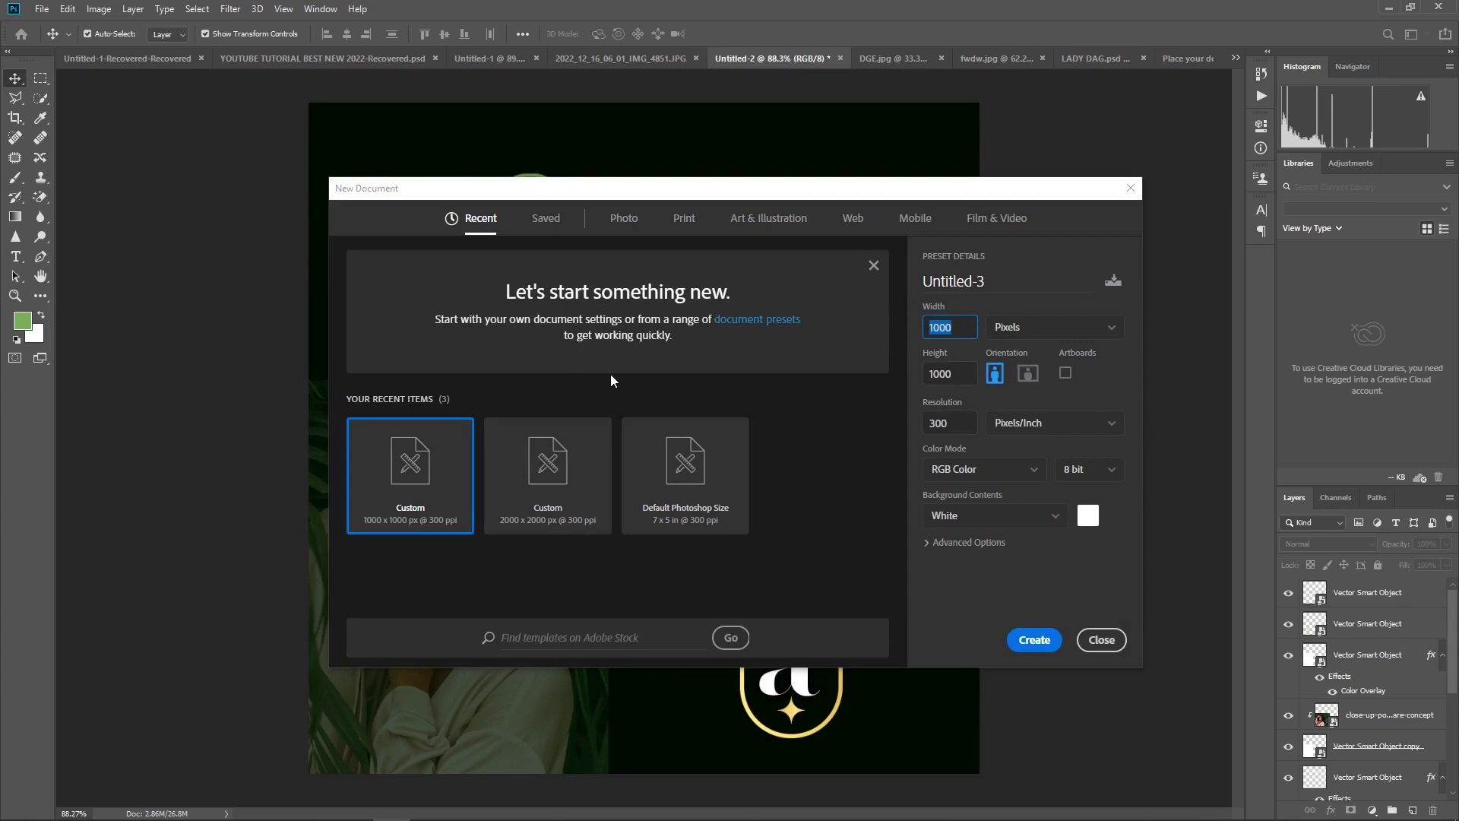
{"action": "type", "text": "20"}
{"action": "key", "text": "Tab"}
{"action": "type", "text": "2000"}
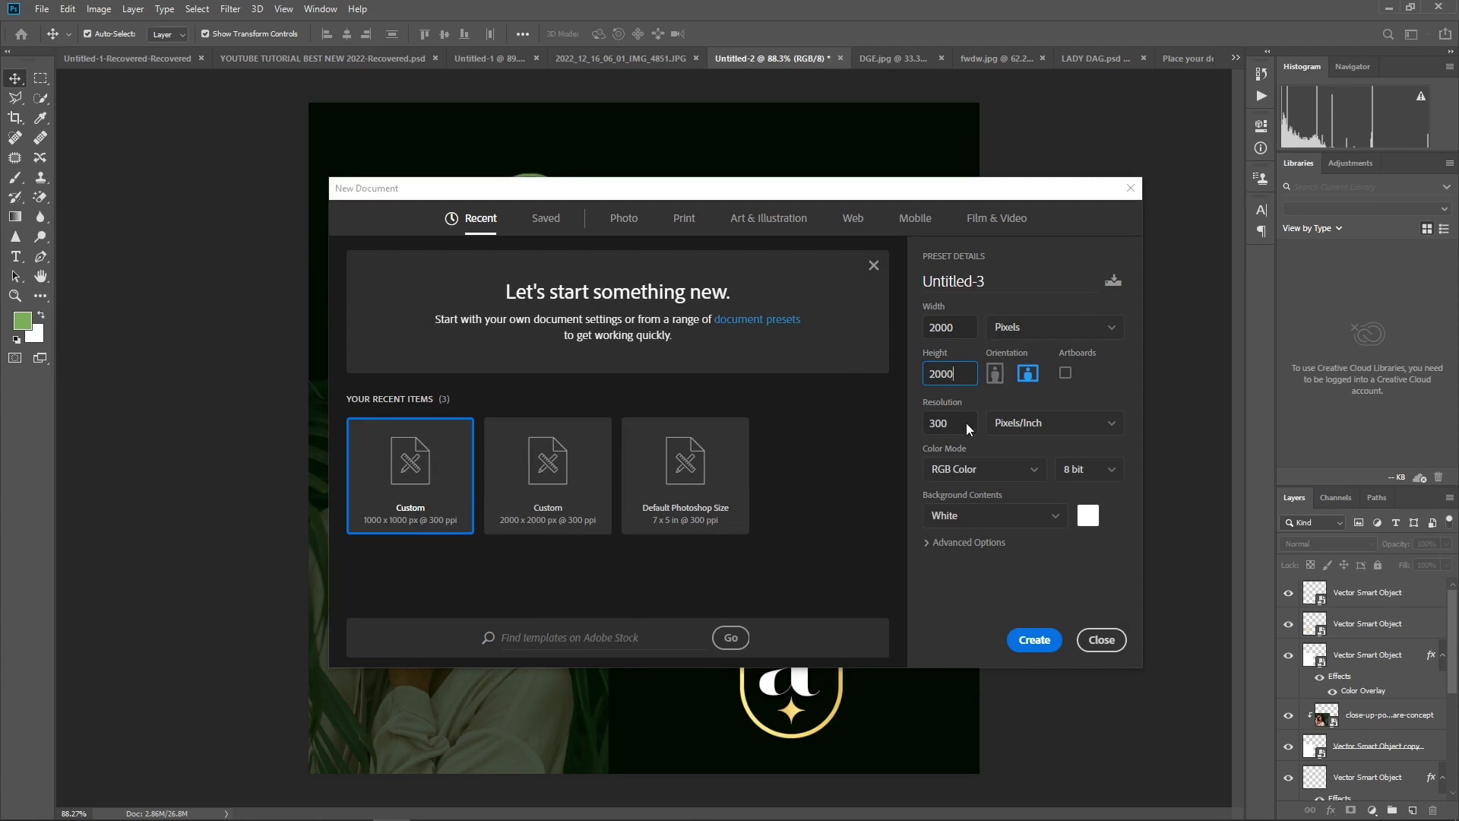
{"action": "left_click", "coordinate": [1034, 332]}
{"action": "left_click", "coordinate": [1011, 327]}
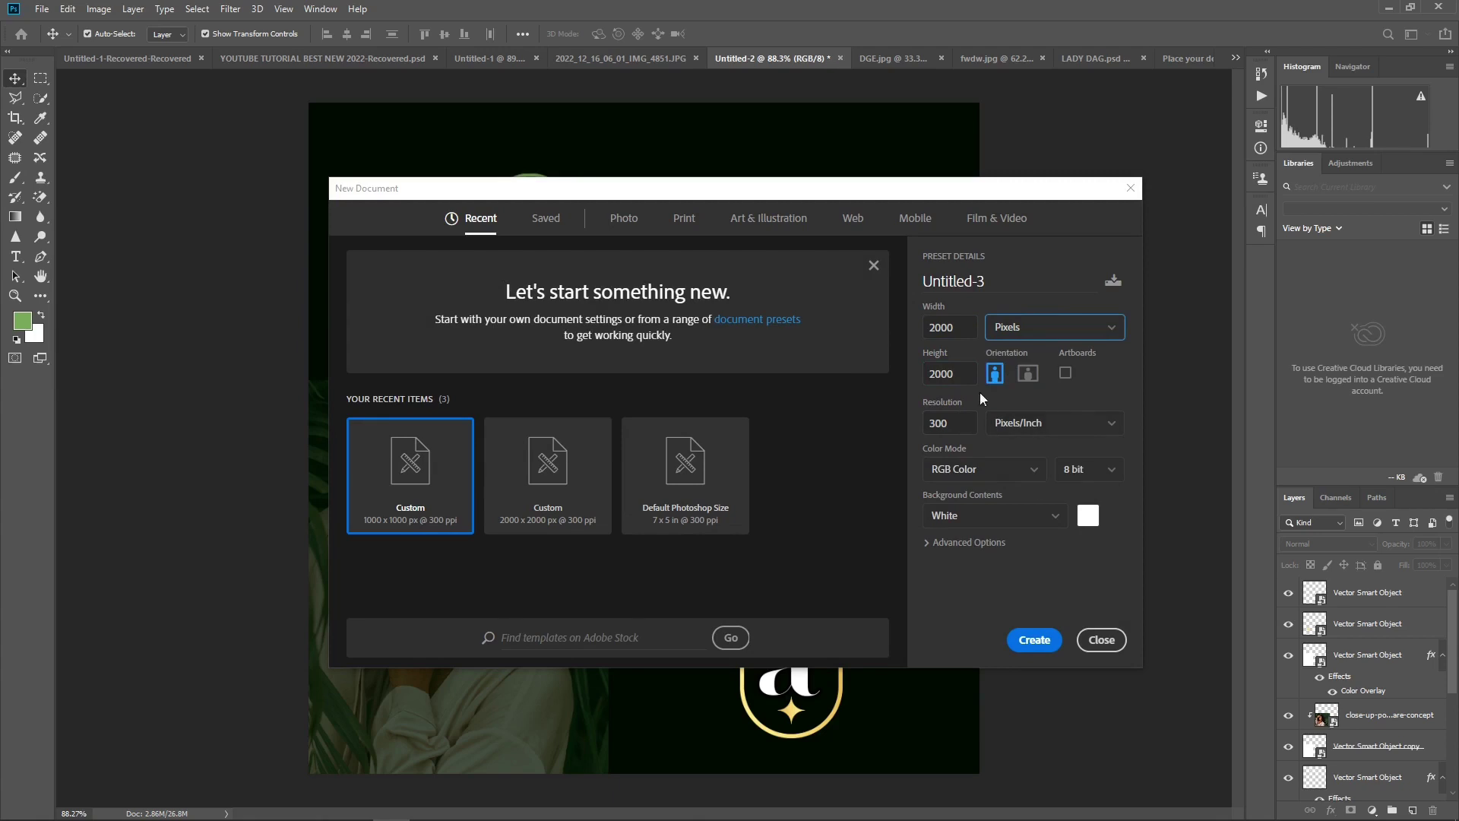
{"action": "left_click", "coordinate": [1034, 640]}
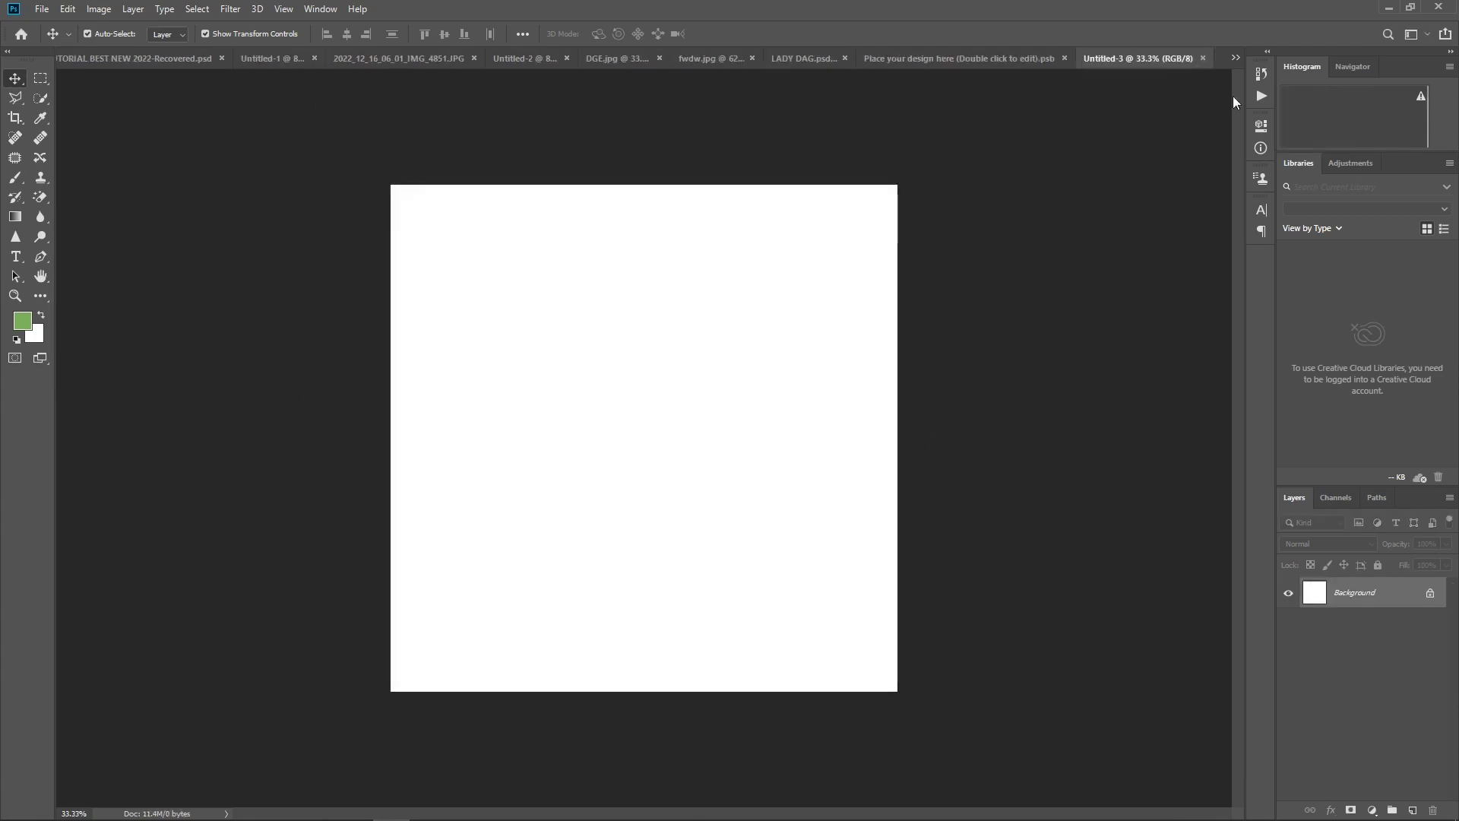
- Shrink the Photoshop window and arrange it beside the DESIGN LAB 2.0 PRO - MONOGRAM LOGO folder
{"action": "left_click", "coordinate": [1409, 6]}
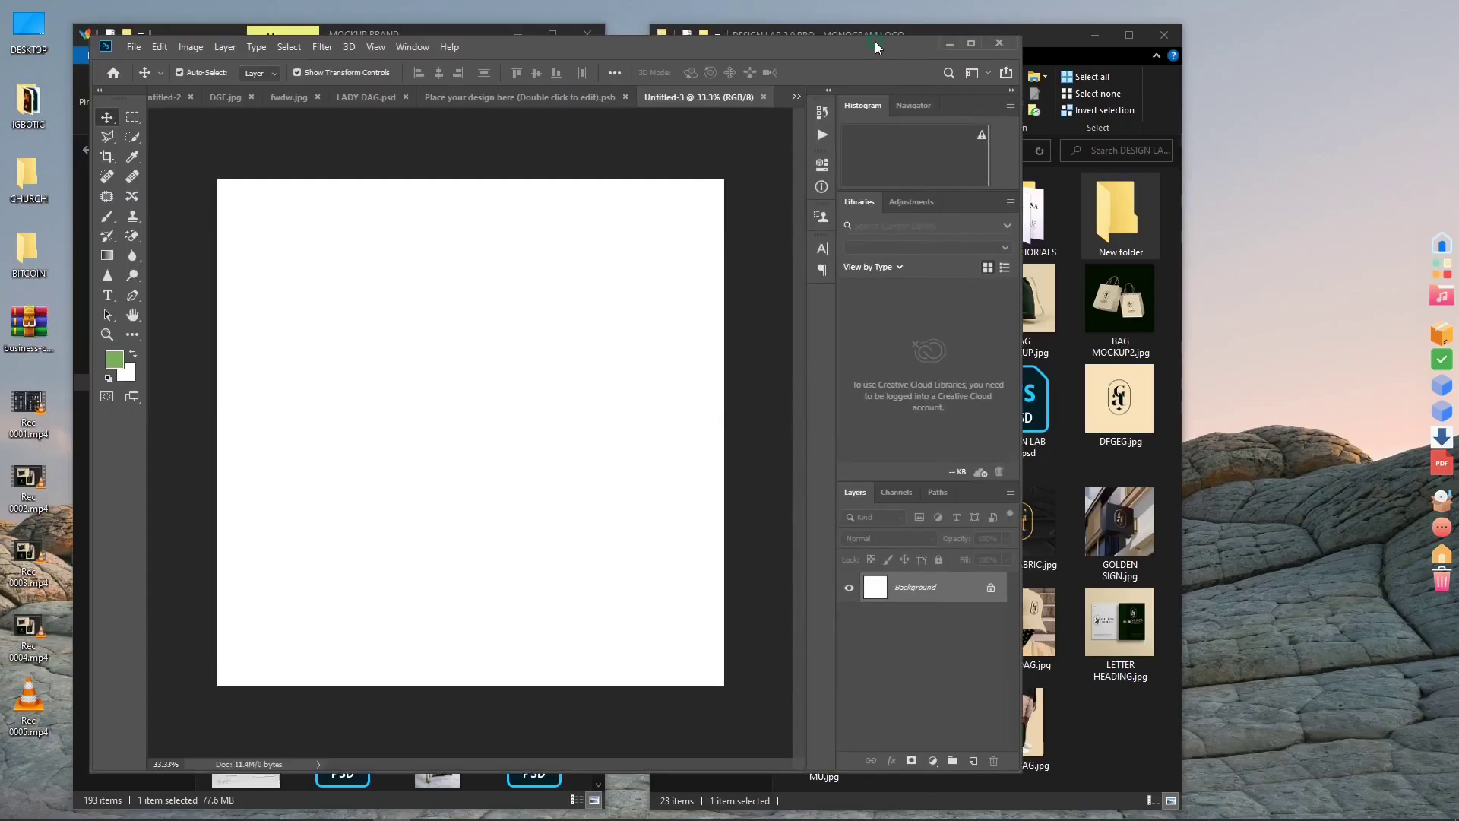
{"action": "left_click_drag", "start_coordinate": [874, 41], "coordinate": [802, 45]}
{"action": "left_click", "coordinate": [1037, 335]}
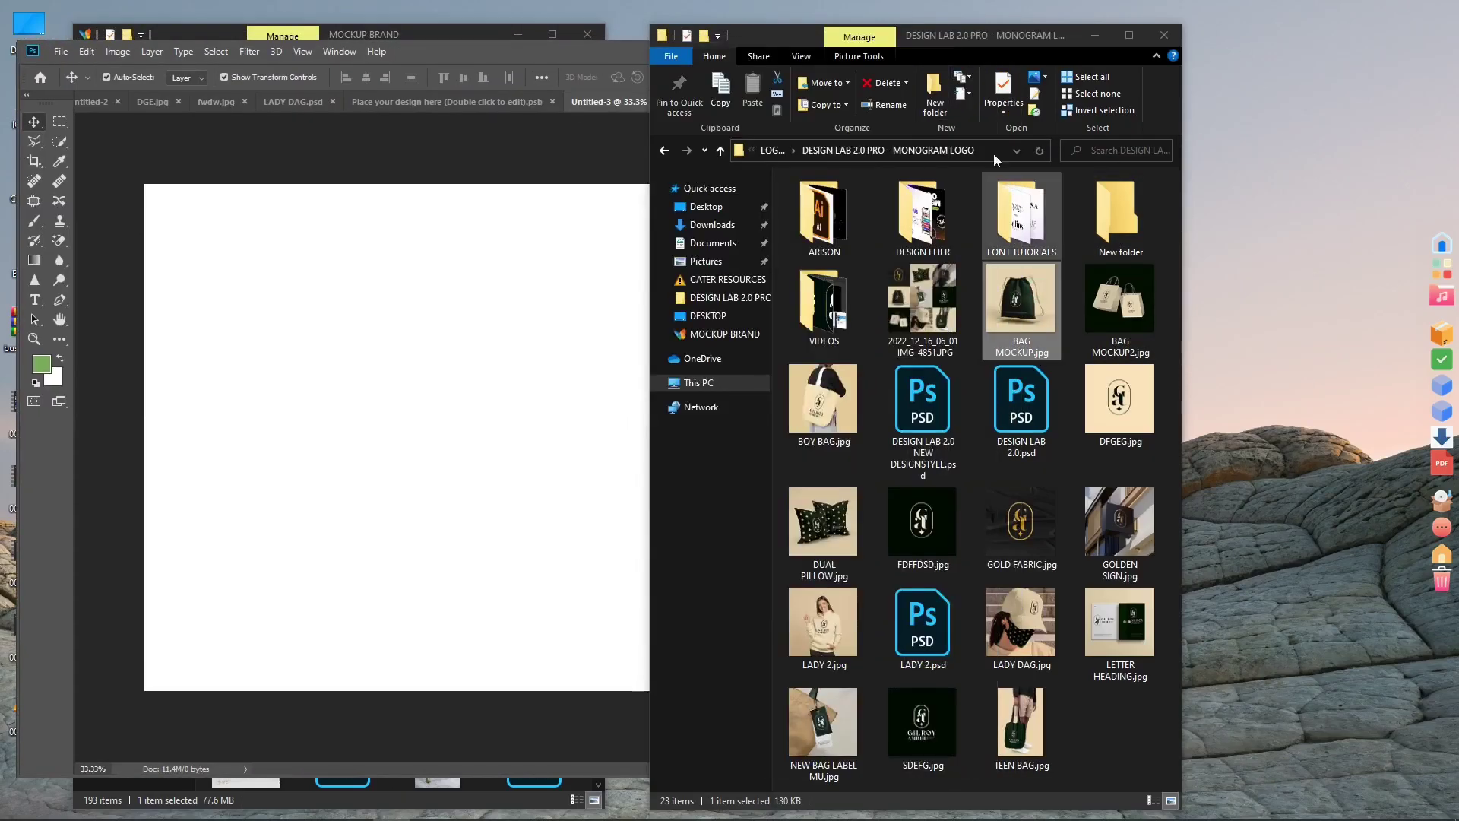
{"action": "left_click_drag", "start_coordinate": [937, 33], "coordinate": [1064, 30]}
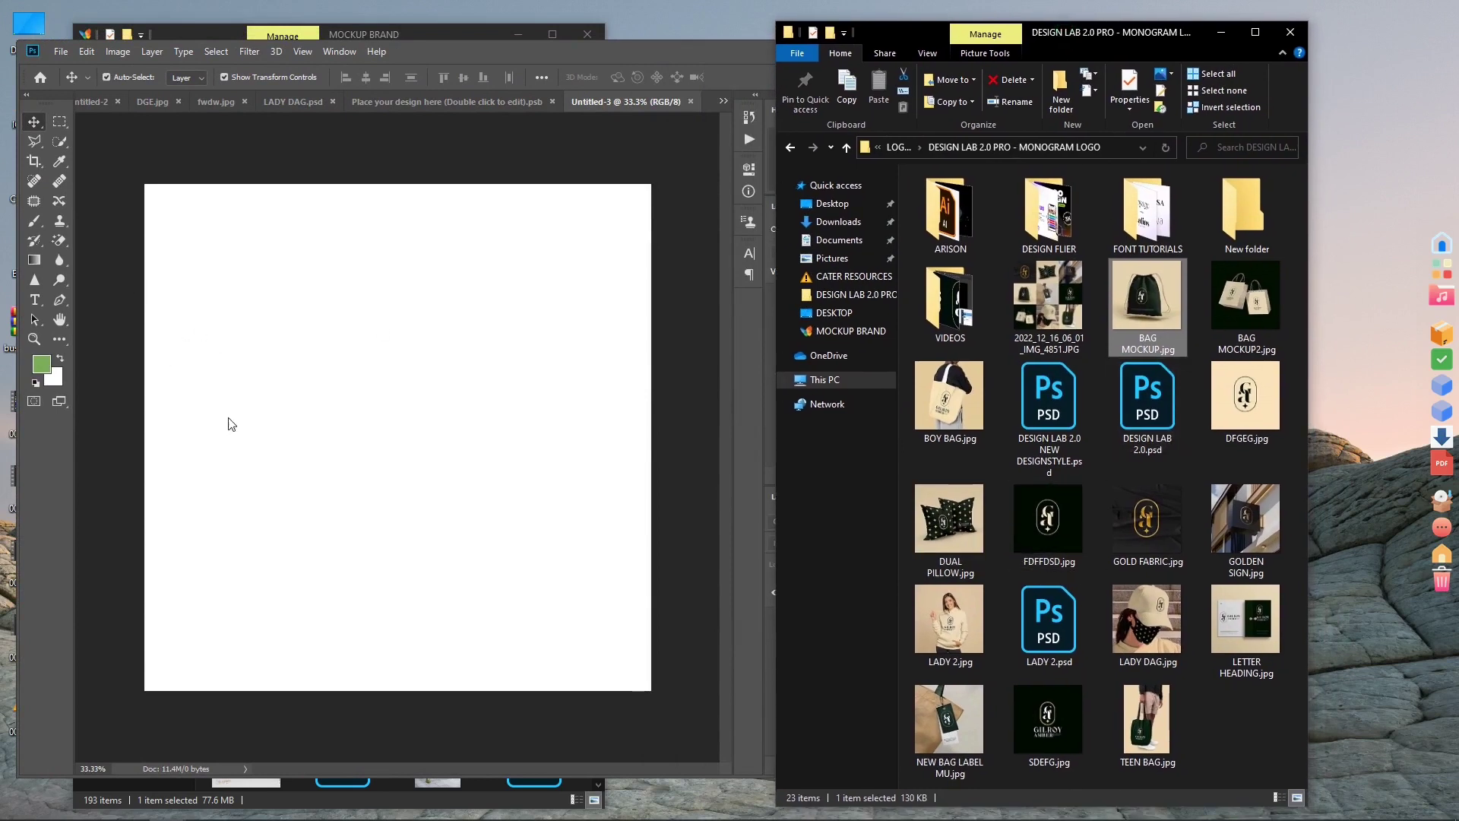
- Place DUAL PILLOW.jpg, FDFFDSD.jpg, BAG MOCKUP2.jpg and LADY 2.jpg from the folder into Untitled-3 at their fitted size
{"action": "left_click", "coordinate": [949, 532]}
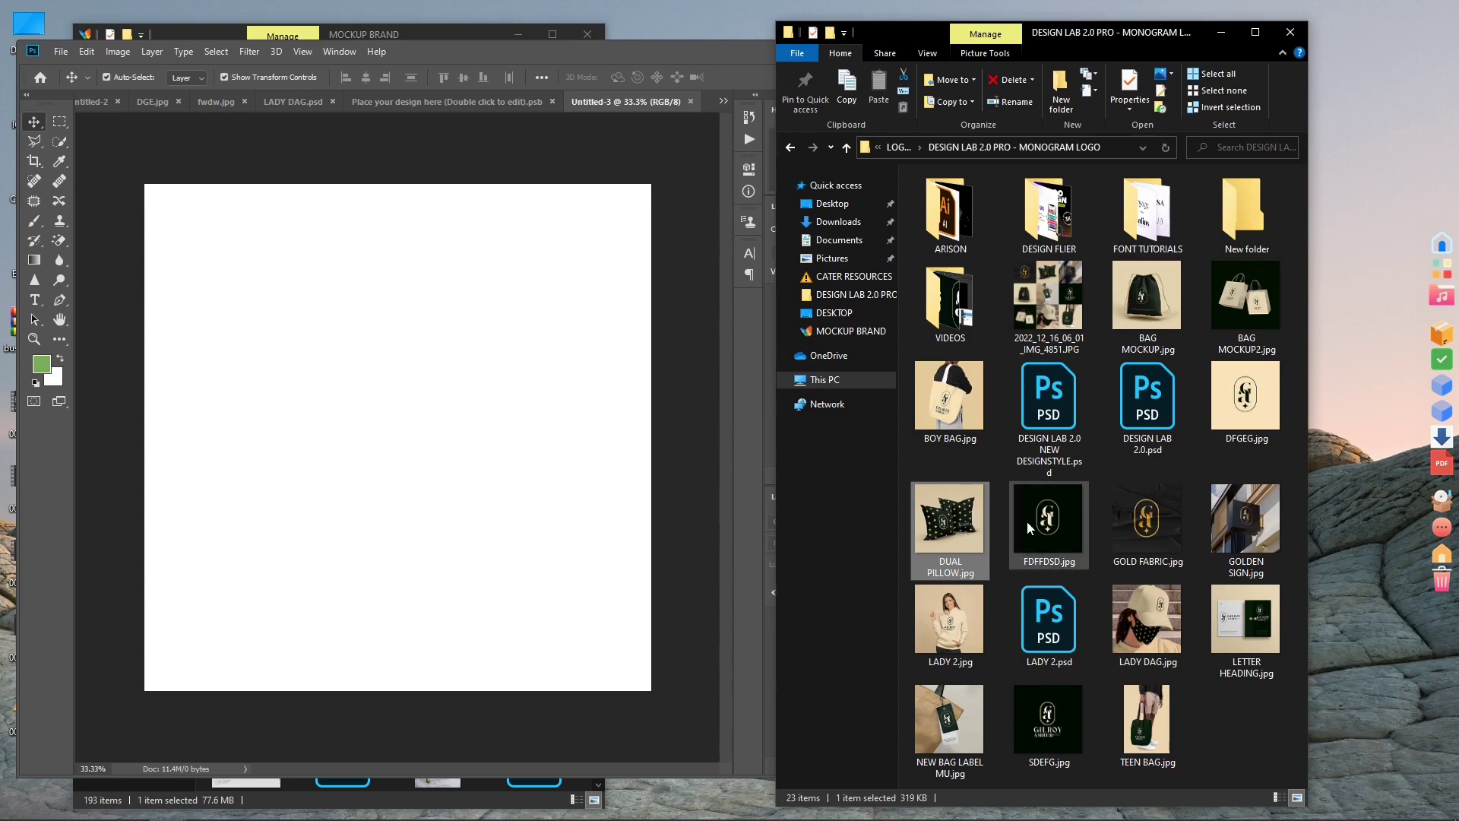
{"action": "mouse_move", "coordinate": [957, 528]}
{"action": "left_click", "coordinate": [1052, 521], "text": "ctrl"}
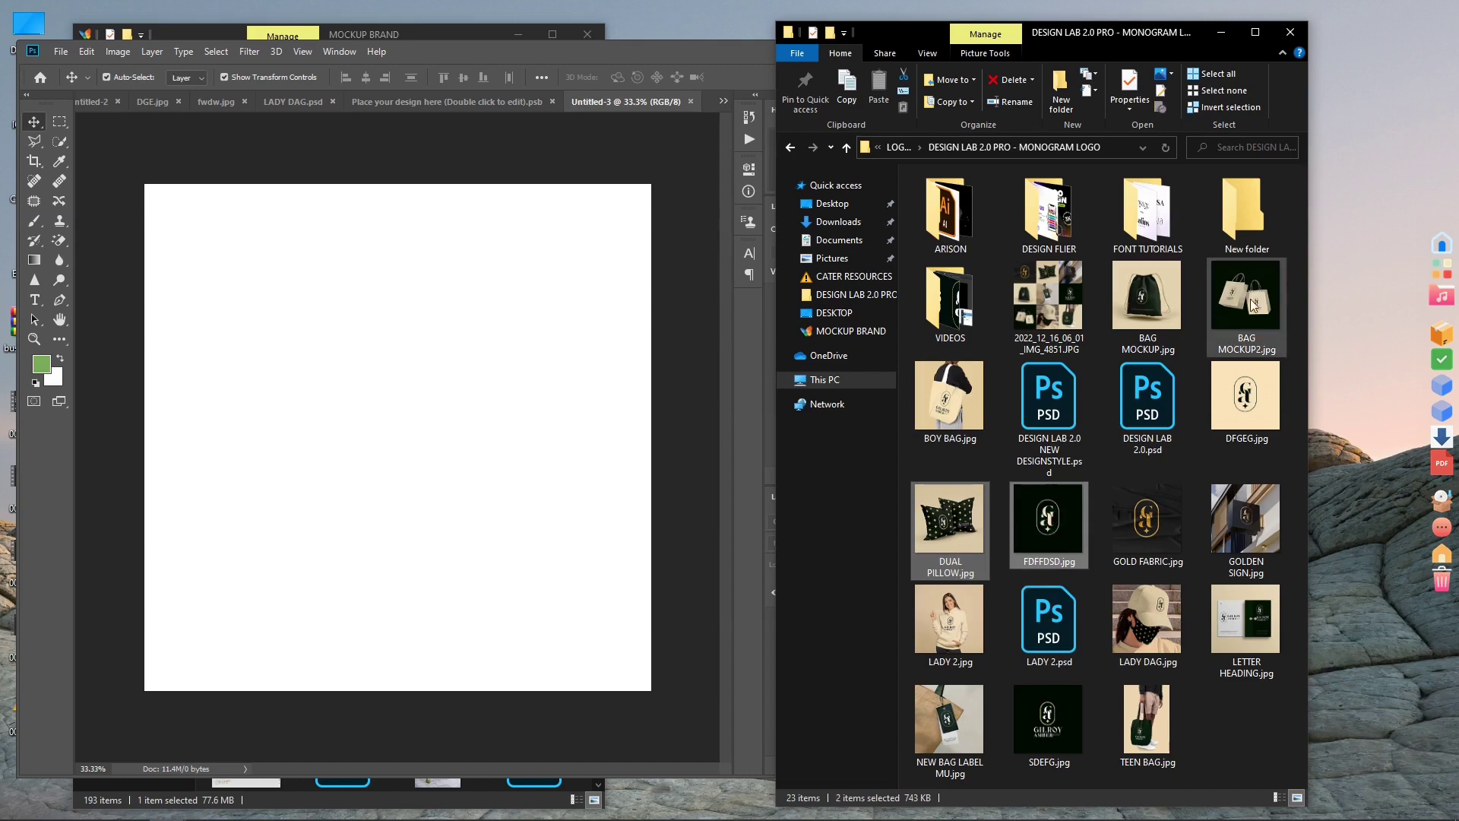
{"action": "left_click", "coordinate": [1240, 332], "text": "ctrl"}
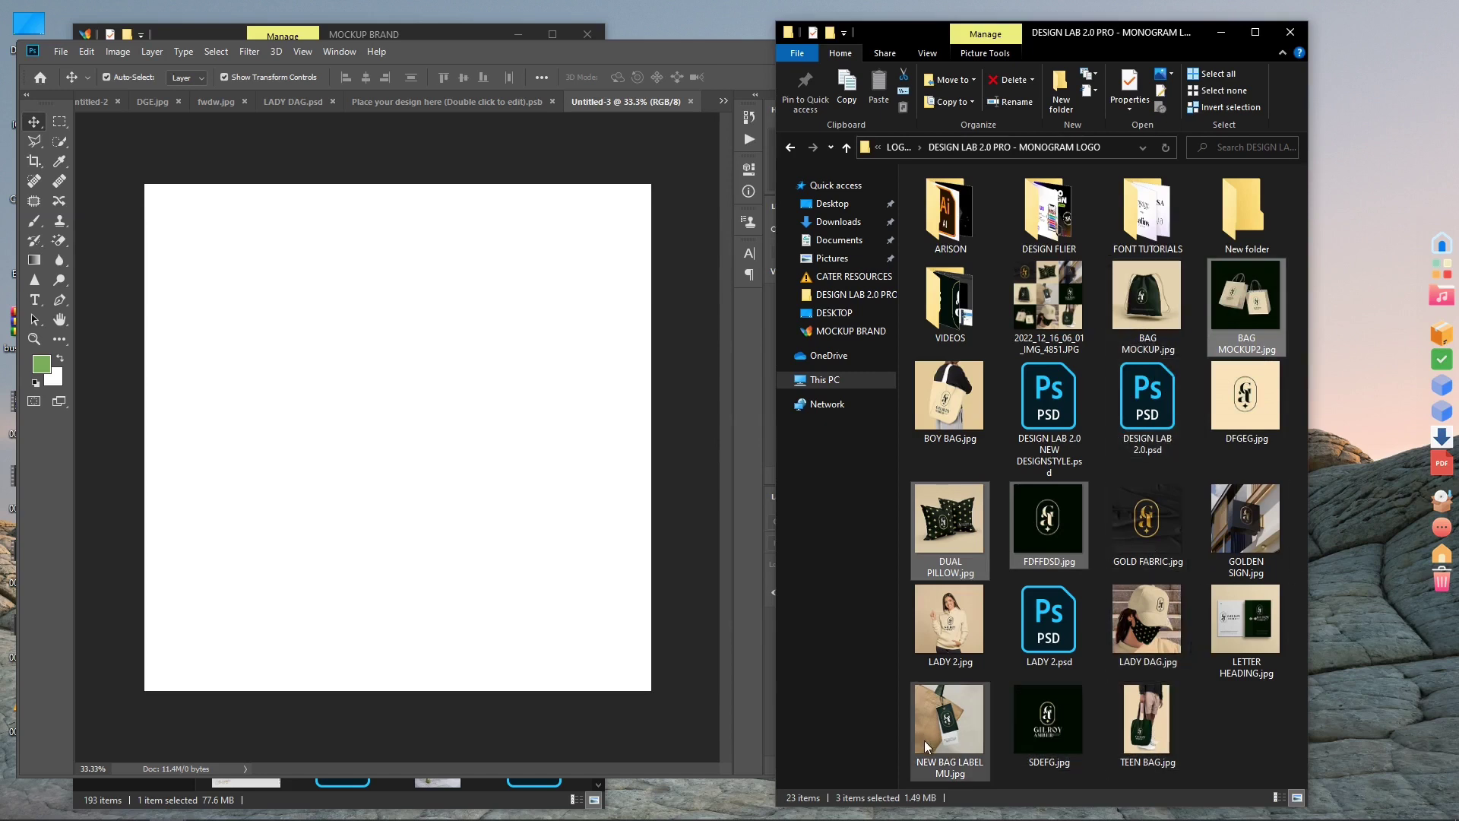
{"action": "left_click", "coordinate": [946, 633], "text": "ctrl"}
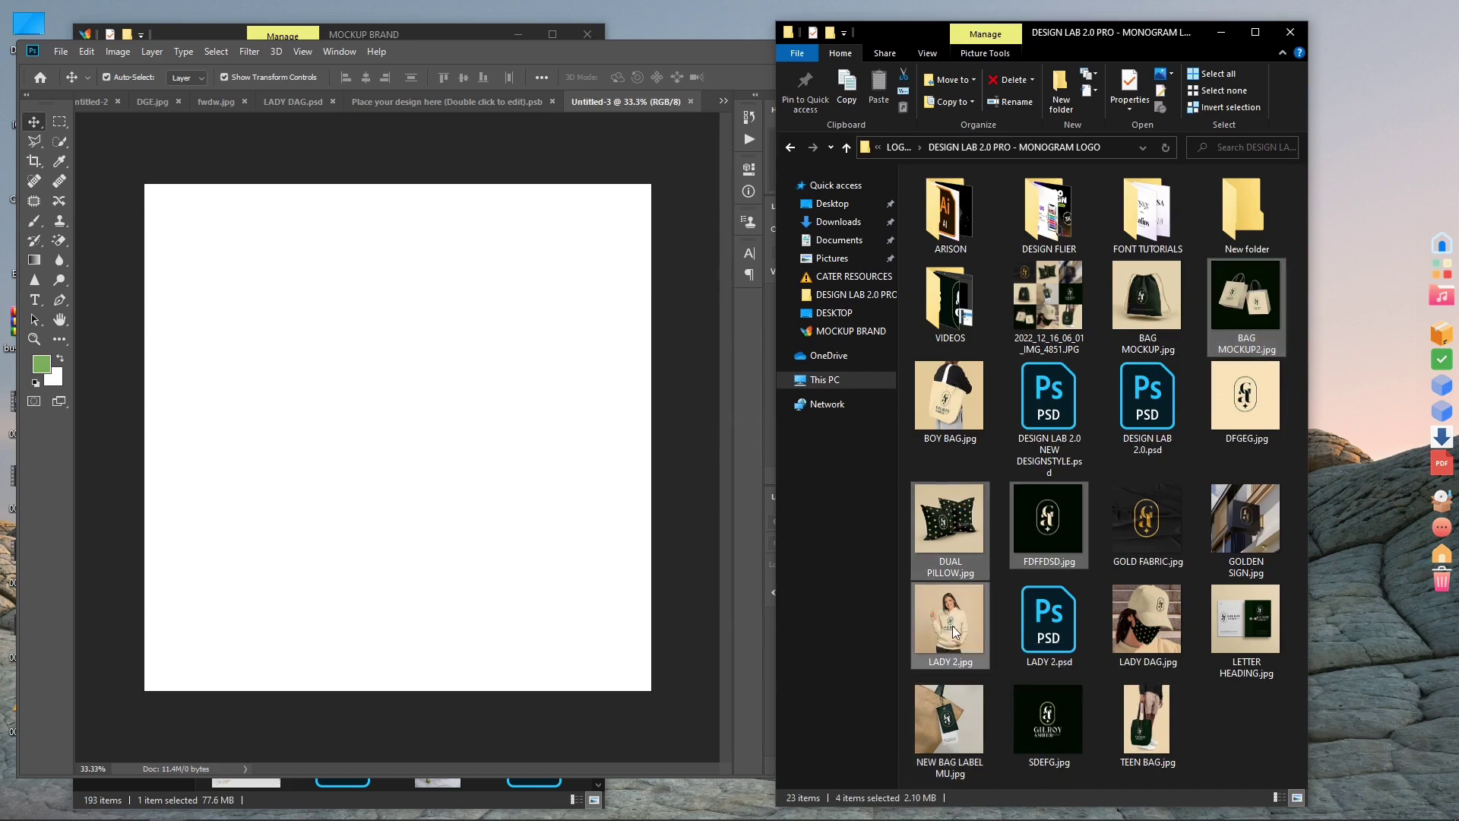
{"action": "left_click_drag", "start_coordinate": [955, 632], "coordinate": [450, 440]}
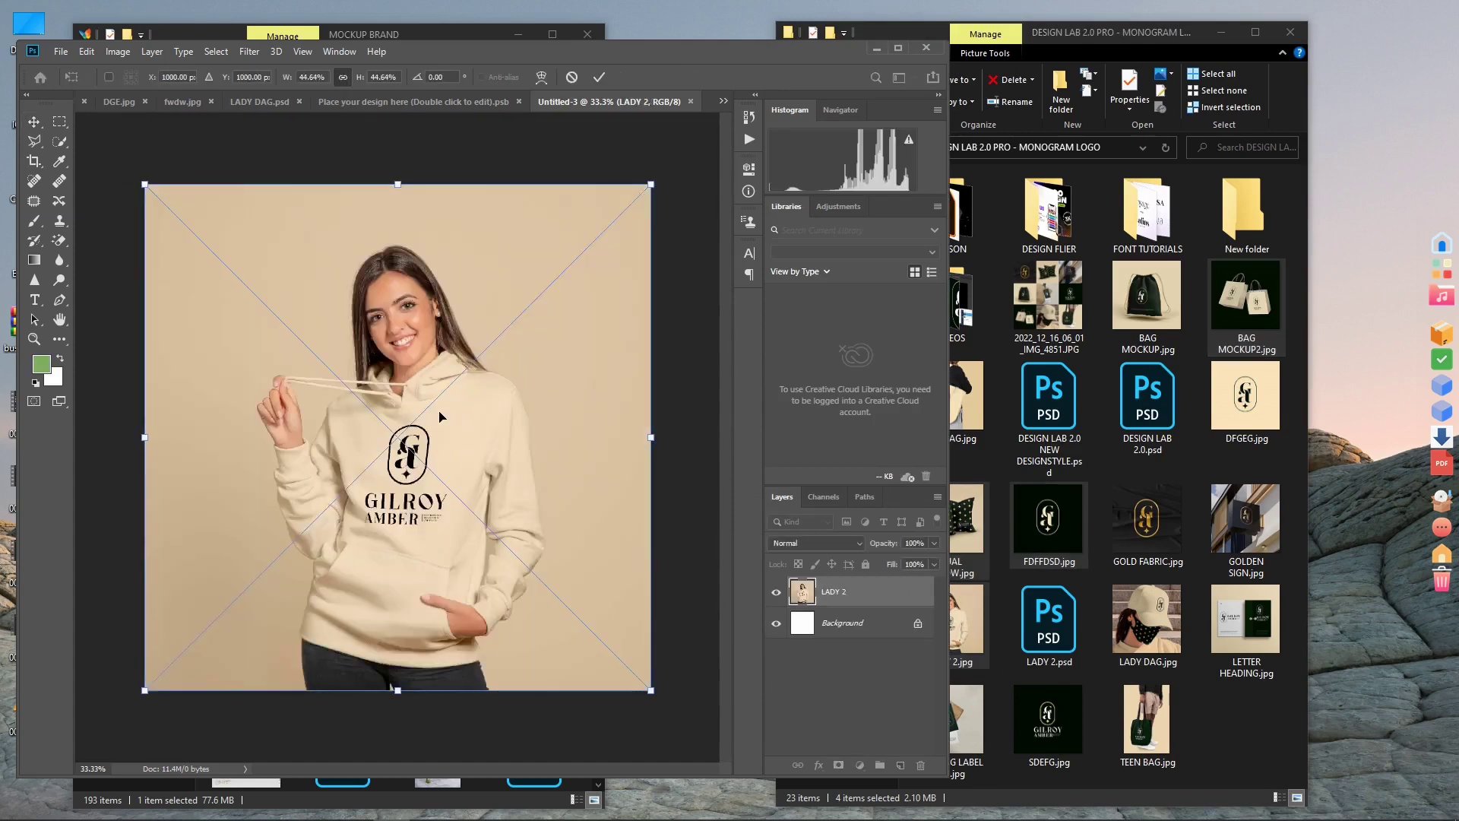
{"action": "key", "text": "Return"}
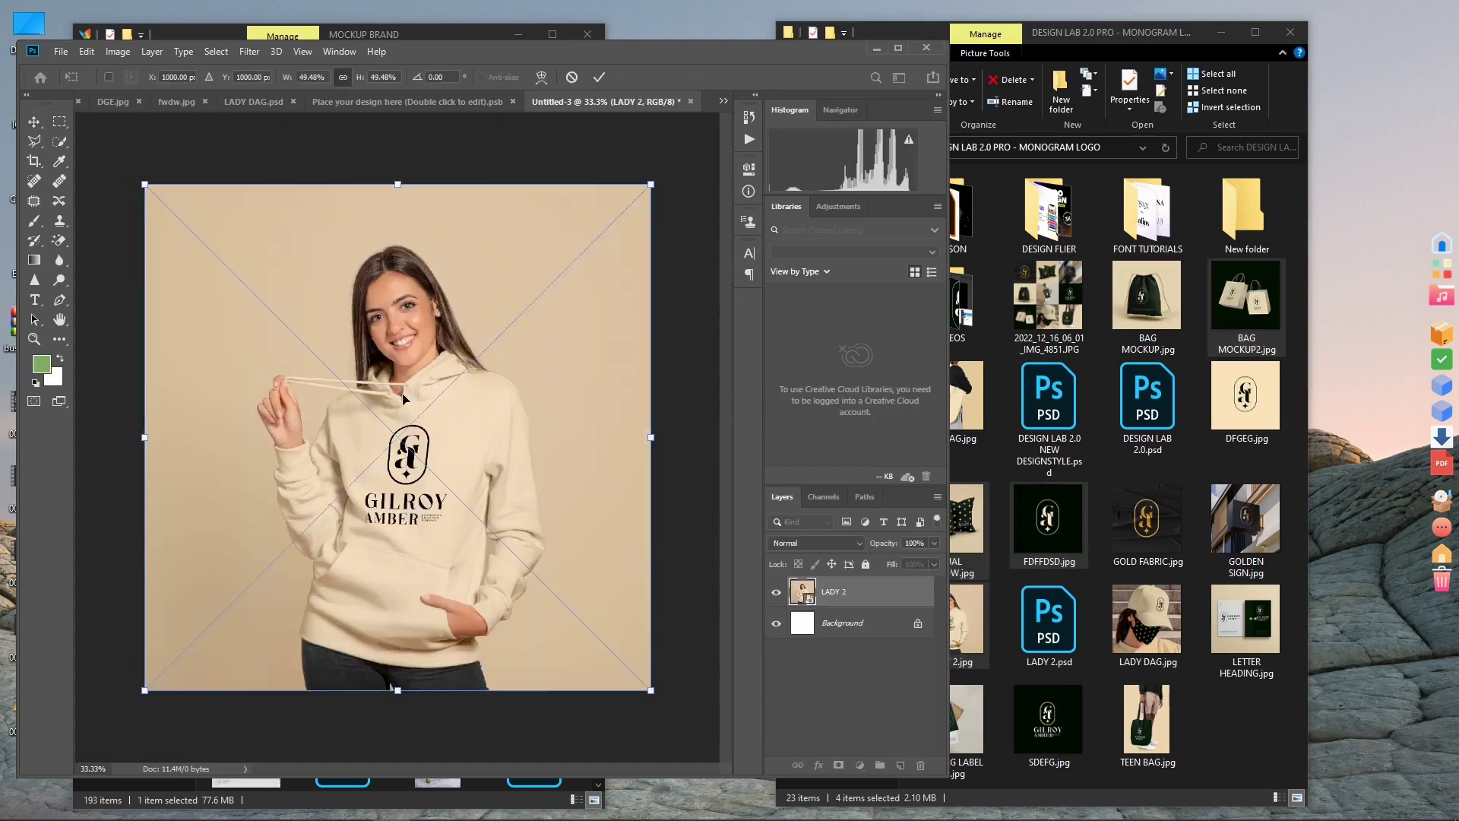
{"action": "key", "text": "Return"}
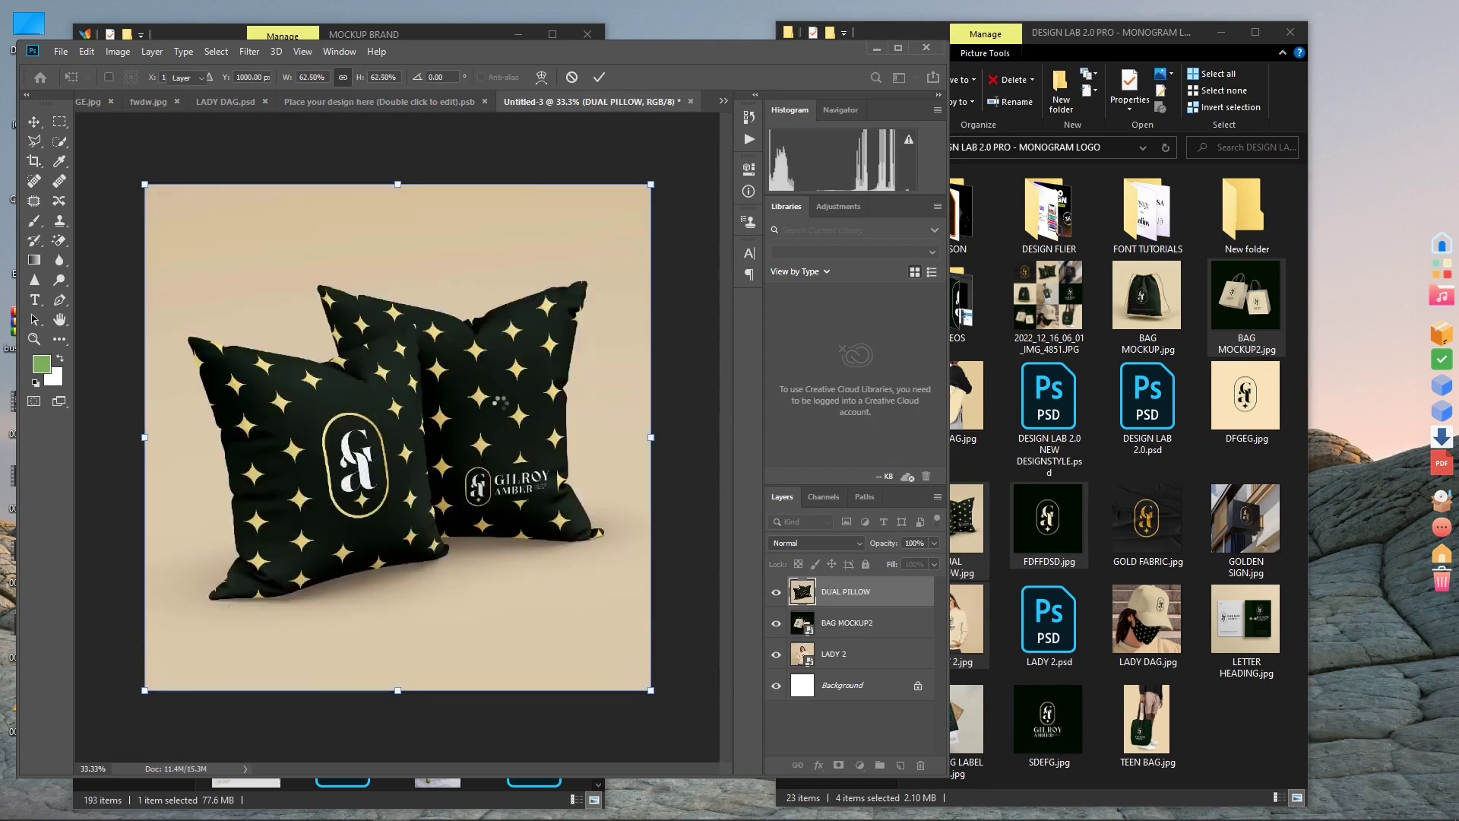
{"action": "key", "text": "Return"}
{"action": "key", "text": "Return"}
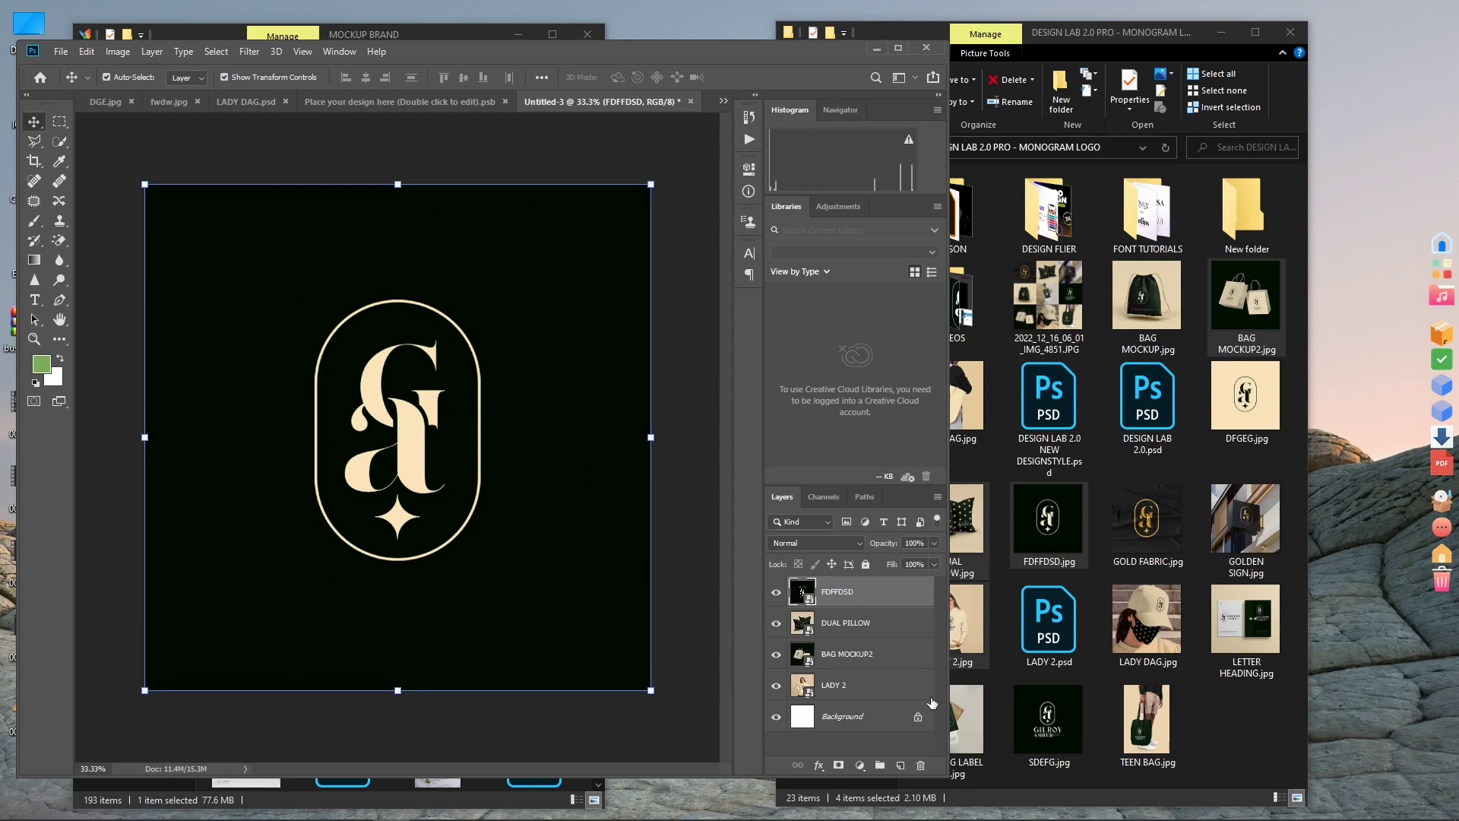
- Scale all four placed image layers together to about 45.8%, anchored at the canvas's lower-left corner
{"action": "left_click", "coordinate": [887, 685], "text": "shift"}
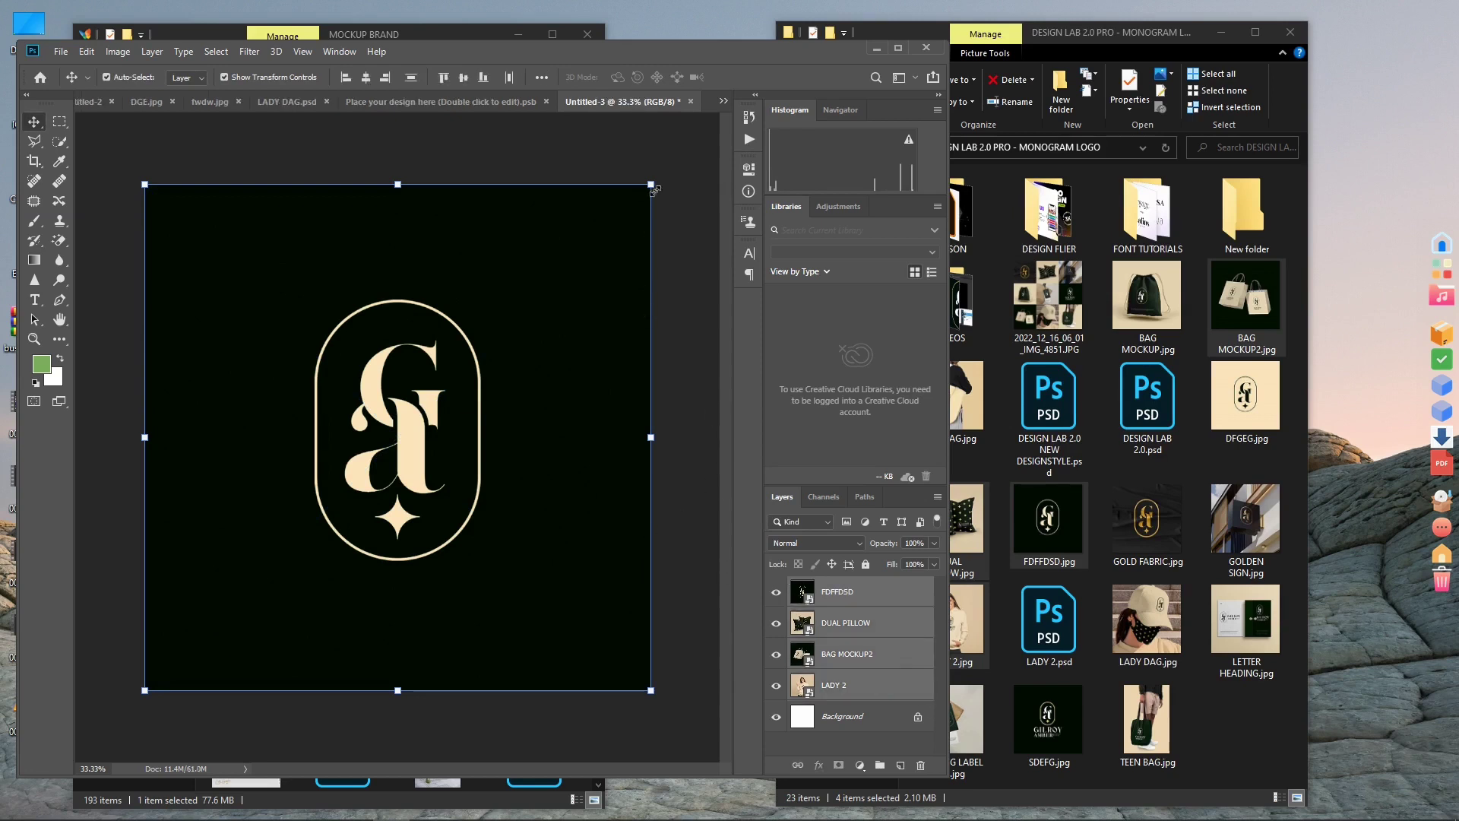
{"action": "left_click_drag", "start_coordinate": [652, 184], "coordinate": [406, 484]}
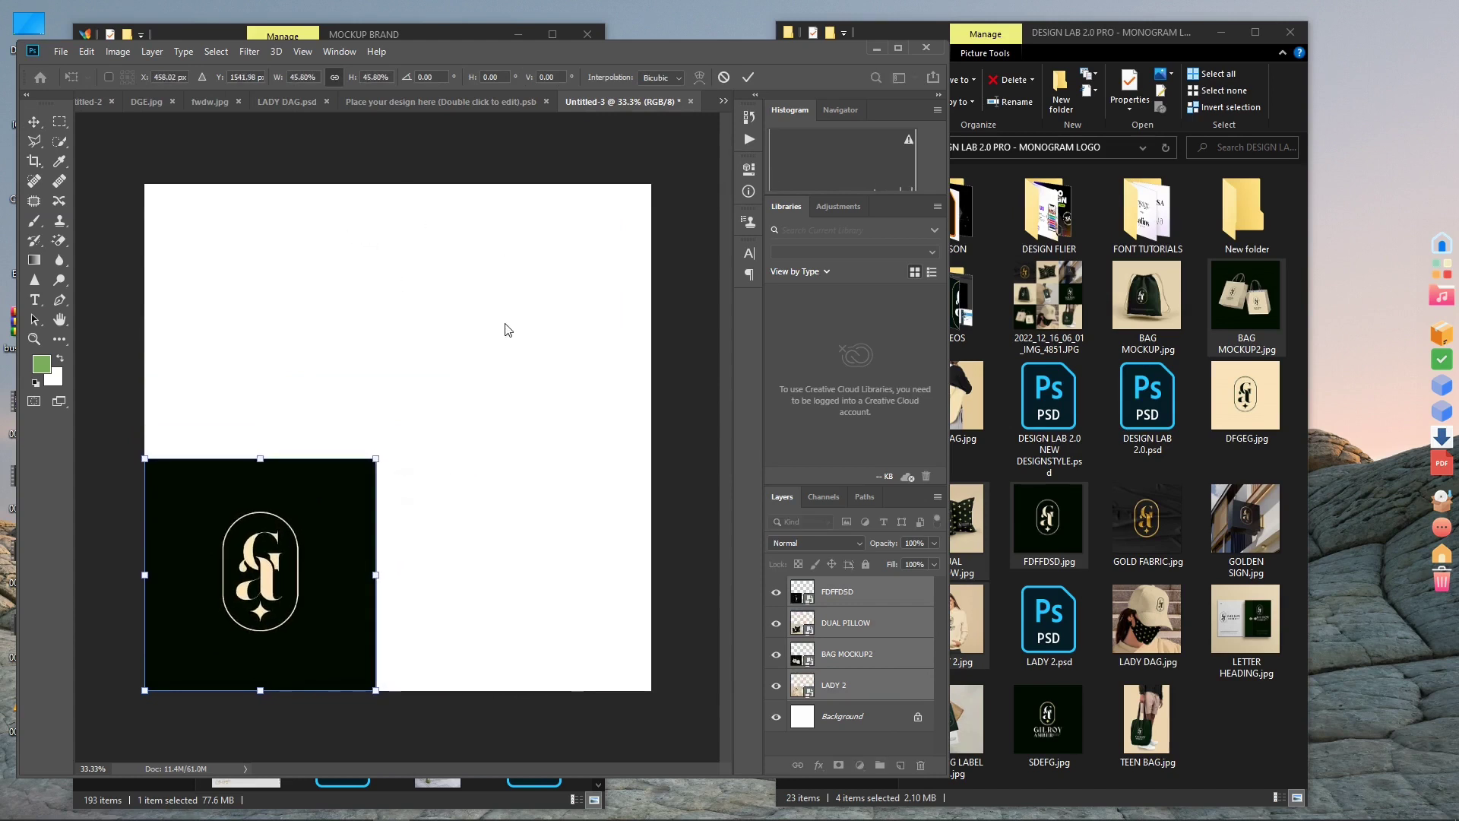
{"action": "key", "text": "Return"}
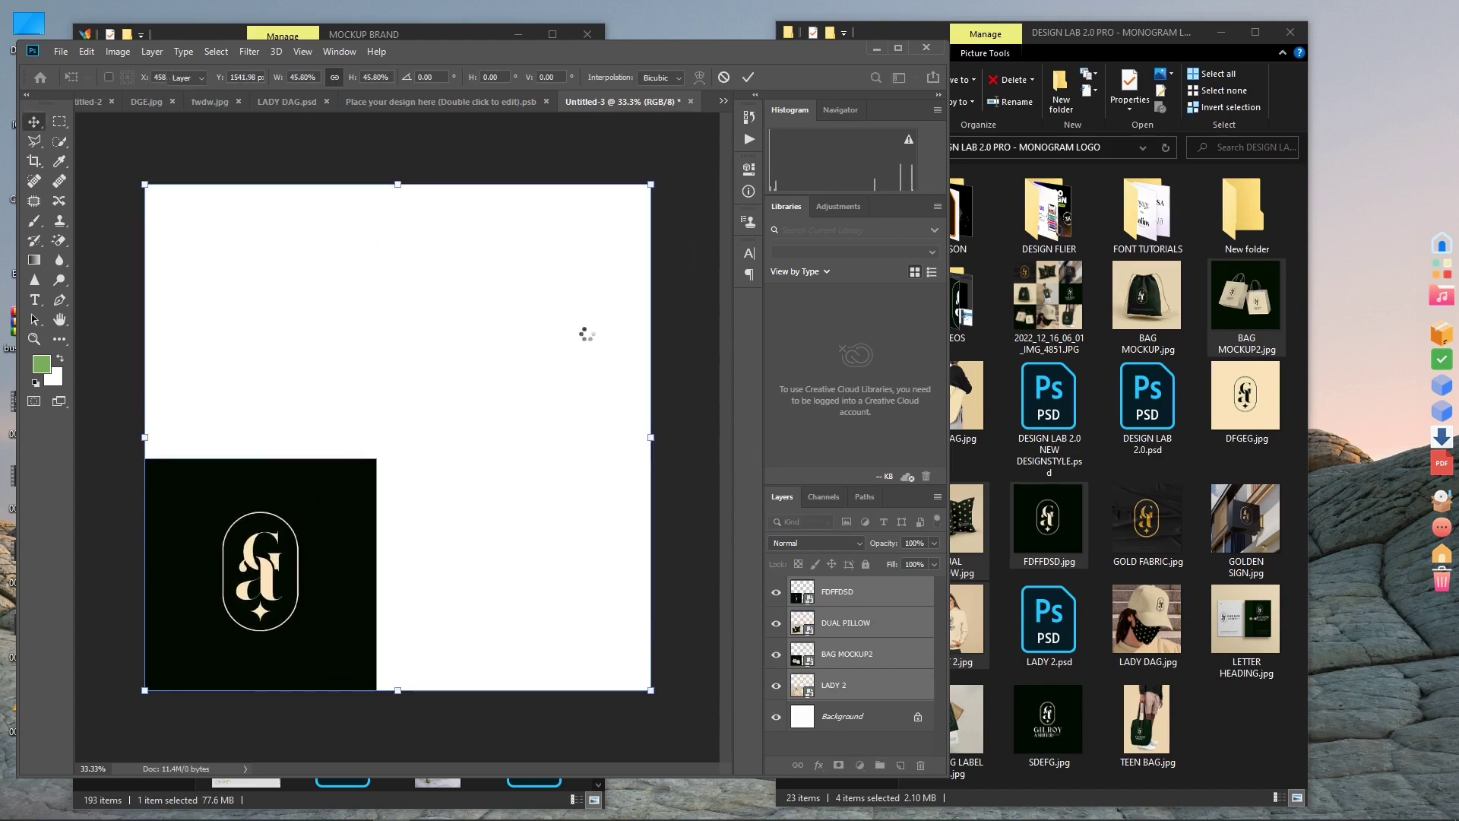
{"action": "left_click", "coordinate": [483, 330]}
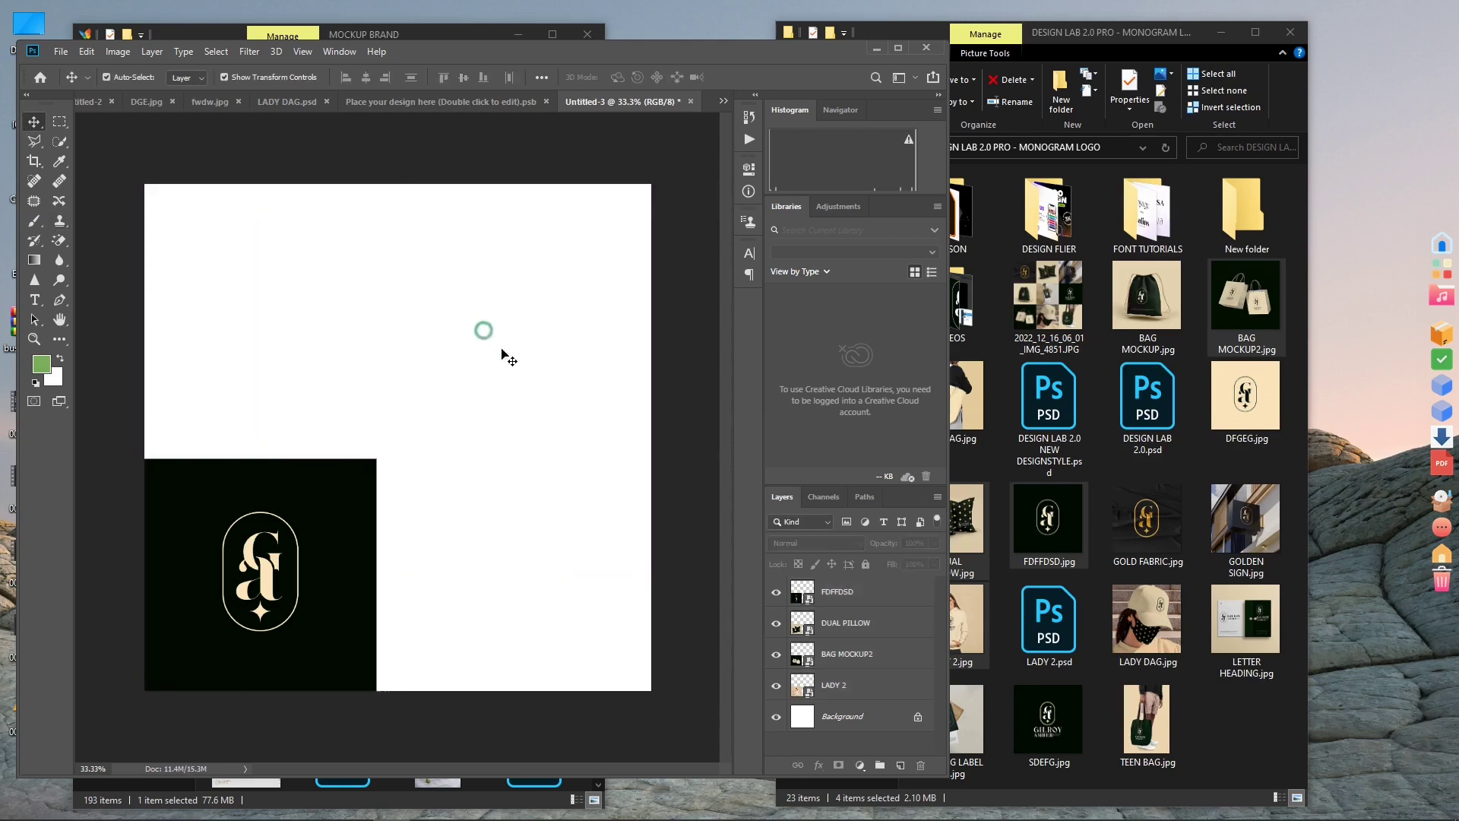
- Arrange the images in a two-by-two grid: monogram and pillows above, hoodie lady and paper bags below
{"action": "left_click", "coordinate": [330, 503]}
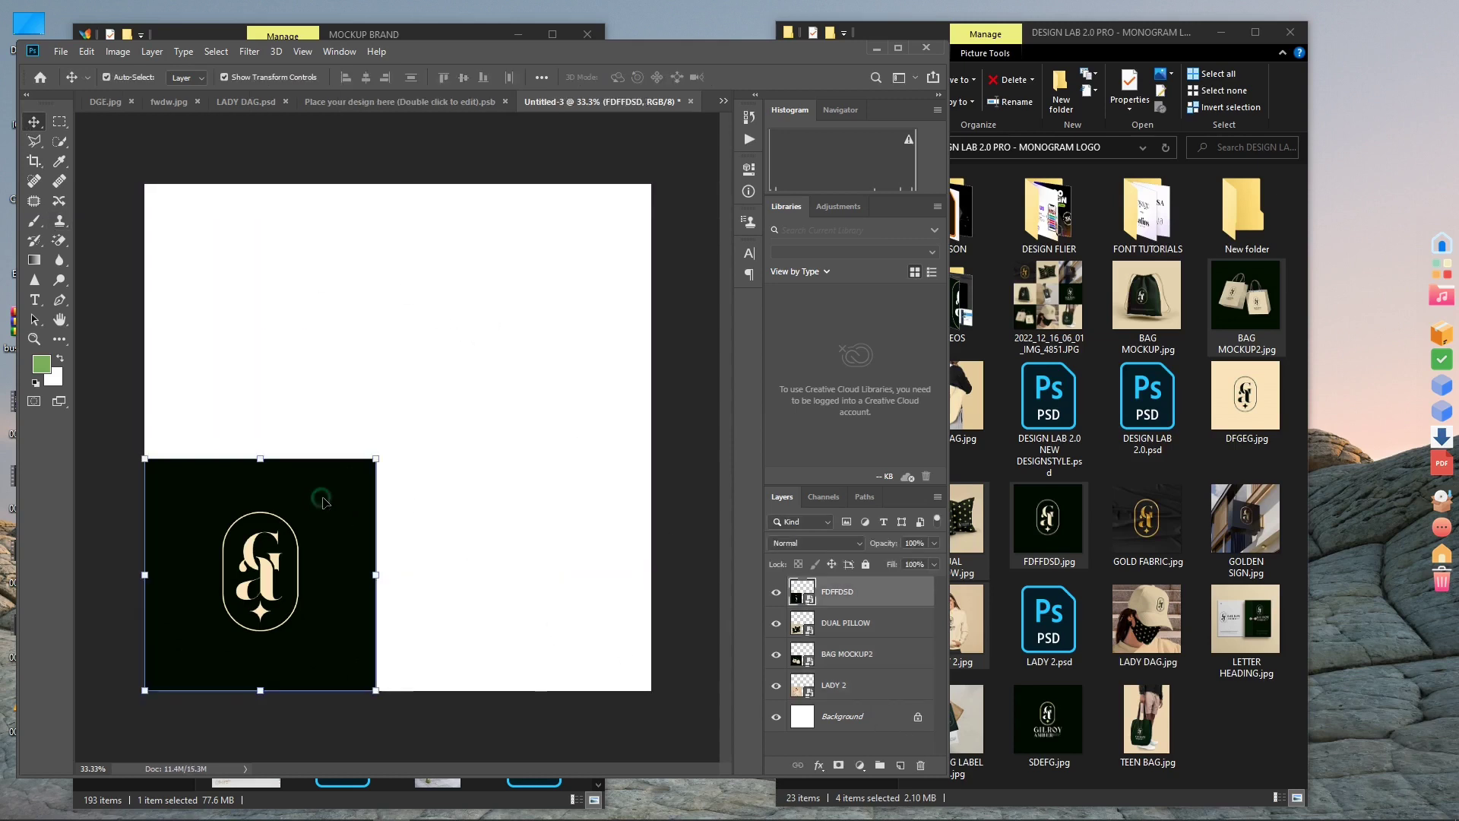
{"action": "left_click_drag", "start_coordinate": [314, 556], "coordinate": [537, 309]}
{"action": "left_click_drag", "start_coordinate": [247, 606], "coordinate": [475, 625]}
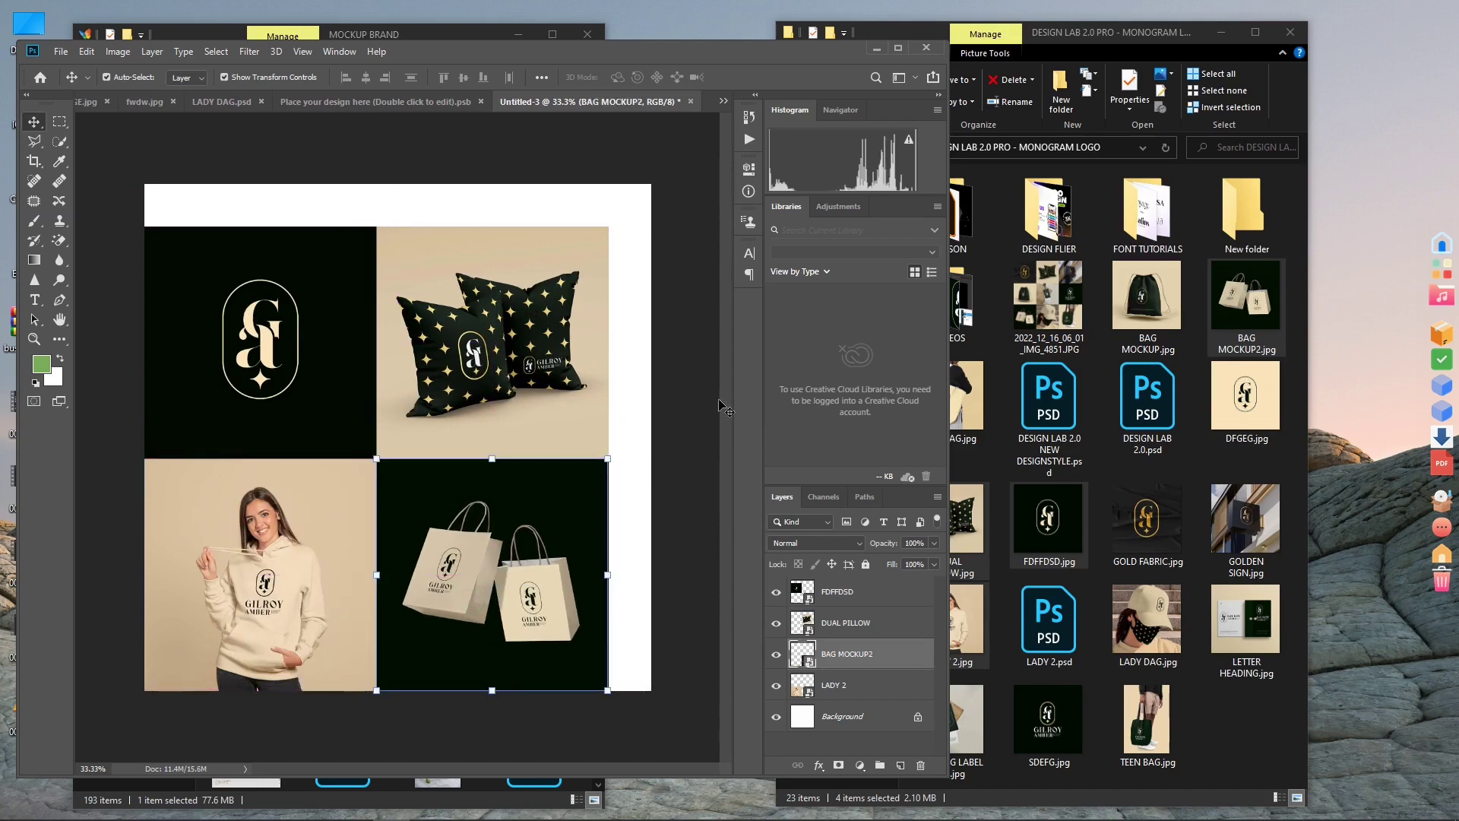
{"action": "left_click", "coordinate": [695, 414]}
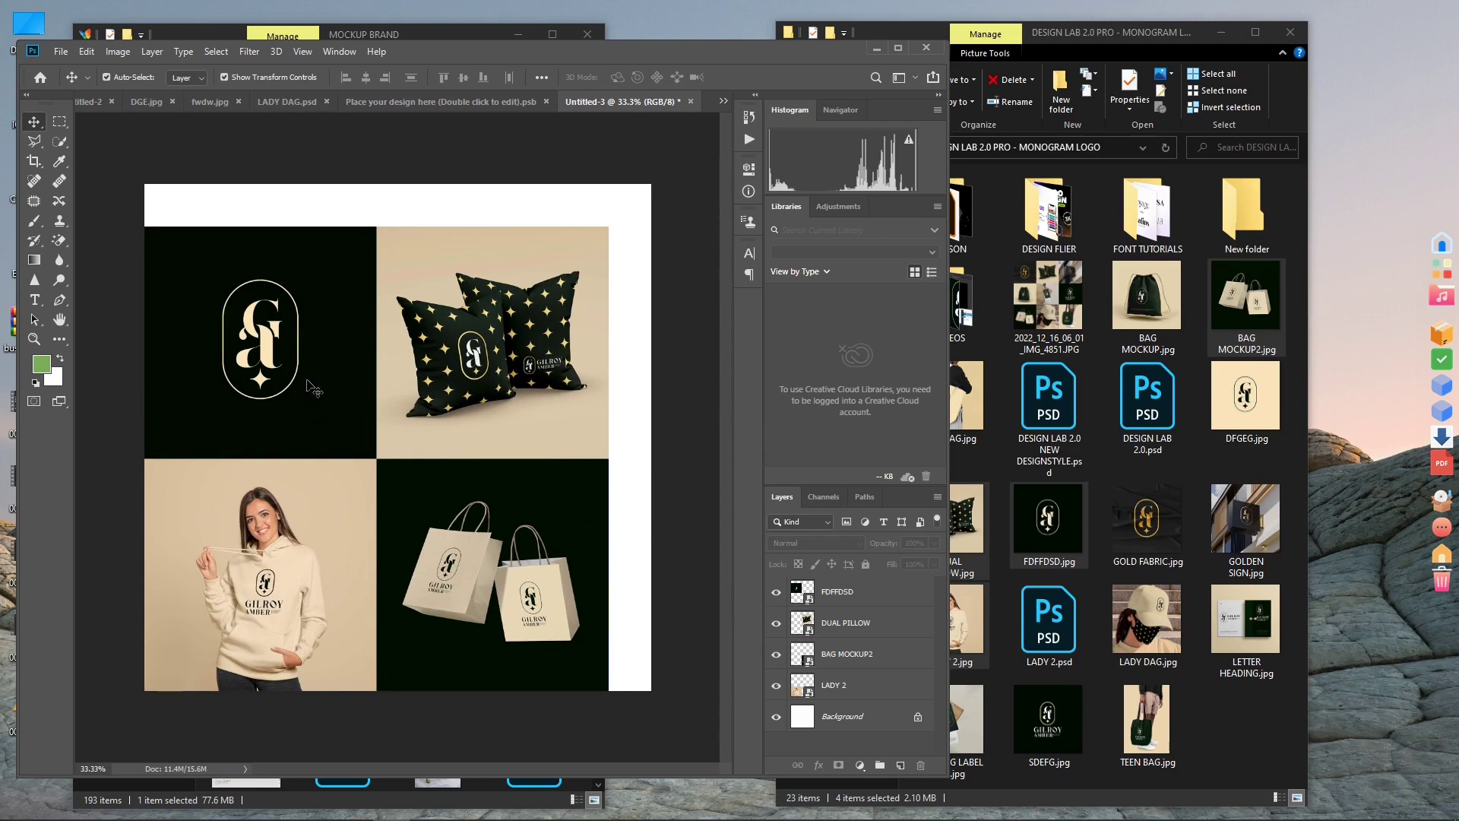
- Select all four image tiles and scale them together to about 109.4% so the grid fills the square canvas
{"action": "left_click", "coordinate": [310, 310]}
{"action": "left_click", "coordinate": [443, 350], "text": "shift"}
{"action": "left_click", "coordinate": [291, 532], "text": "shift"}
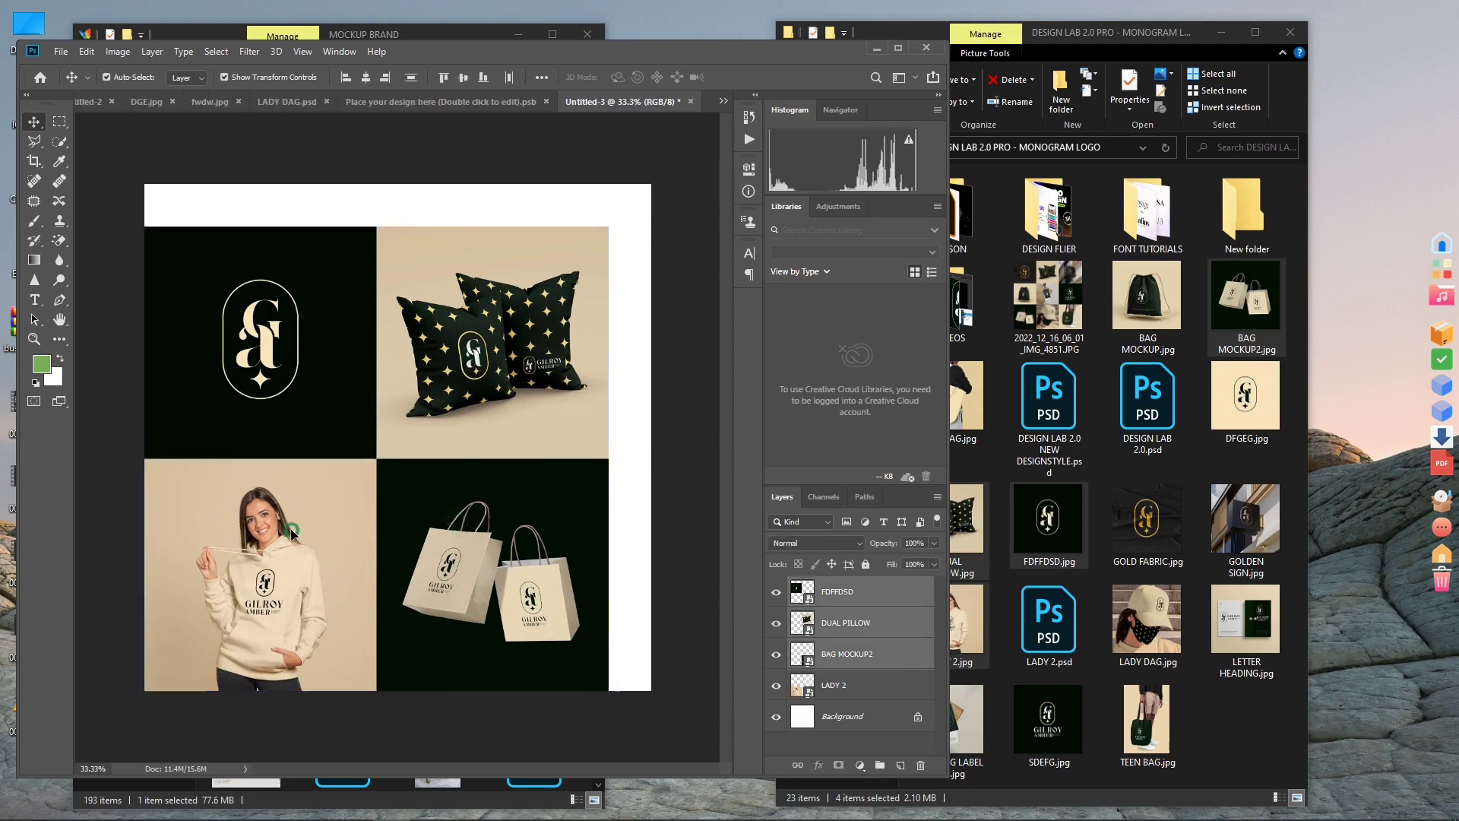
{"action": "left_click_drag", "start_coordinate": [608, 225], "coordinate": [651, 182]}
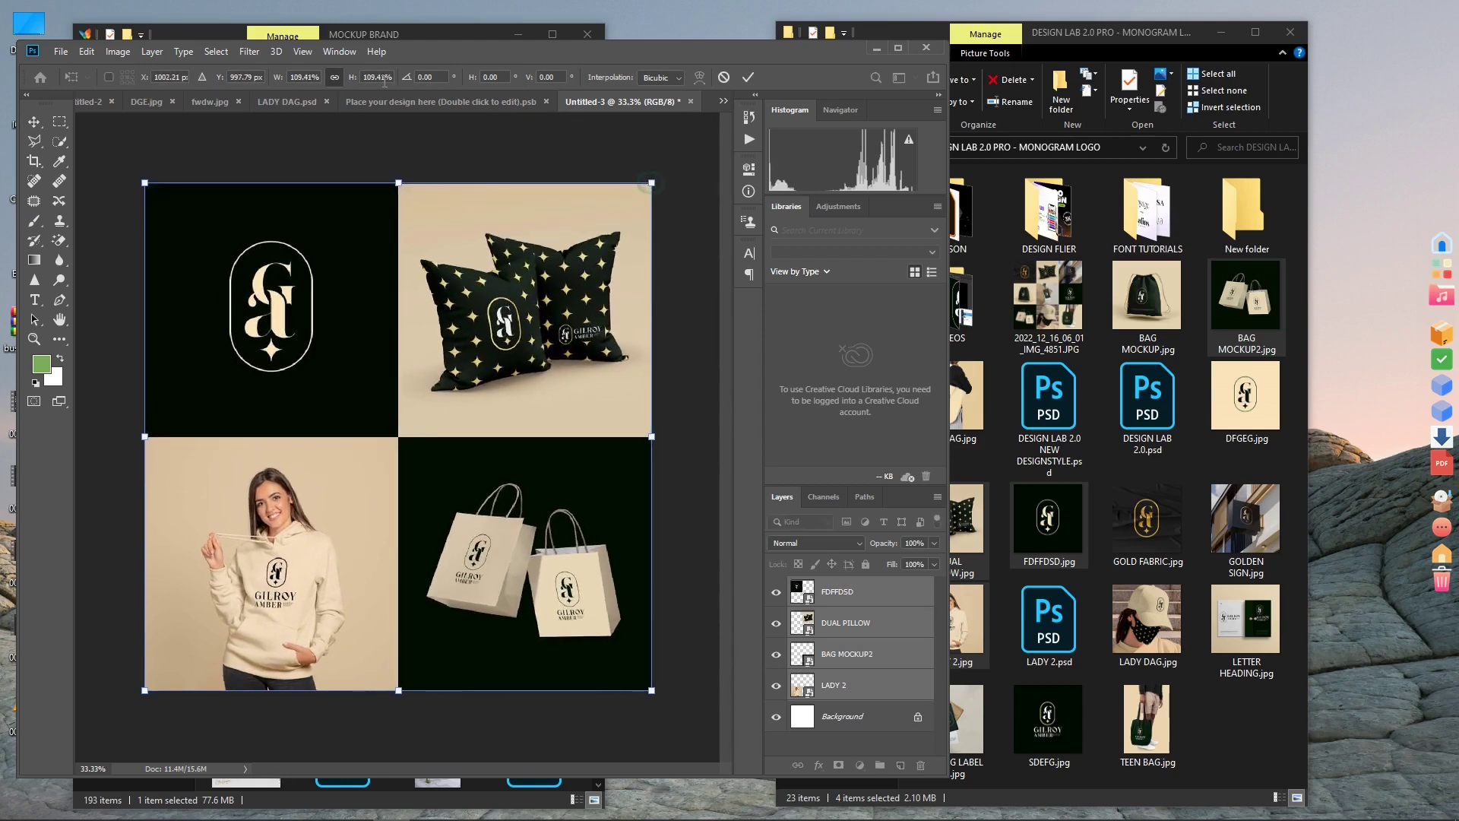
{"action": "key", "text": "Return"}
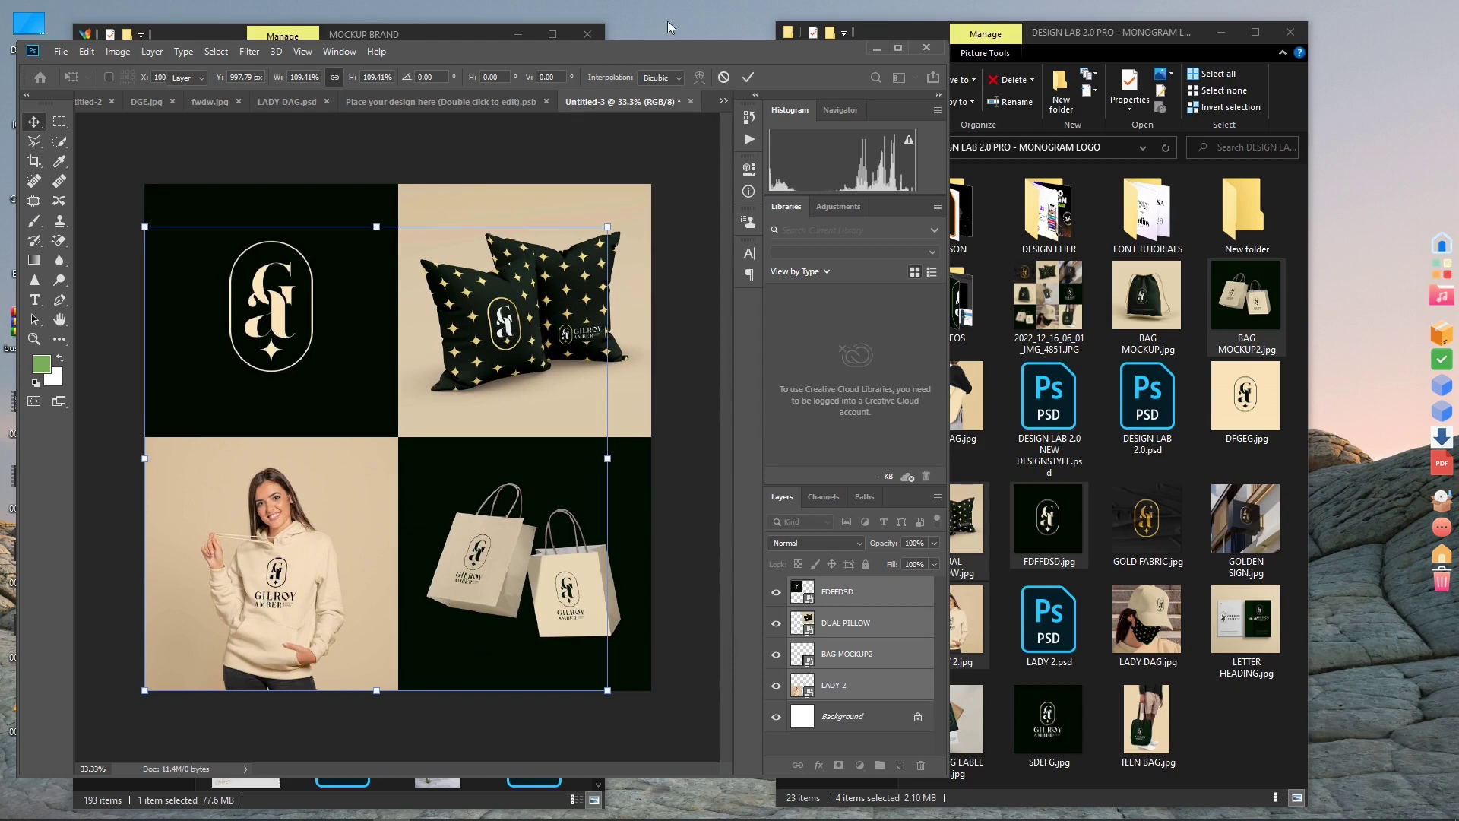
- Maximize the Photoshop window and bring up the 2022_12_16_06_01_IMG_4851.JPG mockup board for comparison
{"action": "left_click", "coordinate": [898, 49]}
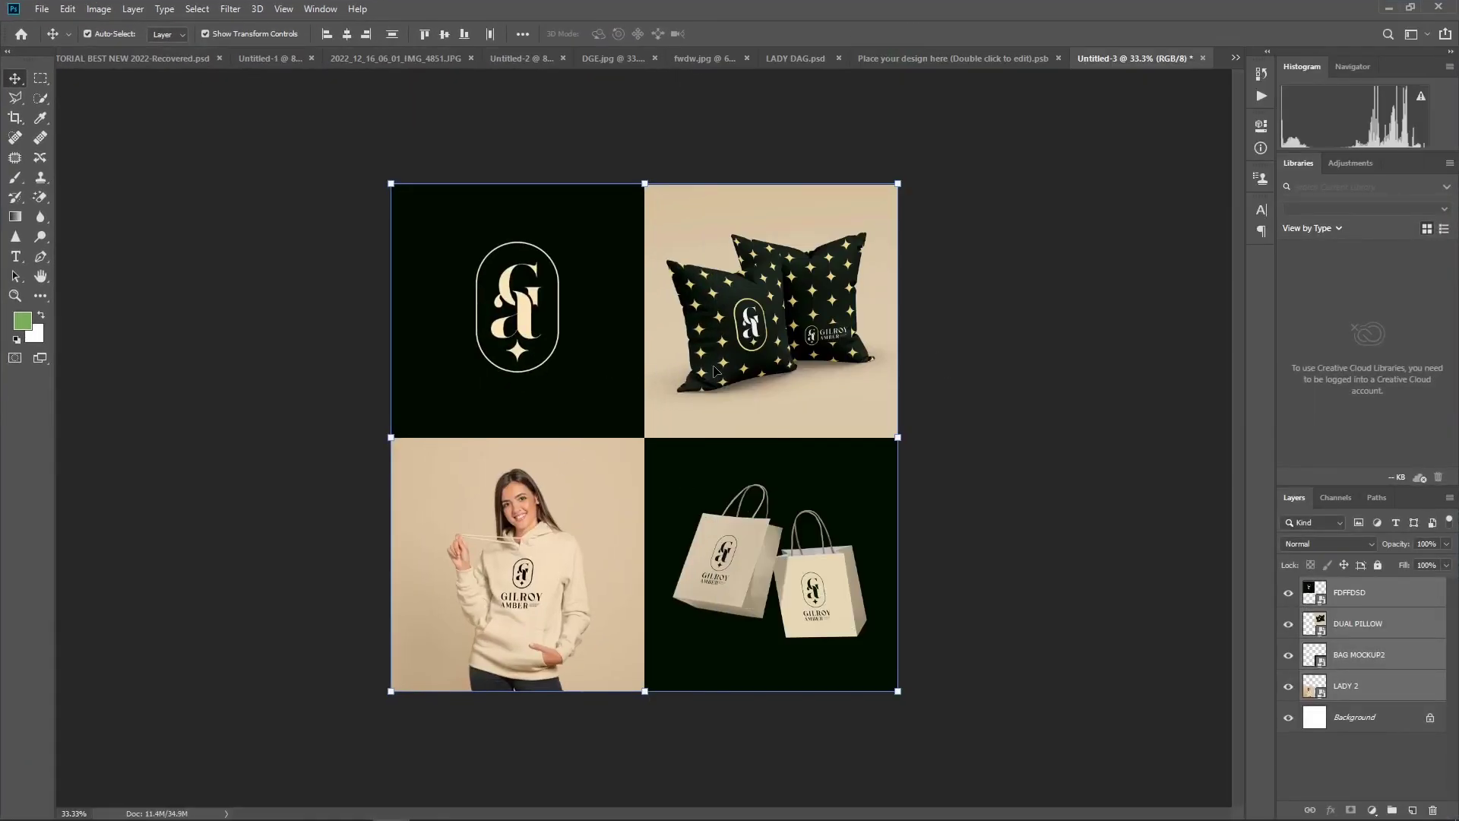
{"action": "left_click", "coordinate": [425, 60]}
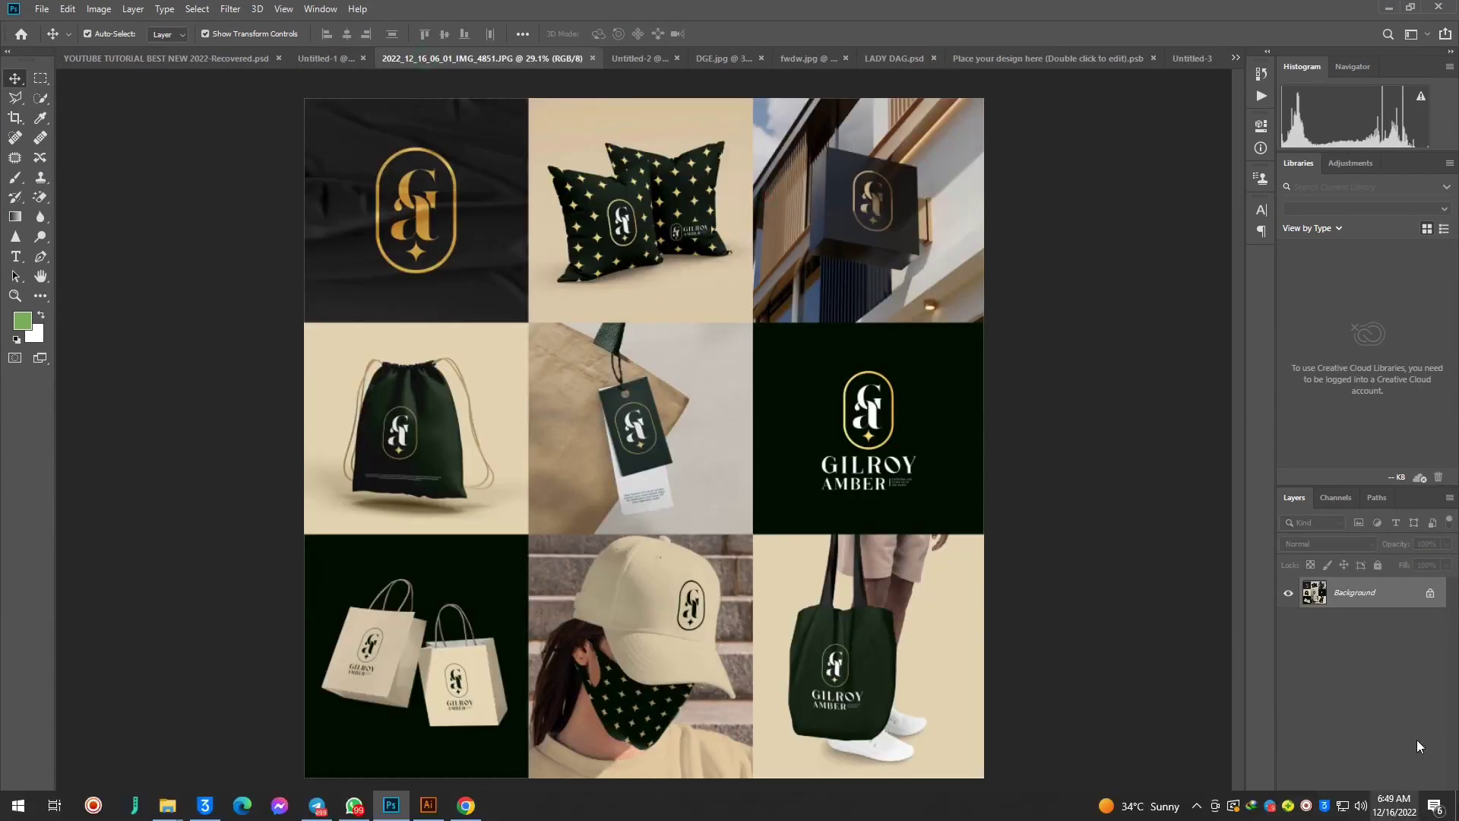
- Place an empty layer beneath the unlocked mockup board image, and try scaling the board down toward its lower-left corner and back up to 170.75%
{"action": "left_click", "coordinate": [1411, 810]}
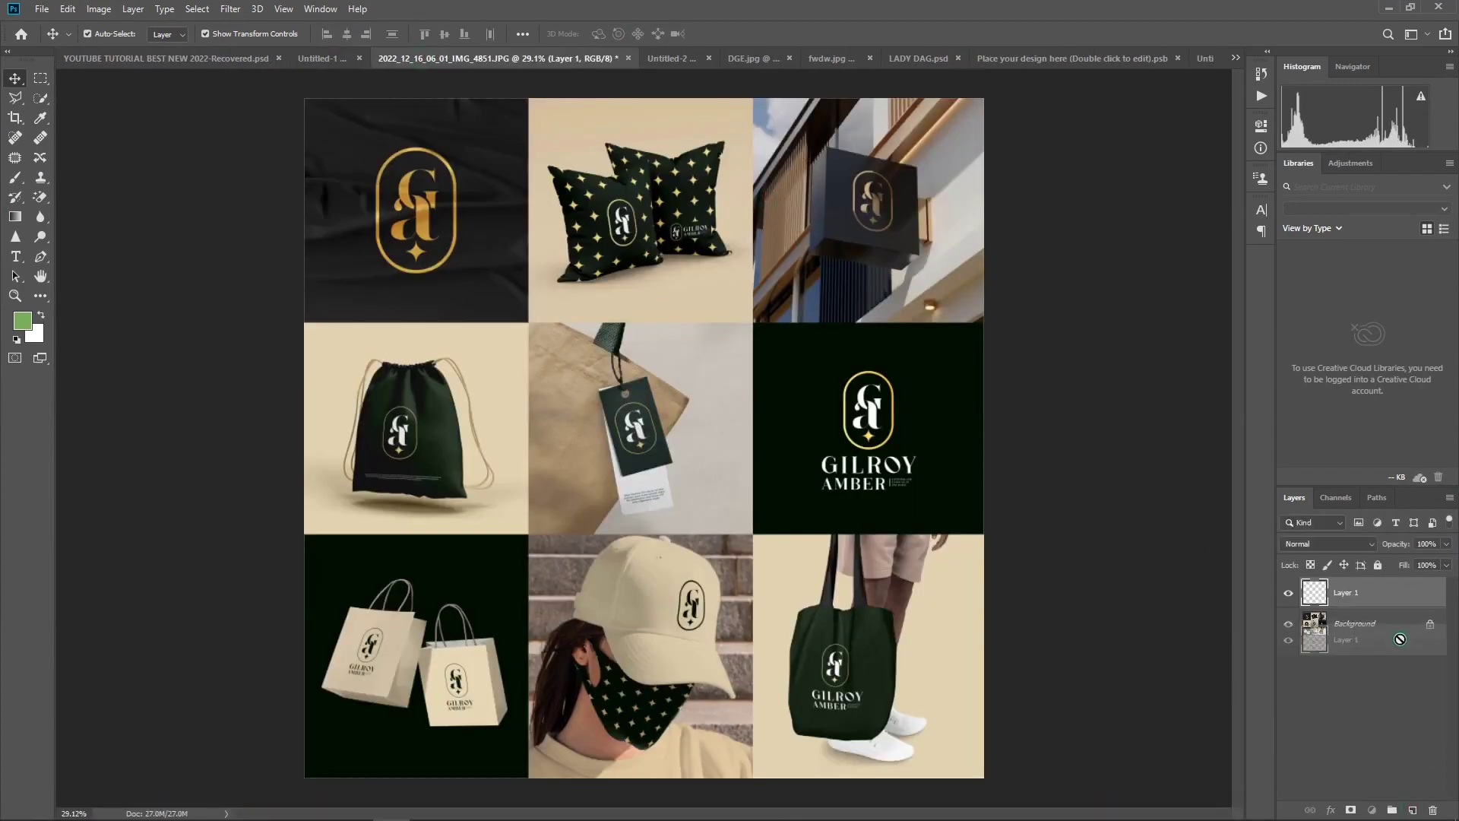
{"action": "left_click_drag", "start_coordinate": [1404, 624], "coordinate": [1394, 592]}
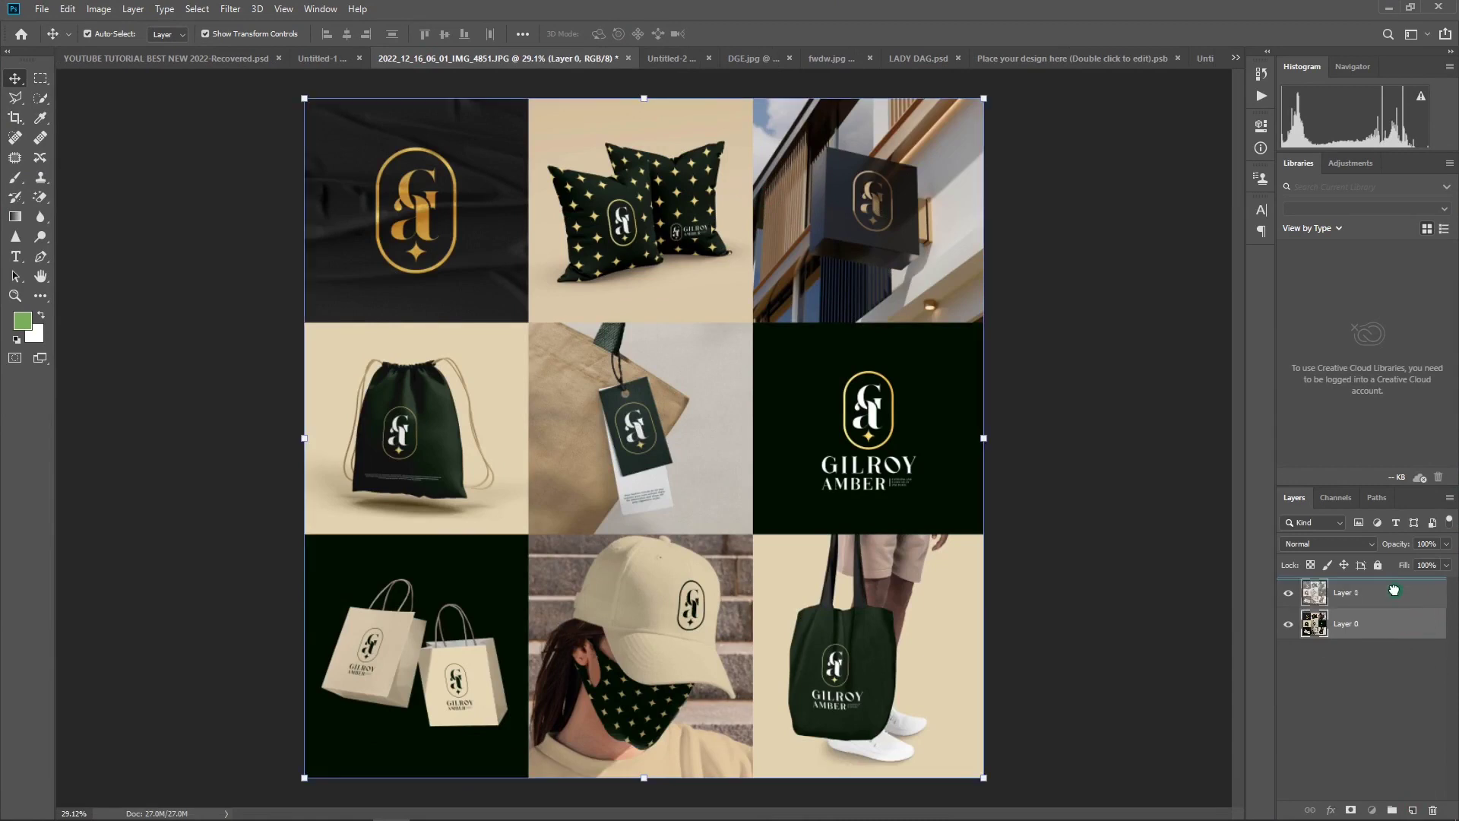
{"action": "left_click_drag", "start_coordinate": [980, 100], "coordinate": [701, 382]}
{"action": "left_click_drag", "start_coordinate": [843, 372], "coordinate": [961, 81]}
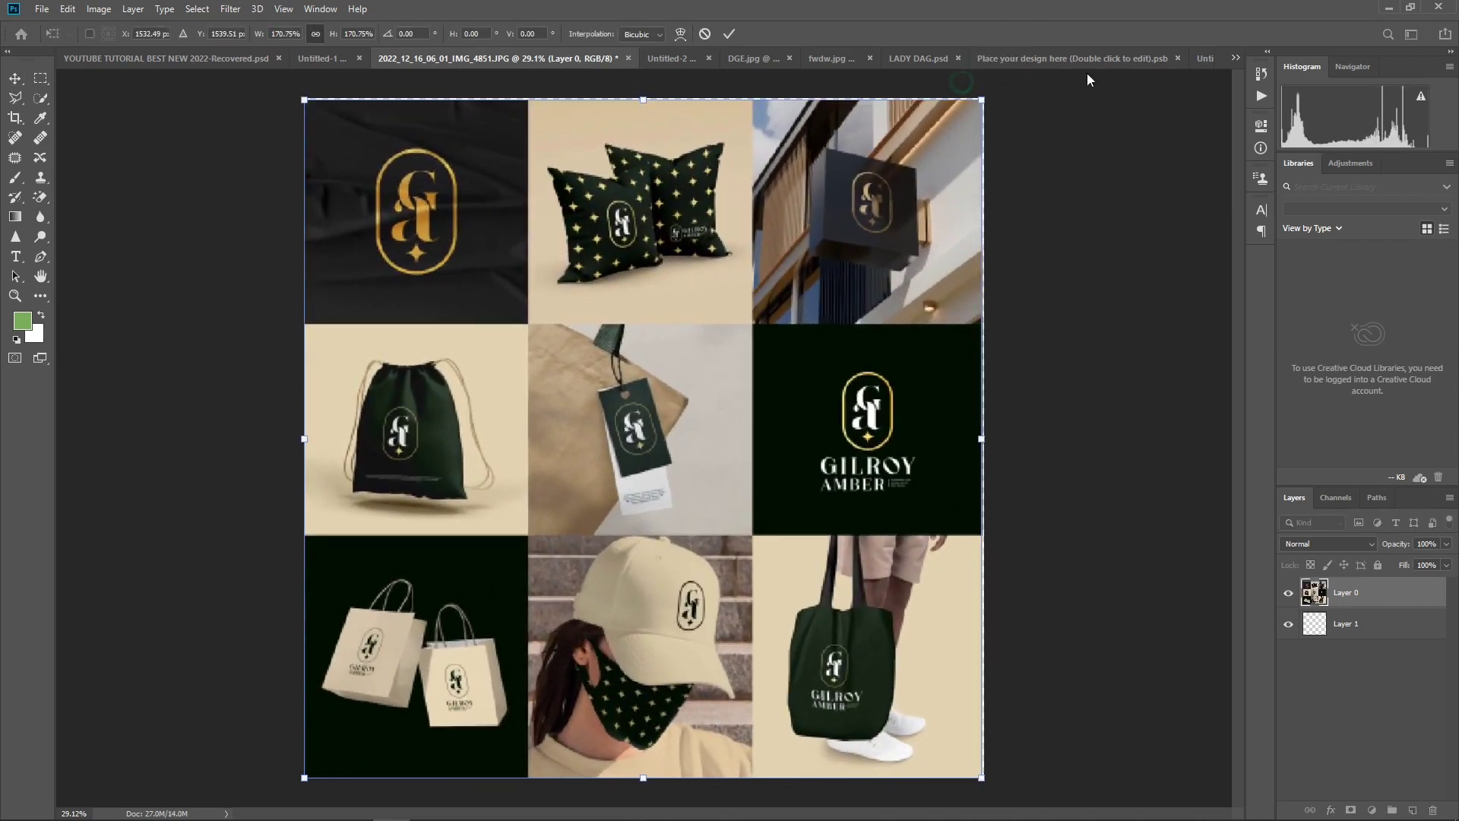
- Switch to the Untitled-3 document and deselect its four image tiles
{"action": "left_click", "coordinate": [1237, 61]}
{"action": "left_click", "coordinate": [1136, 248]}
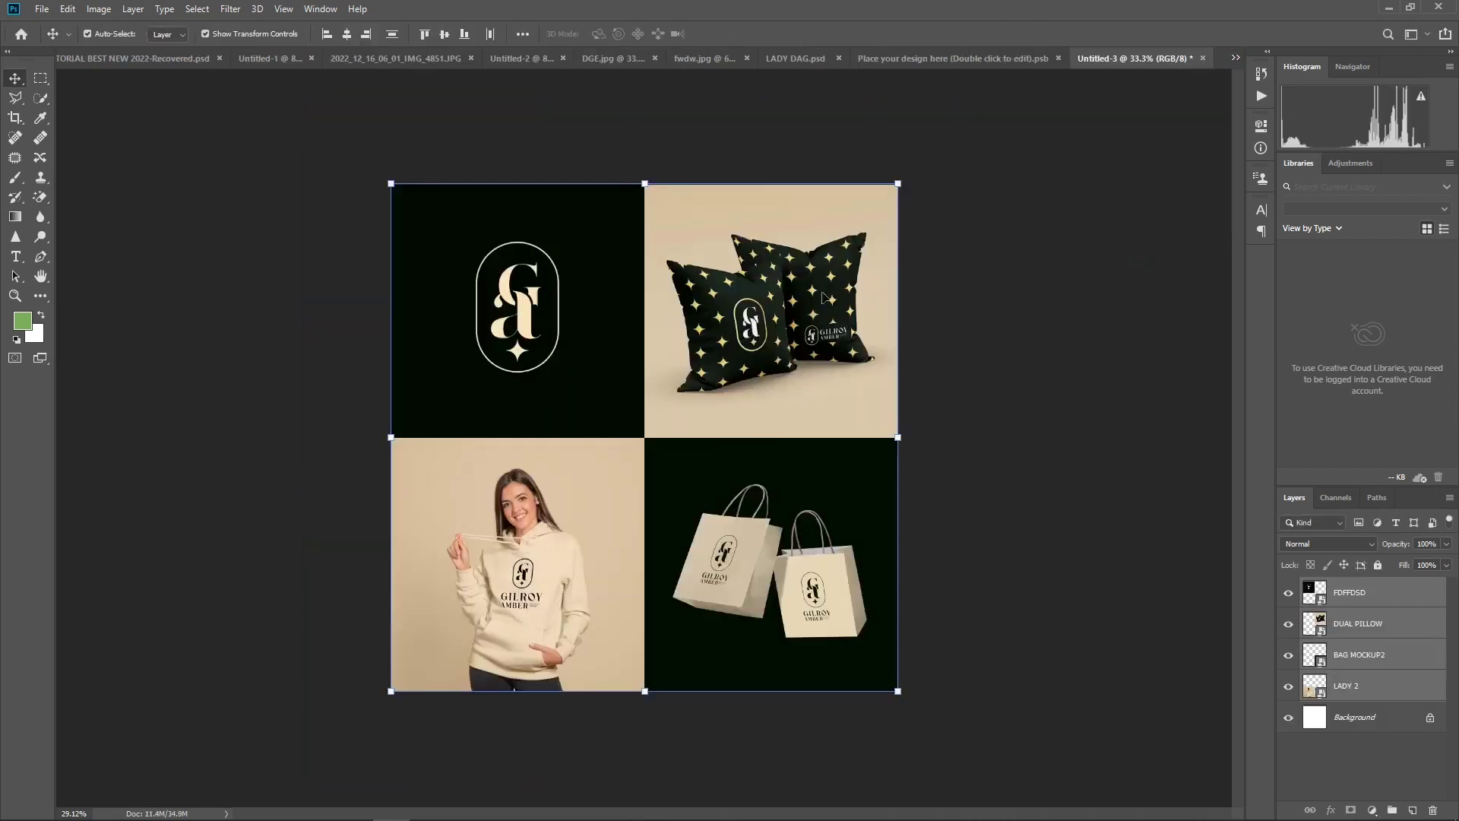
{"action": "left_click", "coordinate": [1033, 399]}
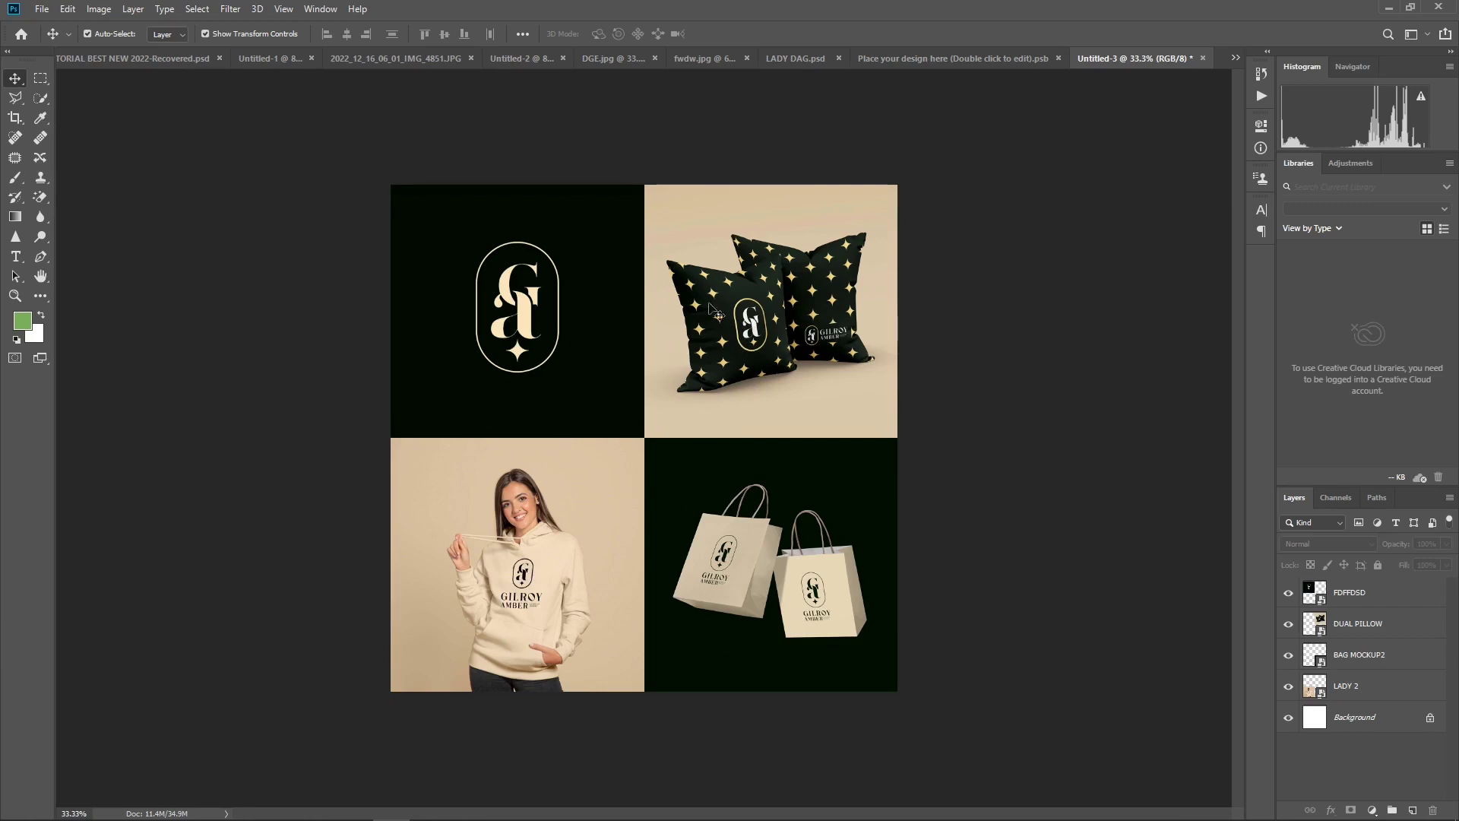
- Review the Untitled-2 and Untitled-1 brand layouts and reopen the 2022_12_16_06_01_IMG_4851.JPG mockup board
{"action": "left_click", "coordinate": [524, 58]}
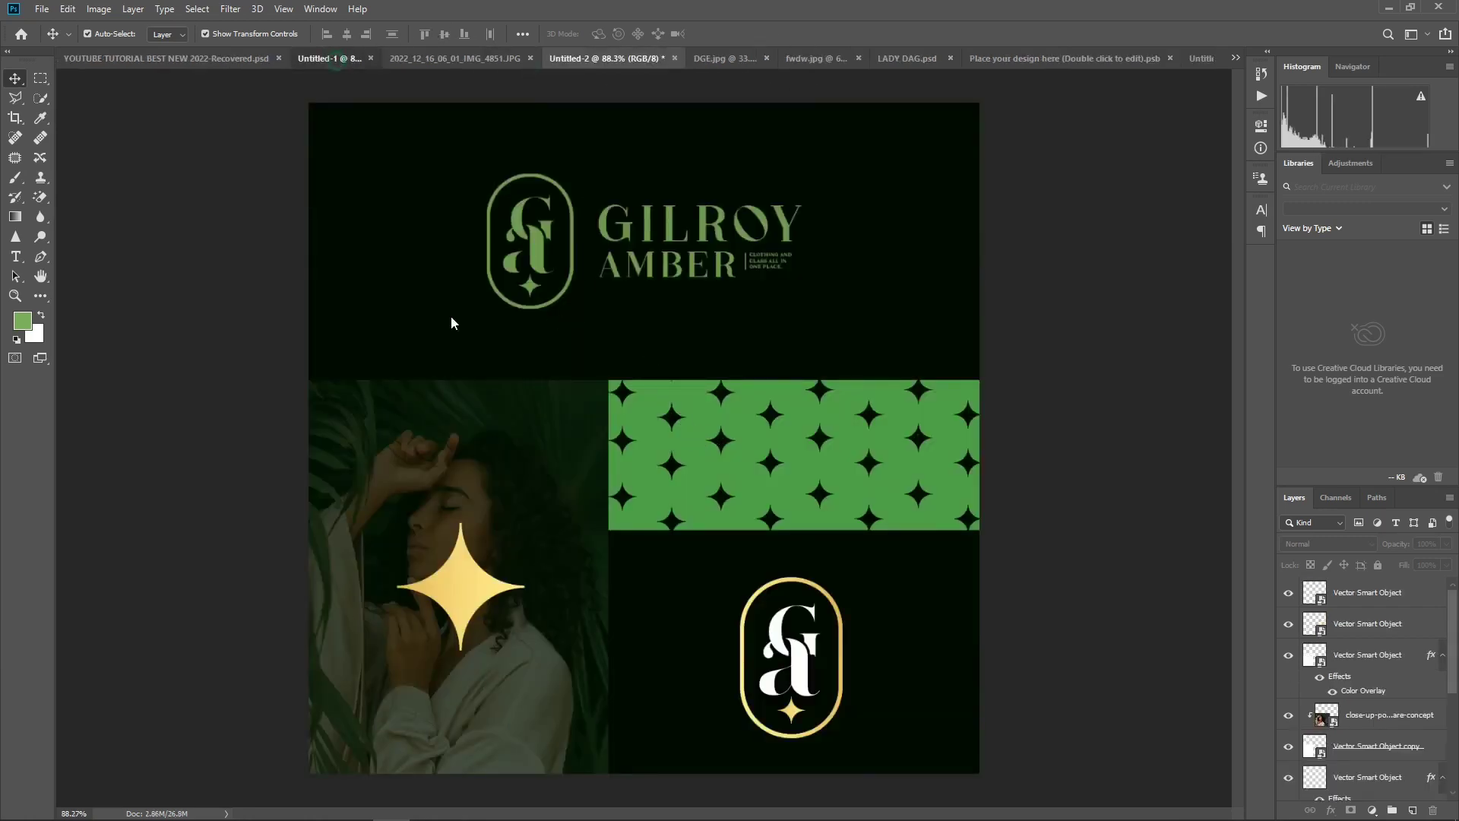
{"action": "key", "text": "ctrl+shift+Tab"}
{"action": "key", "text": "ctrl+shift+Tab"}
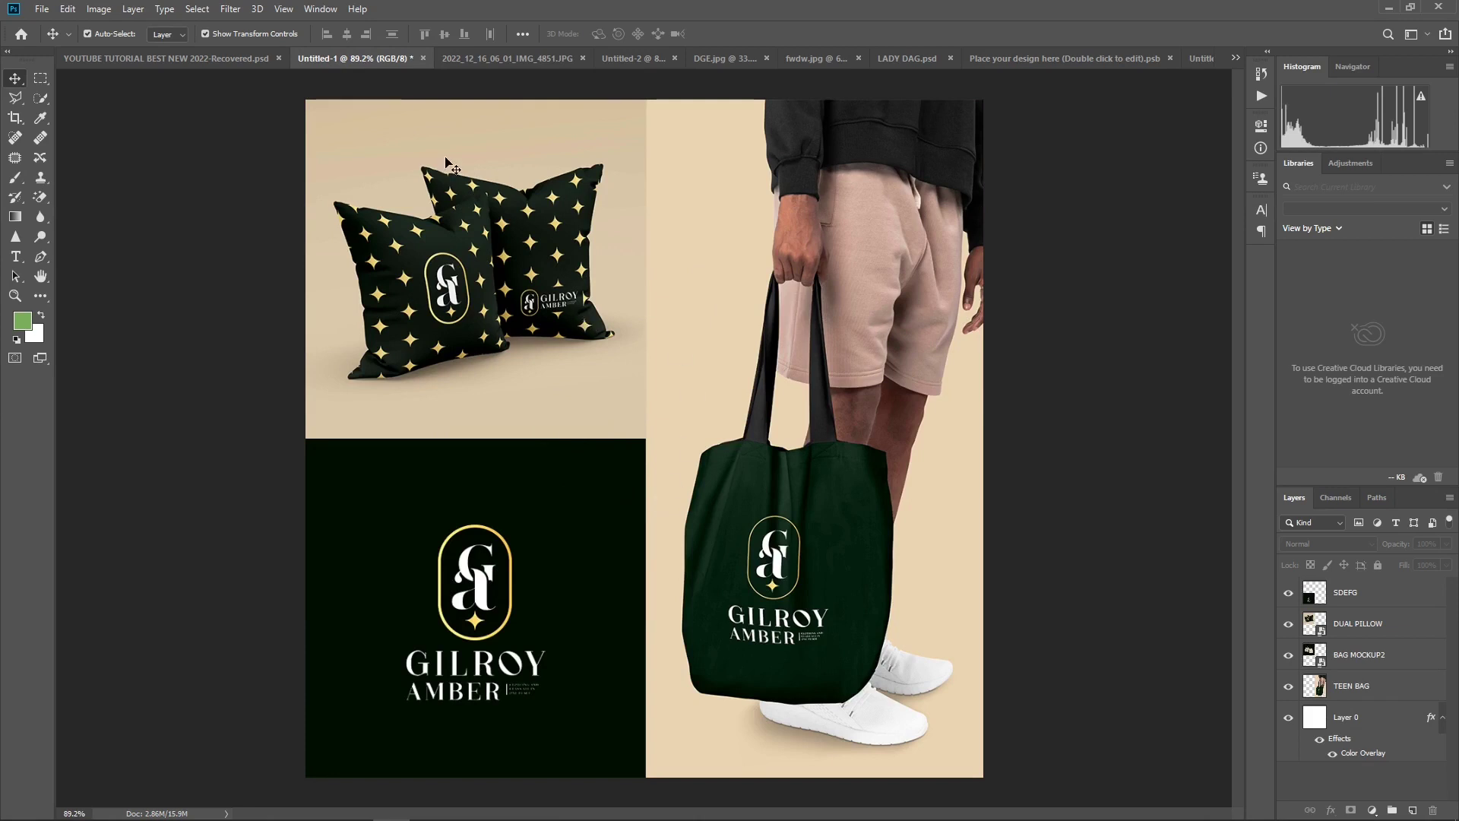
{"action": "left_click", "coordinate": [521, 57]}
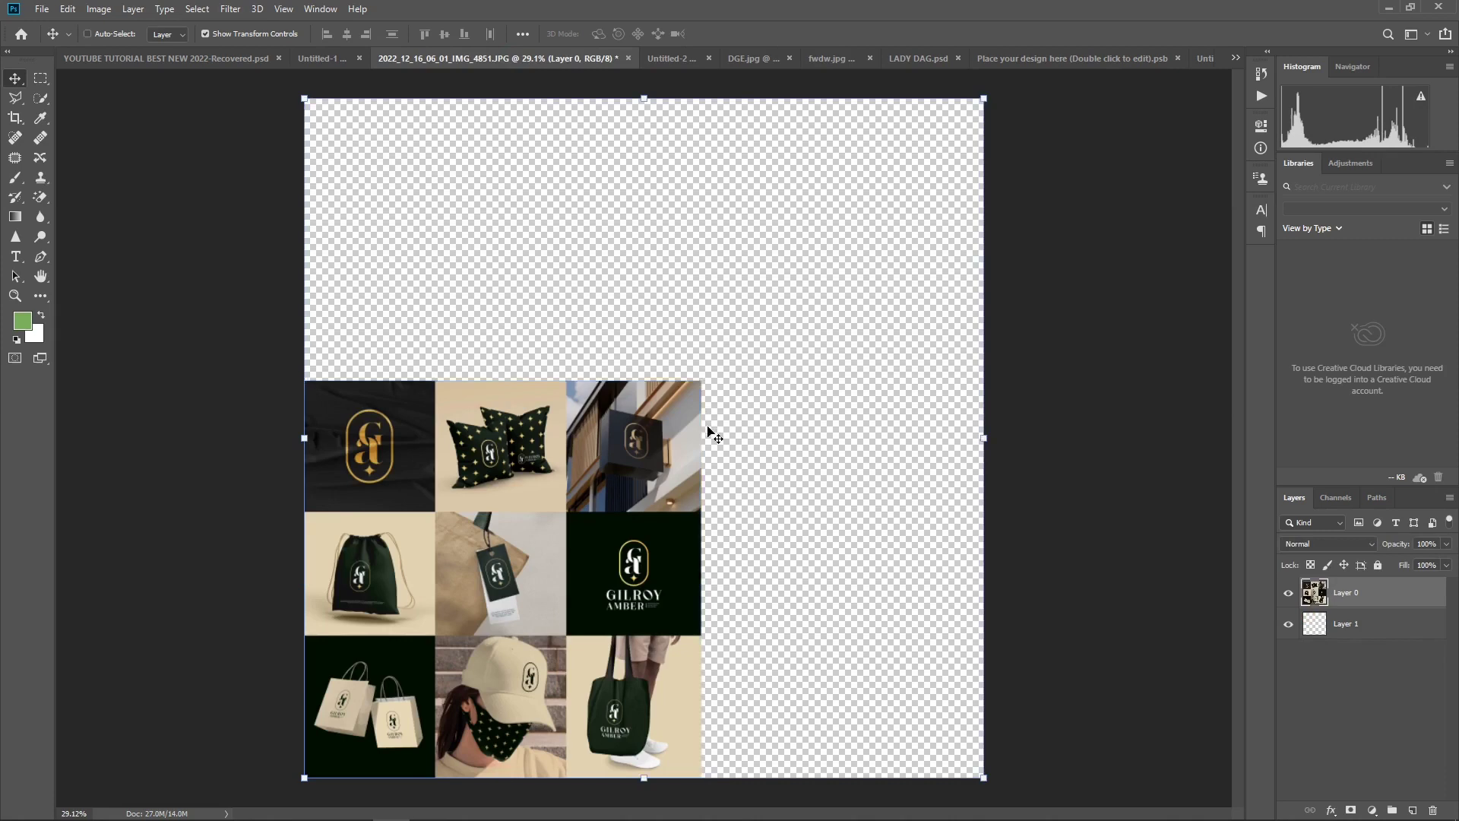
- Undo the last change to the mockup board and return to the Untitled-3 grid
{"action": "key", "text": "ctrl+z"}
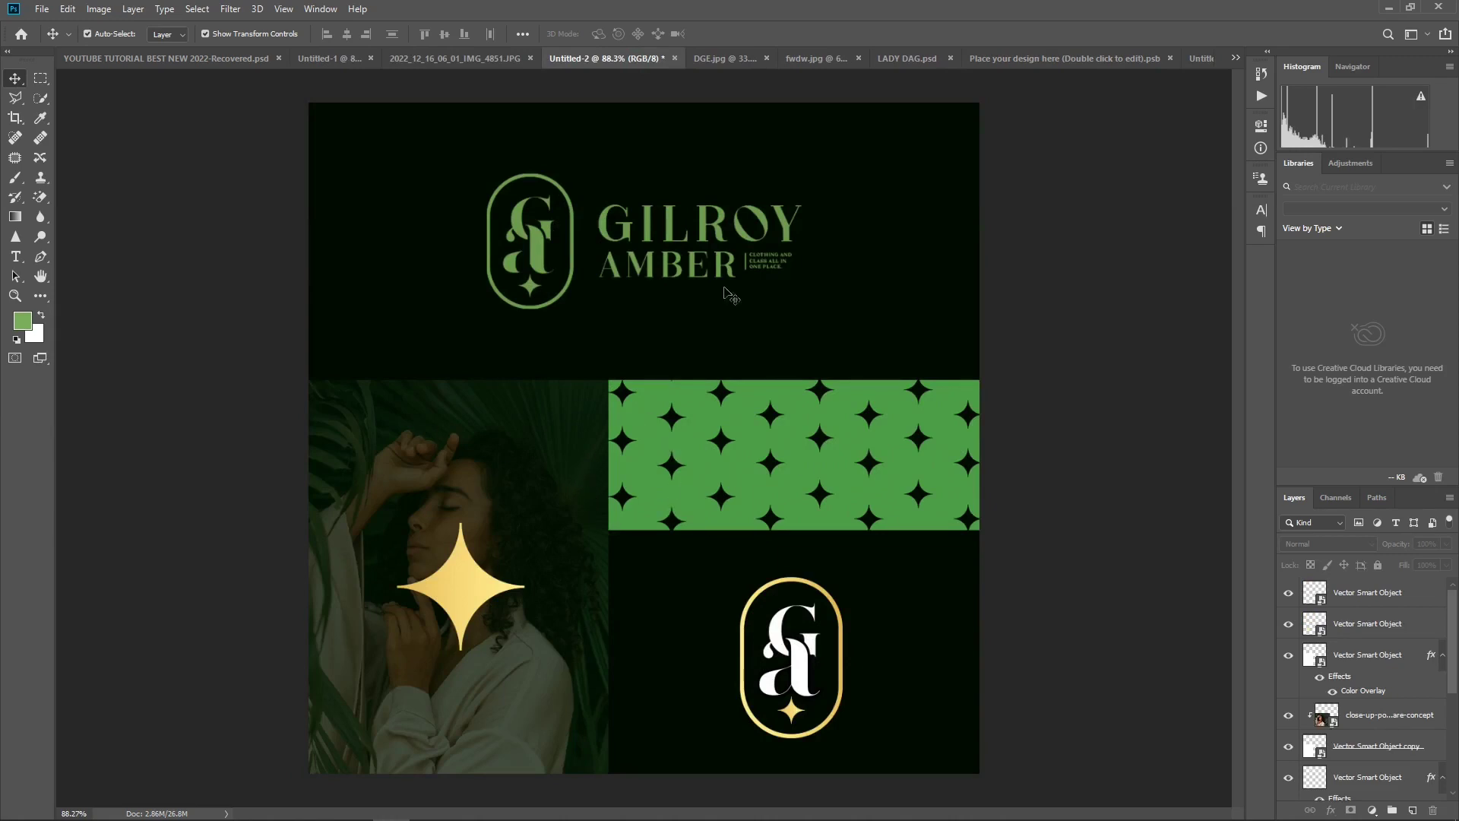
{"action": "left_click", "coordinate": [702, 59]}
{"action": "left_click", "coordinate": [1210, 62]}
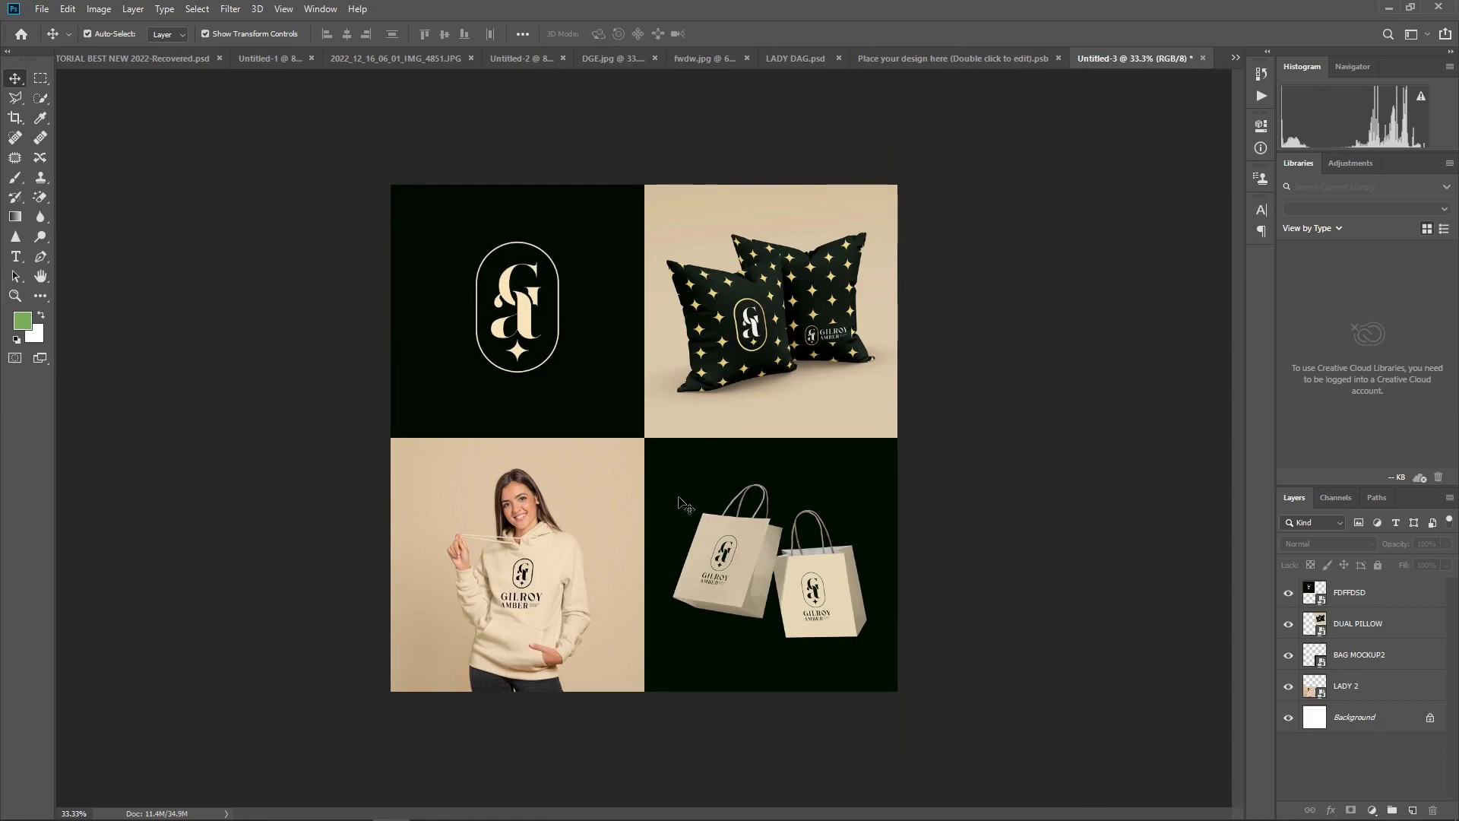
- Select the paper bags tile and set the foreground colour to the dark green sampled from the monogram tile's background
{"action": "left_click", "coordinate": [777, 539]}
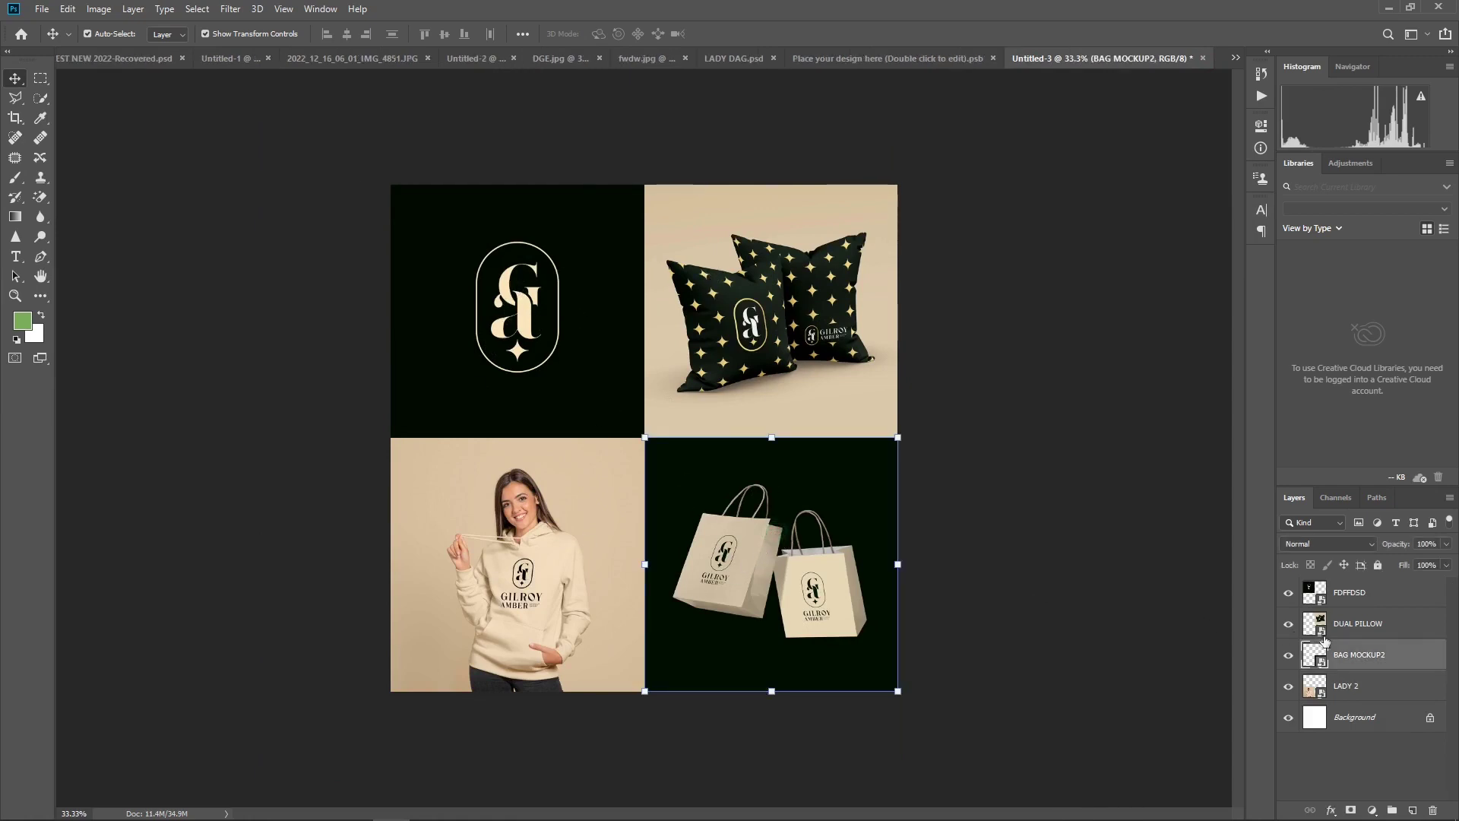
{"action": "left_click", "coordinate": [22, 320]}
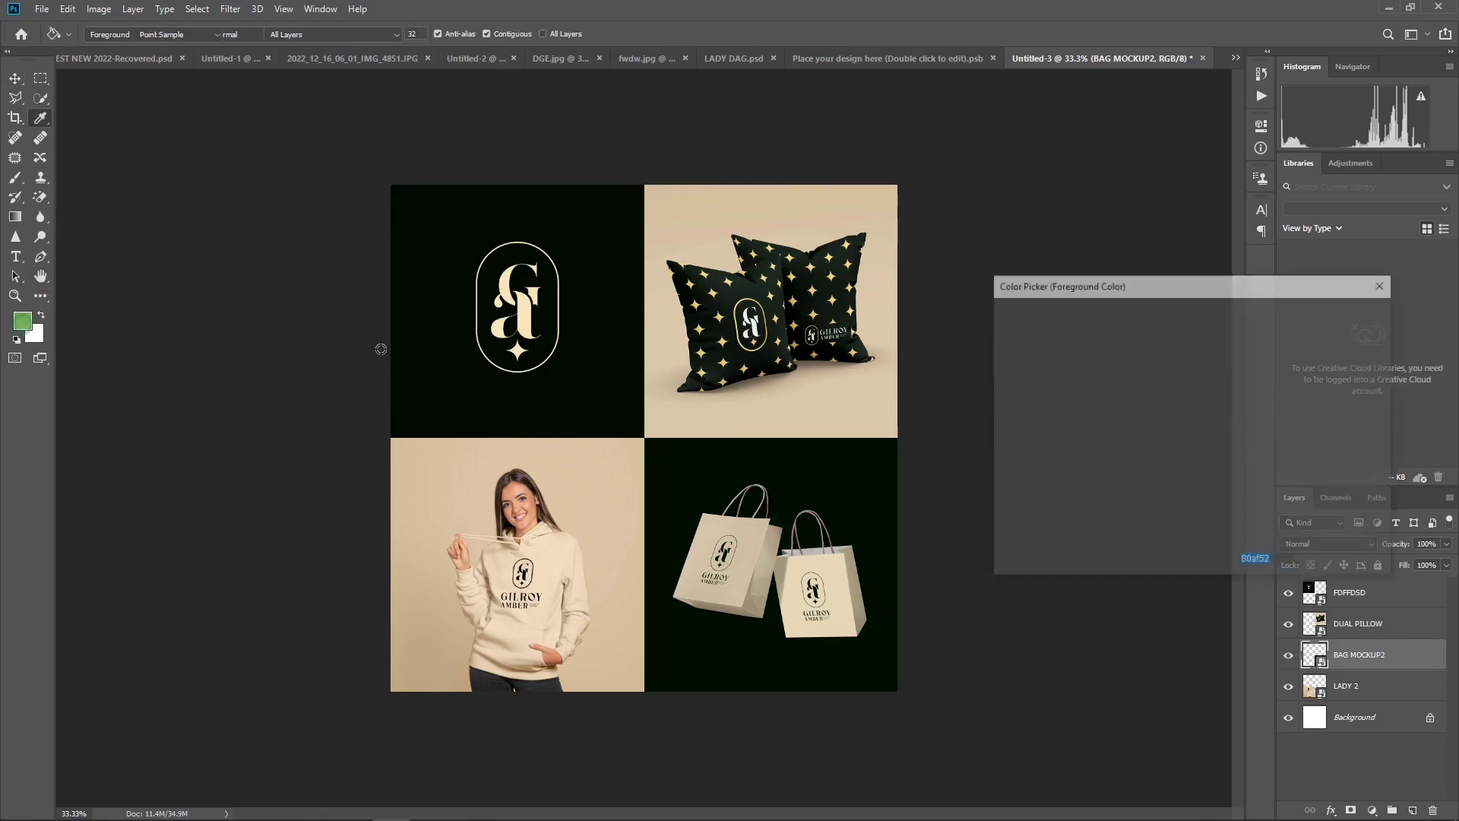
{"action": "left_click", "coordinate": [409, 361]}
{"action": "left_click", "coordinate": [1344, 313]}
- Rasterize the BAG MOCKUP2 layer, fill its dark background with the foreground colour using Paint Bucket, and deselect the tile
{"action": "key", "text": "g"}
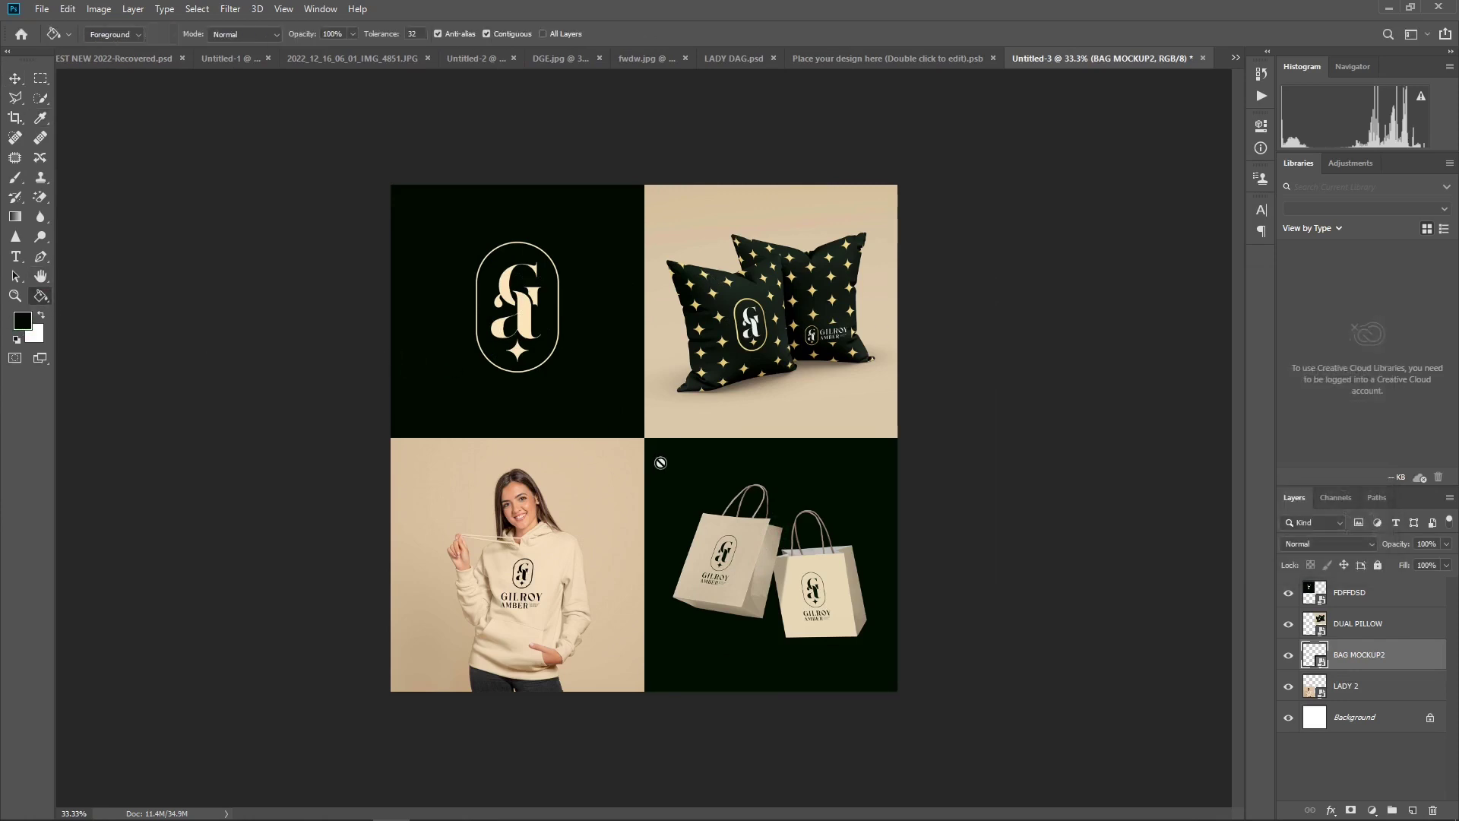
{"action": "left_click", "coordinate": [662, 461]}
{"action": "left_click", "coordinate": [703, 320]}
{"action": "key", "text": "v"}
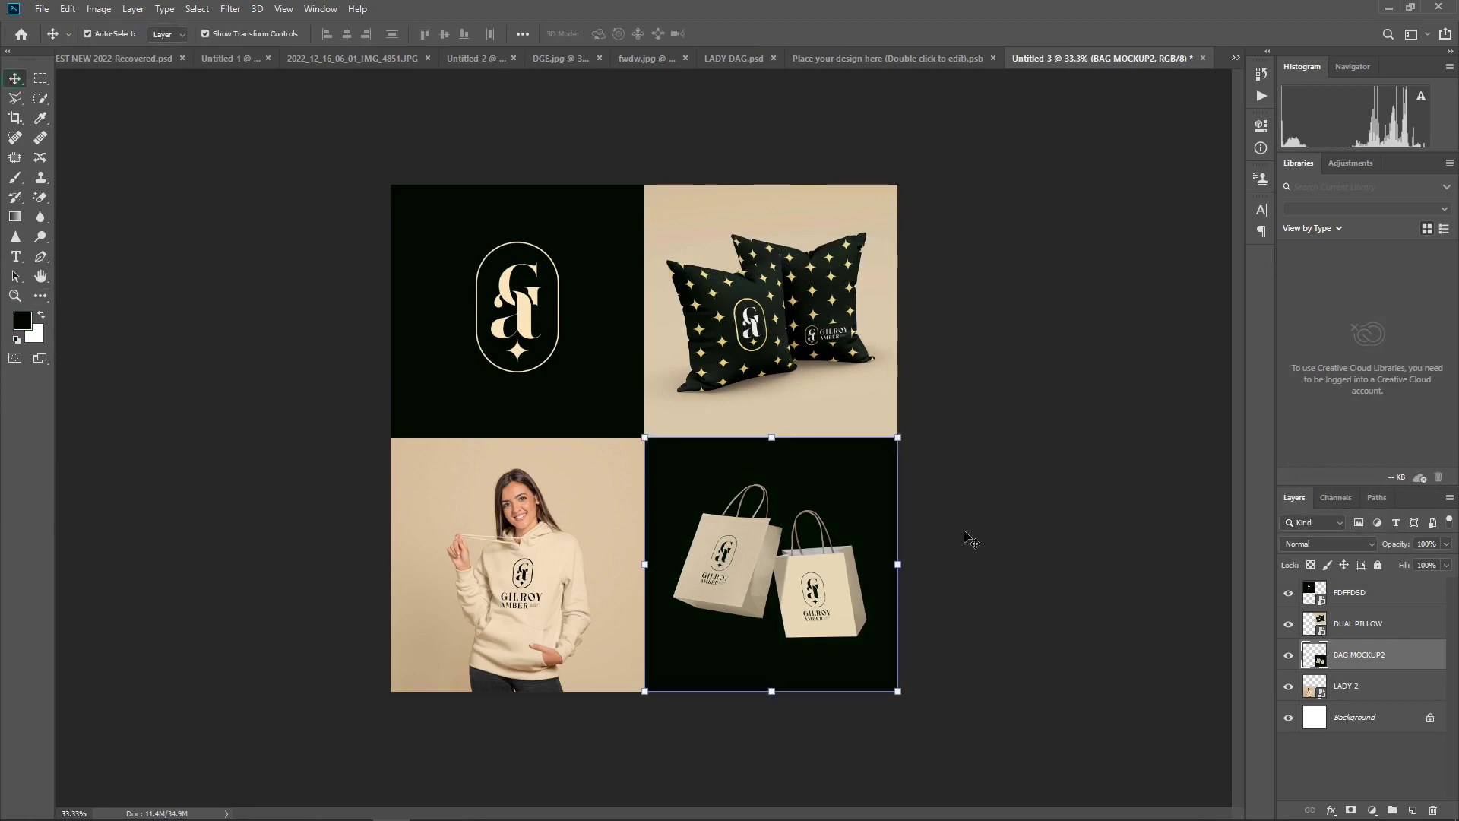
{"action": "left_click", "coordinate": [1038, 429]}
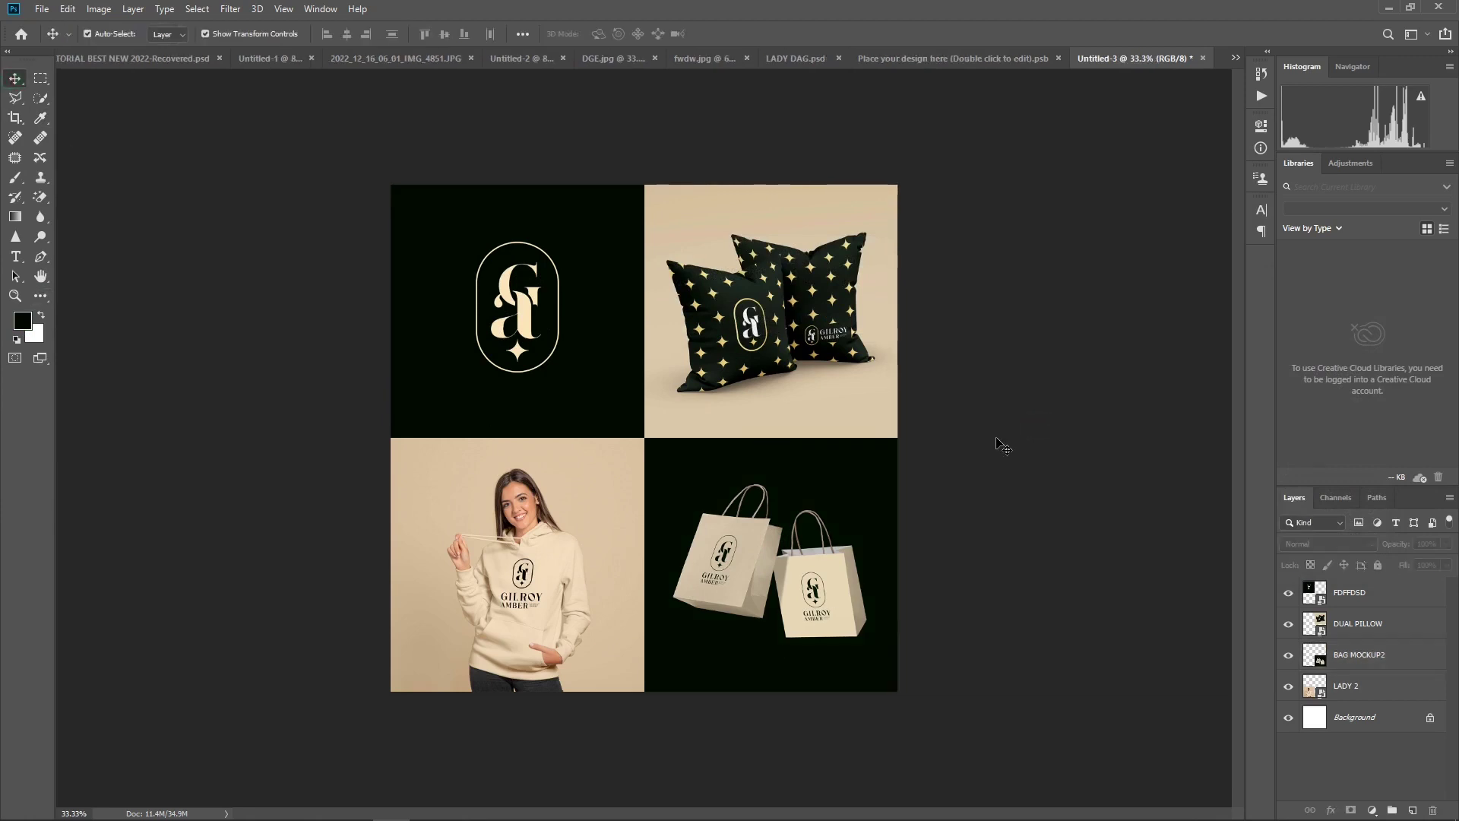